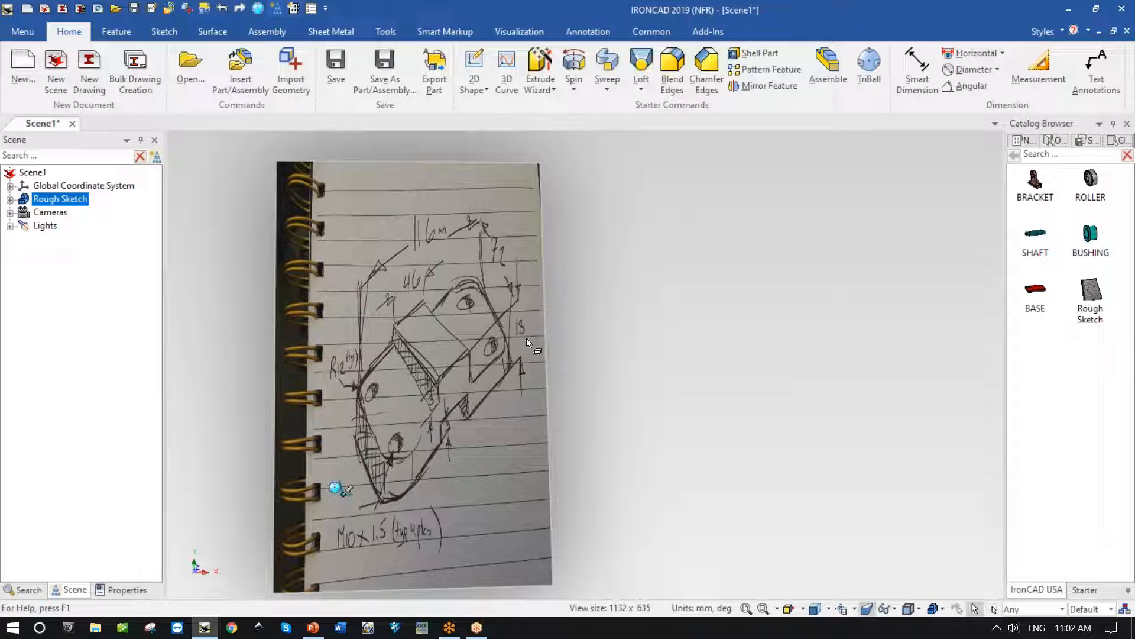
# Step: Add a Block from the Starter catalog to the empty scene area beside the rough sketch
pyautogui.moveTo(526, 335); pyautogui.dragTo(525, 334, button='middle')
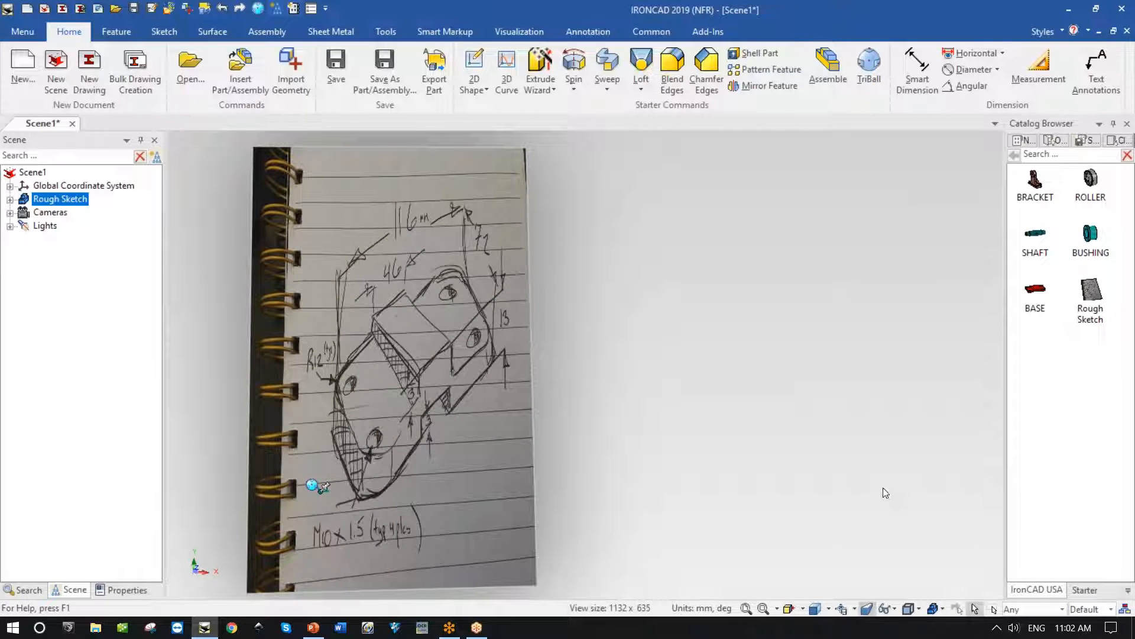
pyautogui.click(1082, 590)
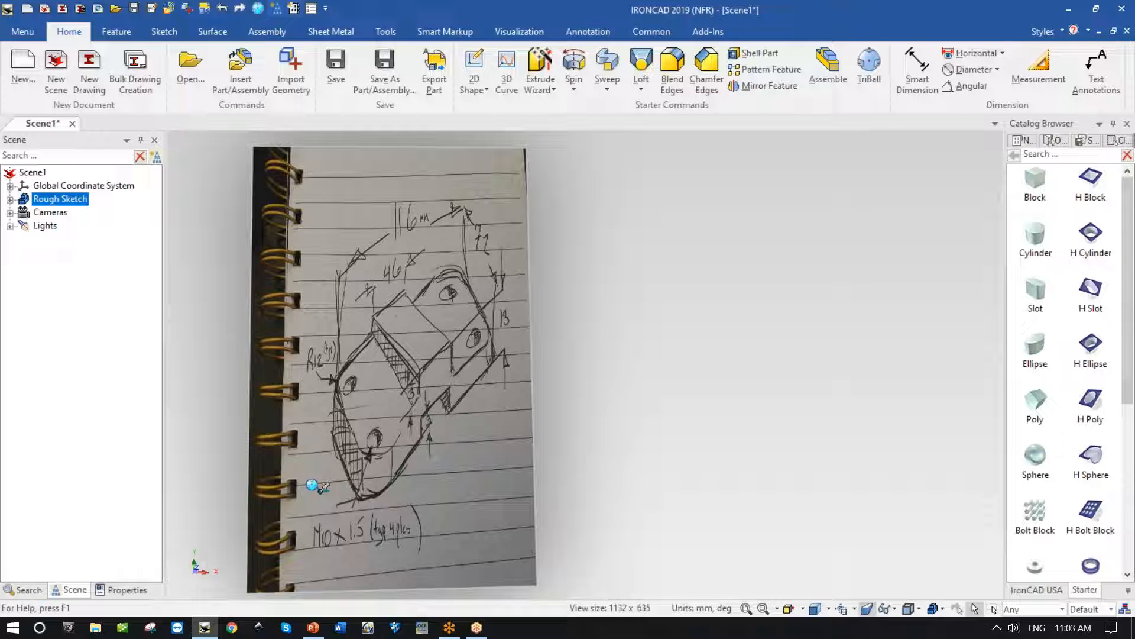
pyautogui.moveTo(1126, 124)
pyautogui.mouseDown()
pyautogui.moveTo(944, 124)
pyautogui.moveTo(974, 578)
pyautogui.moveTo(1109, 572)
pyautogui.moveTo(1129, 103)
pyautogui.mouseUp()
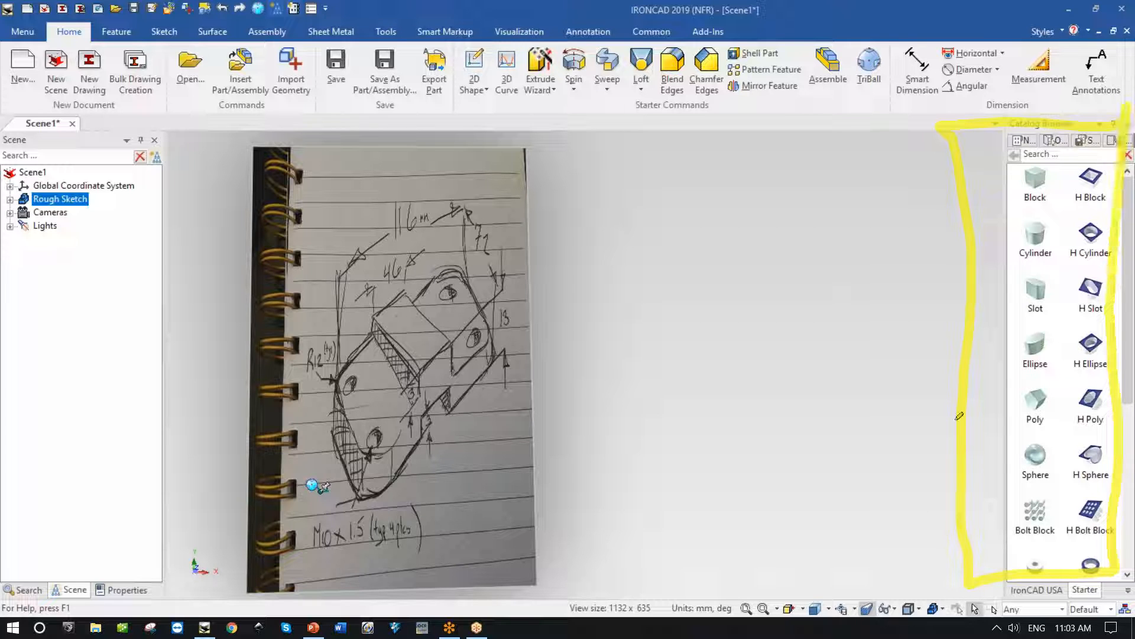
pyautogui.moveTo(1114, 559)
pyautogui.mouseDown()
pyautogui.moveTo(291, 528)
pyautogui.moveTo(152, 533)
pyautogui.moveTo(171, 591)
pyautogui.mouseUp()
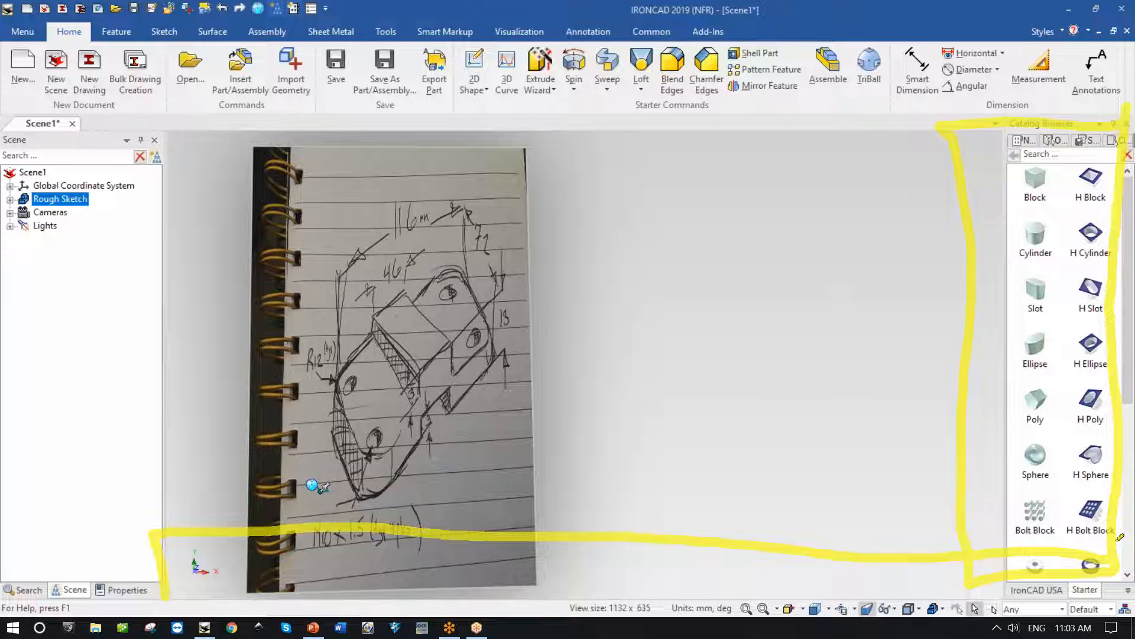
pyautogui.press('Escape')
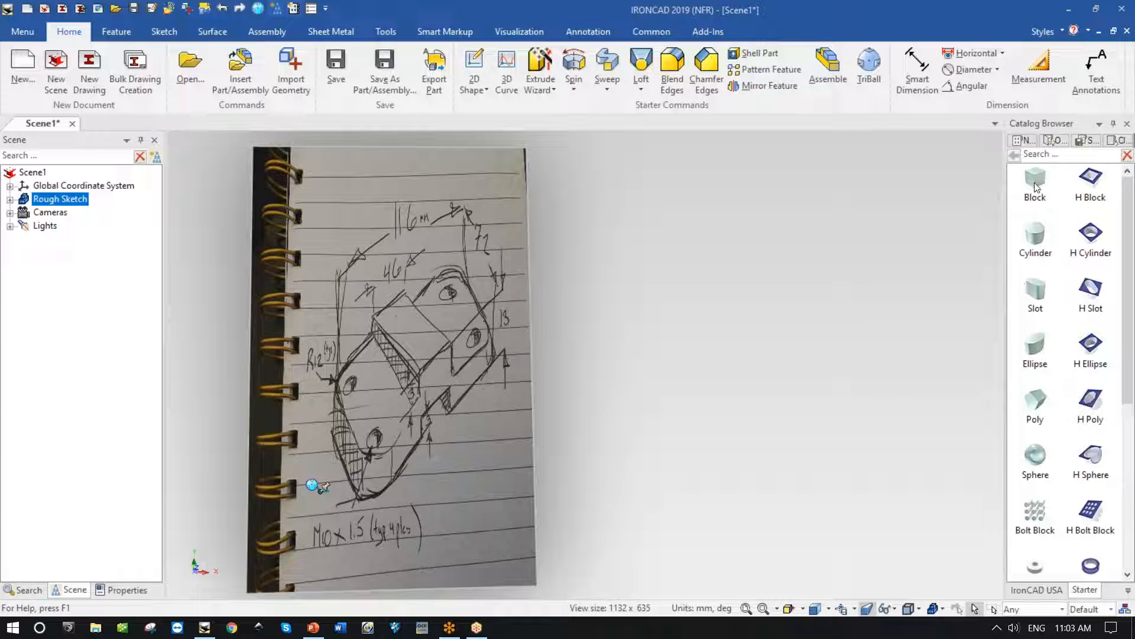
pyautogui.scroll(-1, 1130, 304)
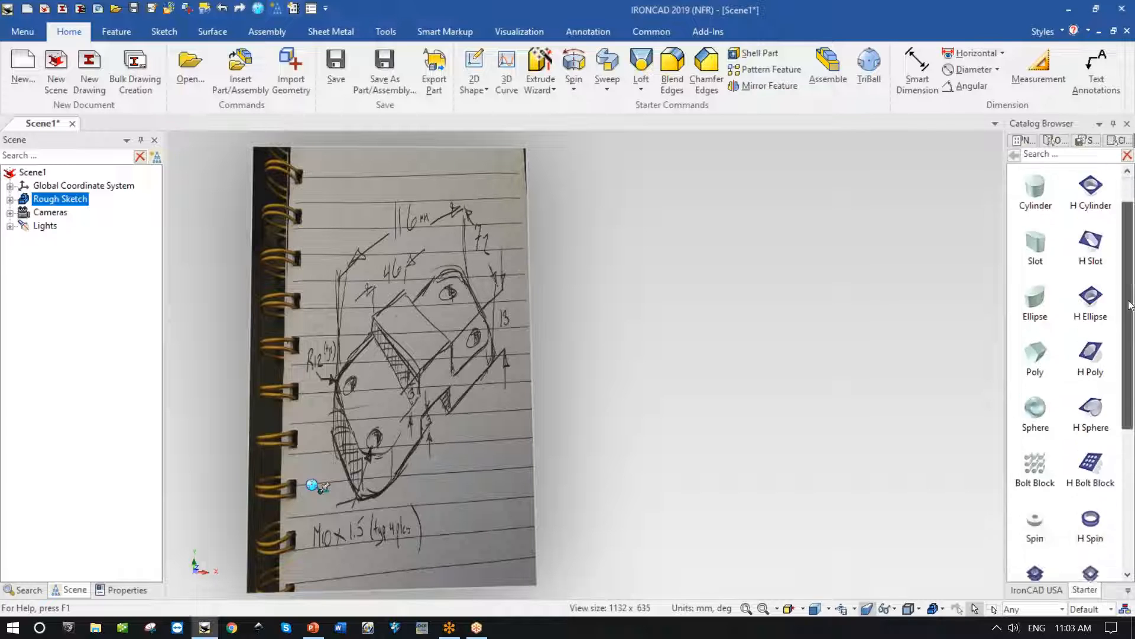
pyautogui.scroll(-3, 1129, 304)
pyautogui.scroll(5, 1130, 304)
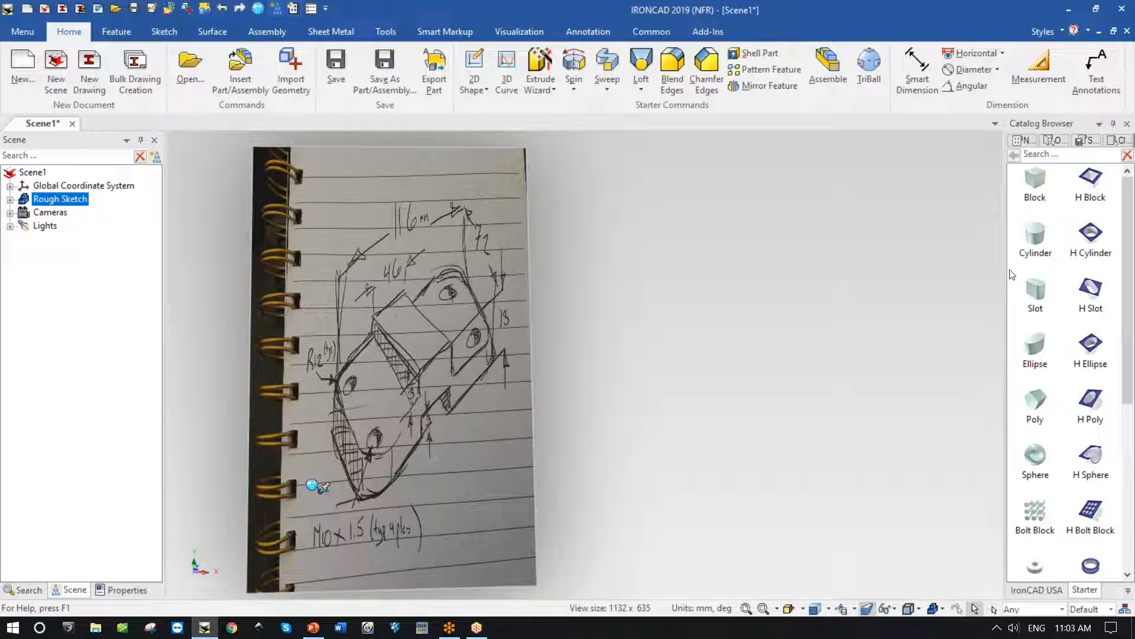
pyautogui.moveTo(1028, 192); pyautogui.dragTo(669, 376)
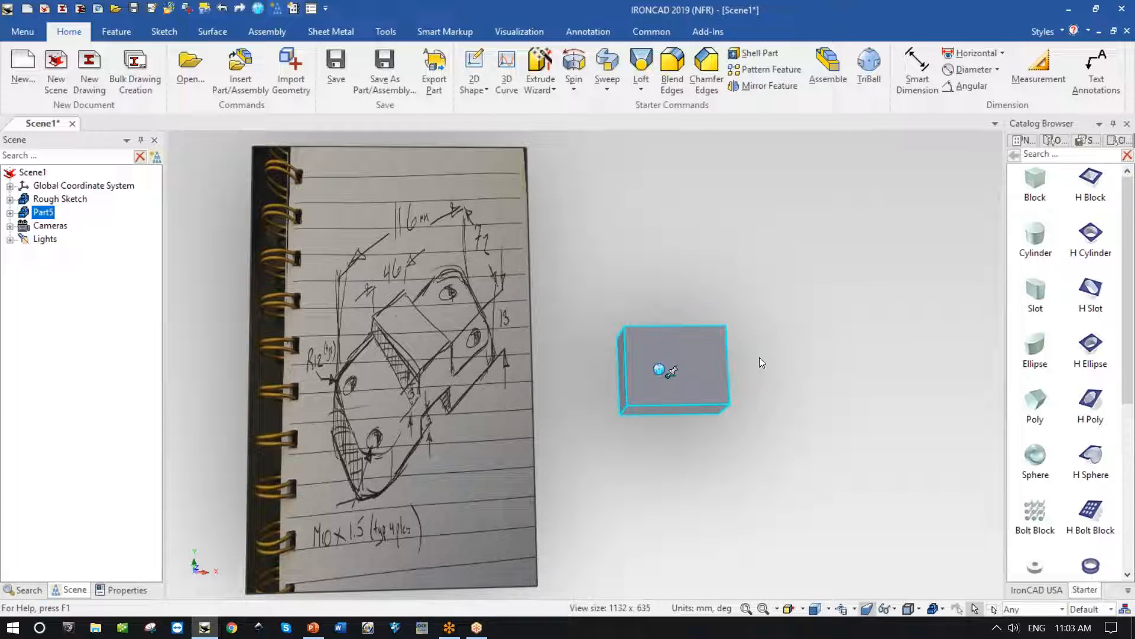
# Step: Size the block to 116 mm length, 72 mm width and 13 mm height through its sizebox
pyautogui.click(711, 358)
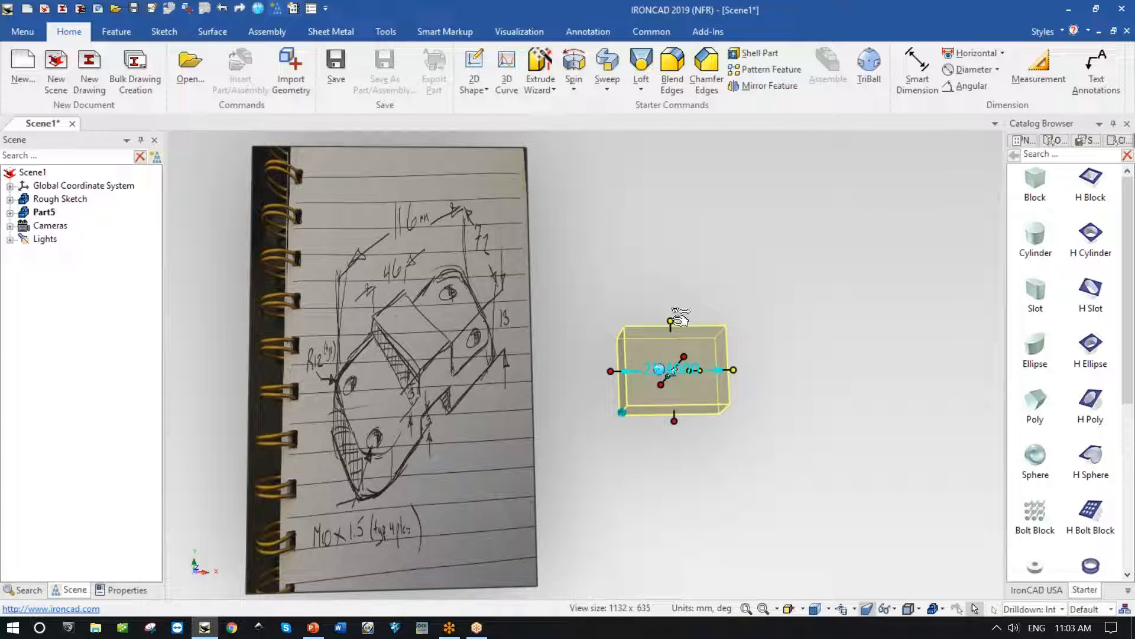
pyautogui.moveTo(679, 318); pyautogui.dragTo(673, 296)
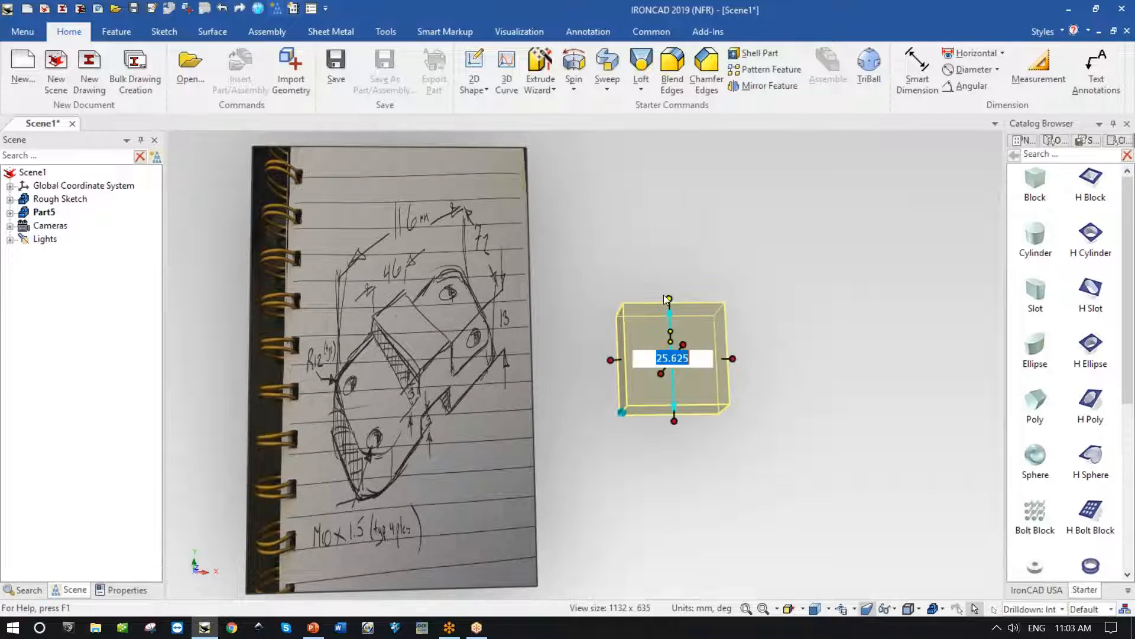
pyautogui.rightClick(670, 298)
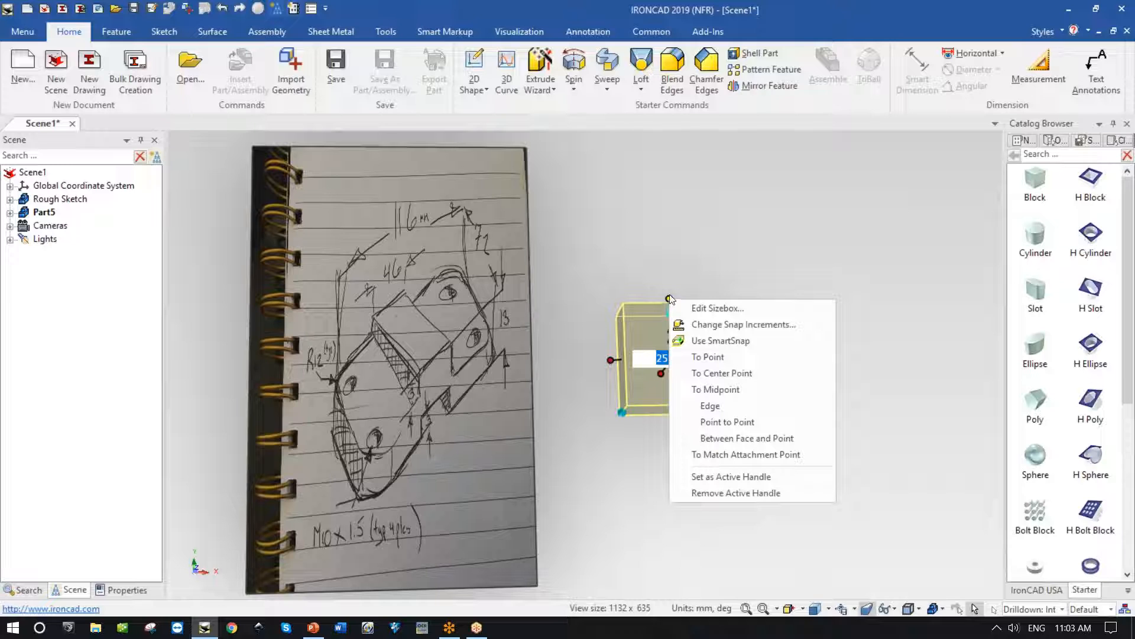
pyautogui.click(701, 308)
pyautogui.moveTo(586, 273); pyautogui.dragTo(665, 266)
pyautogui.doubleClick(593, 287)
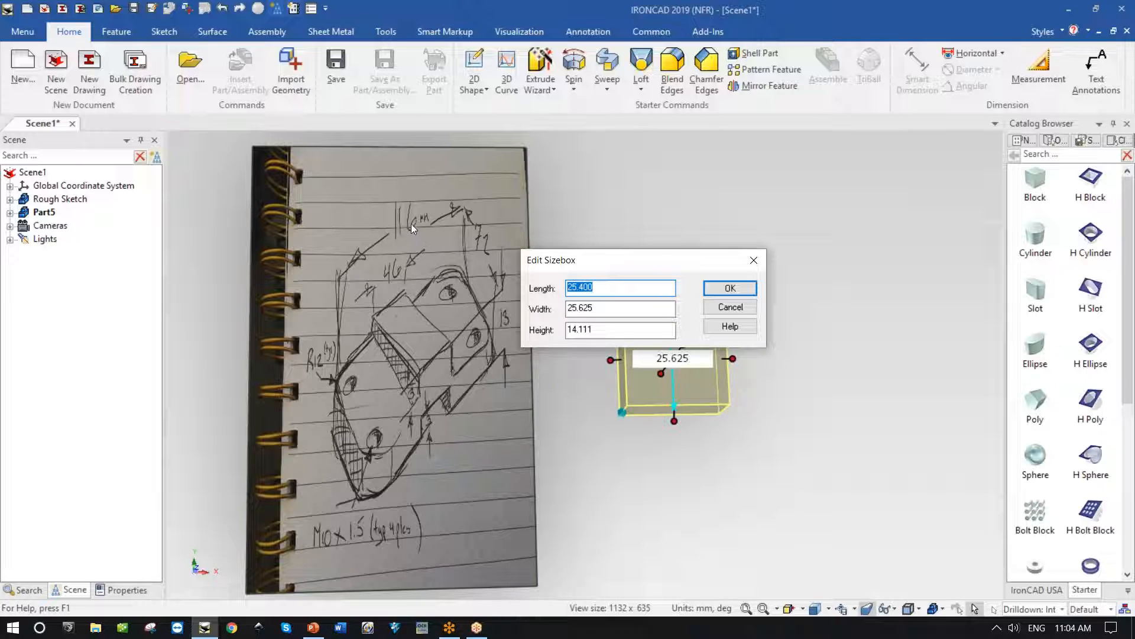
pyautogui.write('116')
pyautogui.press('Tab')
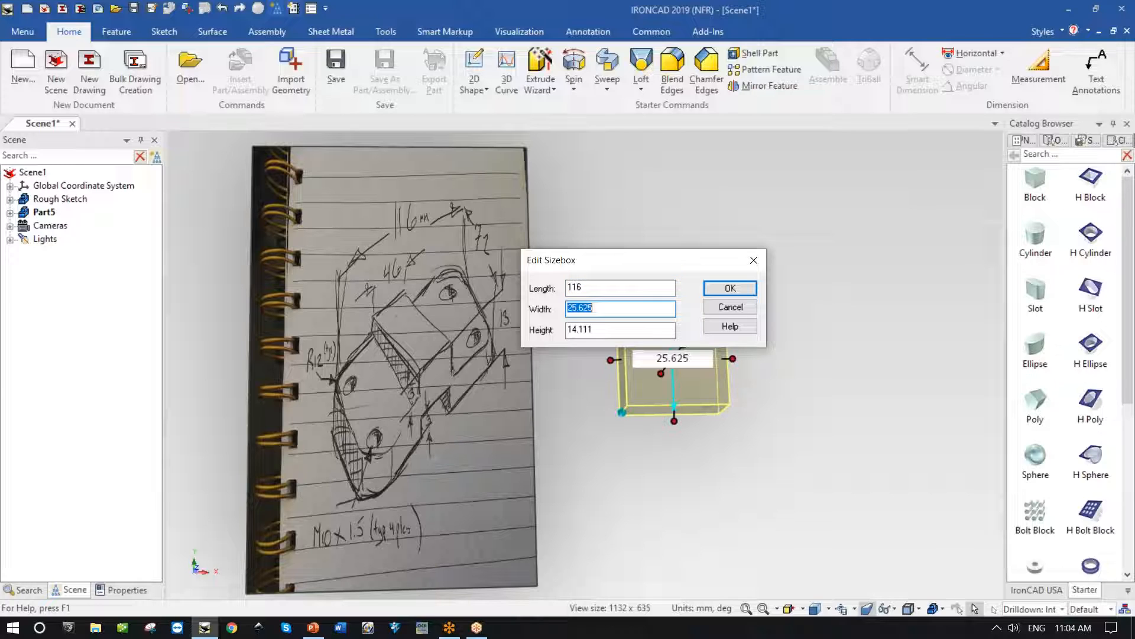
pyautogui.write('7')
pyautogui.press('Tab')
pyautogui.write('1')
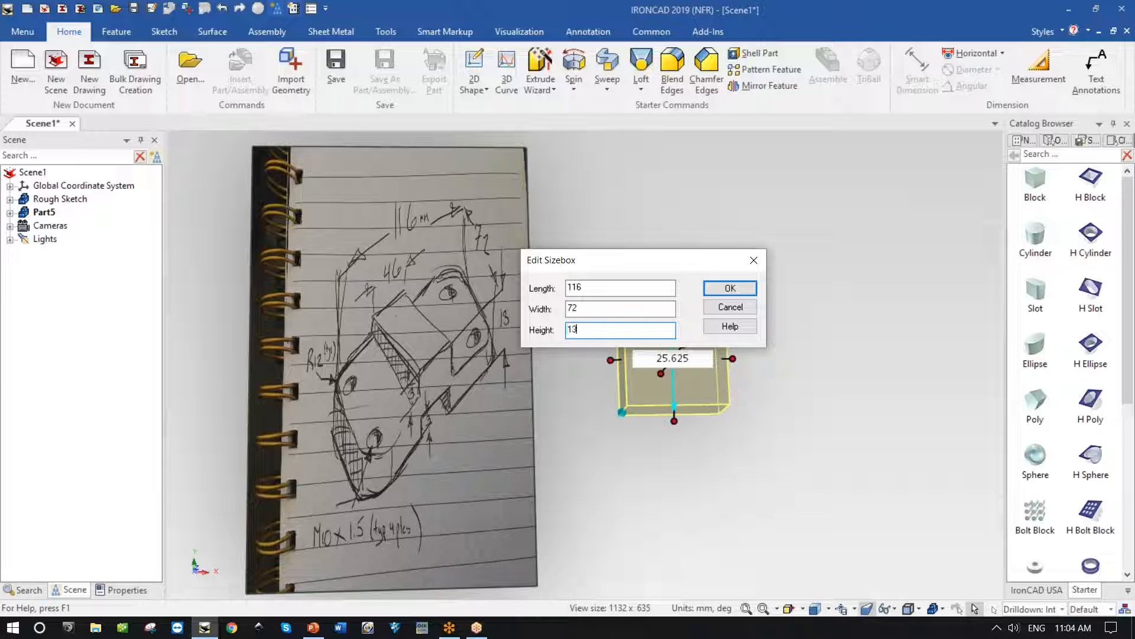
pyautogui.press('Return')
pyautogui.moveTo(722, 316); pyautogui.dragTo(803, 403, button='middle')
pyautogui.click(801, 393)
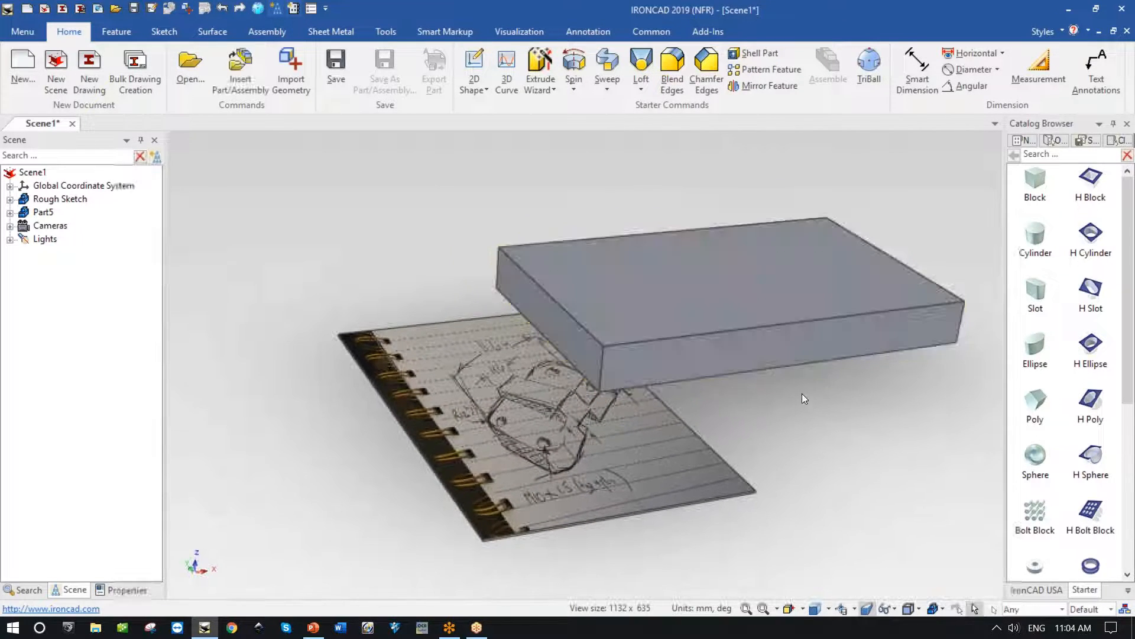
# Step: Move the rough sketch away from the block and raise it about 26 mm with the TriBall
pyautogui.click(519, 413)
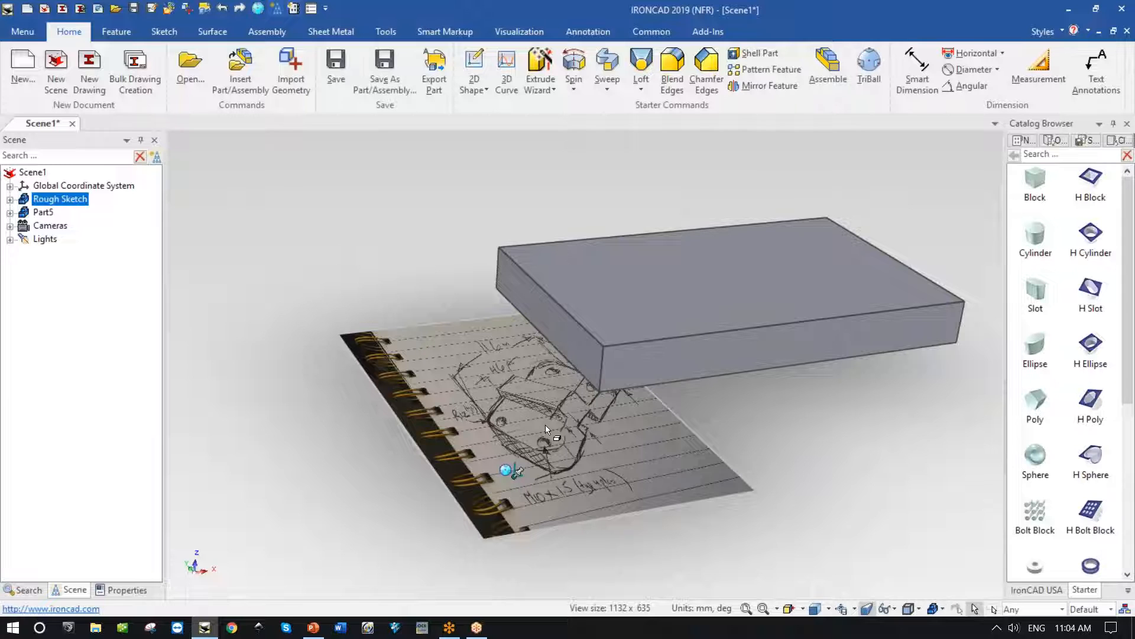
pyautogui.press('F10')
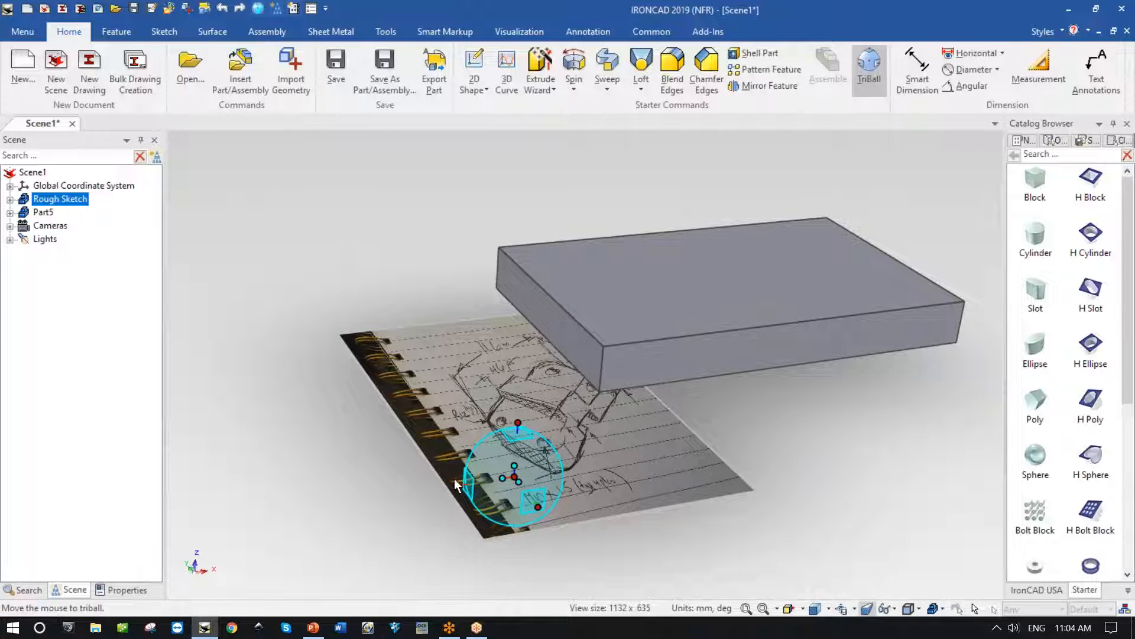
pyautogui.moveTo(456, 484)
pyautogui.mouseDown()
pyautogui.moveTo(320, 507)
pyautogui.moveTo(435, 489)
pyautogui.mouseUp()
pyautogui.moveTo(378, 445); pyautogui.dragTo(381, 355)
pyautogui.moveTo(613, 537)
pyautogui.mouseDown(button='middle')
pyautogui.moveTo(661, 535)
pyautogui.moveTo(650, 275)
pyautogui.moveTo(558, 267)
pyautogui.mouseUp(button='middle')
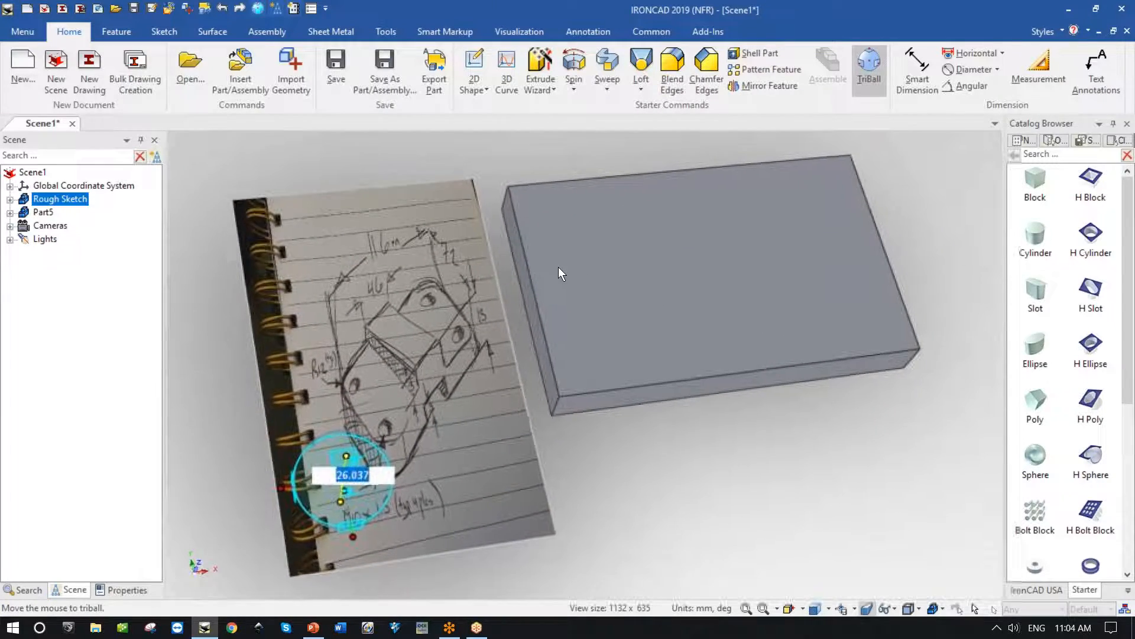
pyautogui.press('Escape')
pyautogui.moveTo(725, 525)
pyautogui.mouseDown(button='middle')
pyautogui.moveTo(699, 522)
pyautogui.moveTo(695, 508)
pyautogui.moveTo(707, 466)
pyautogui.moveTo(685, 396)
pyautogui.mouseUp(button='middle')
pyautogui.click(669, 328)
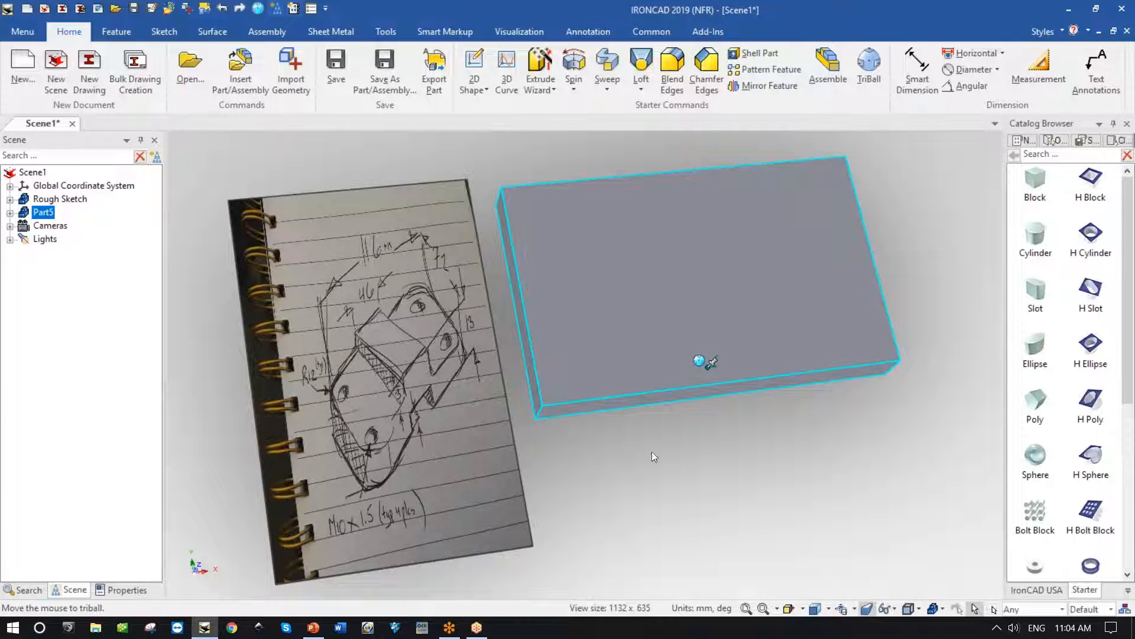
pyautogui.moveTo(738, 427); pyautogui.dragTo(768, 418, button='middle')
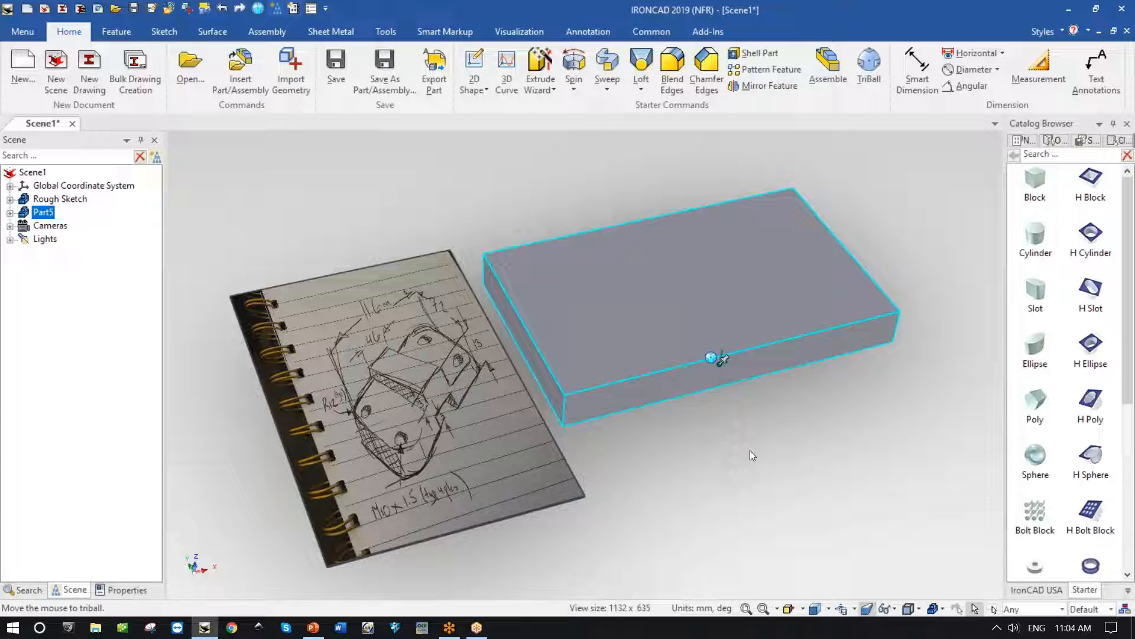
pyautogui.click(762, 413)
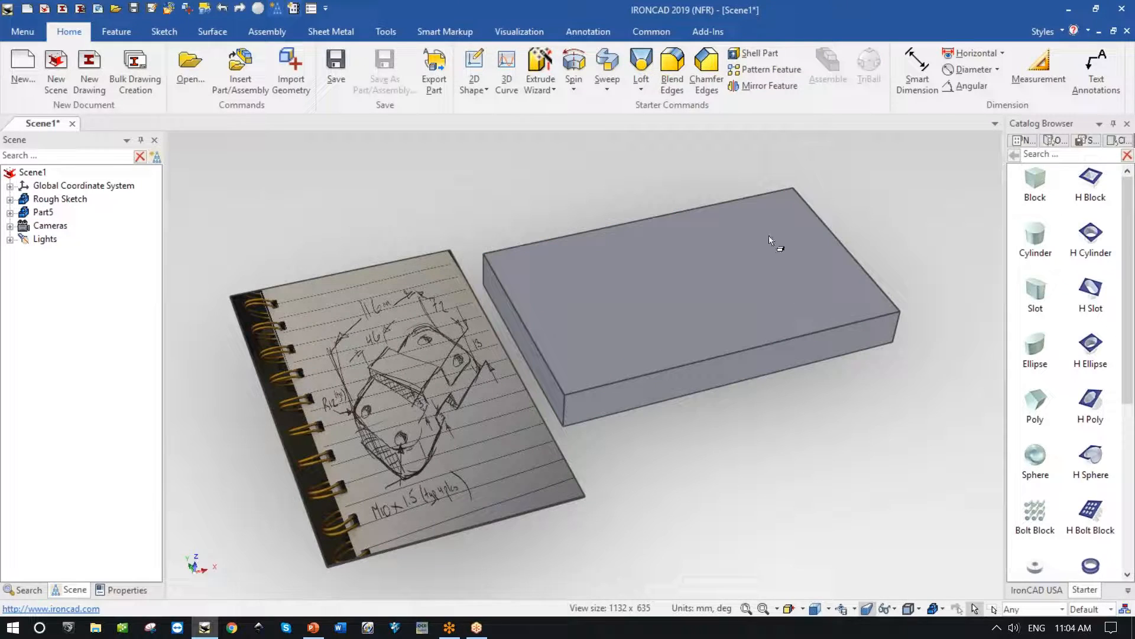
# Step: Place a second Block at the centre of the plate's top face and stretch it to both long edges, 72 mm wide
pyautogui.scroll(5, 489, 403)
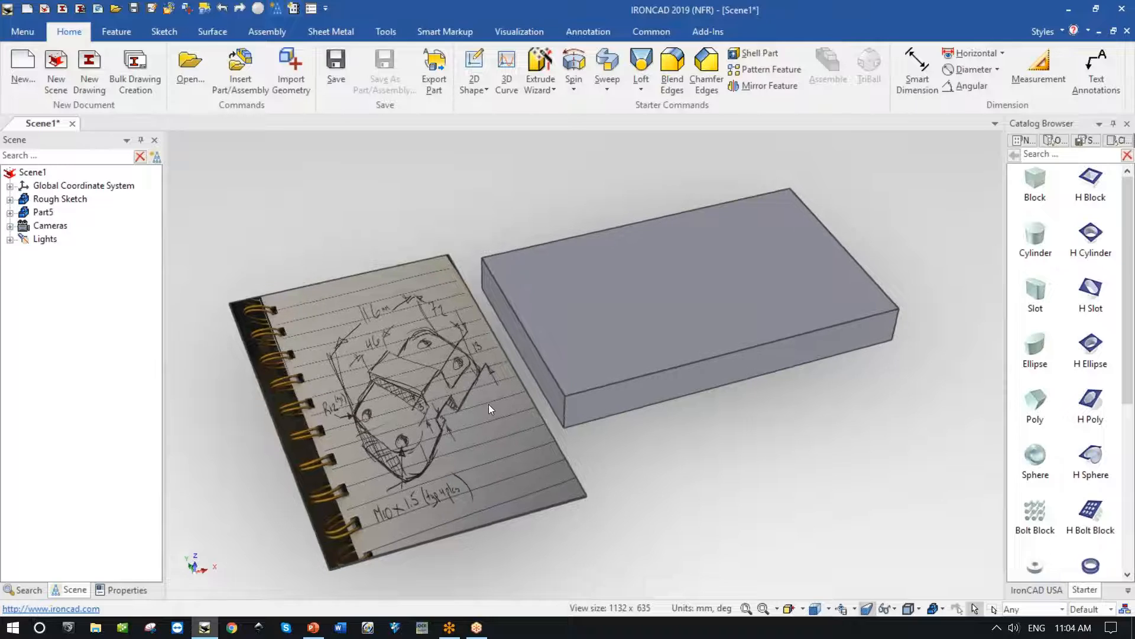
pyautogui.scroll(4, 538, 442)
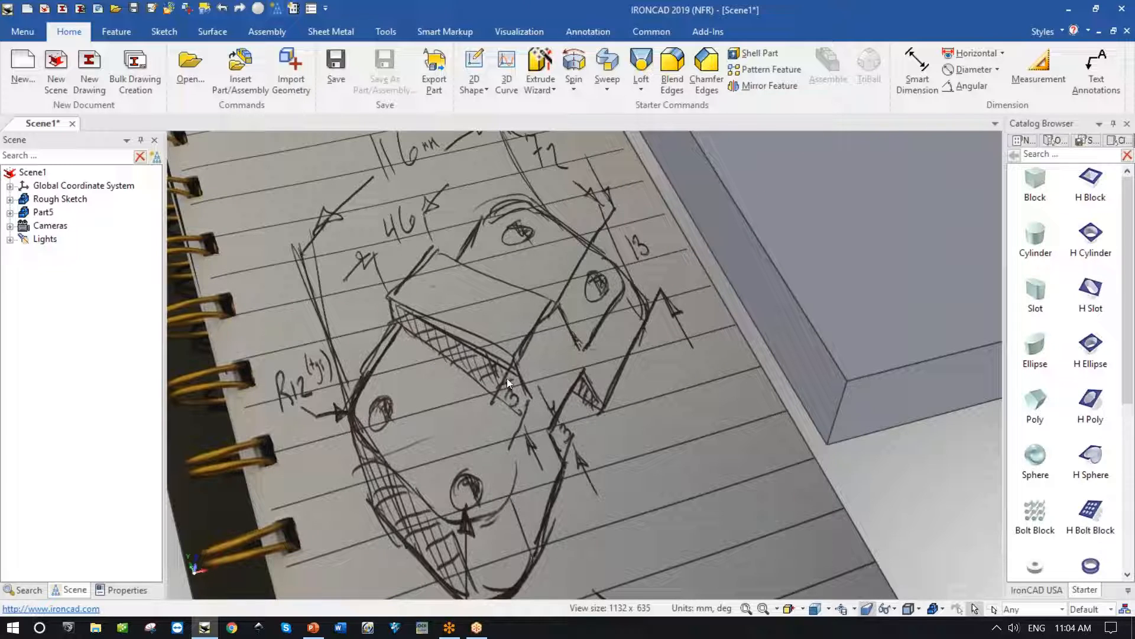
pyautogui.press('F8')
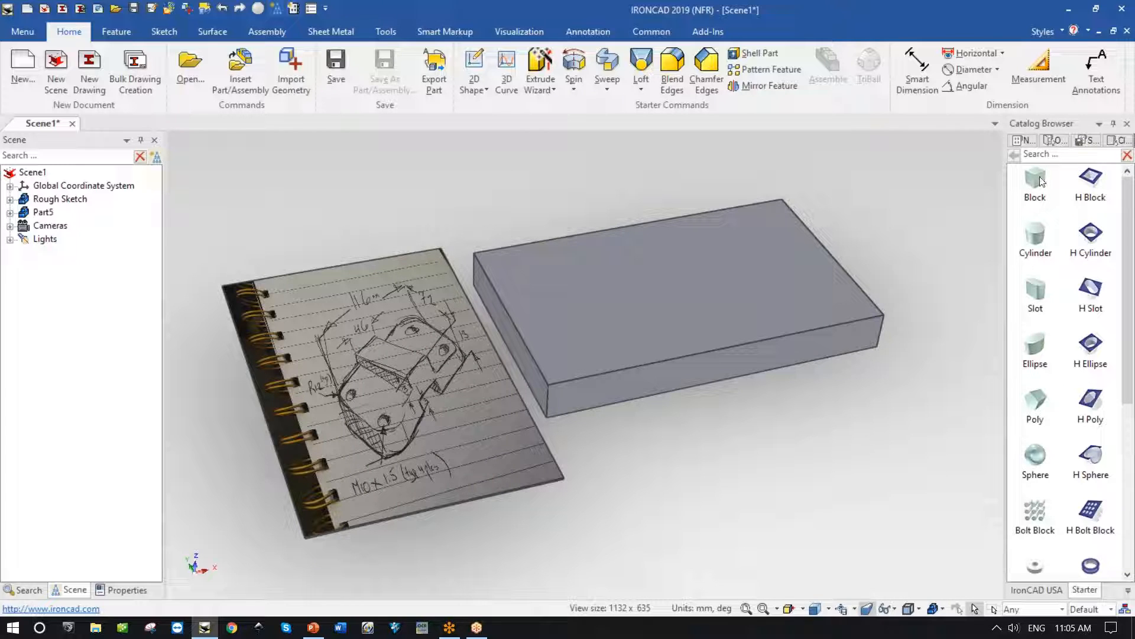
pyautogui.moveTo(1040, 176); pyautogui.dragTo(663, 323)
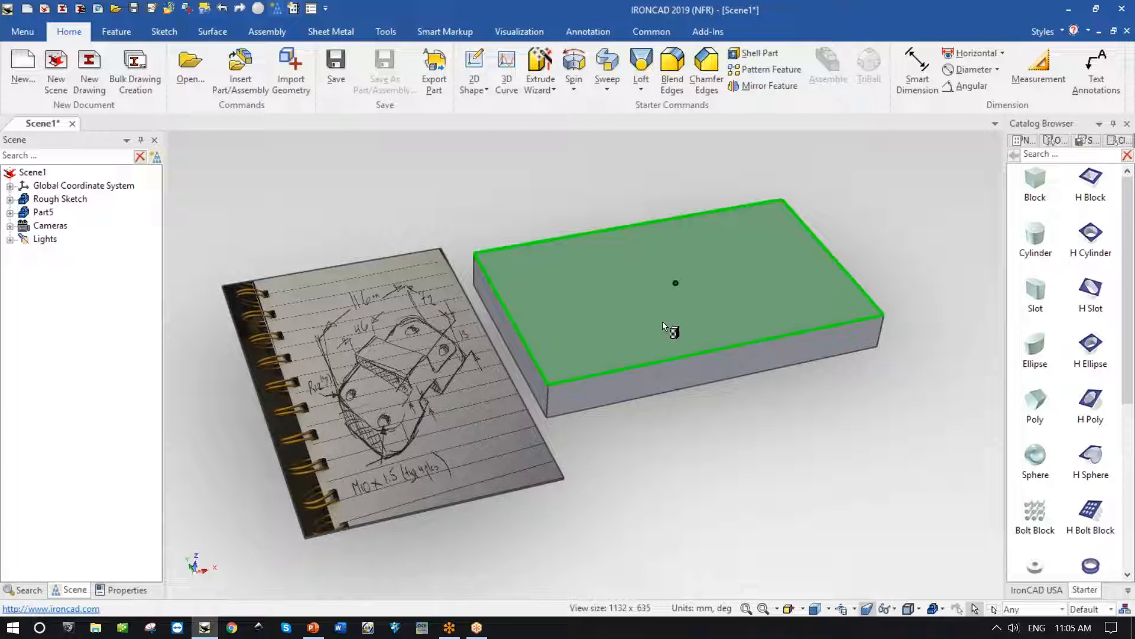
pyautogui.moveTo(608, 292); pyautogui.dragTo(676, 284)
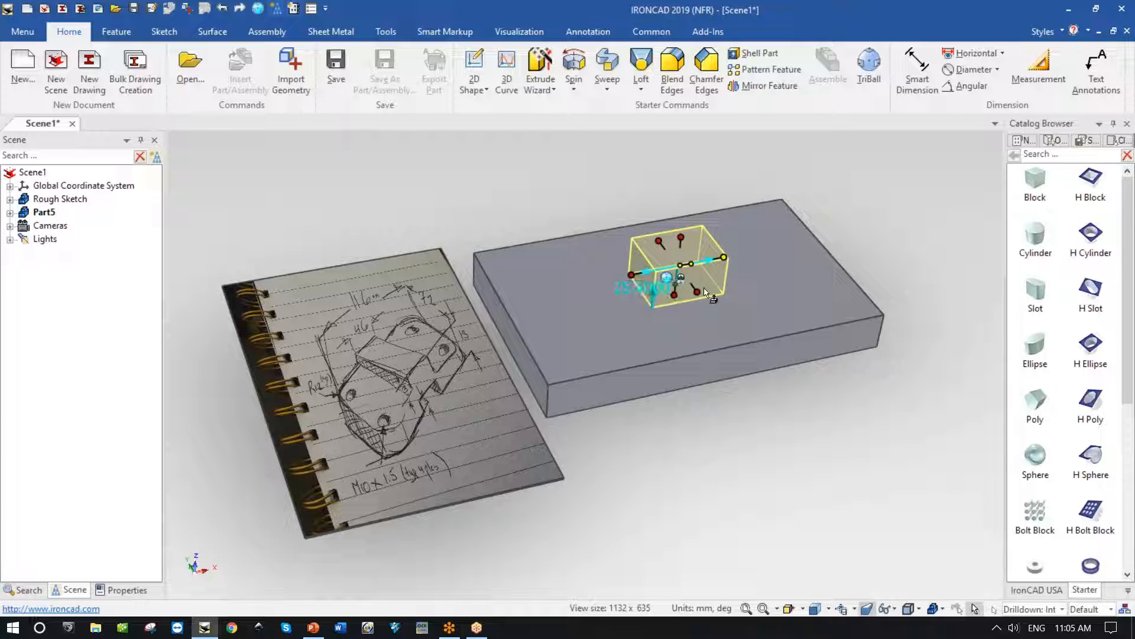
pyautogui.moveTo(698, 292); pyautogui.dragTo(705, 368)
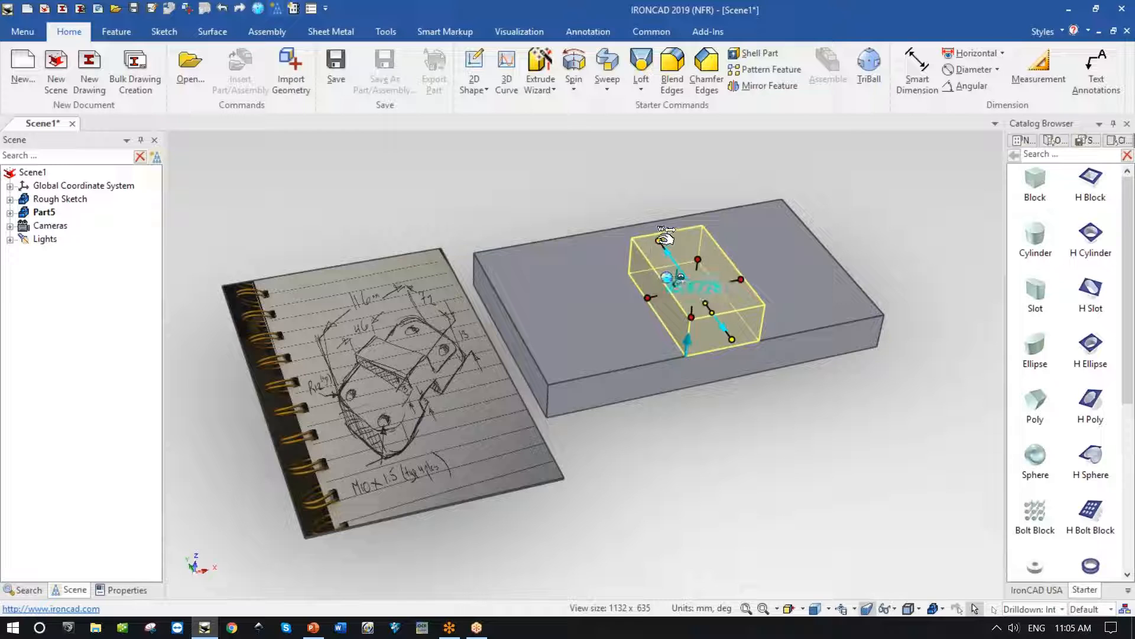
pyautogui.moveTo(660, 241); pyautogui.dragTo(544, 241)
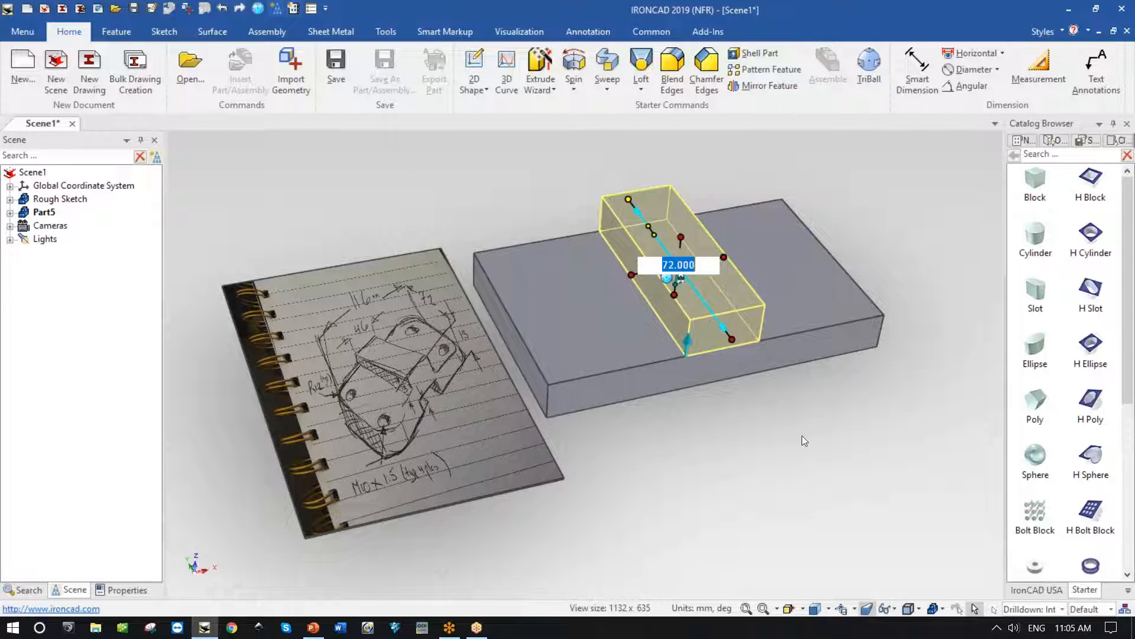
# Step: Set the upper block's length along the plate to 46 mm, symmetric about its centre
pyautogui.scroll(5, 871, 378)
pyautogui.scroll(8, 625, 389)
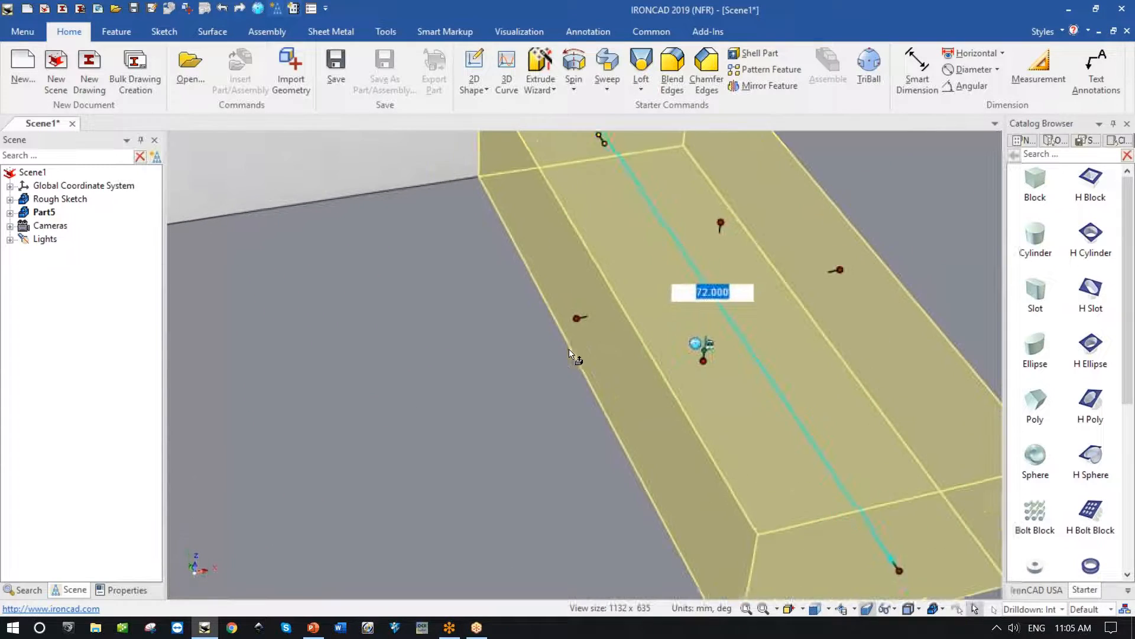
pyautogui.scroll(2, 569, 353)
pyautogui.click(545, 339)
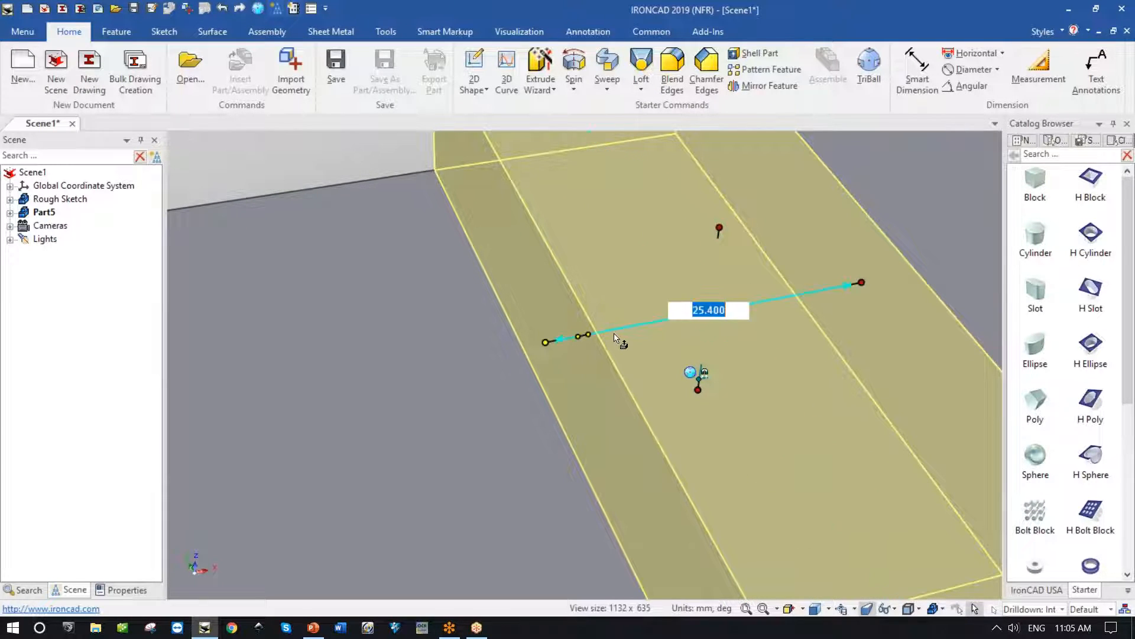
pyautogui.write('46')
pyautogui.press('Return')
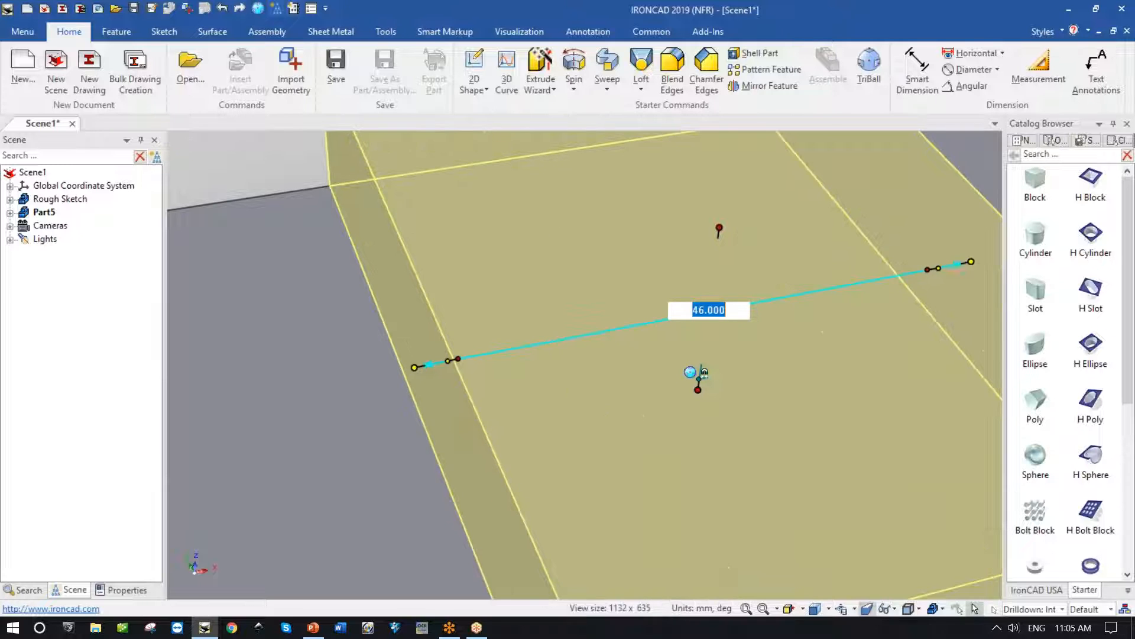
# Step: Set the upper block's height above the plate to 3 mm
pyautogui.scroll(-5, 642, 324)
pyautogui.scroll(-2, 641, 324)
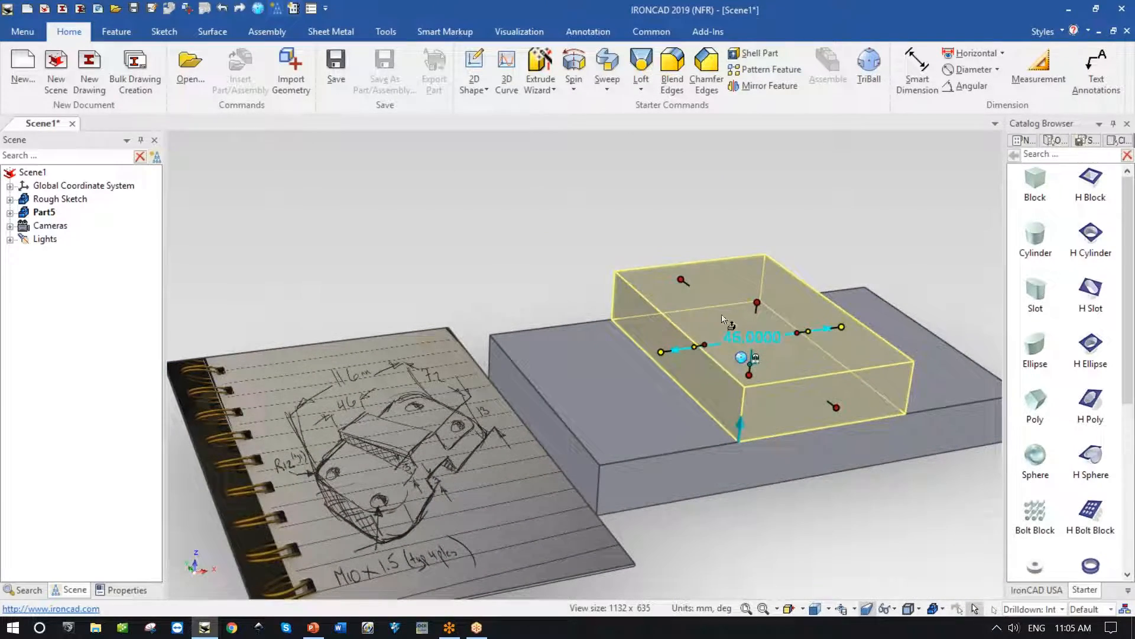
pyautogui.click(757, 301)
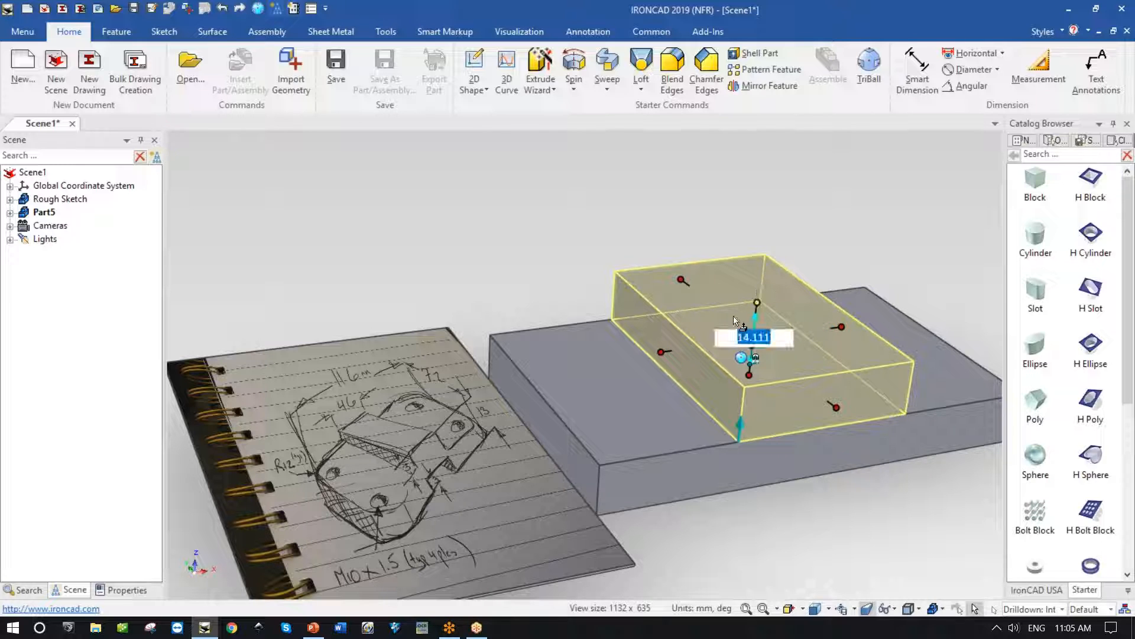
pyautogui.write('3')
pyautogui.press('Tab')
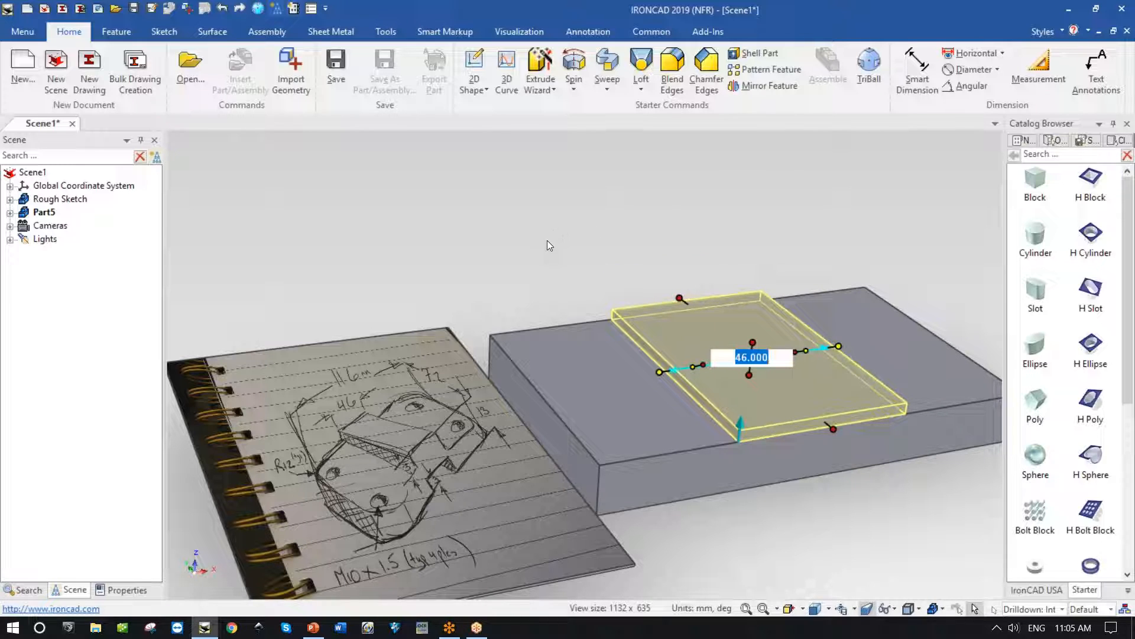
pyautogui.keyDown('shift'); pyautogui.moveTo(421, 428); pyautogui.dragTo(447, 357, button='middle'); pyautogui.keyUp('shift')
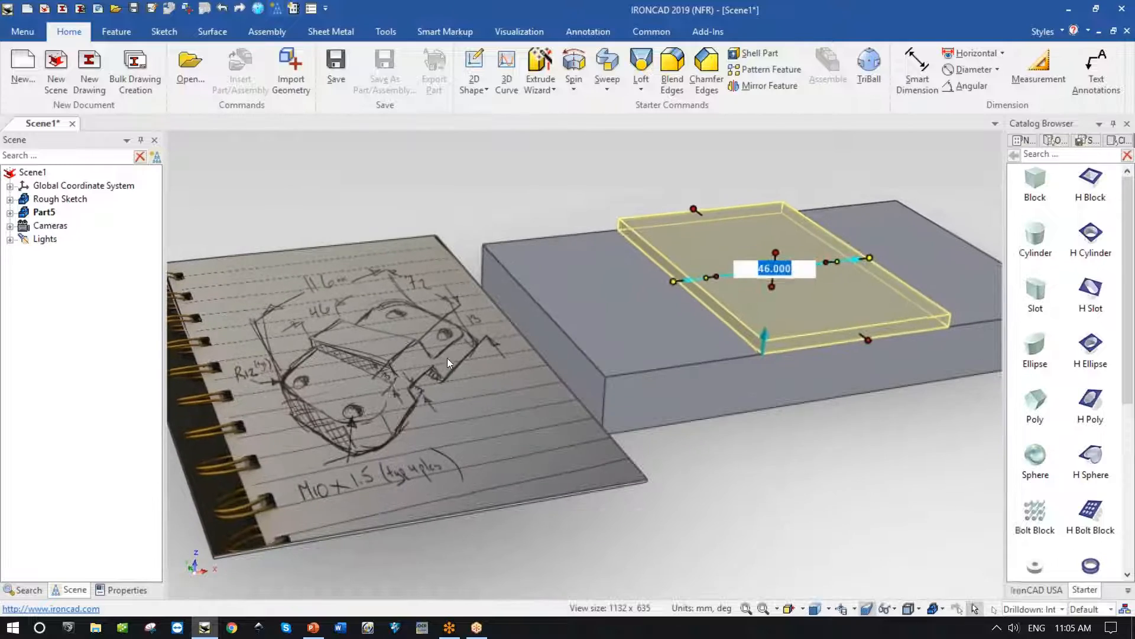
pyautogui.click(757, 459)
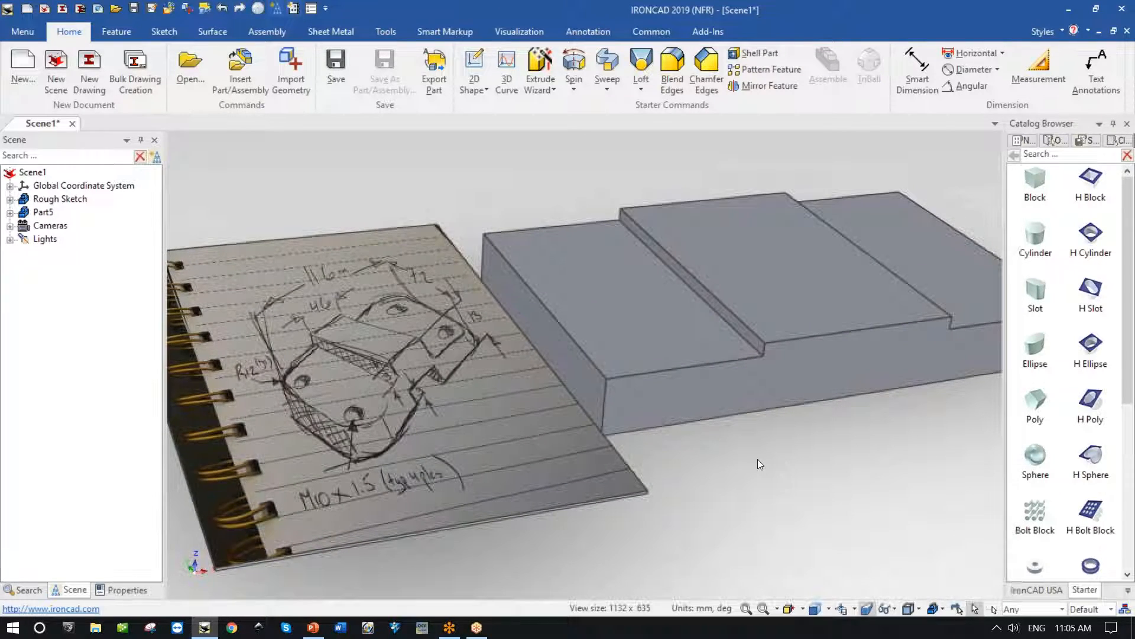
pyautogui.moveTo(825, 330); pyautogui.dragTo(787, 320, button='middle')
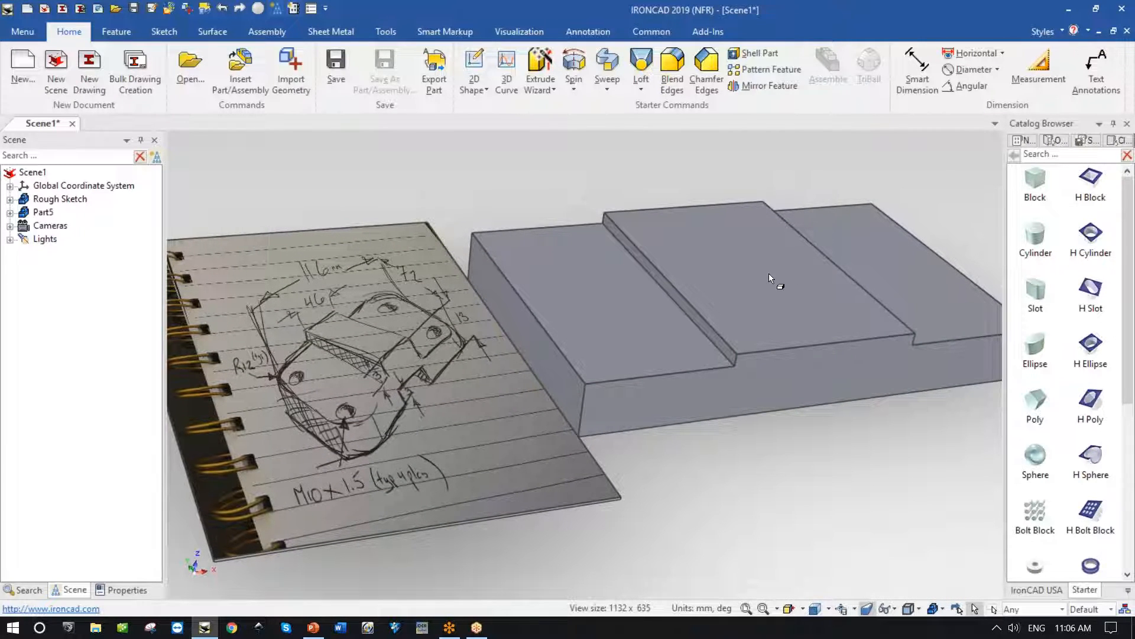
pyautogui.moveTo(768, 273); pyautogui.dragTo(775, 276, button='middle')
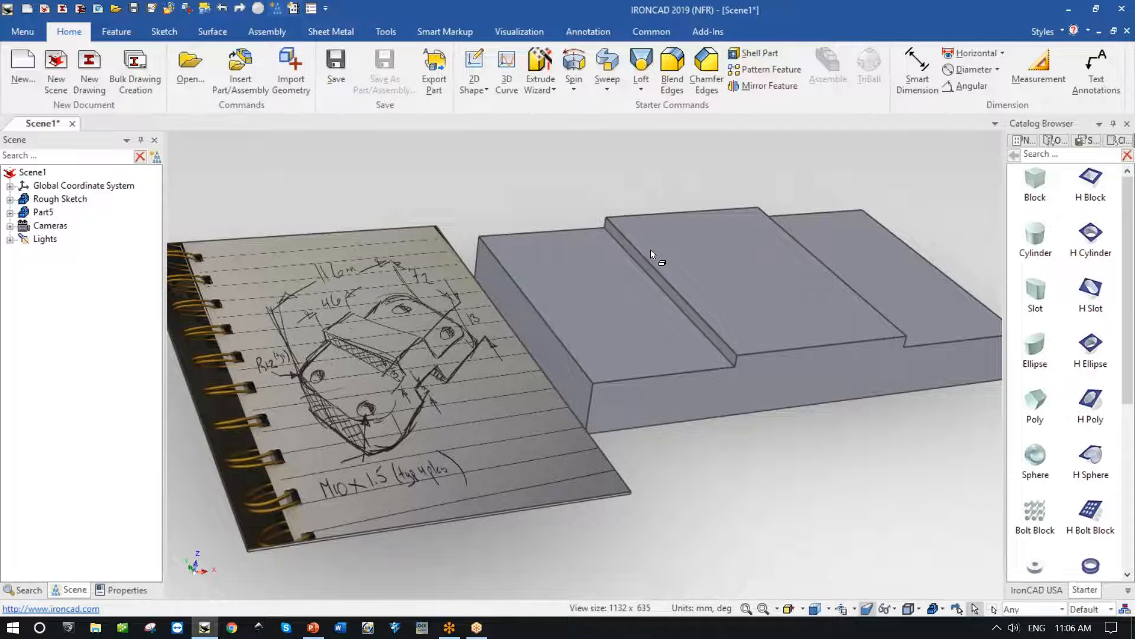
pyautogui.scroll(2, 477, 385)
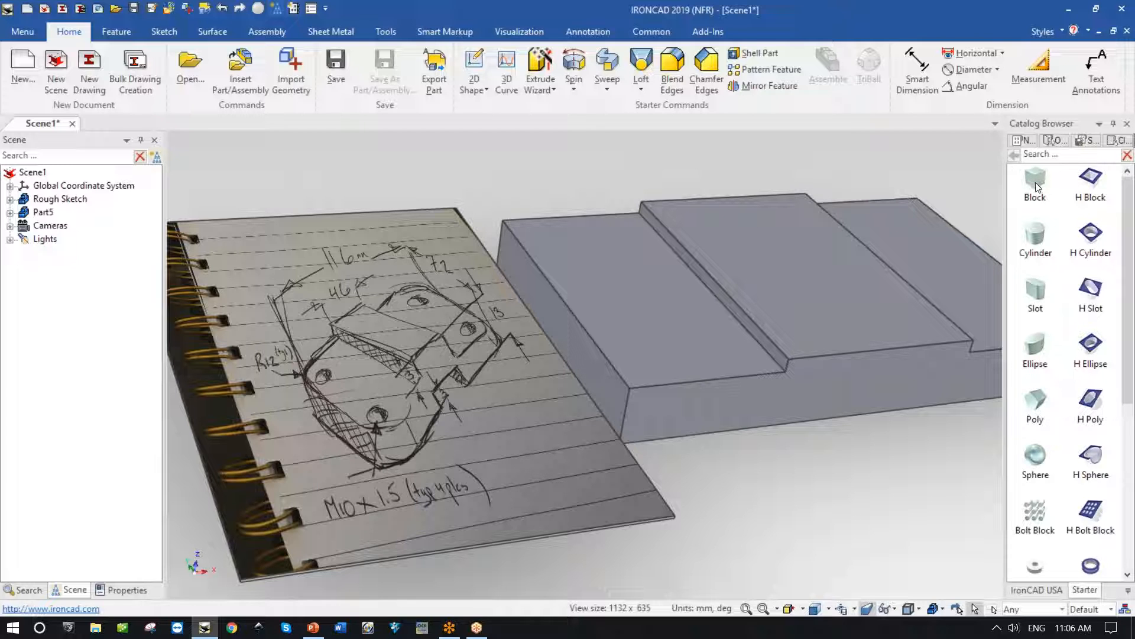
pyautogui.press('F8')
pyautogui.moveTo(1035, 185); pyautogui.dragTo(665, 298)
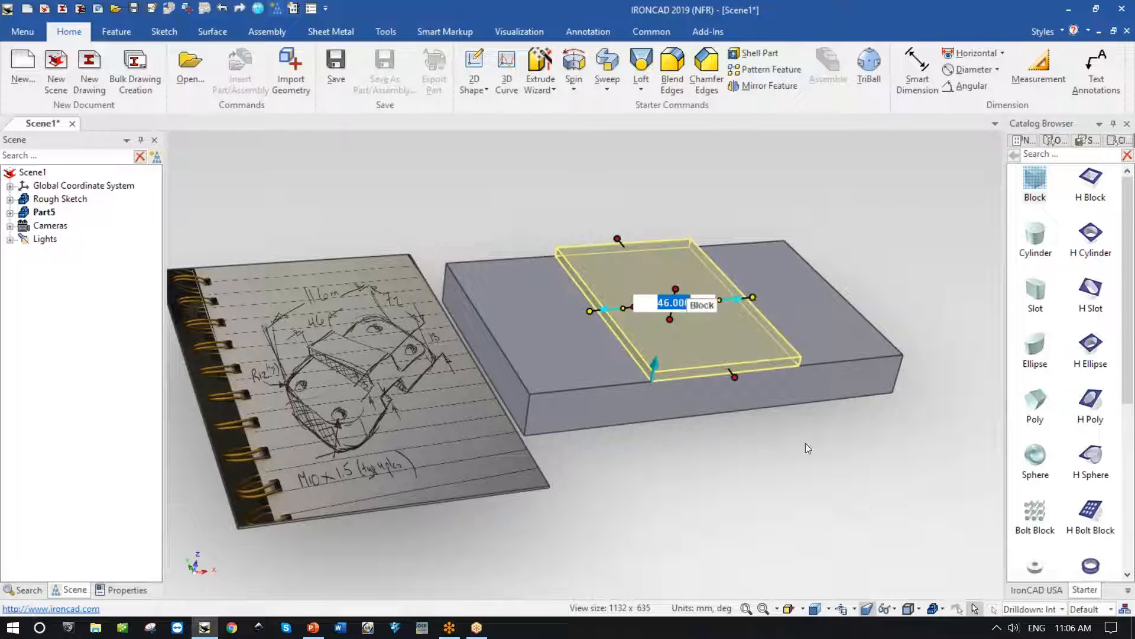
pyautogui.click(936, 272)
# Step: Place an H Block at the centre of the plate's underside and stretch it to both long edges, 72 mm wide
pyautogui.moveTo(920, 275); pyautogui.dragTo(944, 279, button='middle')
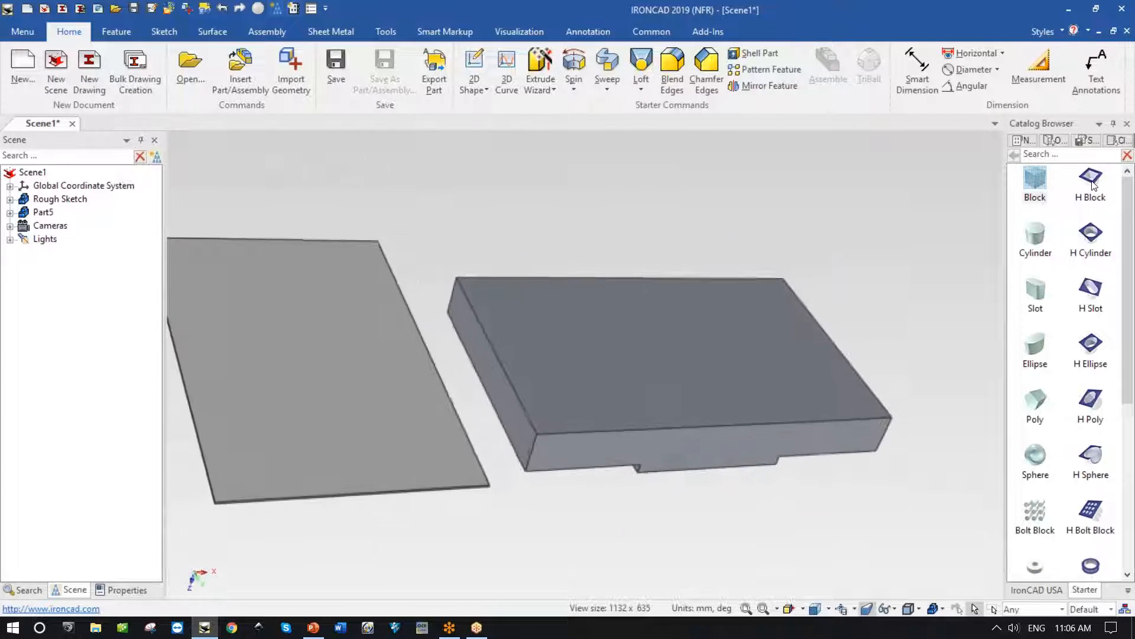
pyautogui.moveTo(1093, 185); pyautogui.dragTo(673, 343)
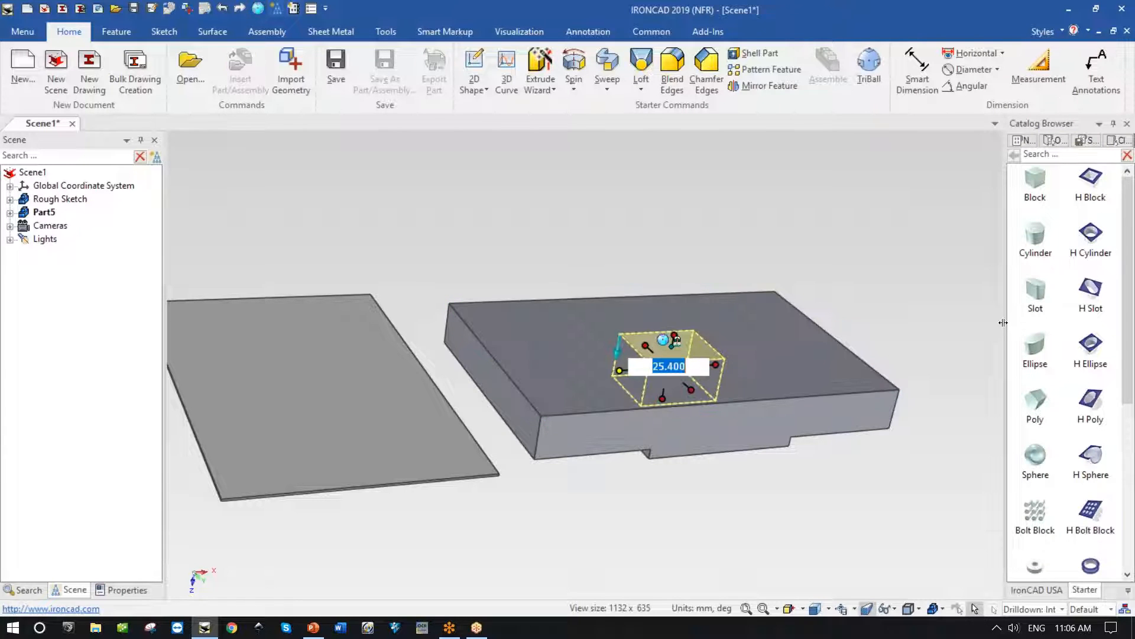
pyautogui.moveTo(723, 334)
pyautogui.moveTo(723, 338)
pyautogui.mouseDown()
pyautogui.moveTo(816, 471)
pyautogui.moveTo(737, 348)
pyautogui.mouseUp()
pyautogui.keyDown('shift'); pyautogui.moveTo(709, 423); pyautogui.dragTo(687, 399); pyautogui.keyUp('shift')
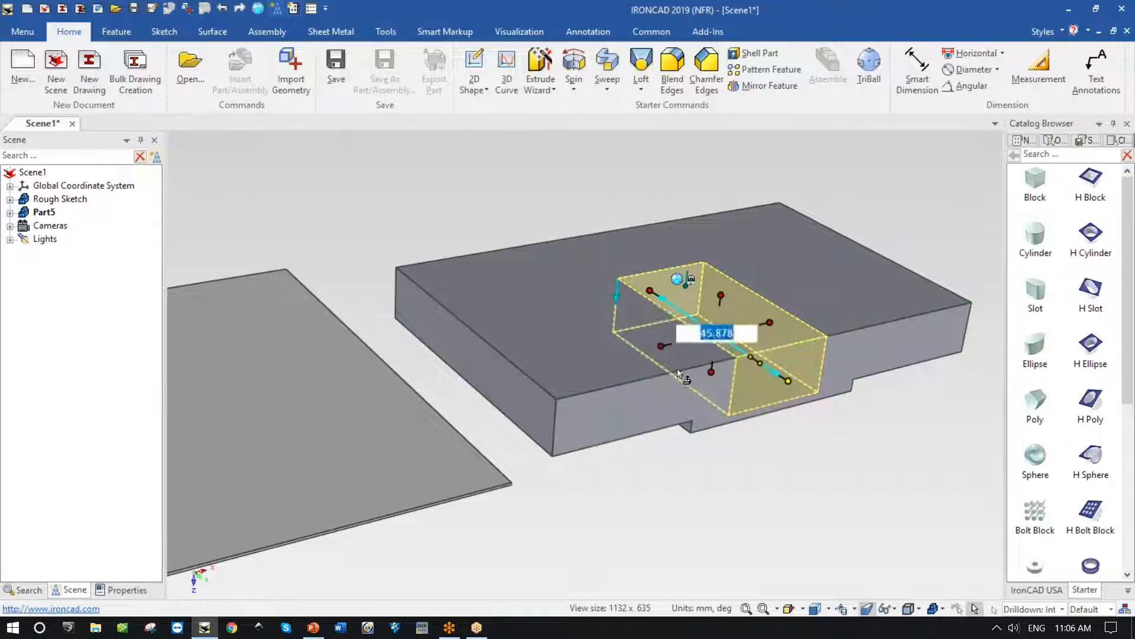
pyautogui.keyDown('shift'); pyautogui.moveTo(649, 291); pyautogui.dragTo(523, 244); pyautogui.keyUp('shift')
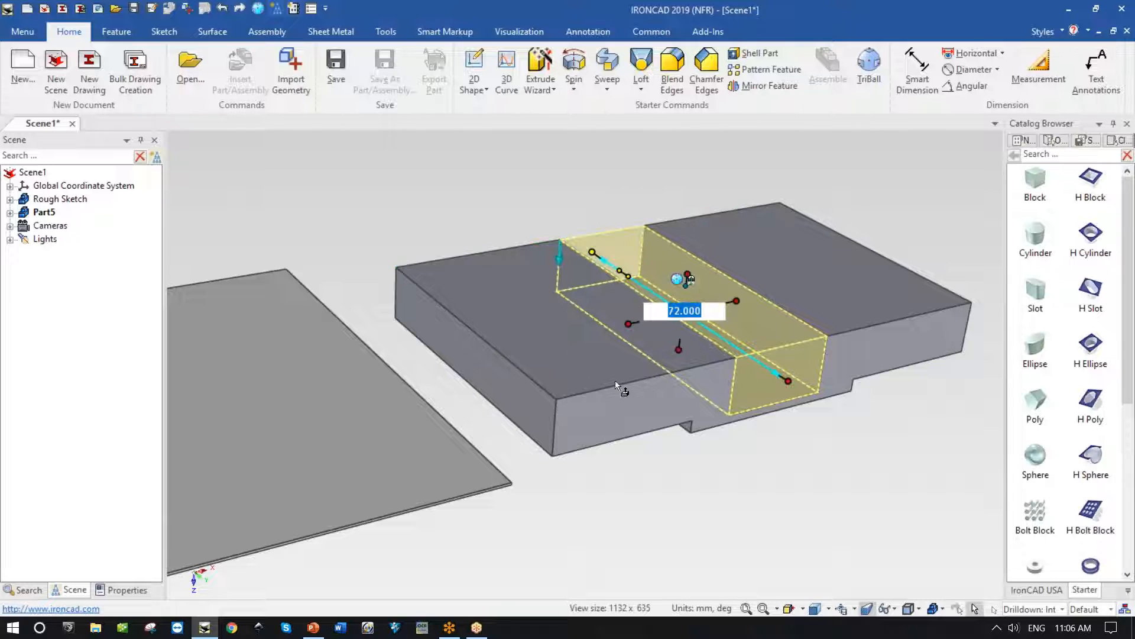
# Step: Set the underside cutout's length along the plate to 46 mm, symmetric about its centre
pyautogui.scroll(5, 617, 385)
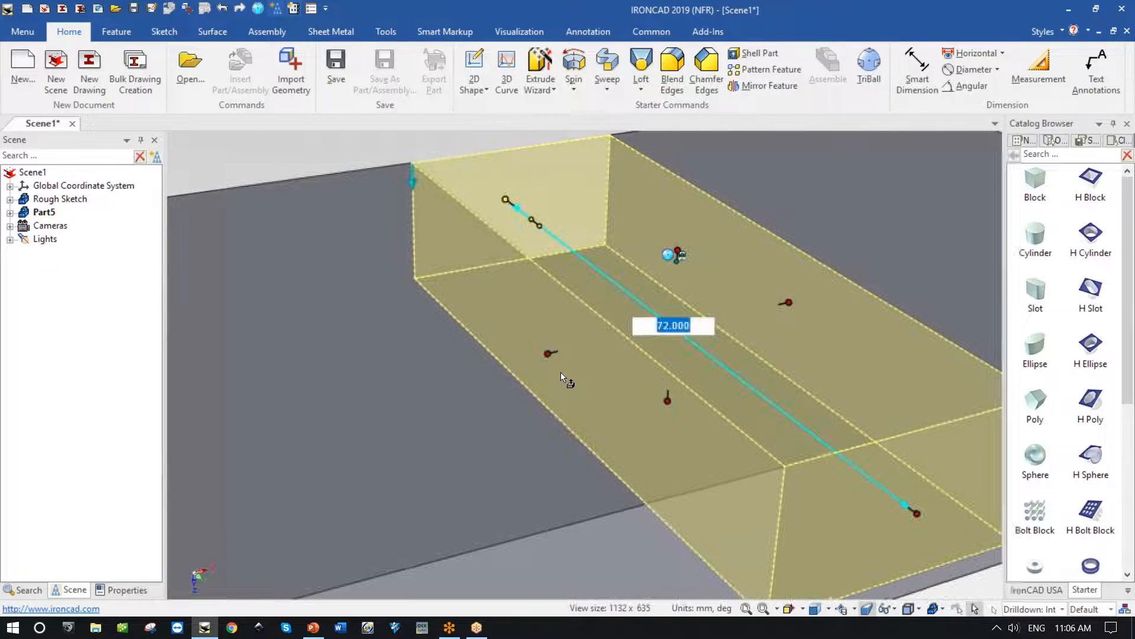
pyautogui.click(550, 352)
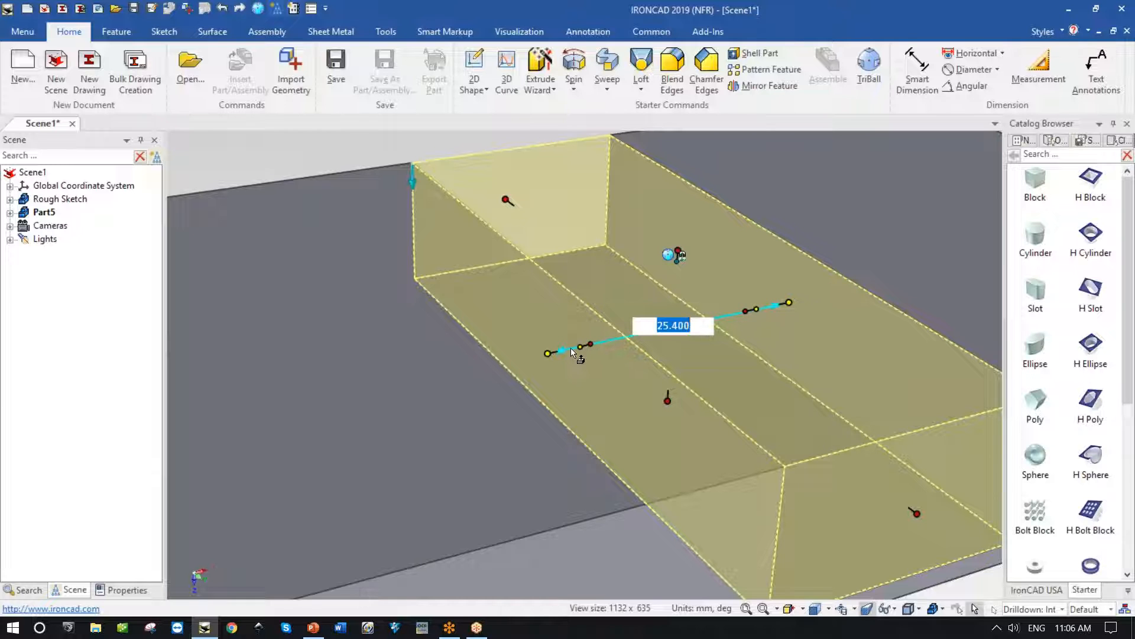
pyautogui.write('46')
pyautogui.press('Return')
pyautogui.scroll(-3, 585, 357)
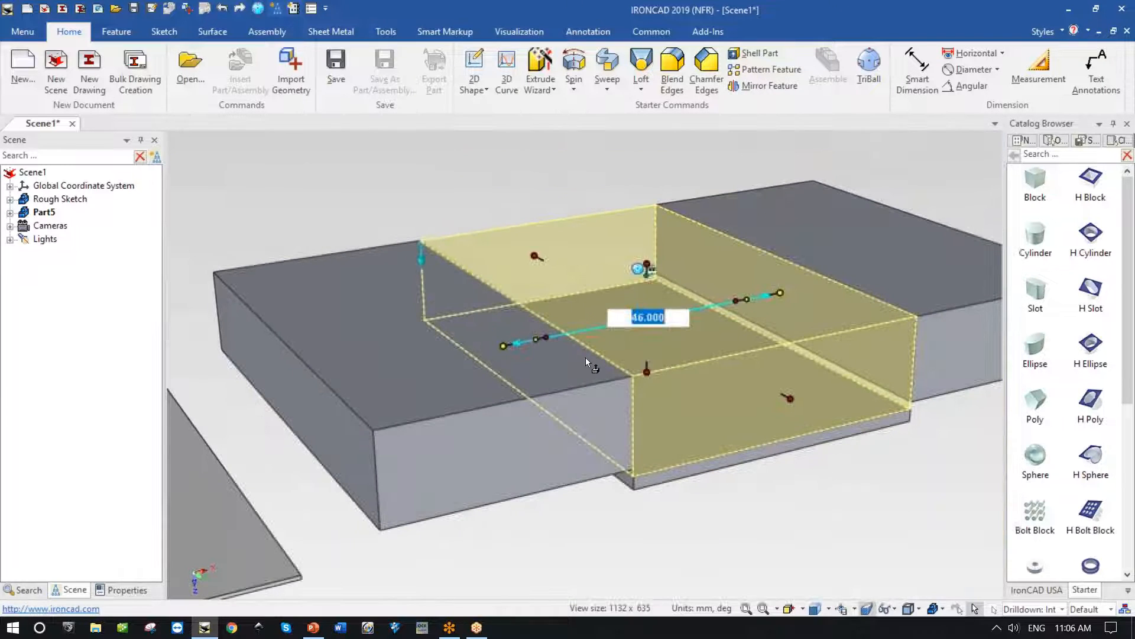
# Step: Set the underside cutout's depth to 3 mm
pyautogui.click(646, 370)
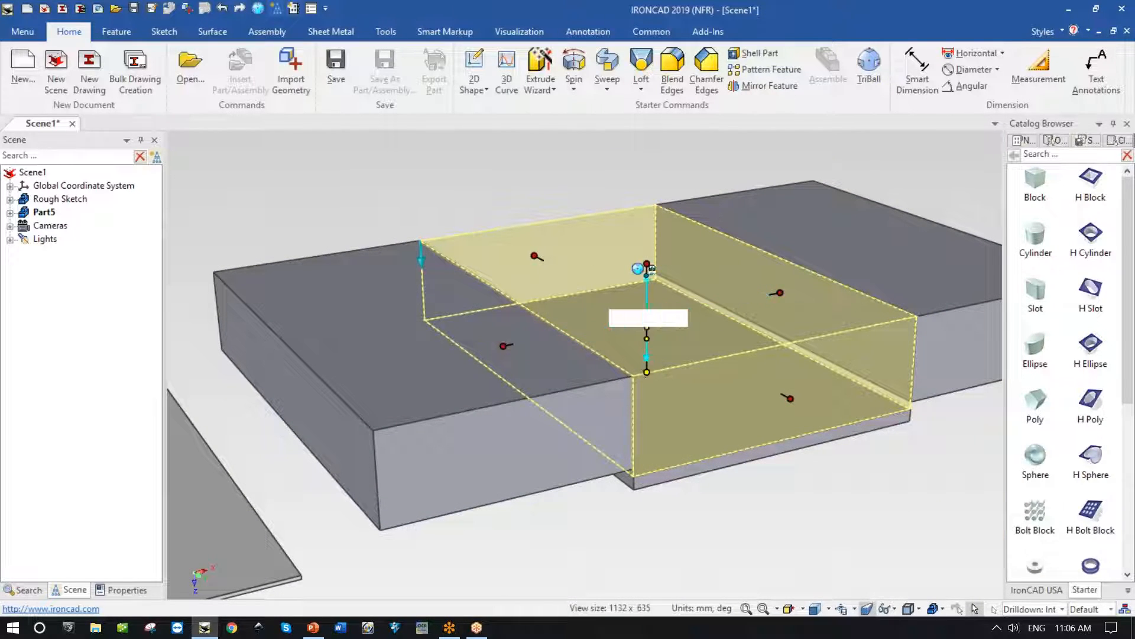
pyautogui.write('3')
pyautogui.press('Return')
pyautogui.scroll(-4, 704, 459)
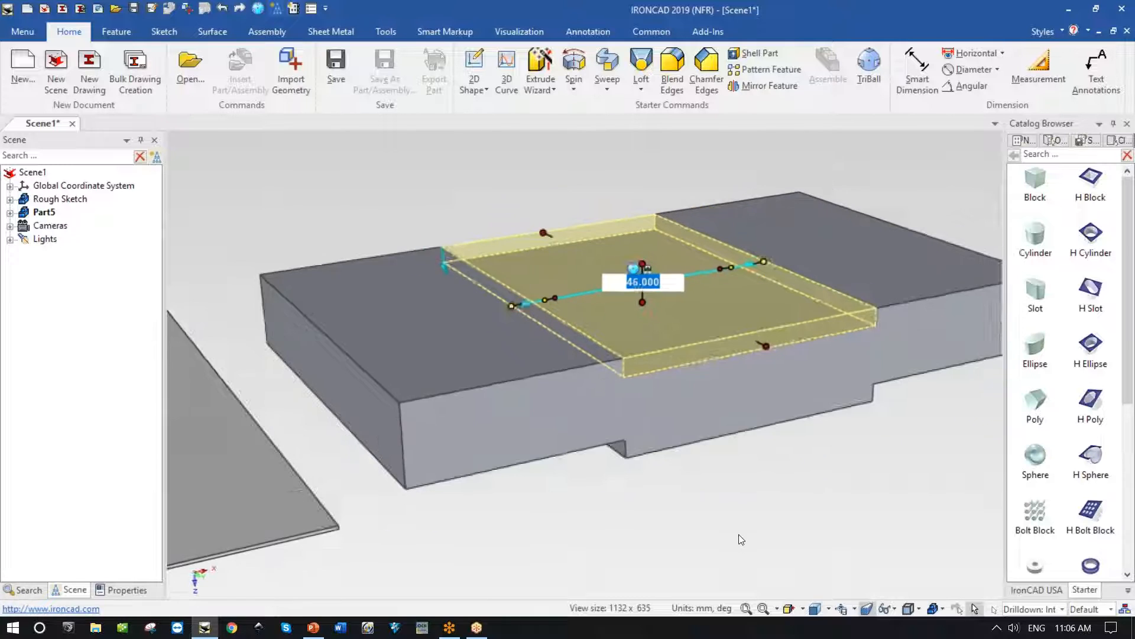
pyautogui.click(704, 460)
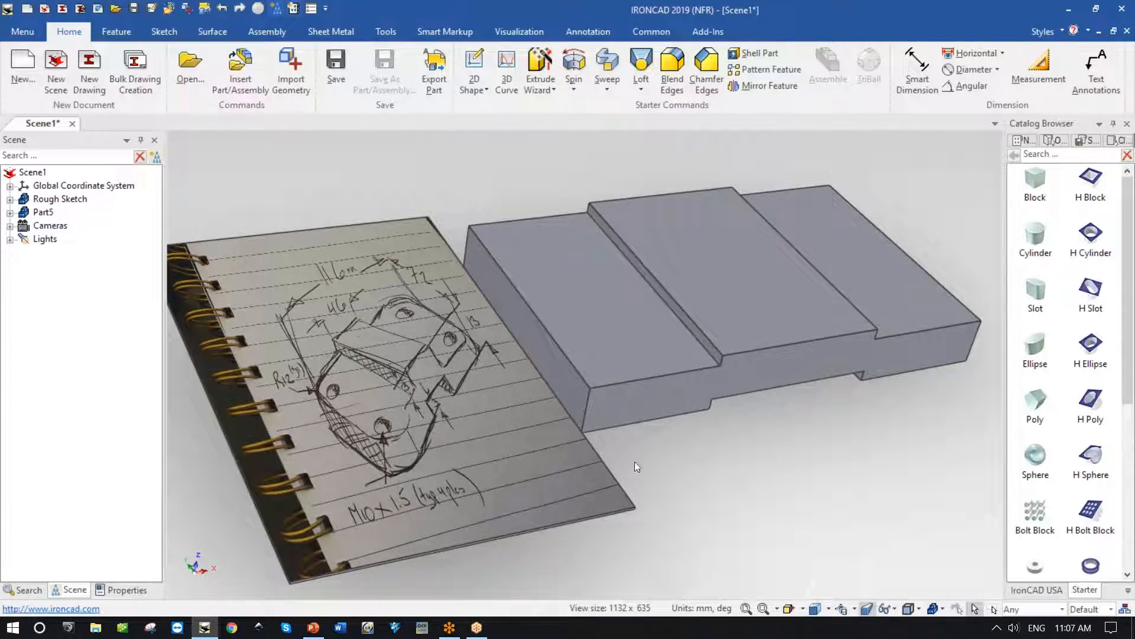
pyautogui.click(736, 282)
pyautogui.click(741, 295)
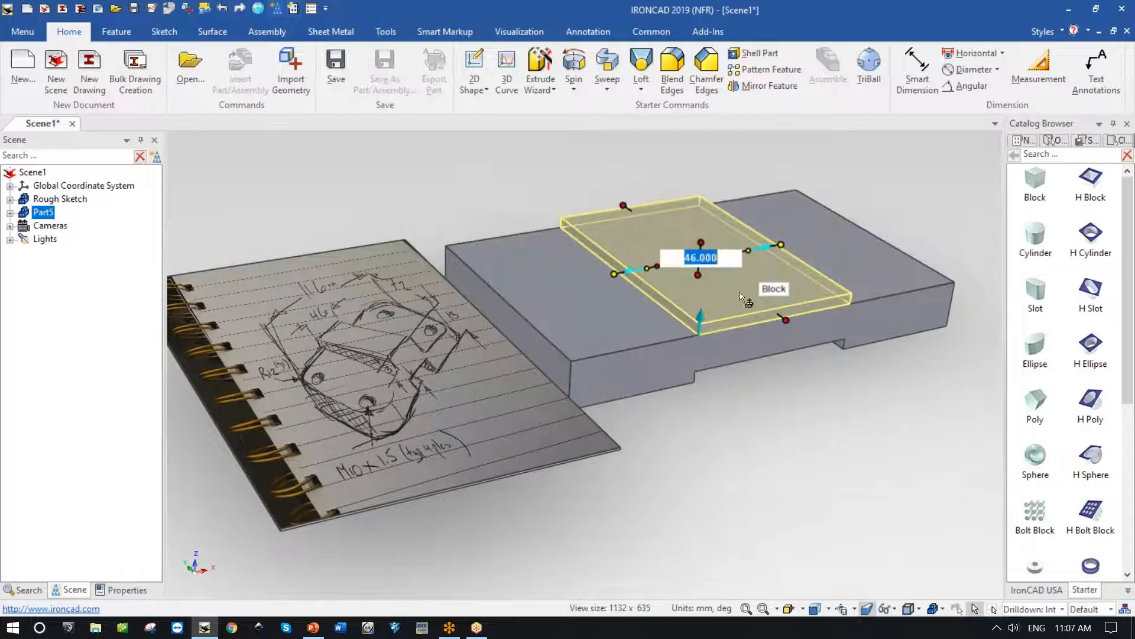
pyautogui.click(737, 349)
pyautogui.click(783, 424)
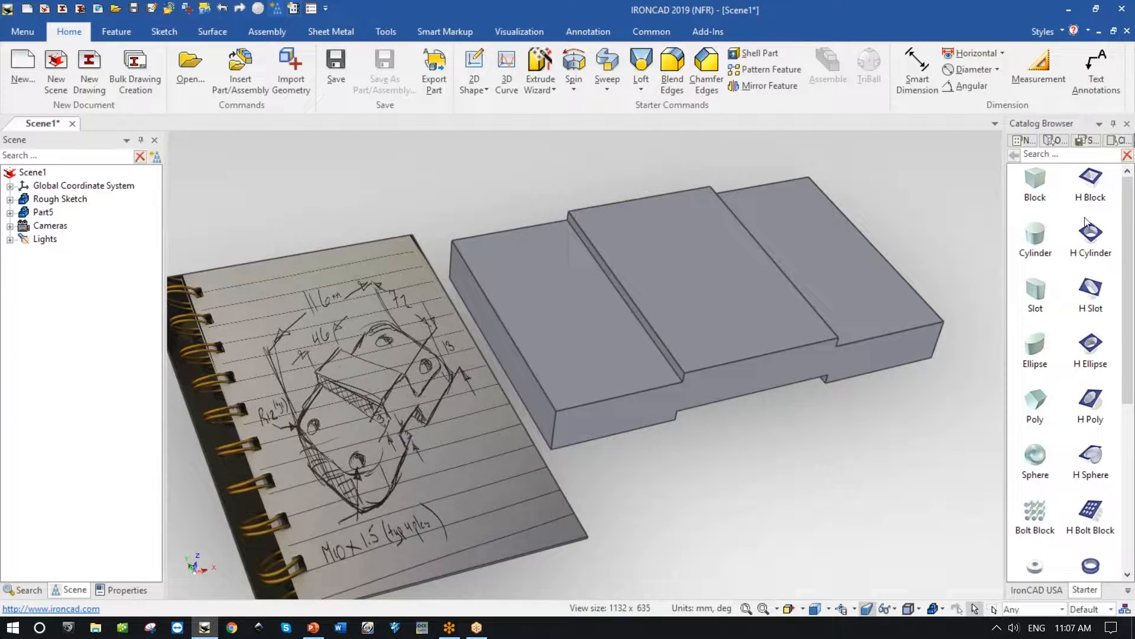
# Step: Add a Custom Hole from the Tools catalog at the corner of the plate's top face nearest the sketch's lower end
pyautogui.click(1095, 238)
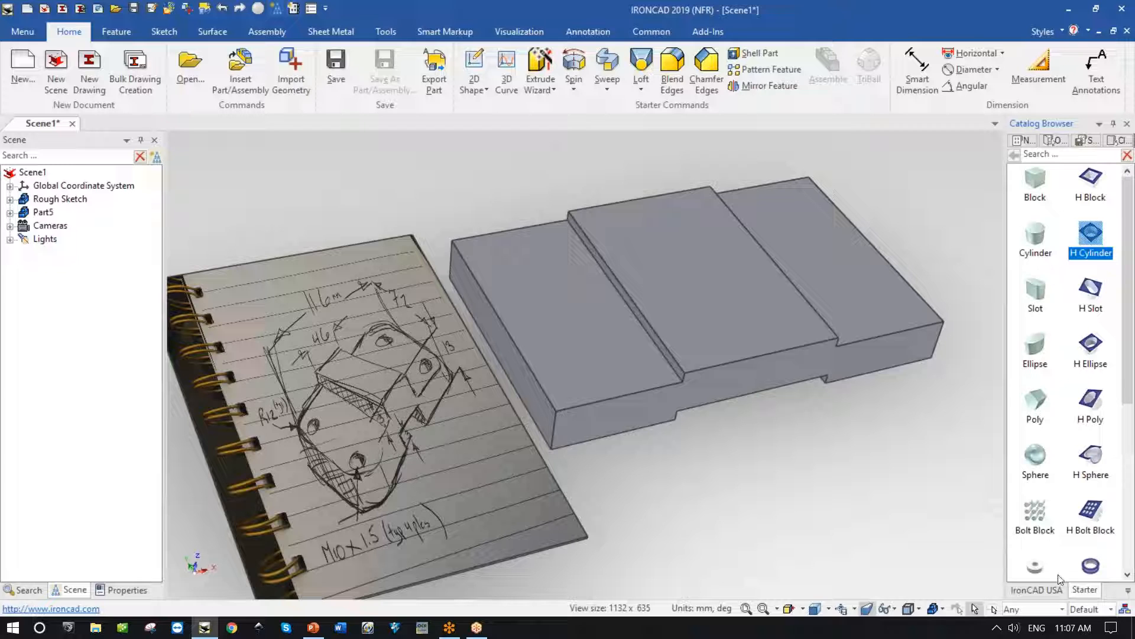
pyautogui.click(1127, 592)
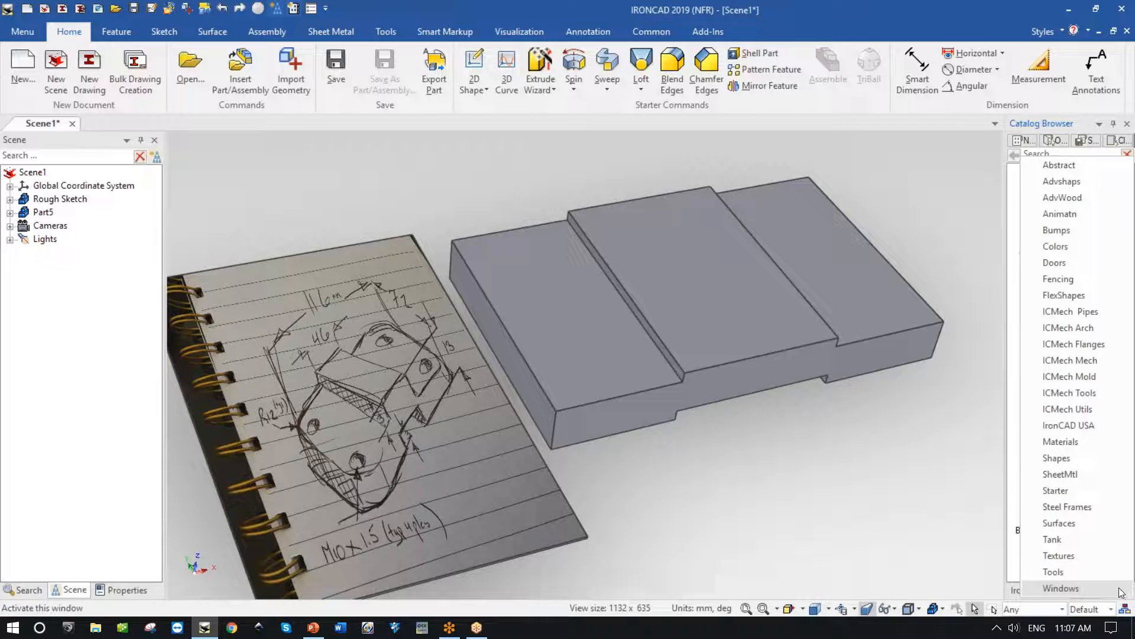
pyautogui.click(1056, 571)
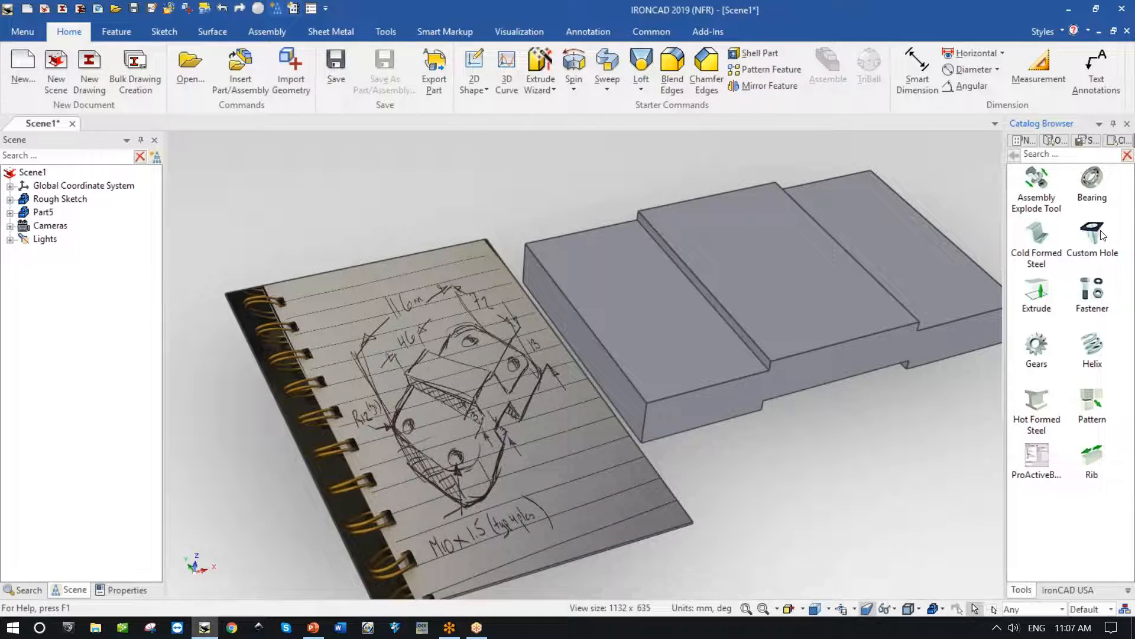
pyautogui.moveTo(1098, 236); pyautogui.dragTo(650, 393)
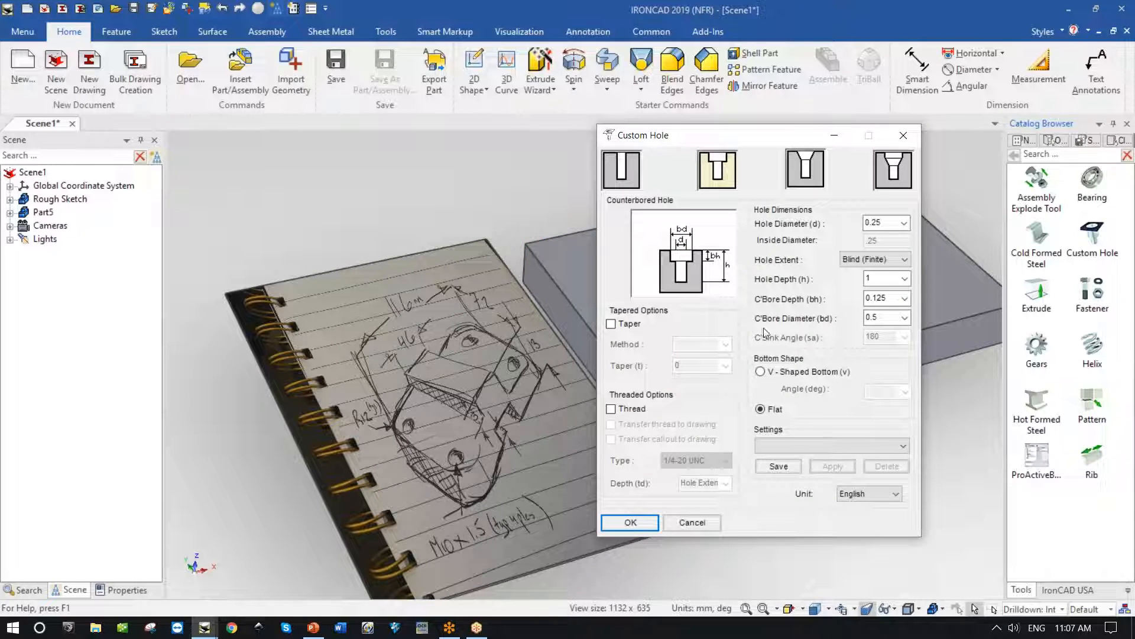
# Step: Make the custom hole a simple hole in metric units with a diameter of 10
pyautogui.click(630, 181)
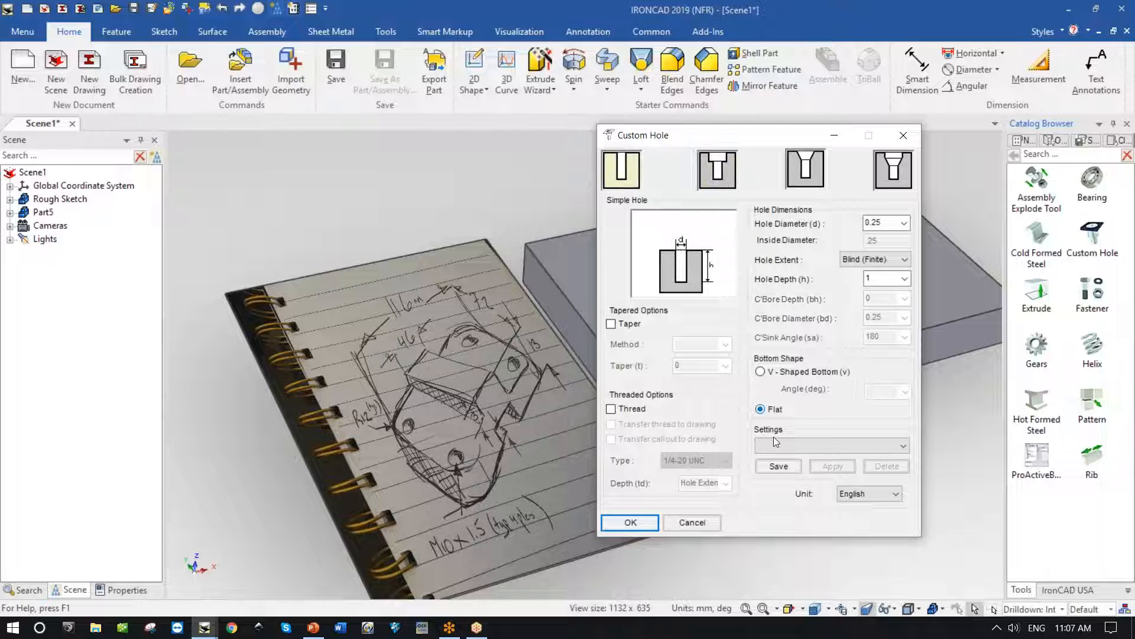
pyautogui.click(870, 494)
pyautogui.click(858, 516)
pyautogui.click(903, 225)
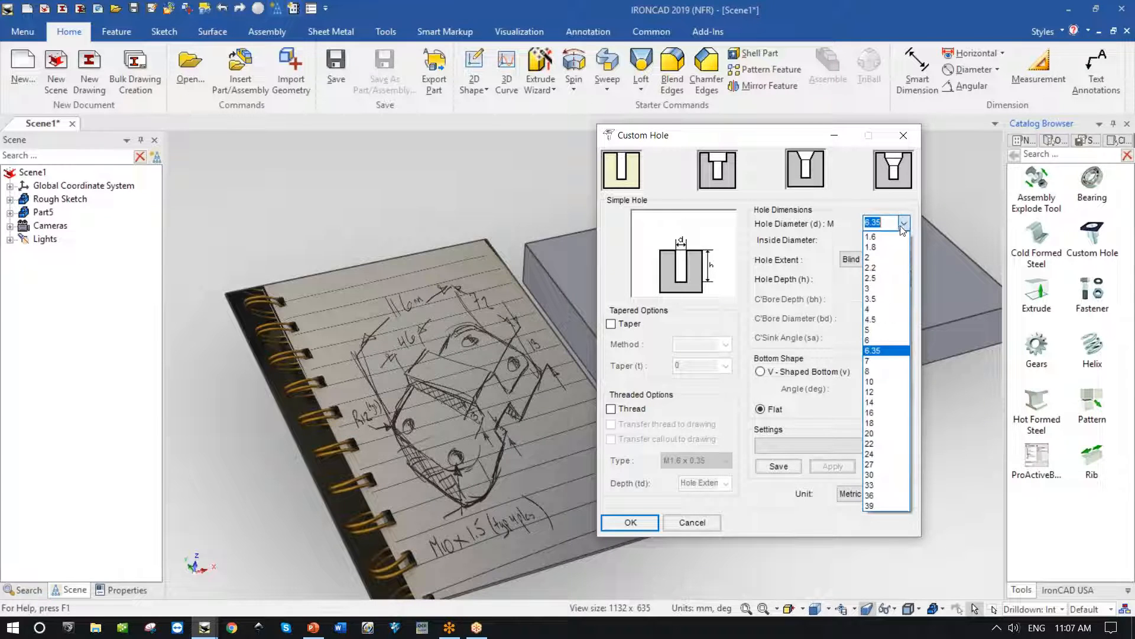
pyautogui.click(881, 382)
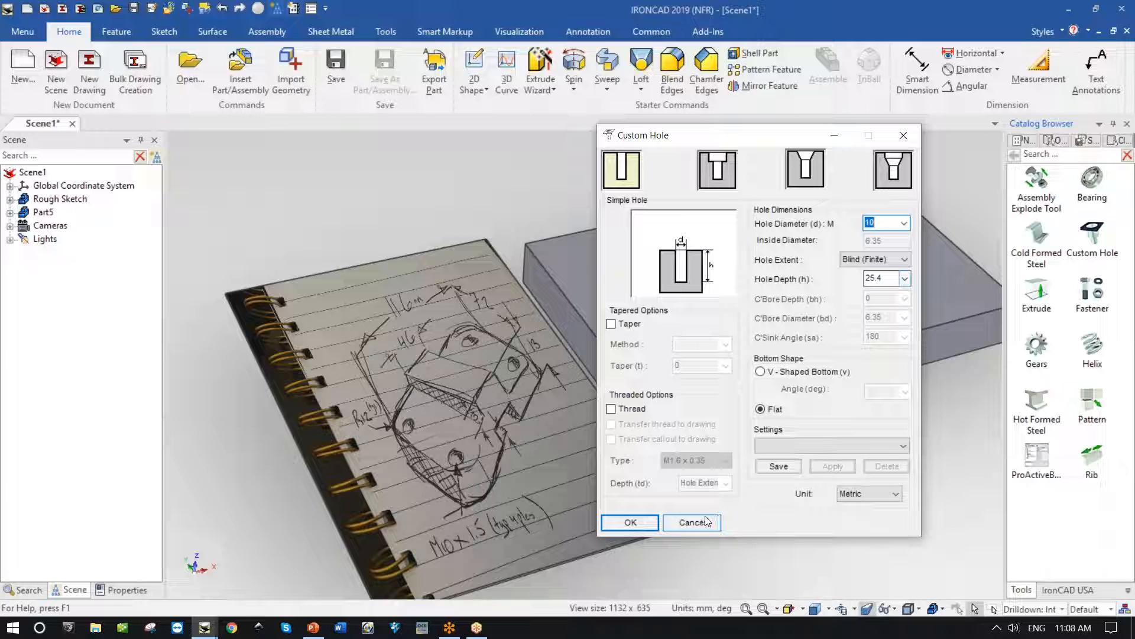
# Step: Thread the hole as M10 x 1.5, set its depth to 14 mm and create it
pyautogui.click(625, 412)
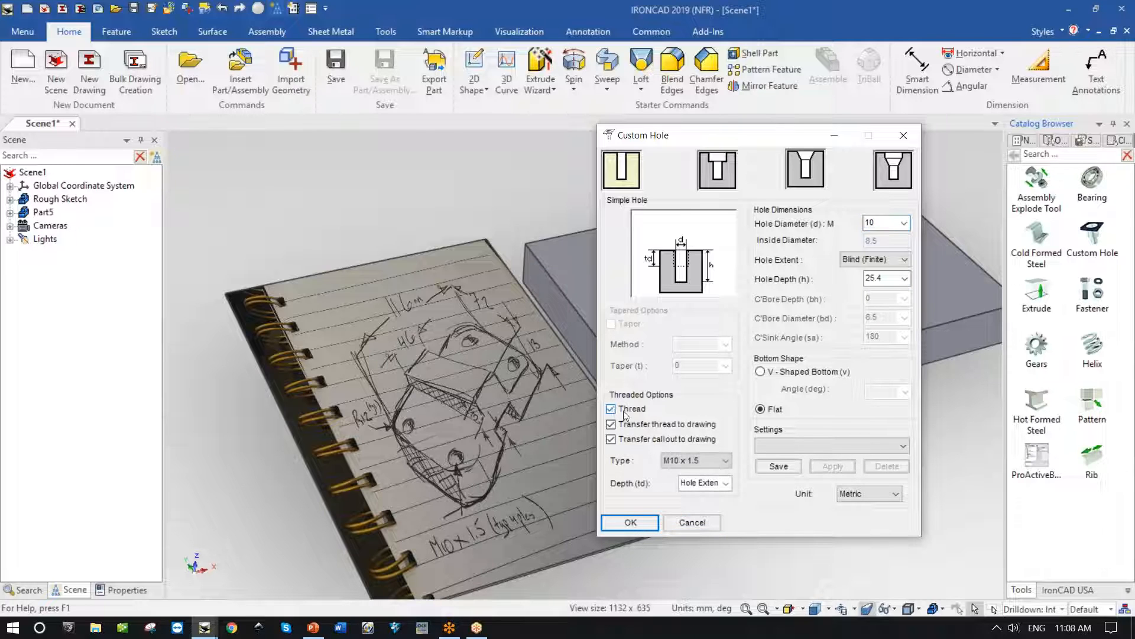
pyautogui.click(727, 461)
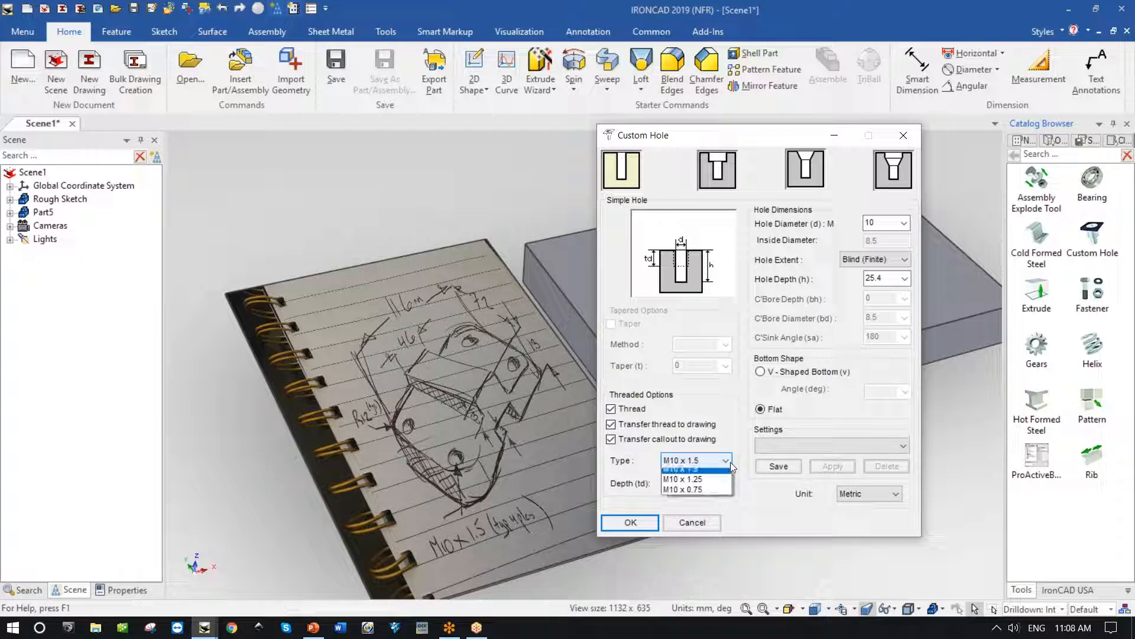
pyautogui.click(704, 473)
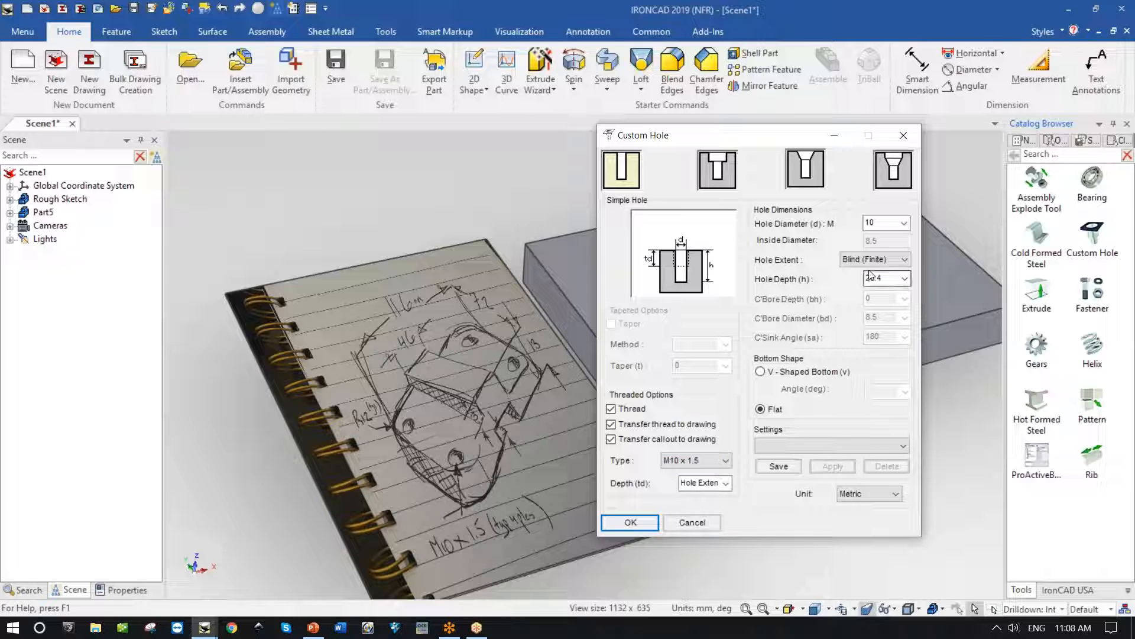
pyautogui.click(905, 278)
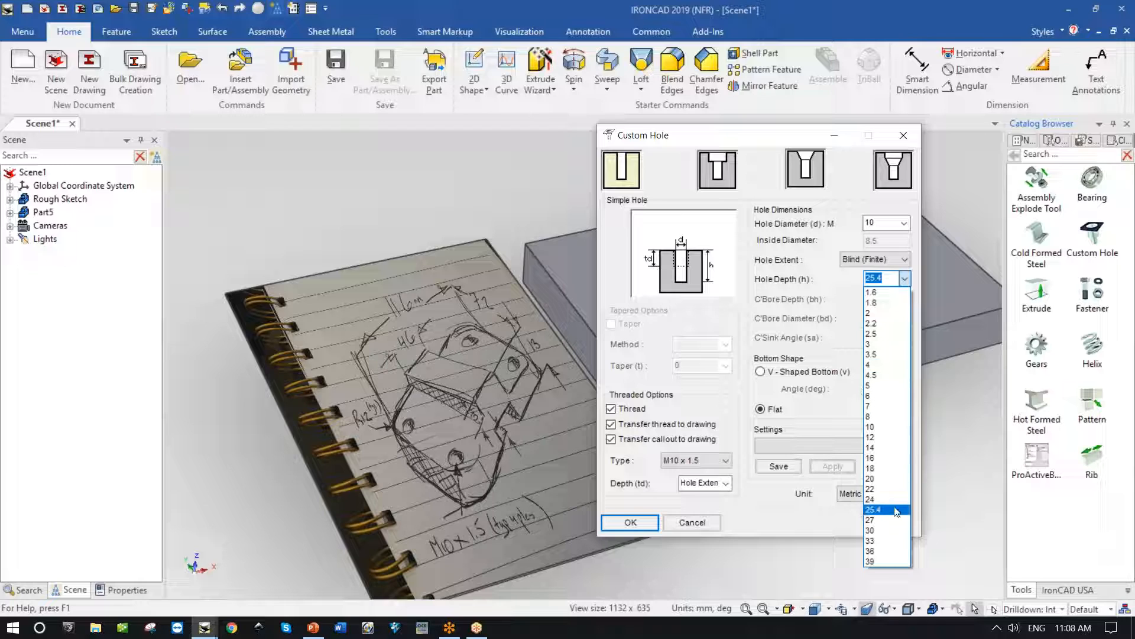
pyautogui.click(881, 448)
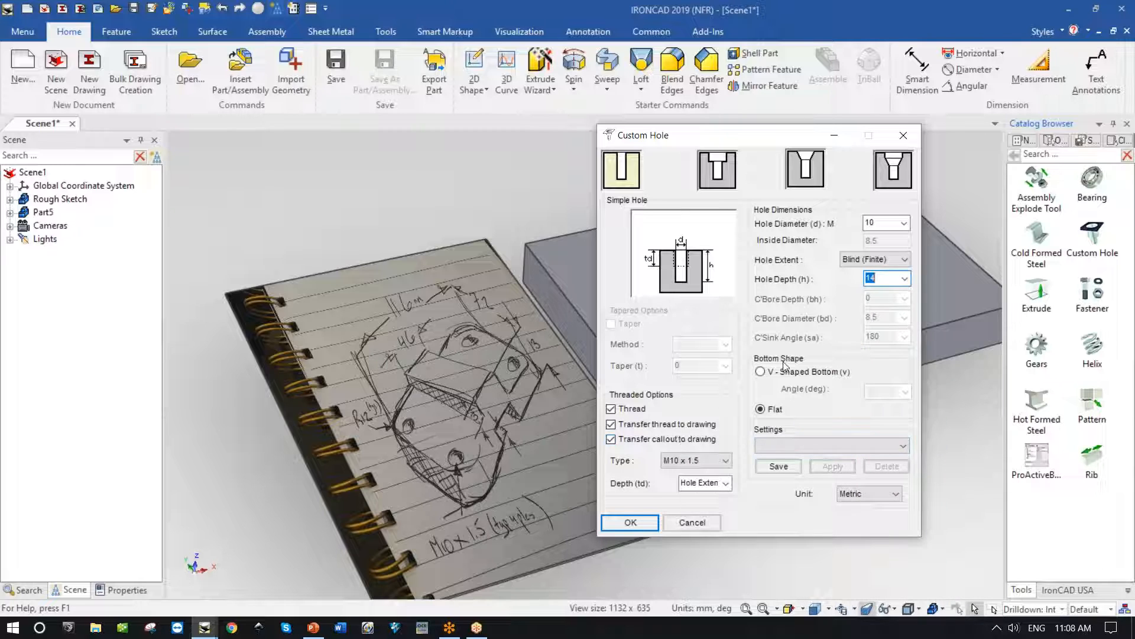
pyautogui.click(630, 522)
pyautogui.scroll(5, 690, 452)
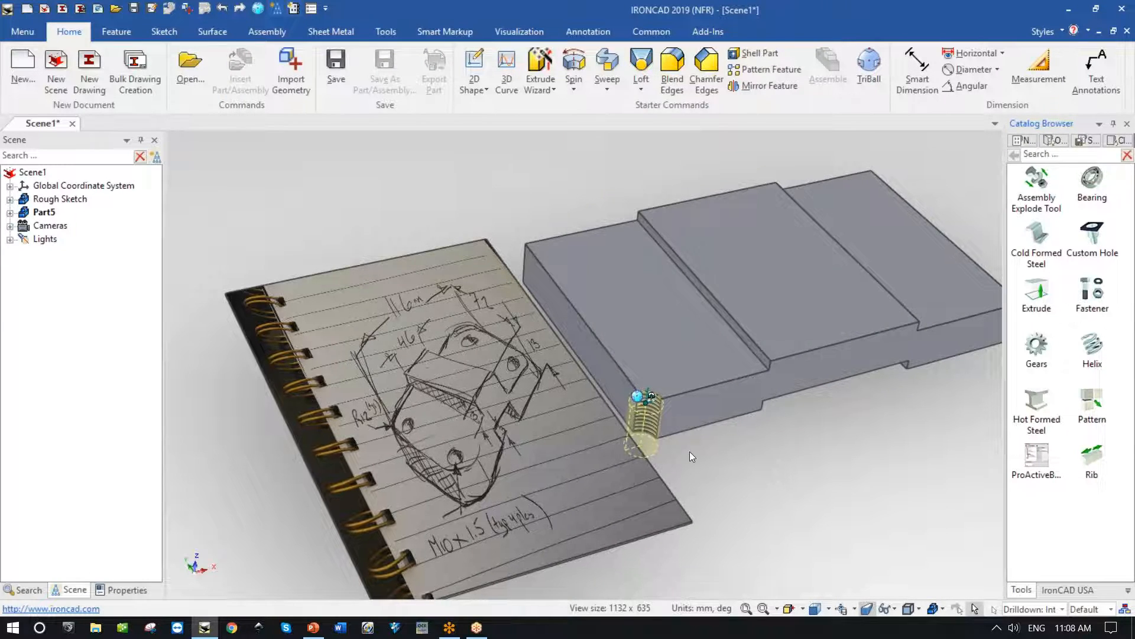
pyautogui.scroll(3, 711, 463)
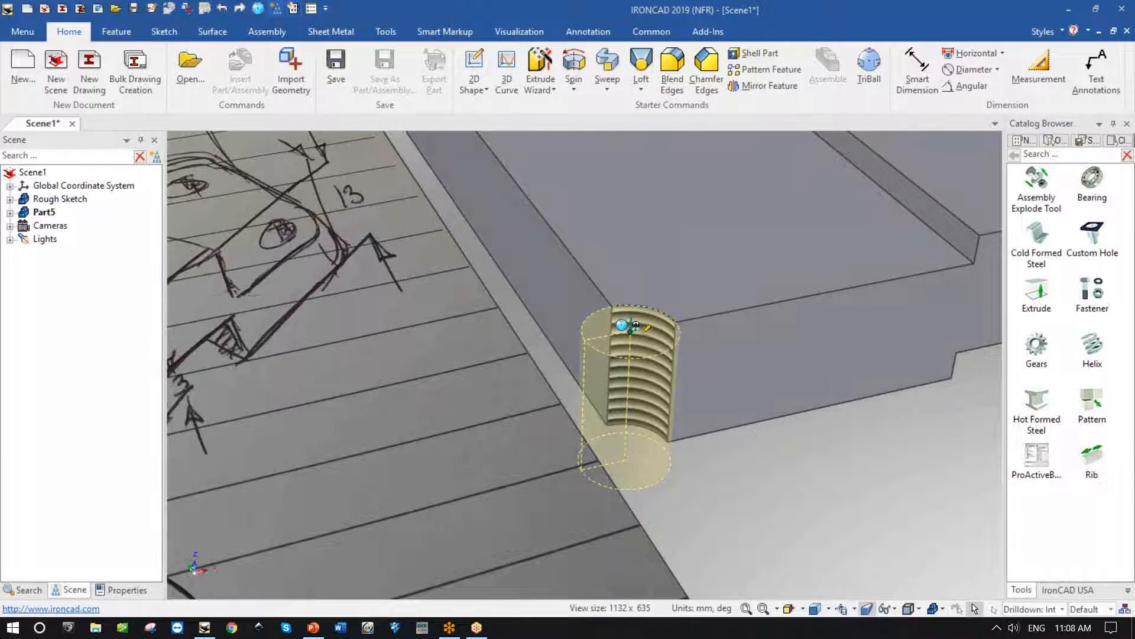
pyautogui.moveTo(634, 324); pyautogui.dragTo(765, 311)
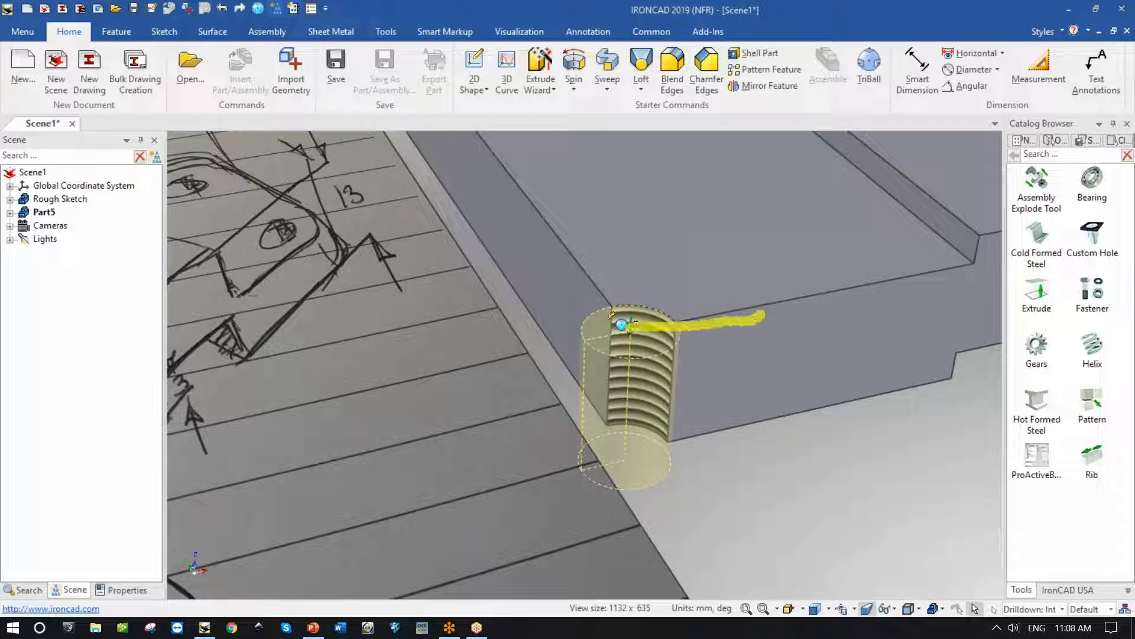
pyautogui.moveTo(630, 322); pyautogui.dragTo(586, 253)
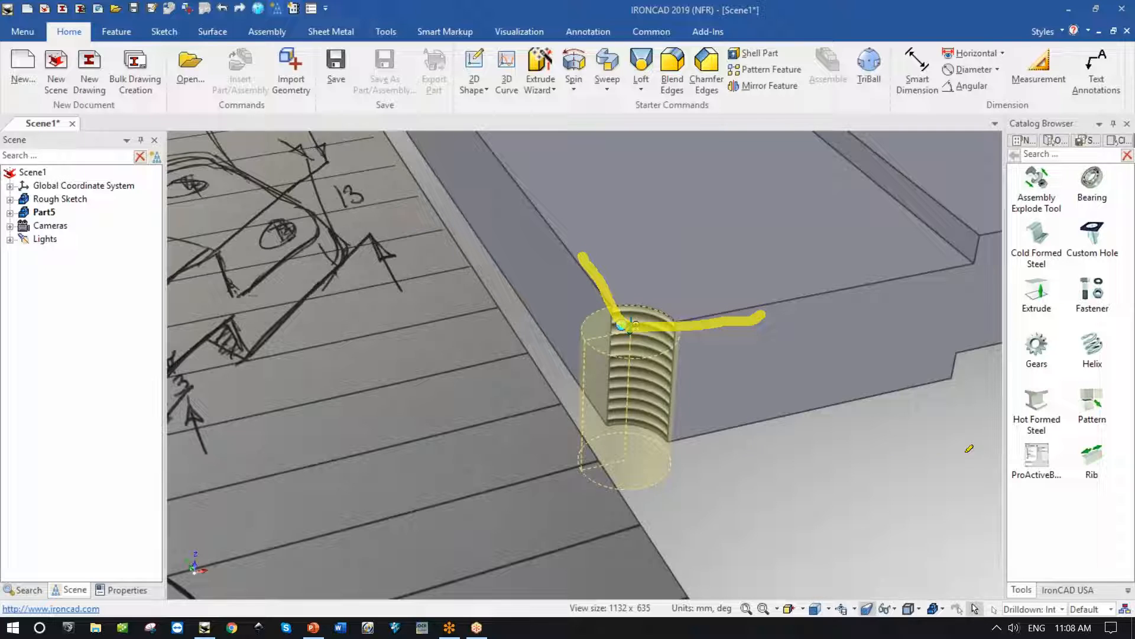
pyautogui.press('Escape')
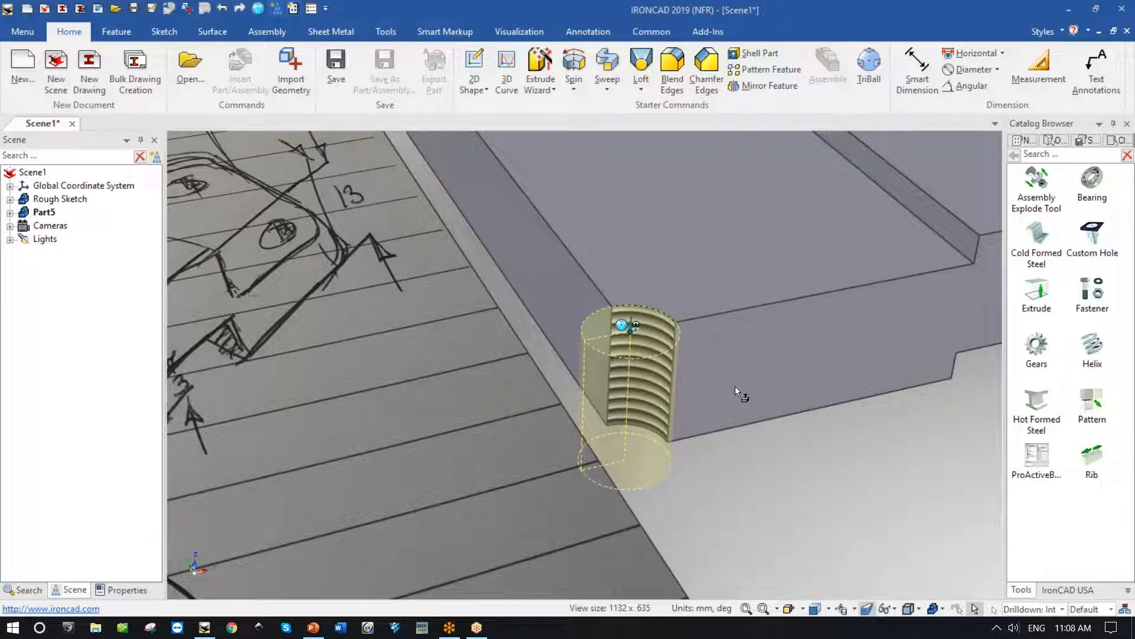
pyautogui.scroll(-1, 737, 388)
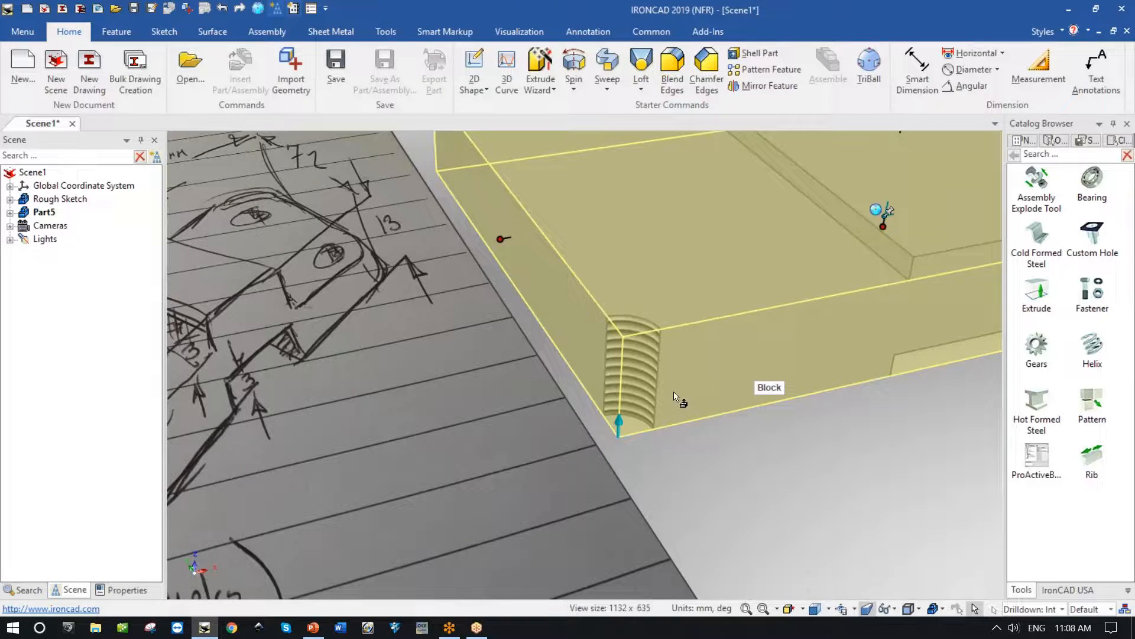
# Step: Move the threaded hole 10 mm inward from each of the two plate edges with the TriBall
pyautogui.press('F10')
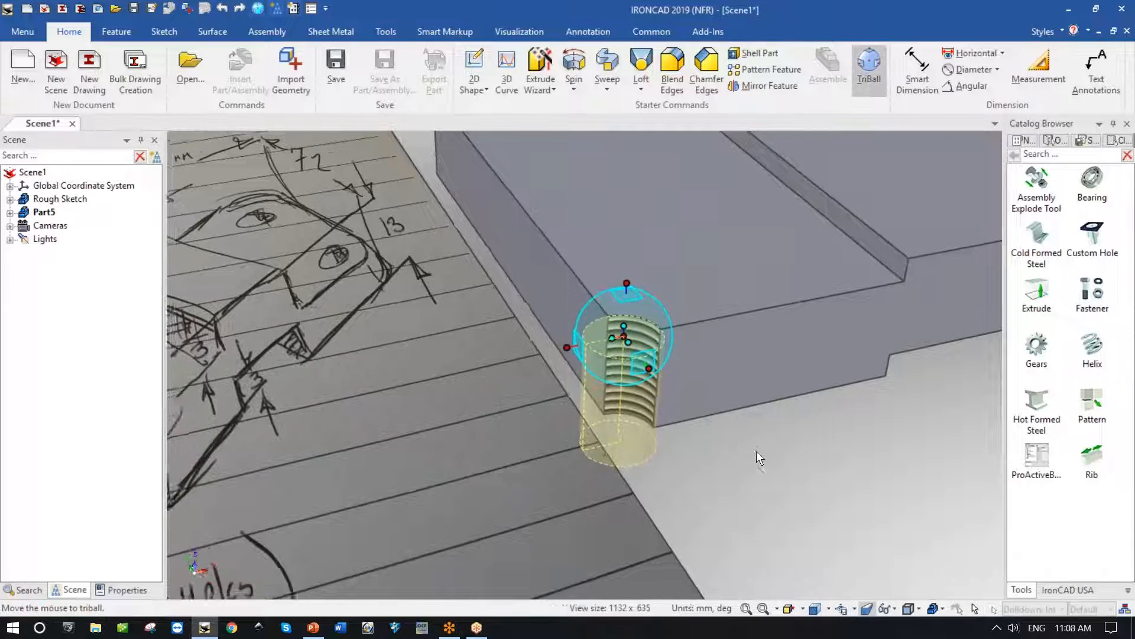
pyautogui.scroll(-3, 757, 452)
pyautogui.scroll(4, 757, 450)
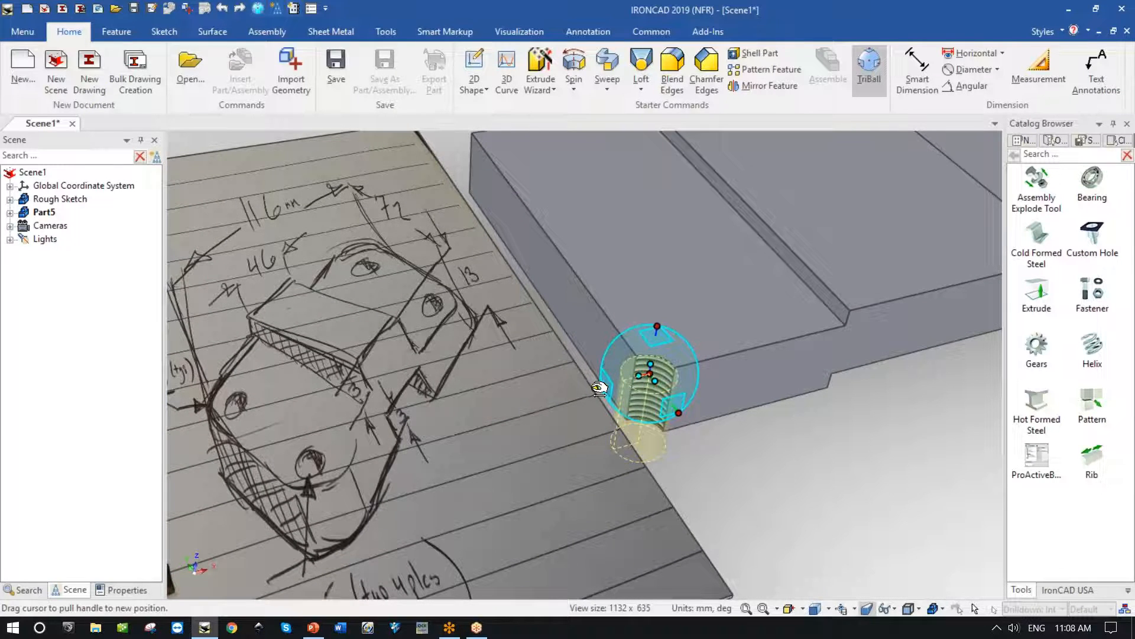
pyautogui.moveTo(599, 389); pyautogui.dragTo(597, 394)
pyautogui.write('10')
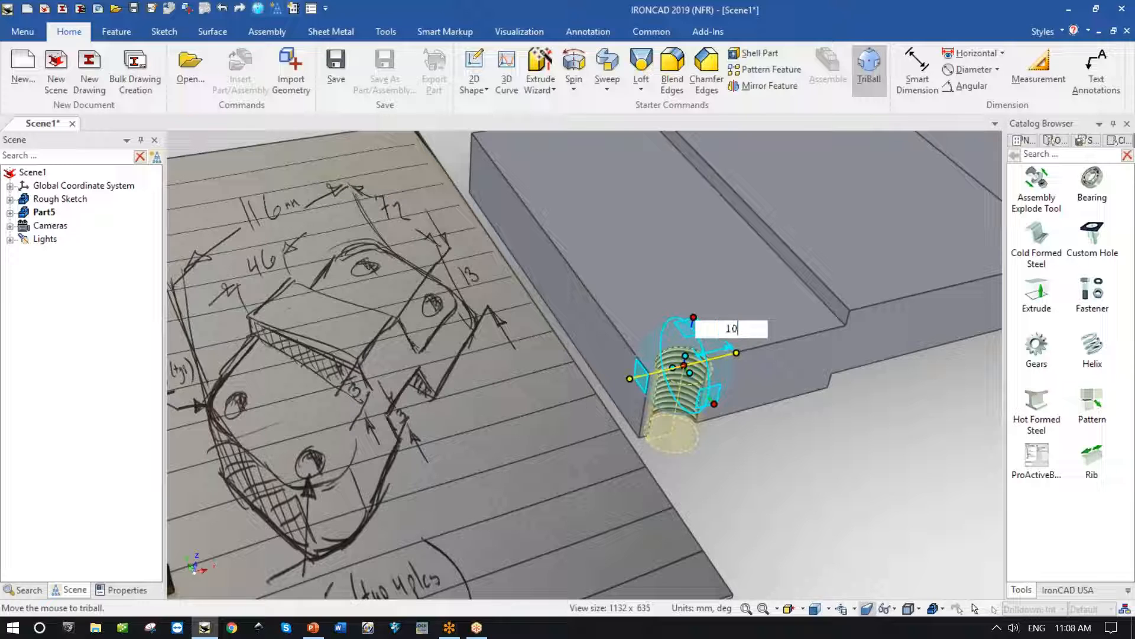
pyautogui.press('Return')
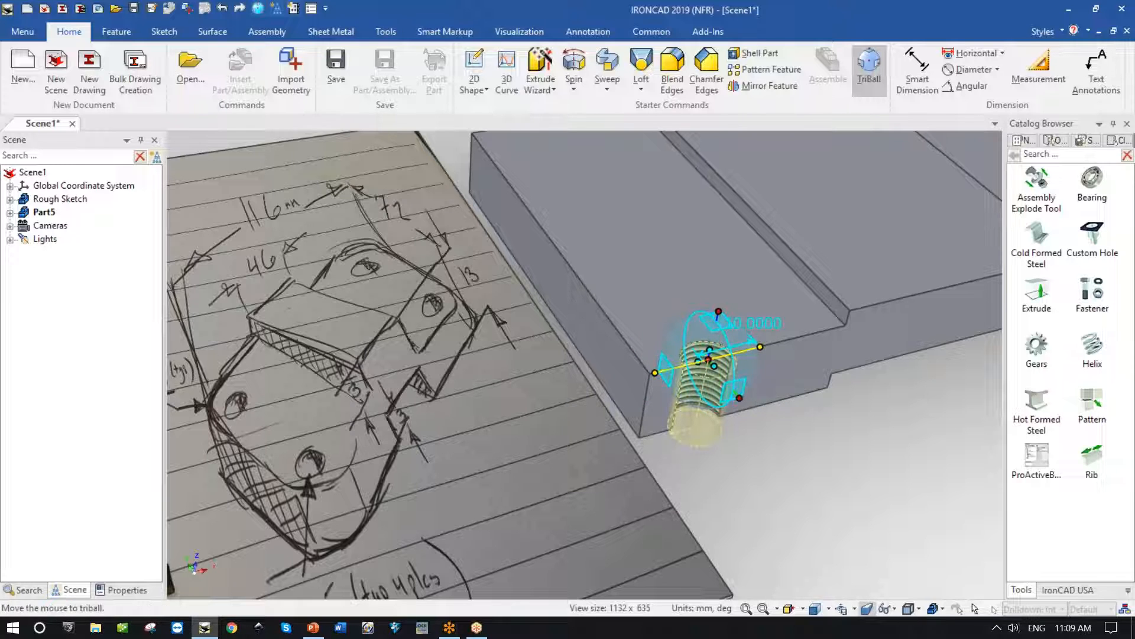
pyautogui.moveTo(740, 398); pyautogui.dragTo(744, 407)
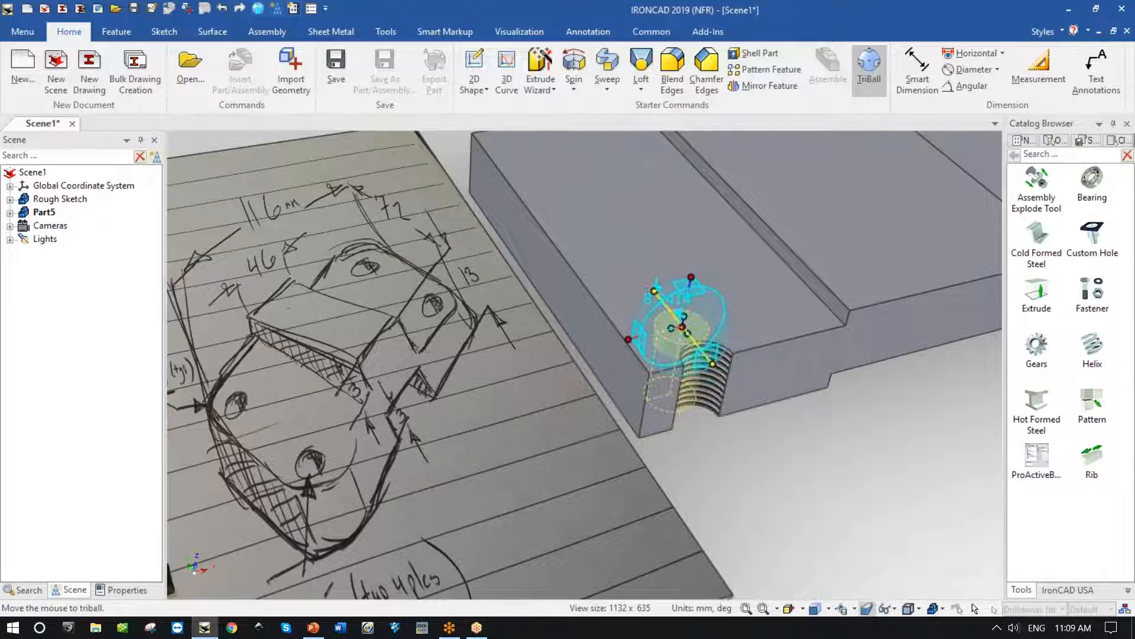
pyautogui.write('10')
pyautogui.press('Return')
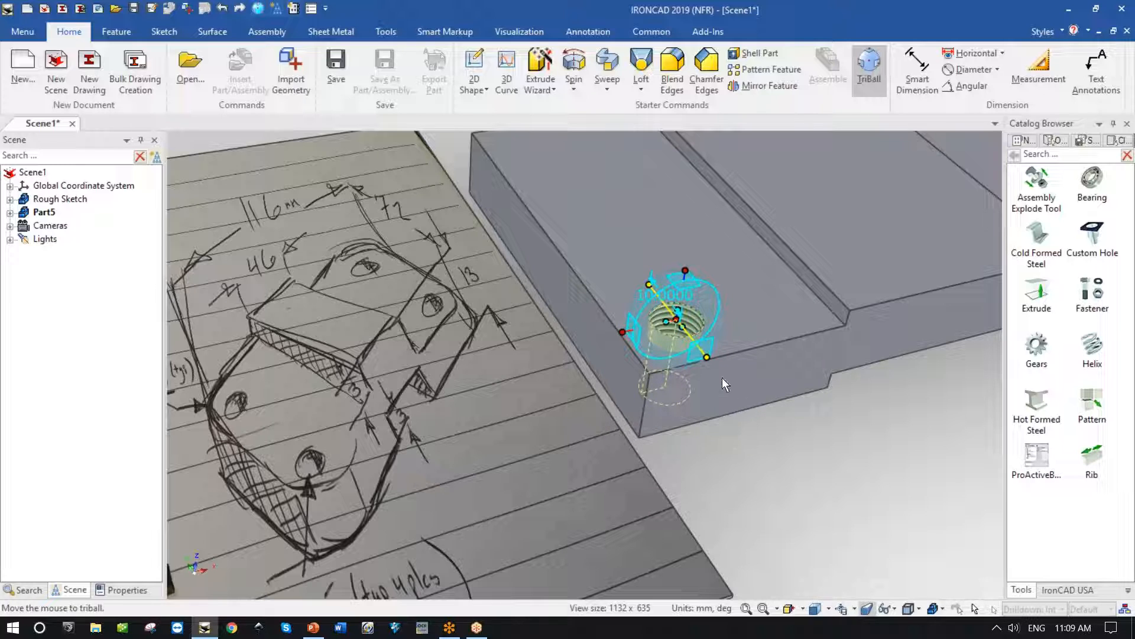
pyautogui.click(787, 410)
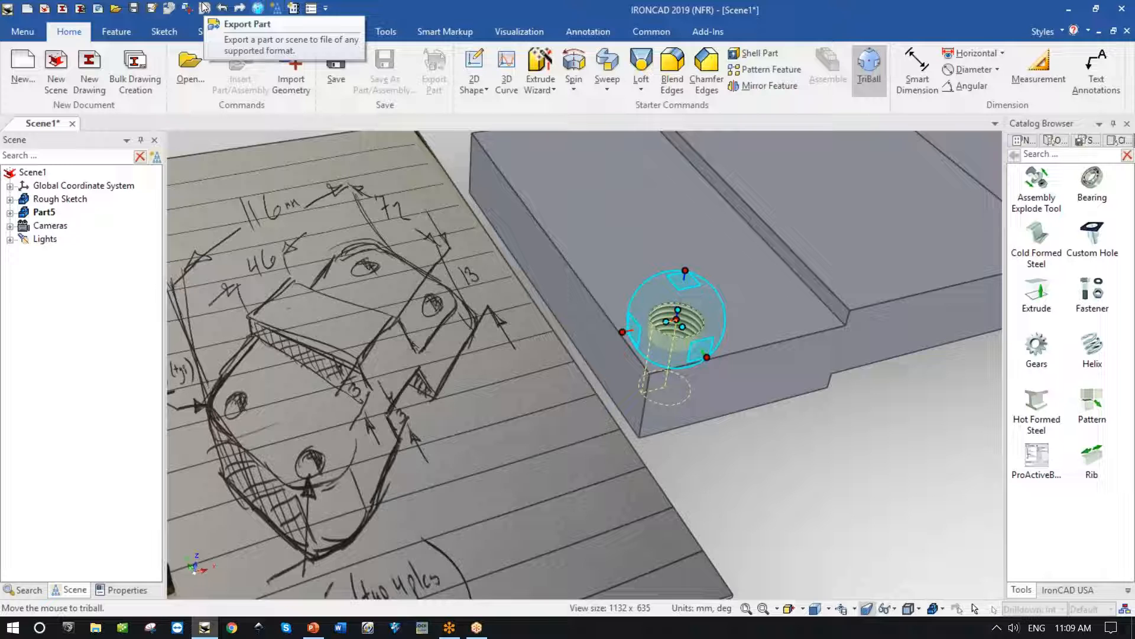
# Step: Undo the separate TriBall moves of the threaded hole
pyautogui.click(223, 10)
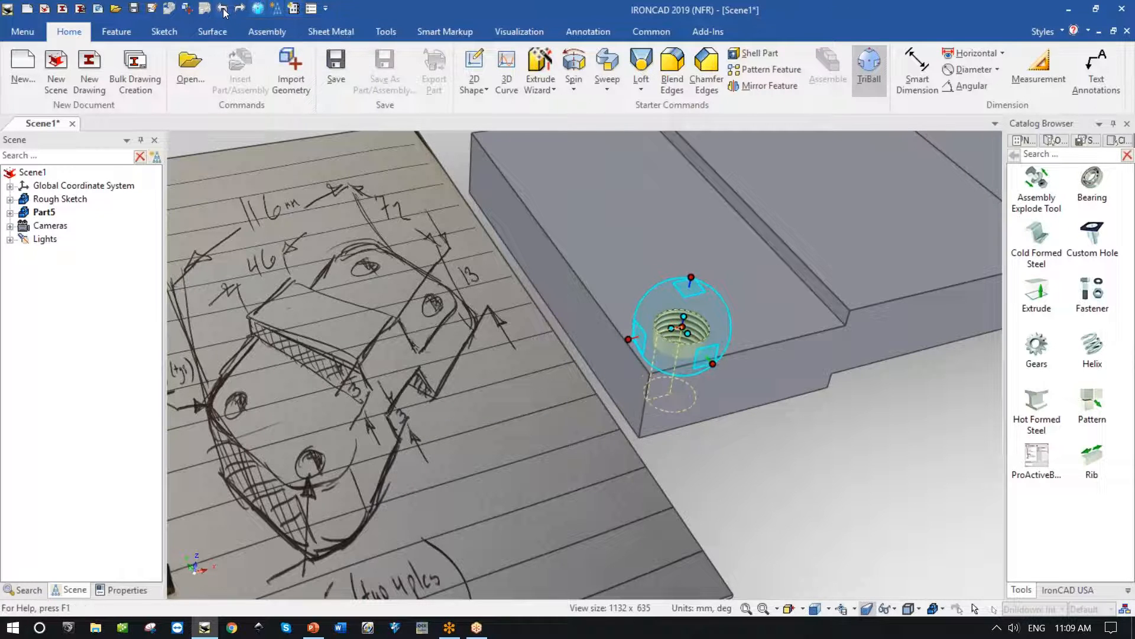
pyautogui.click(224, 9)
pyautogui.click(224, 9)
pyautogui.click(223, 9)
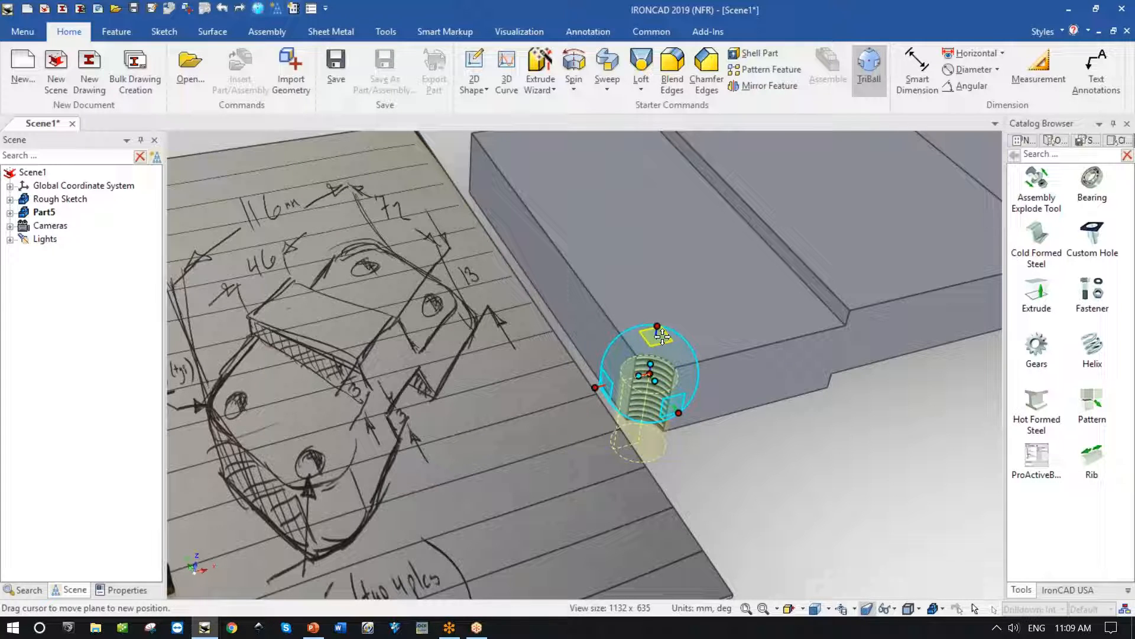
# Step: Move the threaded hole within the top face plane by 10 mm in both directions, inward from the plate's corner
pyautogui.moveTo(662, 335); pyautogui.dragTo(670, 281)
pyautogui.moveTo(671, 281); pyautogui.dragTo(682, 259, button='right')
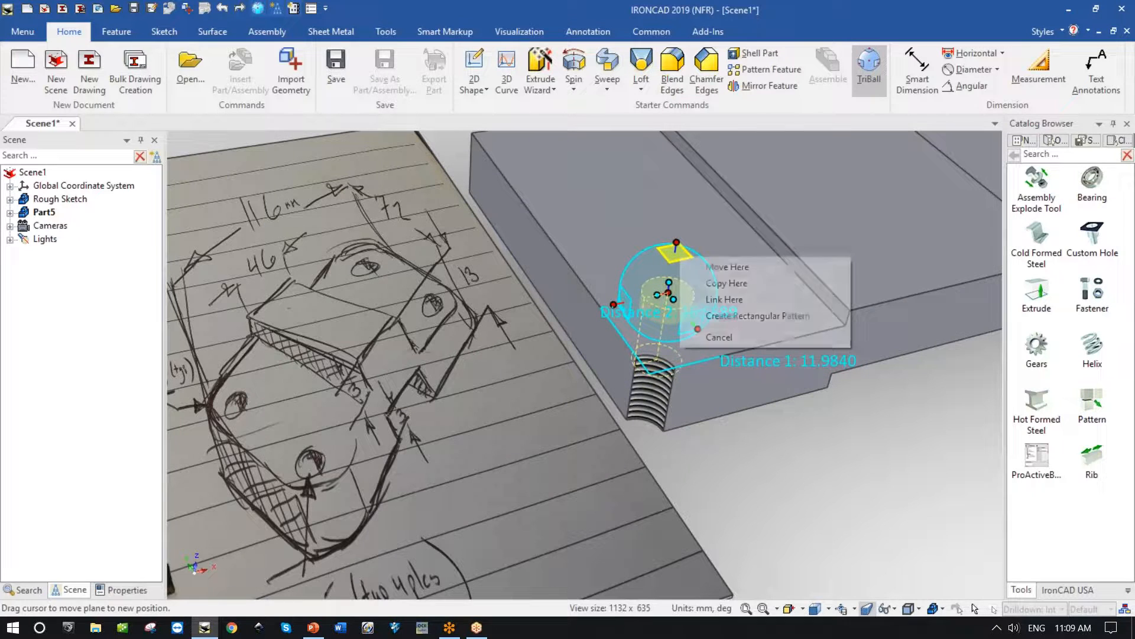
pyautogui.click(726, 283)
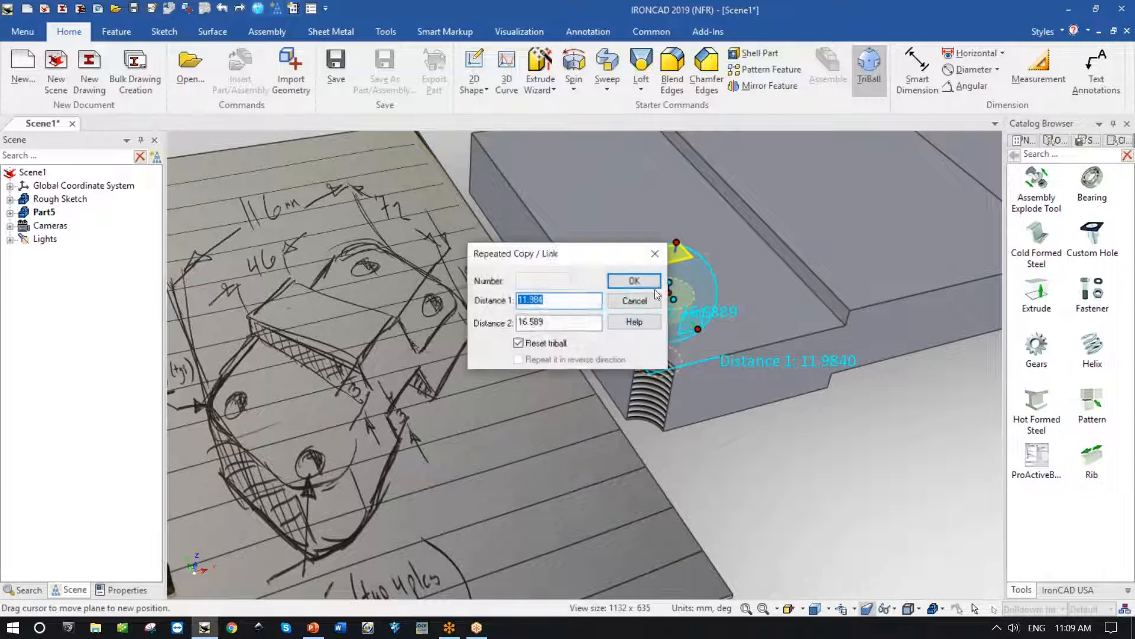
pyautogui.write('10')
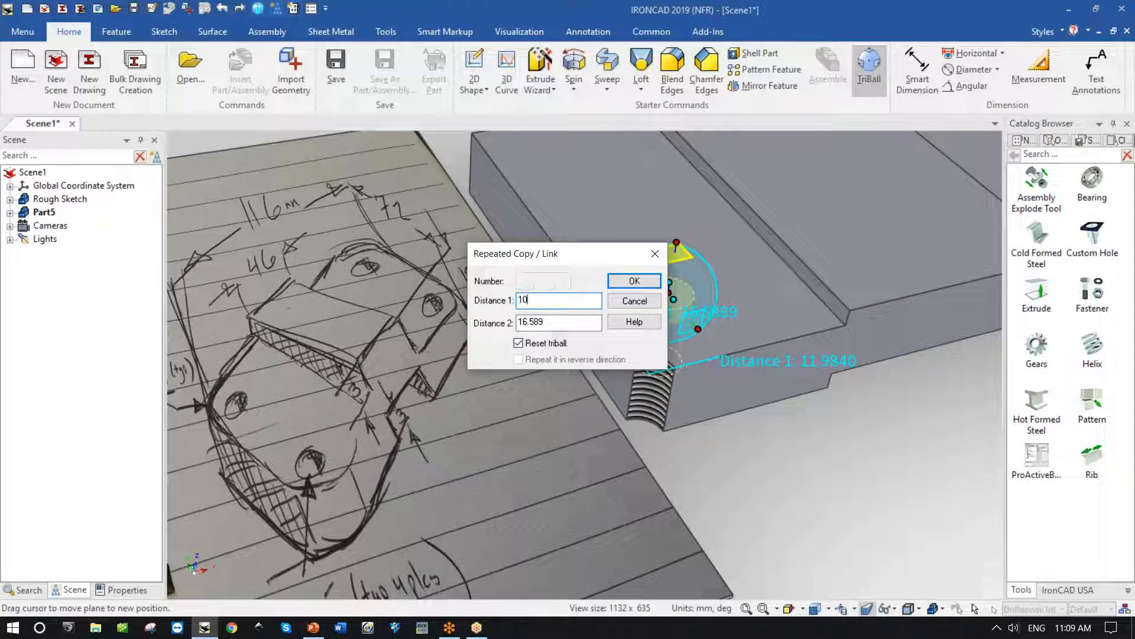
pyautogui.press('Tab')
pyautogui.write('10')
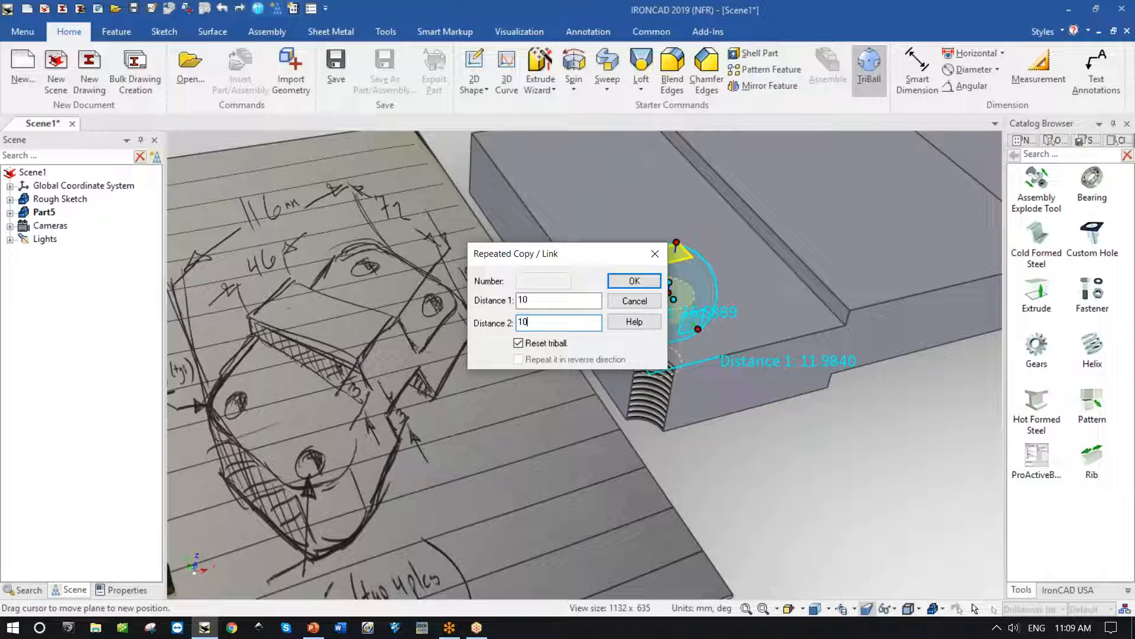
pyautogui.click(618, 282)
pyautogui.scroll(-4, 848, 441)
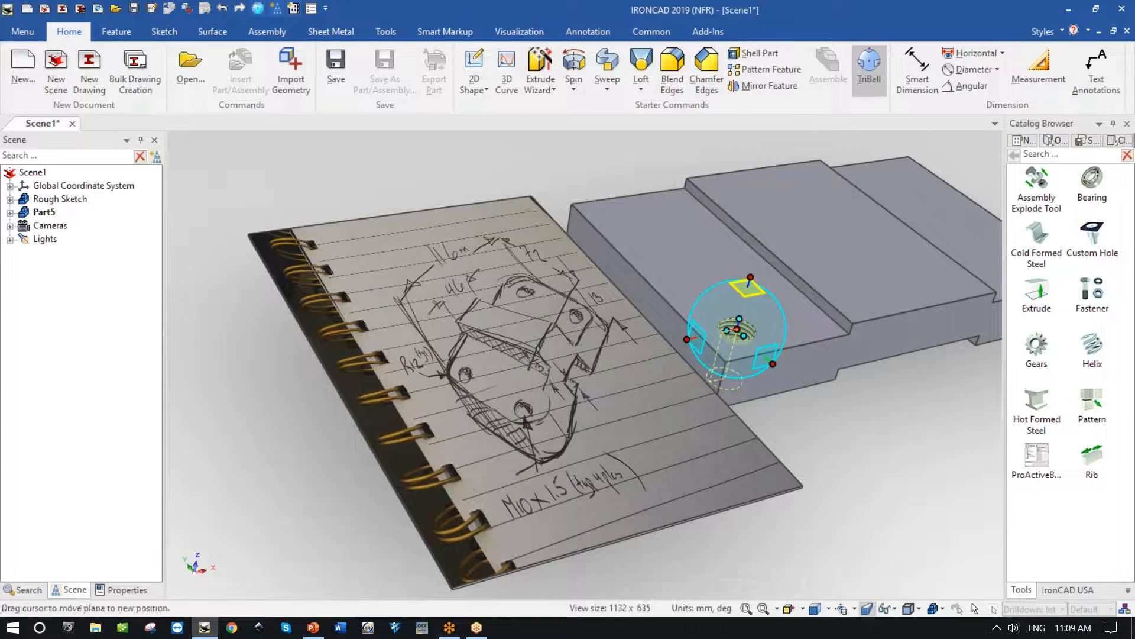
# Step: Create a linked copy of the threaded hole at the other corner of the same plate end, 10 mm from the edge
pyautogui.click(775, 363)
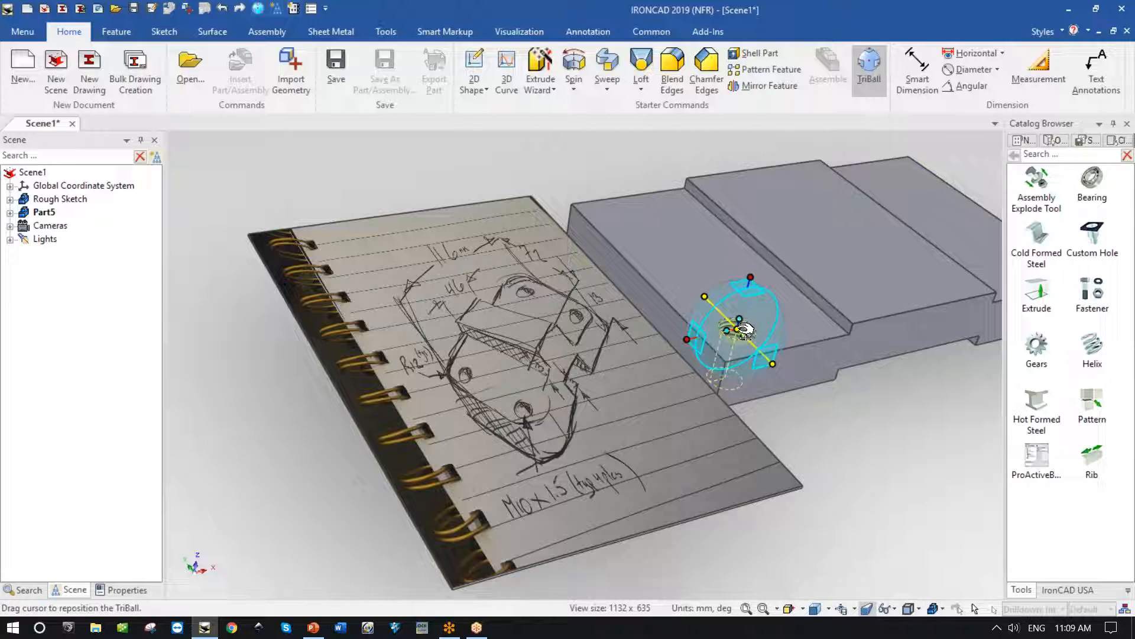
pyautogui.moveTo(744, 333); pyautogui.dragTo(601, 201)
pyautogui.moveTo(601, 201); pyautogui.dragTo(596, 201, button='right')
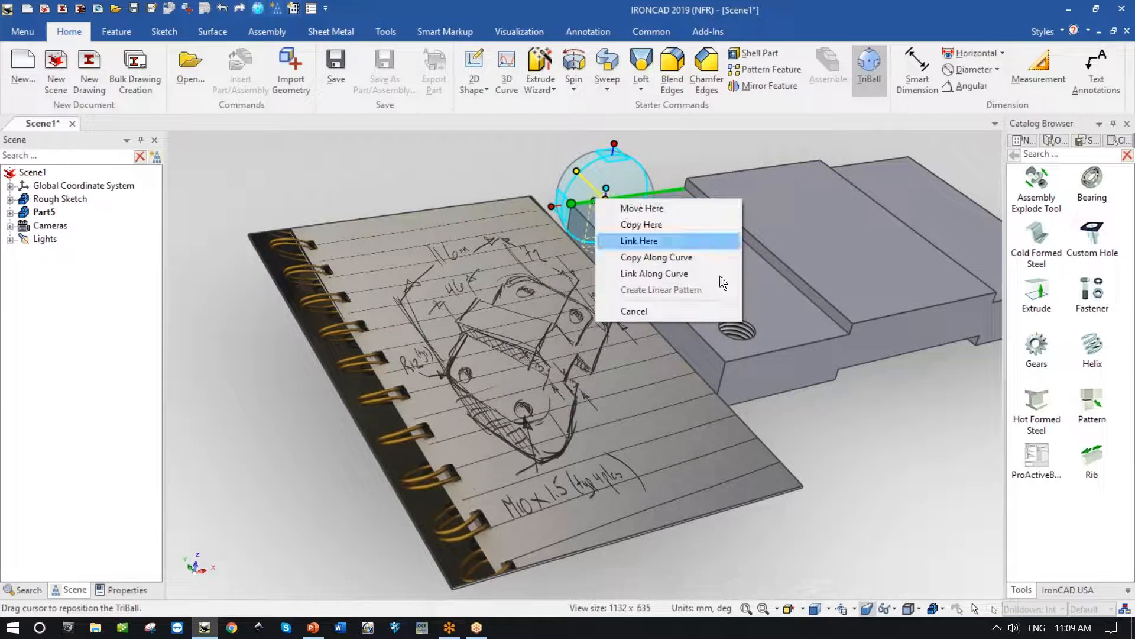
pyautogui.click(659, 241)
pyautogui.click(642, 224)
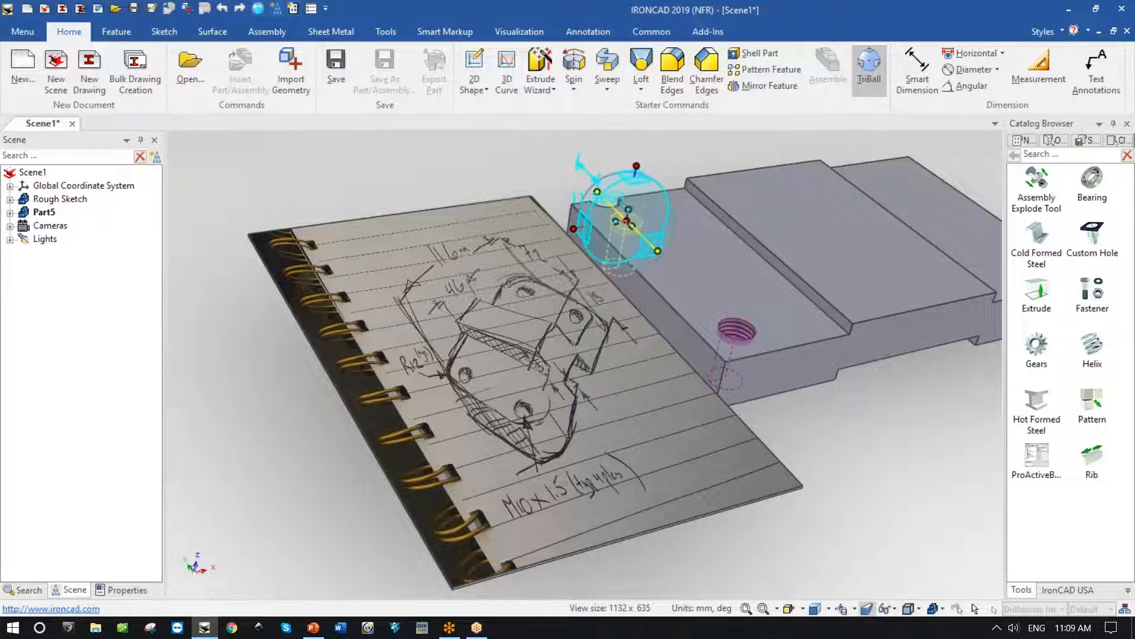
pyautogui.click(618, 201)
pyautogui.write('10')
pyautogui.press('Return')
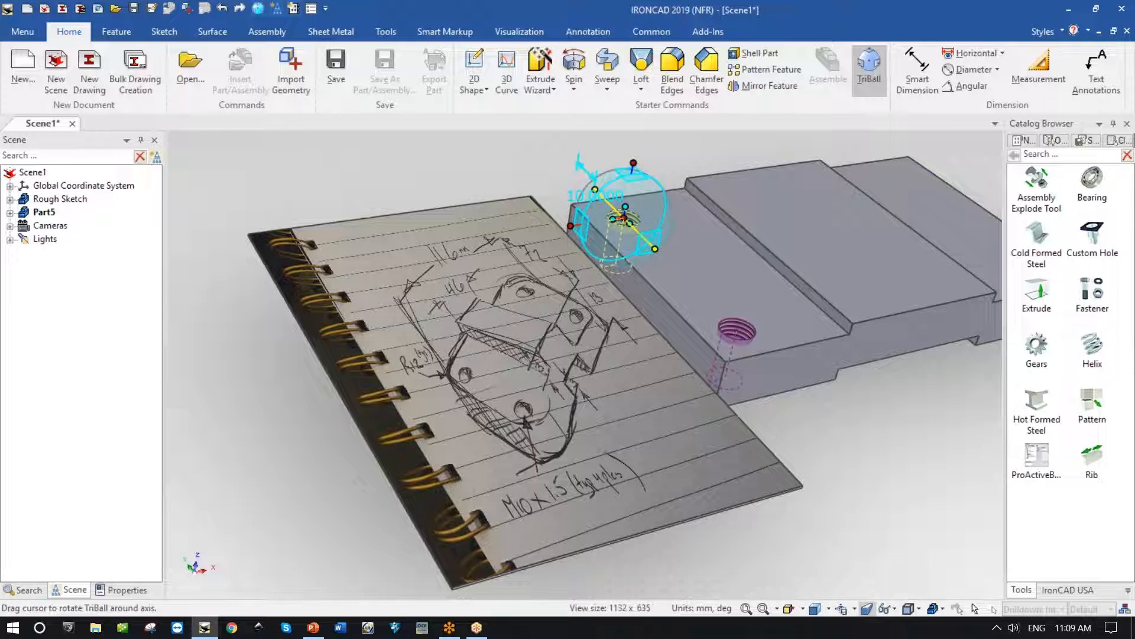
# Step: Select both threaded holes and create linked copies of them on the edge at the plate's opposite end
pyautogui.moveTo(835, 427); pyautogui.dragTo(832, 473, button='middle')
pyautogui.scroll(2, 833, 473)
pyautogui.press('F10')
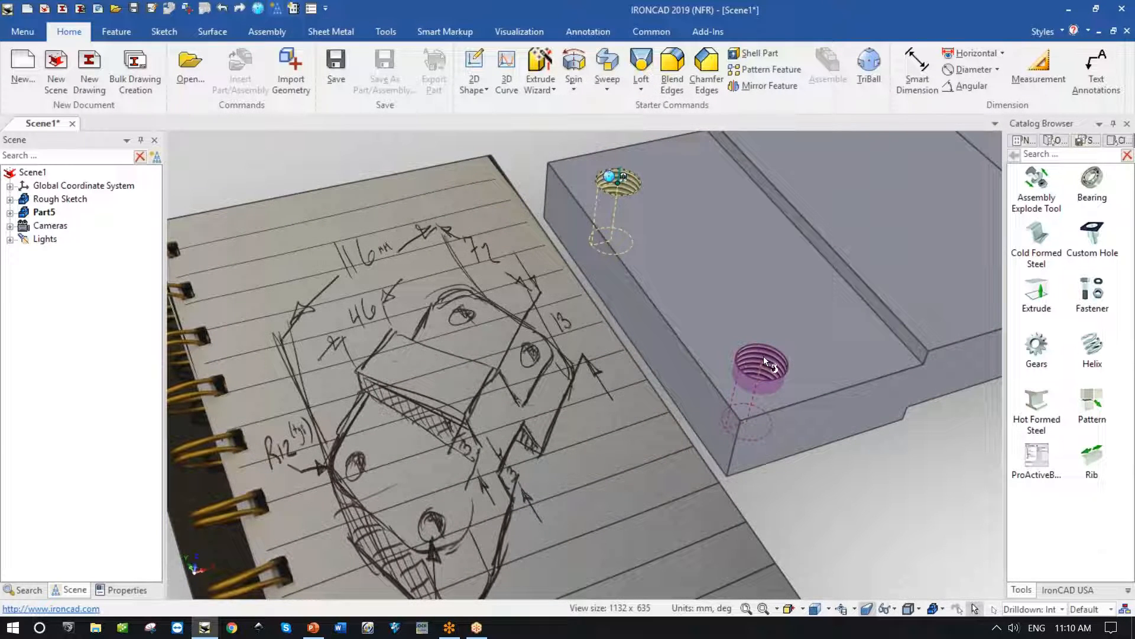
pyautogui.keyDown('shift'); pyautogui.click(764, 356); pyautogui.keyUp('shift')
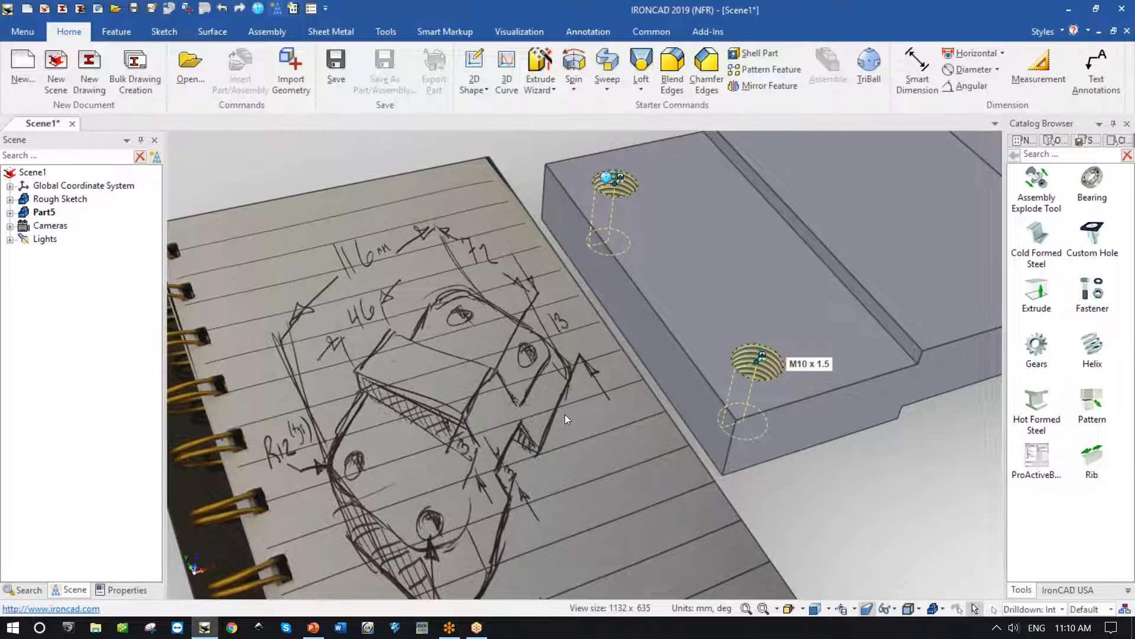
pyautogui.scroll(-3, 565, 415)
pyautogui.press('F10')
pyautogui.moveTo(580, 423); pyautogui.dragTo(466, 303, button='middle')
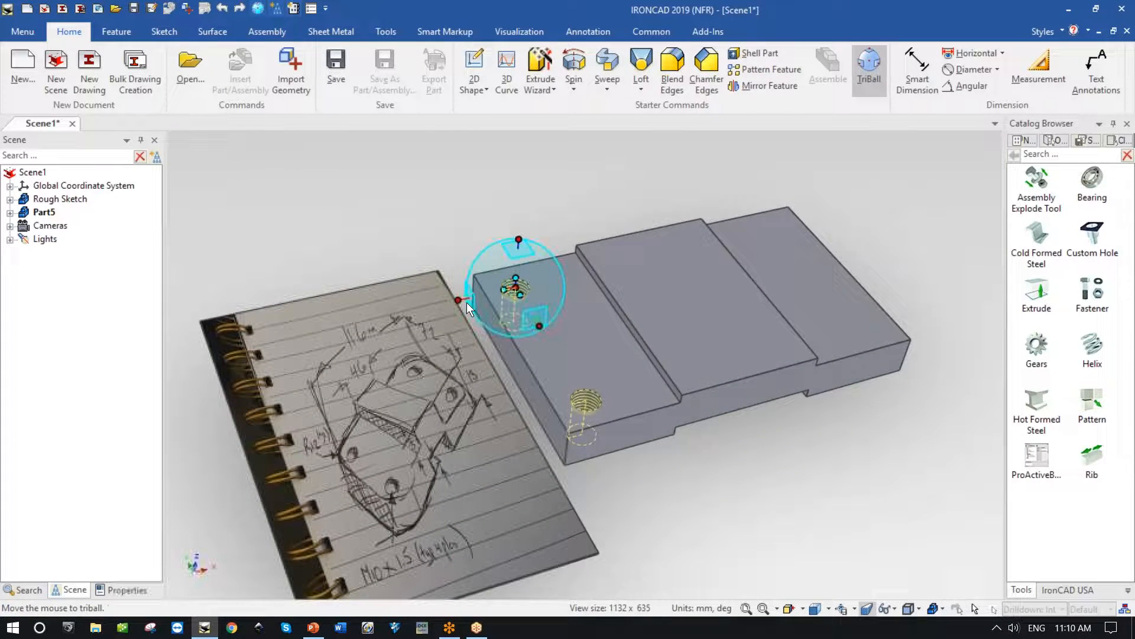
pyautogui.click(466, 299)
pyautogui.moveTo(521, 288); pyautogui.dragTo(806, 222)
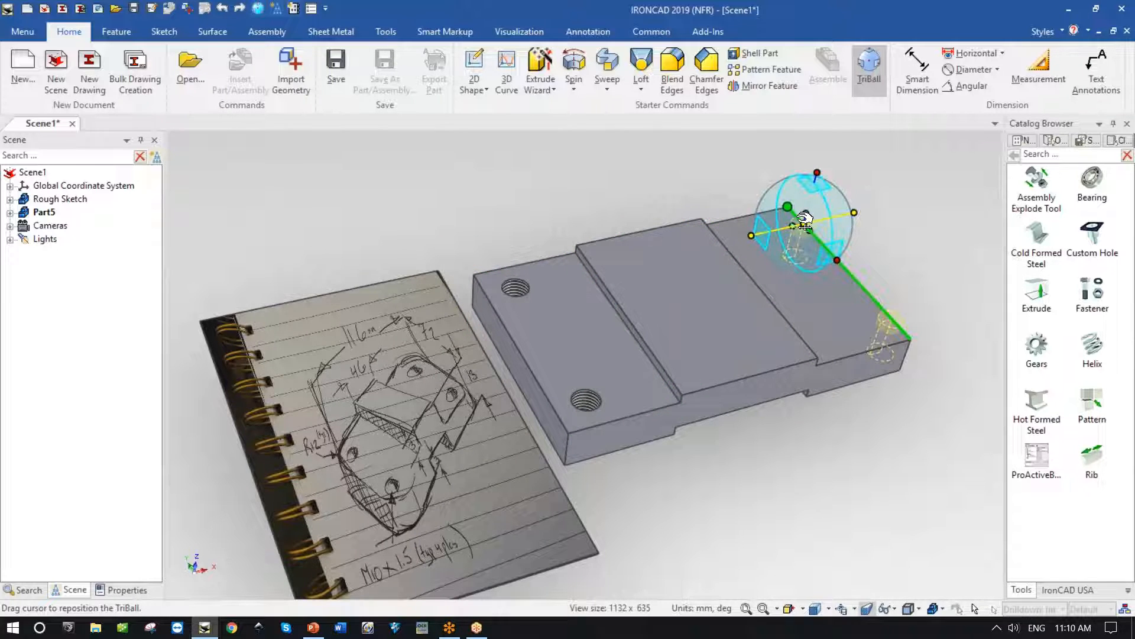
pyautogui.moveTo(806, 221); pyautogui.dragTo(806, 223, button='right')
pyautogui.click(860, 261)
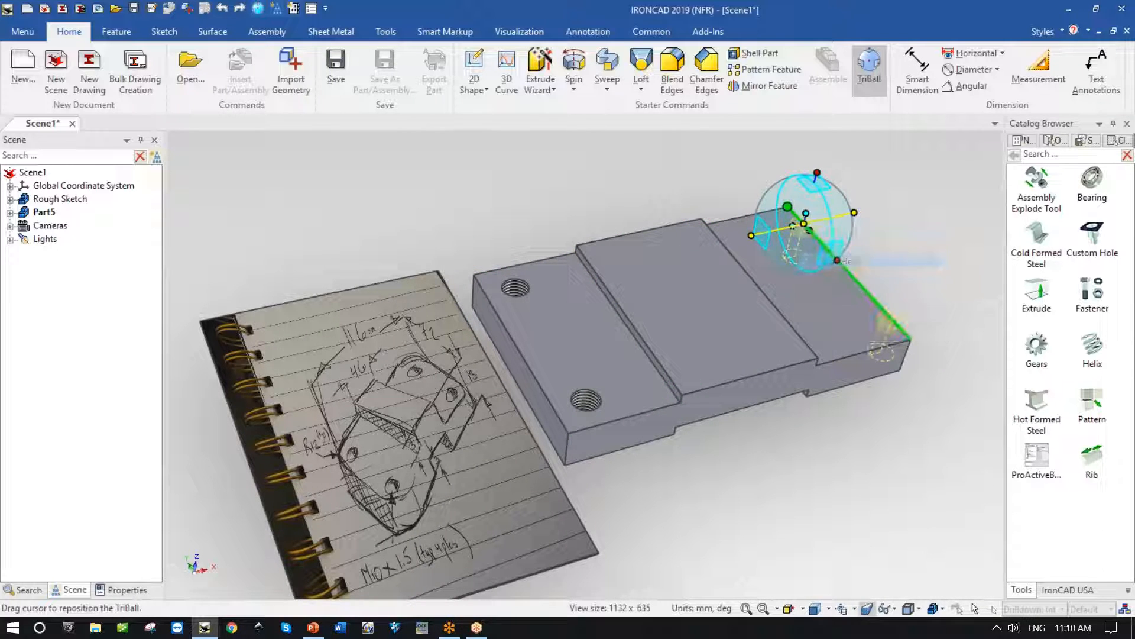
pyautogui.click(635, 221)
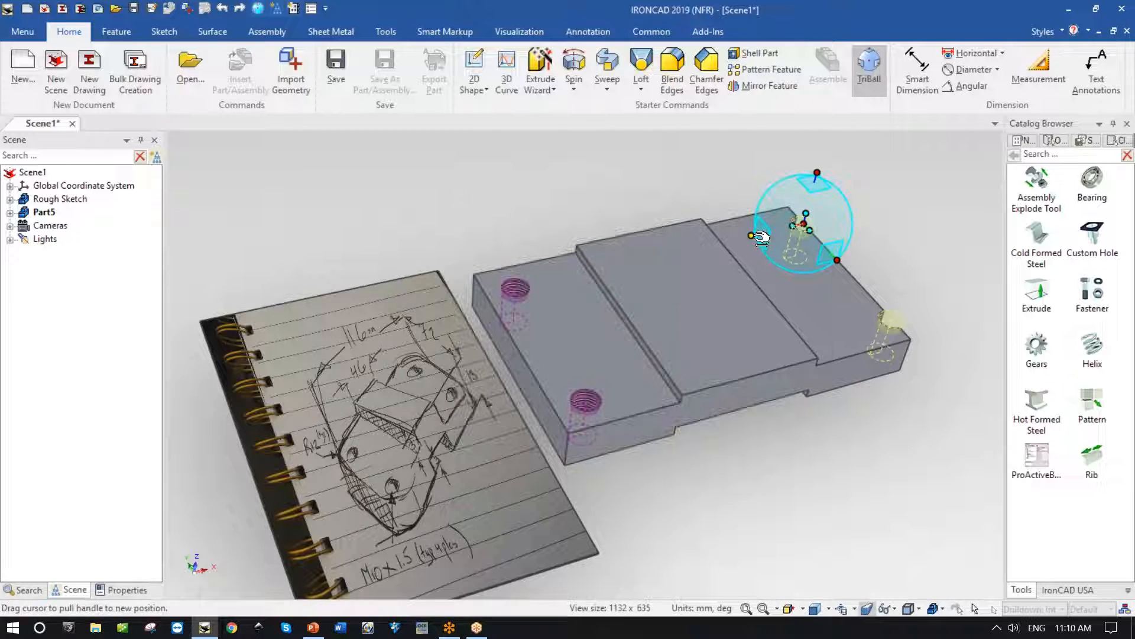
# Step: Move the two new linked holes 10 mm inward from the plate's end edge
pyautogui.moveTo(761, 237); pyautogui.dragTo(747, 241)
pyautogui.write('10')
pyautogui.press('Return')
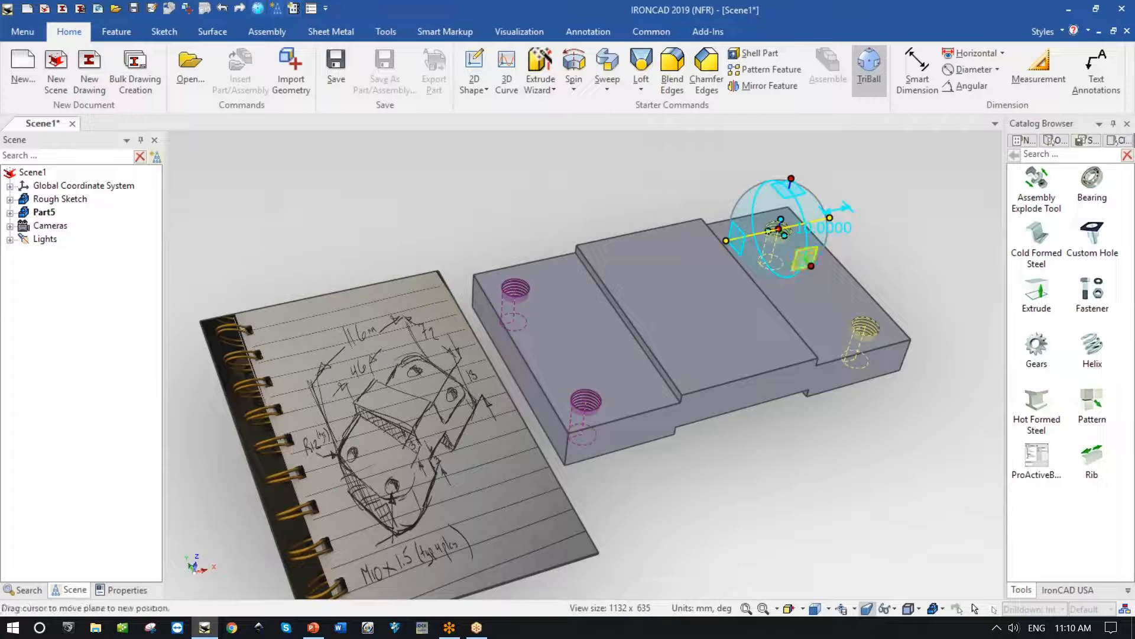
pyautogui.click(872, 258)
pyautogui.moveTo(885, 246); pyautogui.dragTo(888, 262, button='middle')
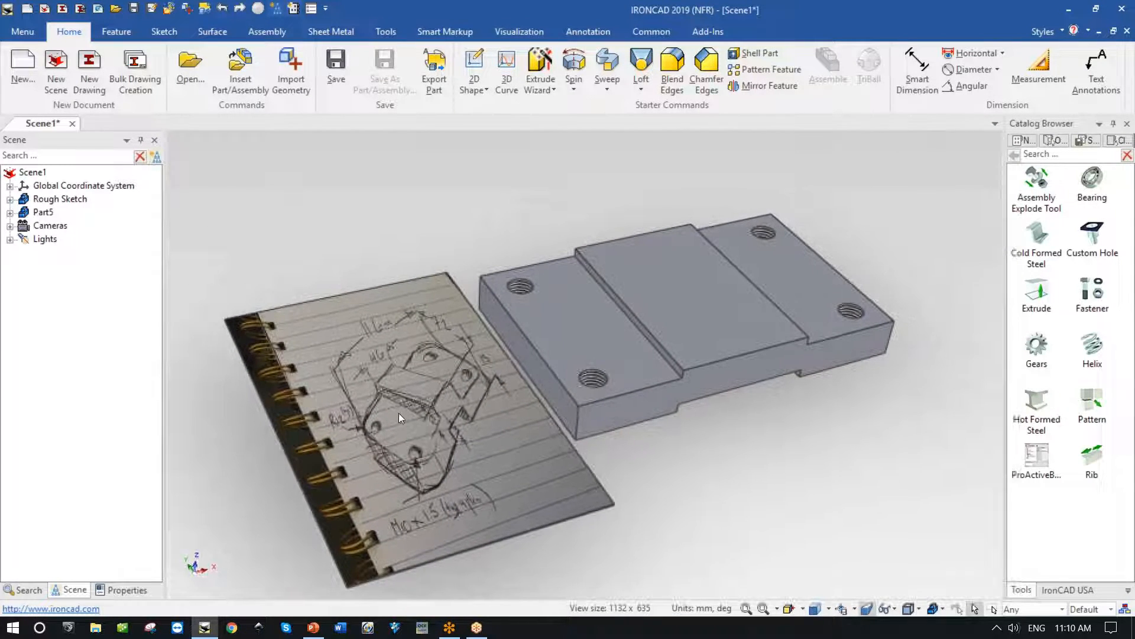
# Step: Delete the rough sketch notebook image from the scene
pyautogui.click(399, 418)
pyautogui.press('Delete')
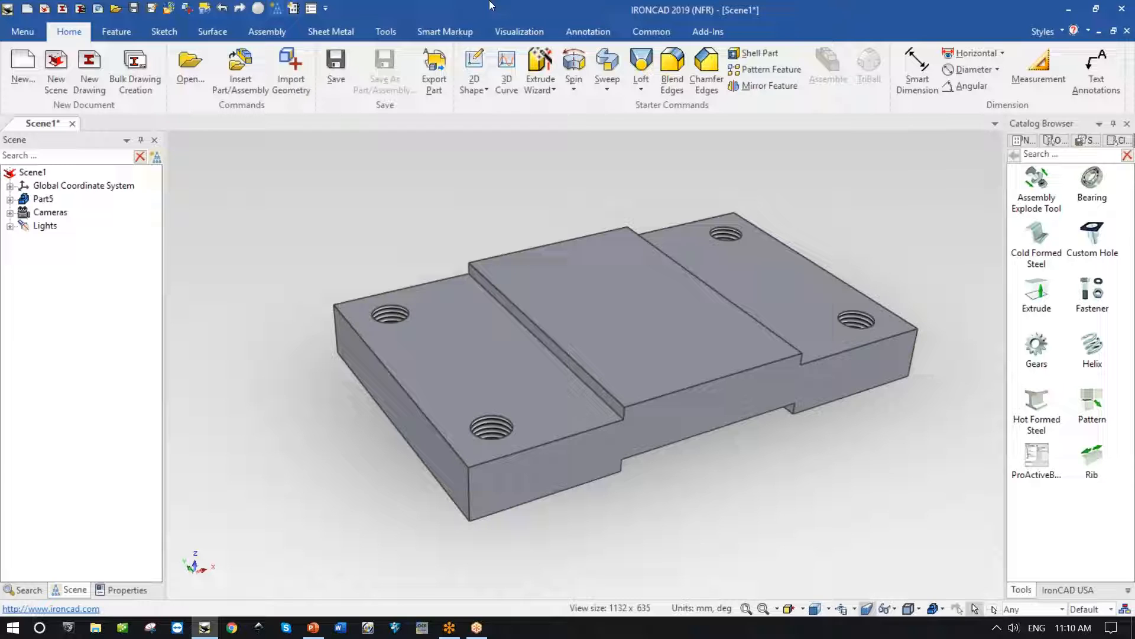
pyautogui.click(116, 31)
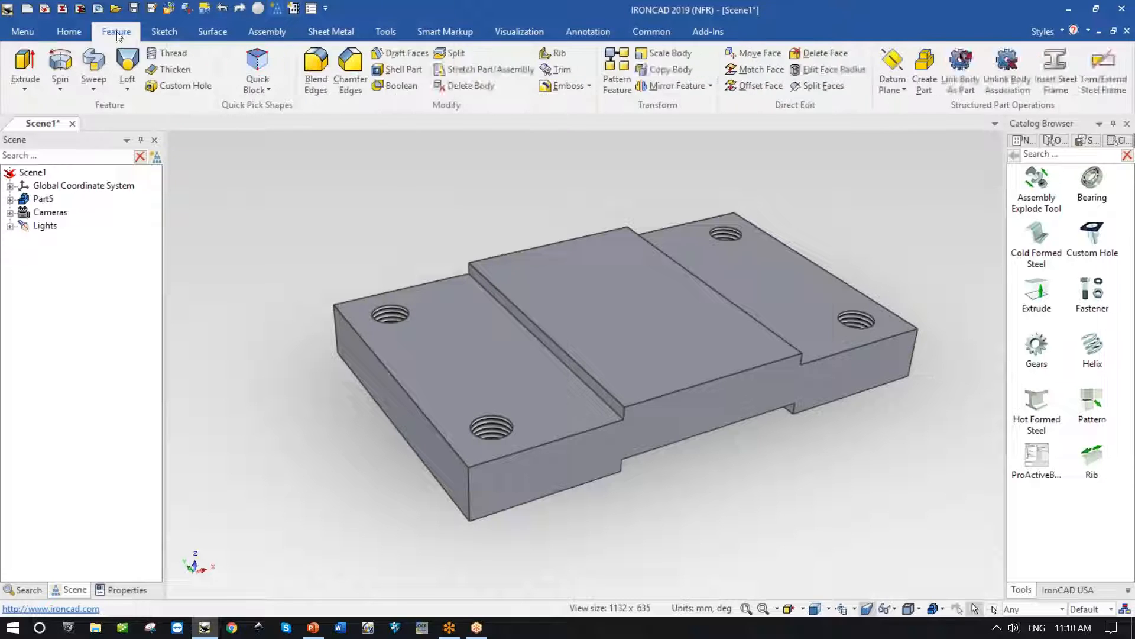
pyautogui.click(153, 29)
pyautogui.click(57, 28)
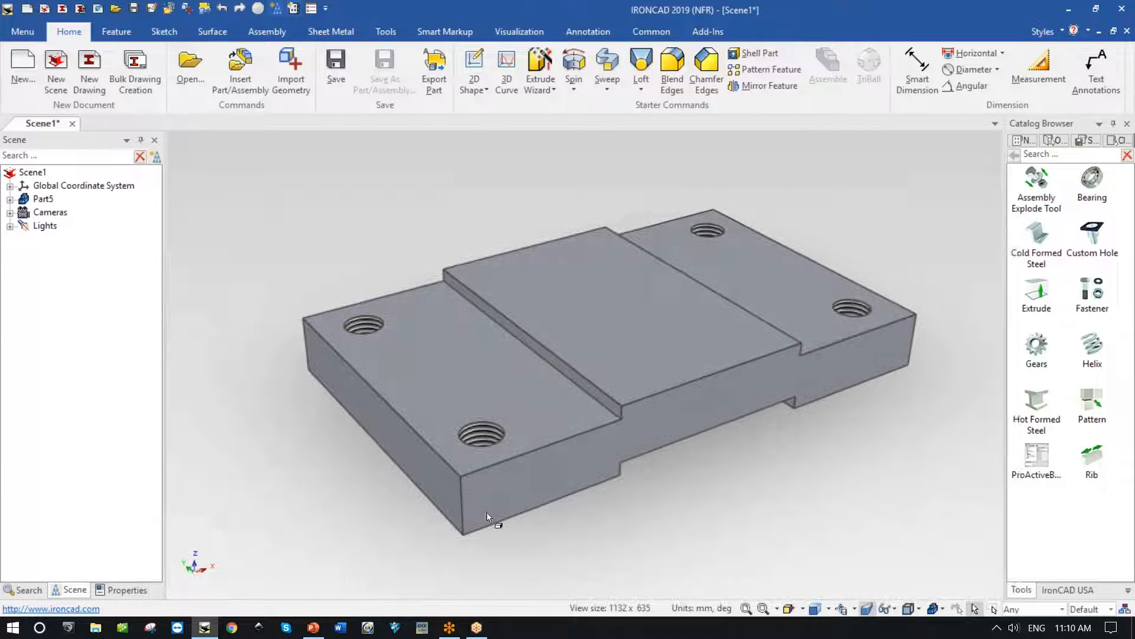
# Step: Start a constant edge blend on the plate's nearest vertical corner edge with a radius of 12 mm
pyautogui.click(493, 484)
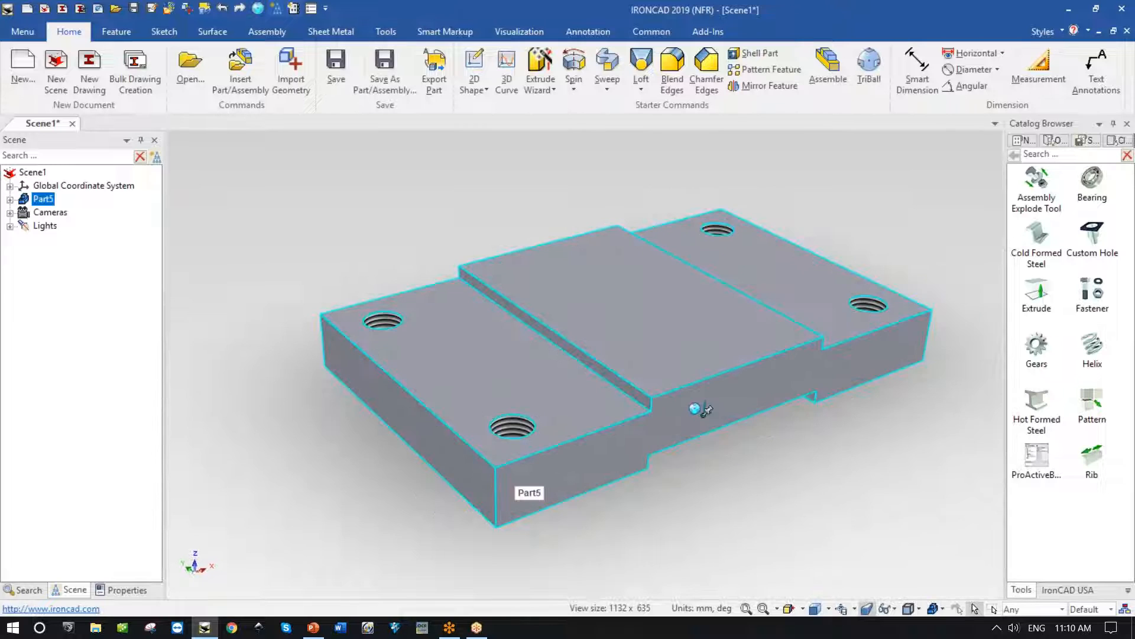
pyautogui.click(496, 489)
pyautogui.click(496, 489)
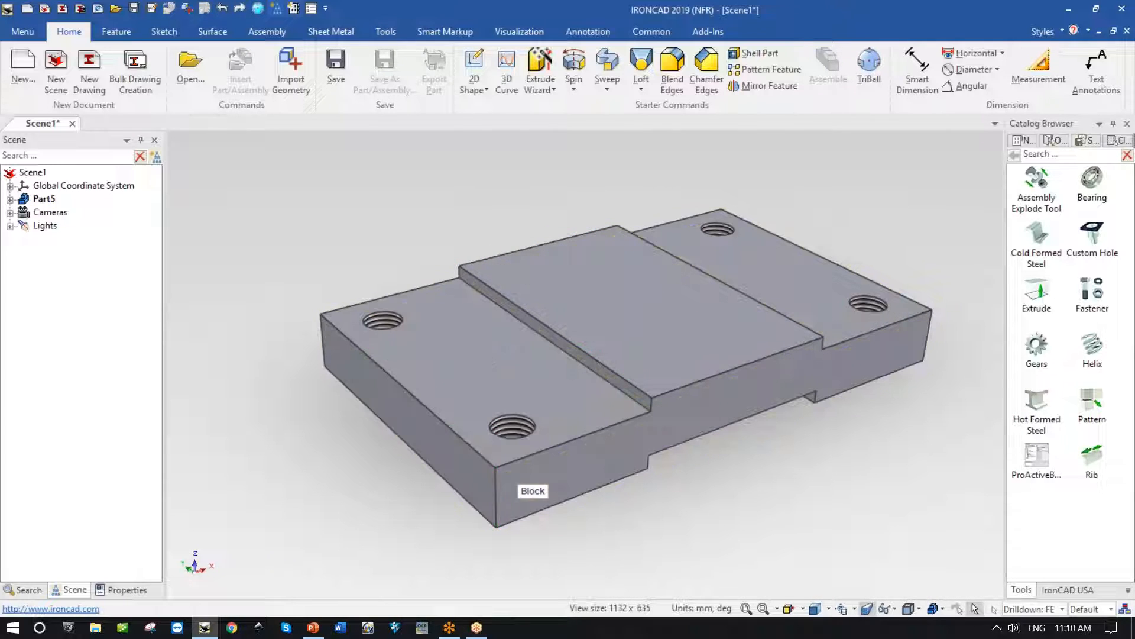
pyautogui.rightClick(494, 483)
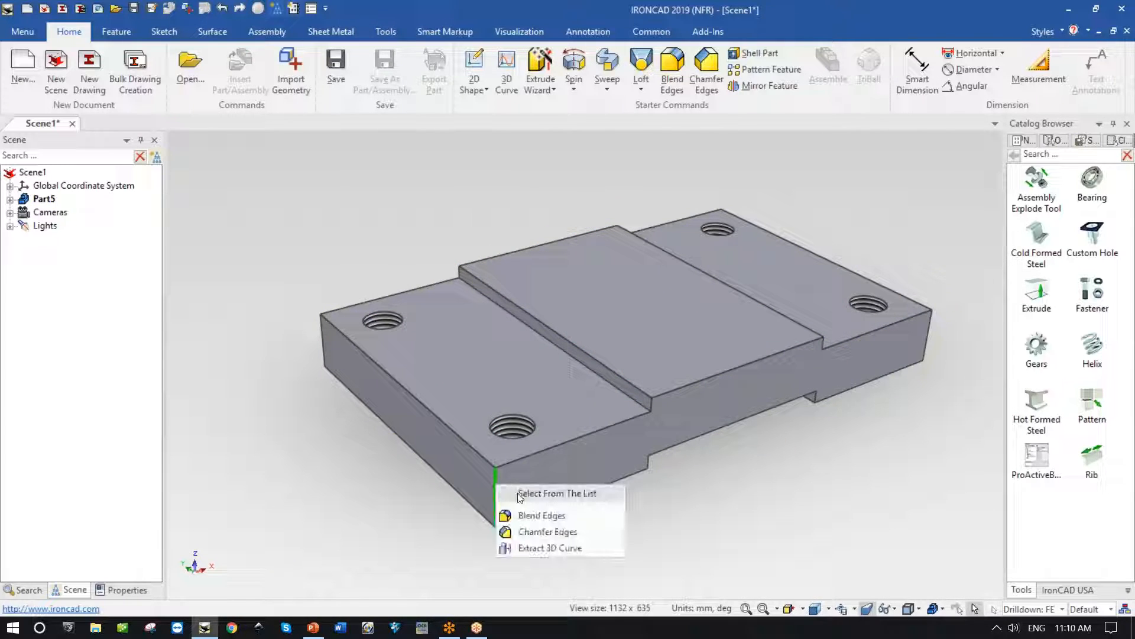
pyautogui.click(542, 517)
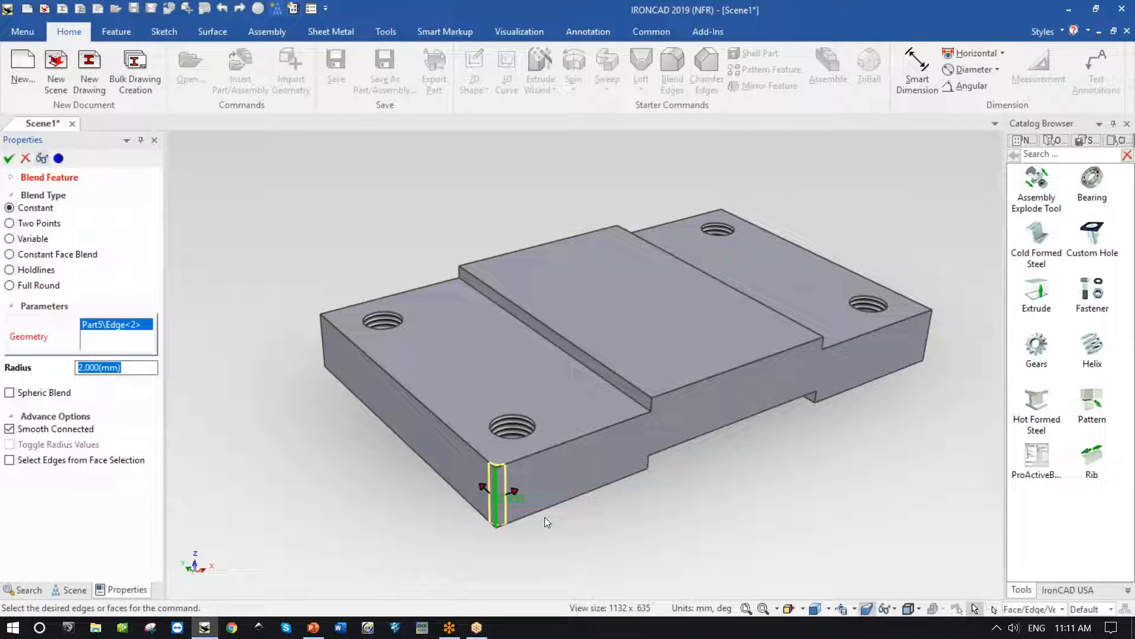
pyautogui.write('12')
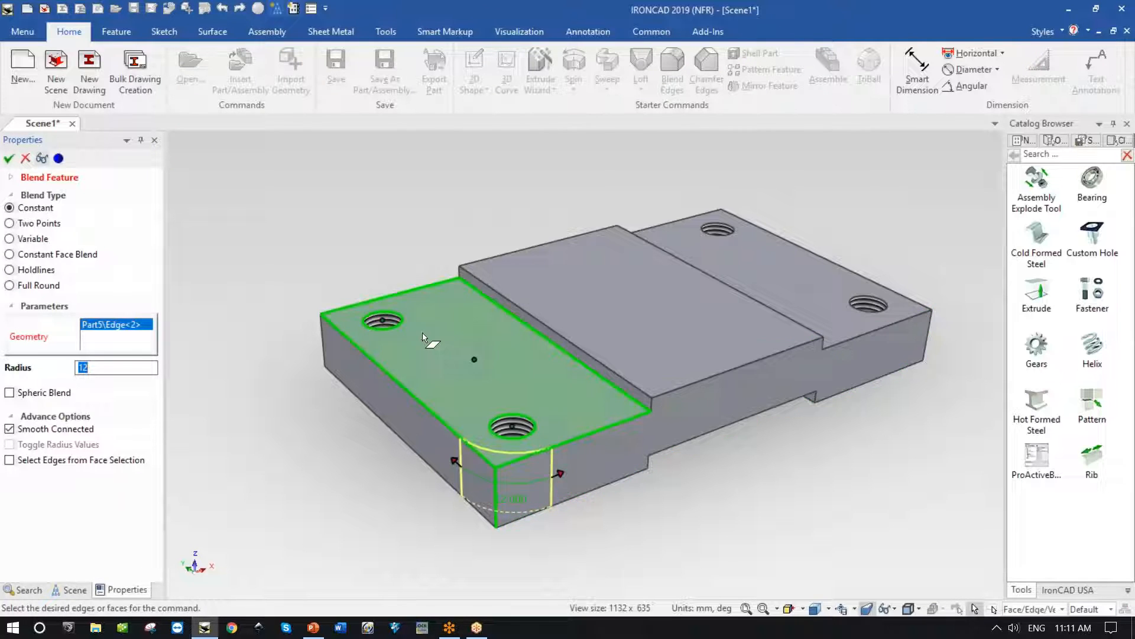
# Step: Add the plate's other three vertical corner edges to the 12 mm constant blend and apply it
pyautogui.click(324, 338)
pyautogui.moveTo(984, 415); pyautogui.dragTo(916, 421, button='middle')
pyautogui.click(869, 372)
pyautogui.click(910, 427)
pyautogui.moveTo(385, 255); pyautogui.dragTo(397, 249, button='middle')
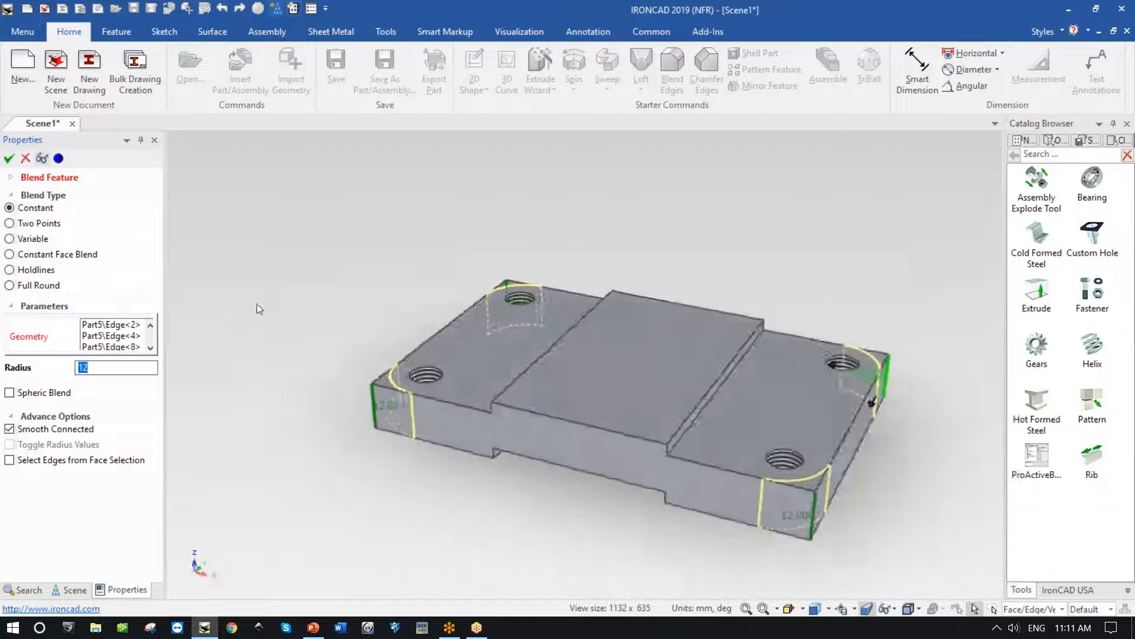
pyautogui.click(8, 157)
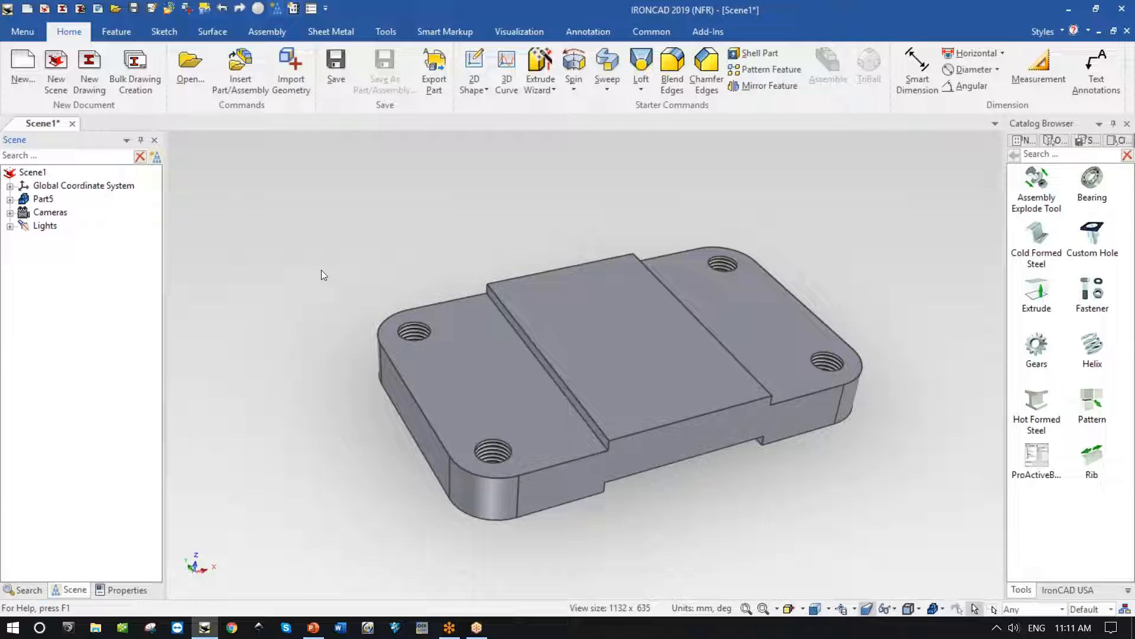
# Step: Show the IronCAD USA catalog and rename the plate part as Mounting Plate
pyautogui.click(1063, 590)
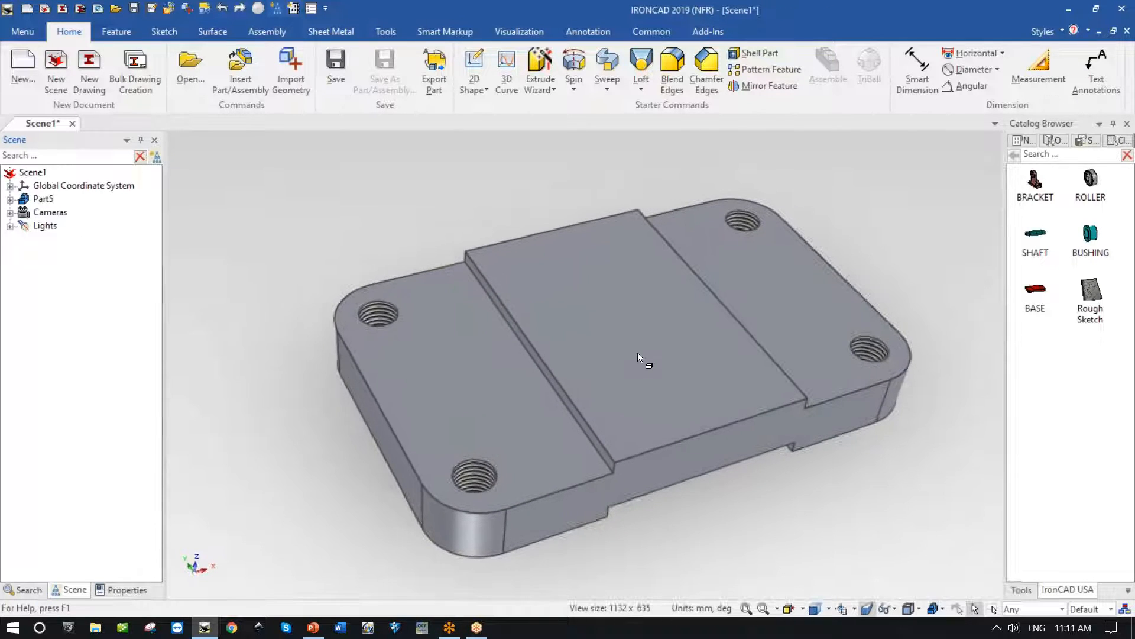
pyautogui.click(43, 200)
pyautogui.click(45, 200)
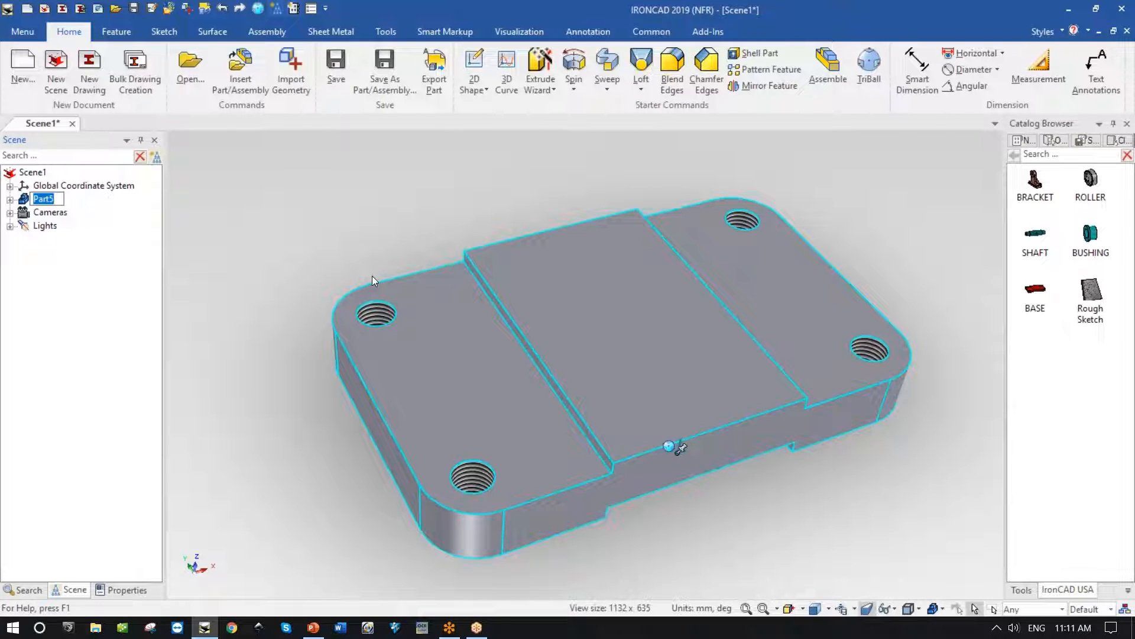
pyautogui.write('Mounting Plate')
pyautogui.press('Return')
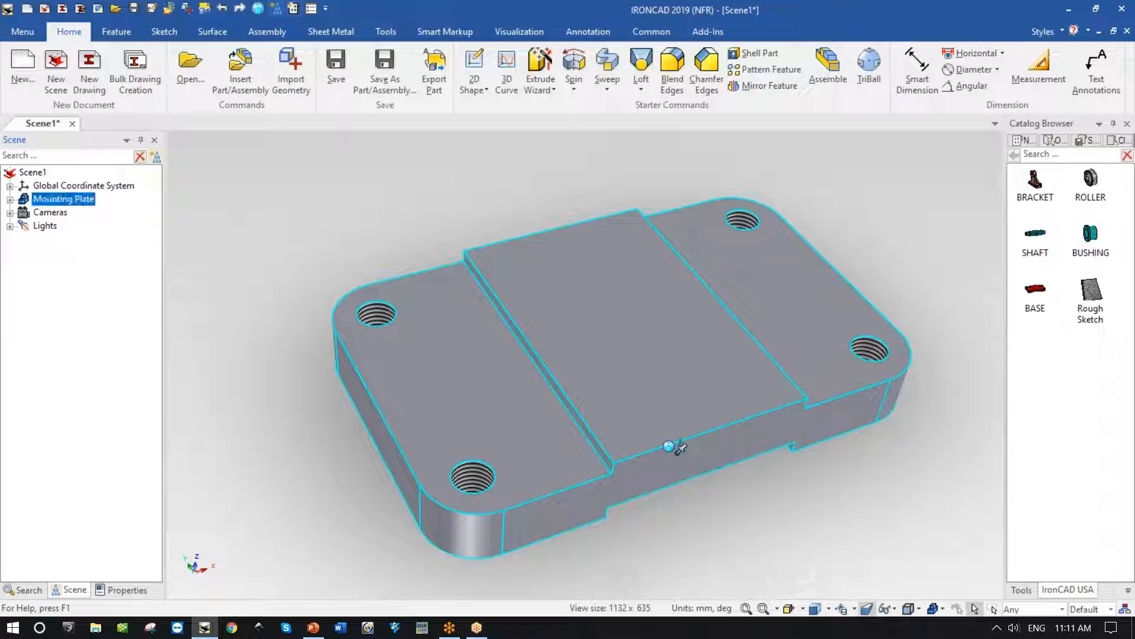
# Step: Select the whole Mounting Plate part and store it as a new item in the IronCAD USA catalog
pyautogui.click(667, 488)
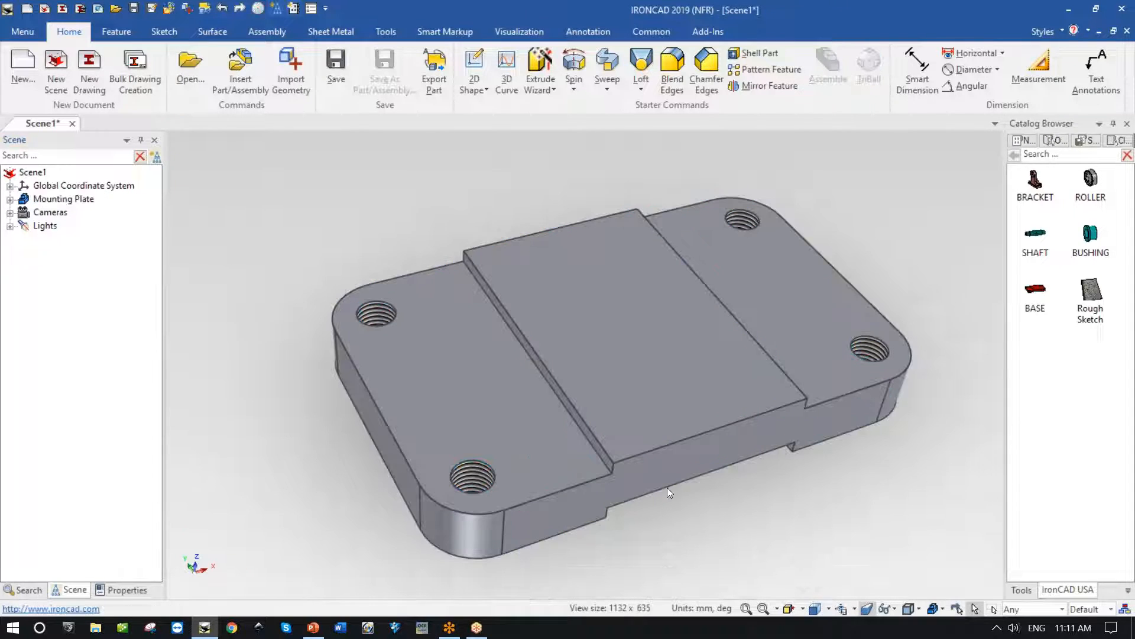
pyautogui.click(636, 486)
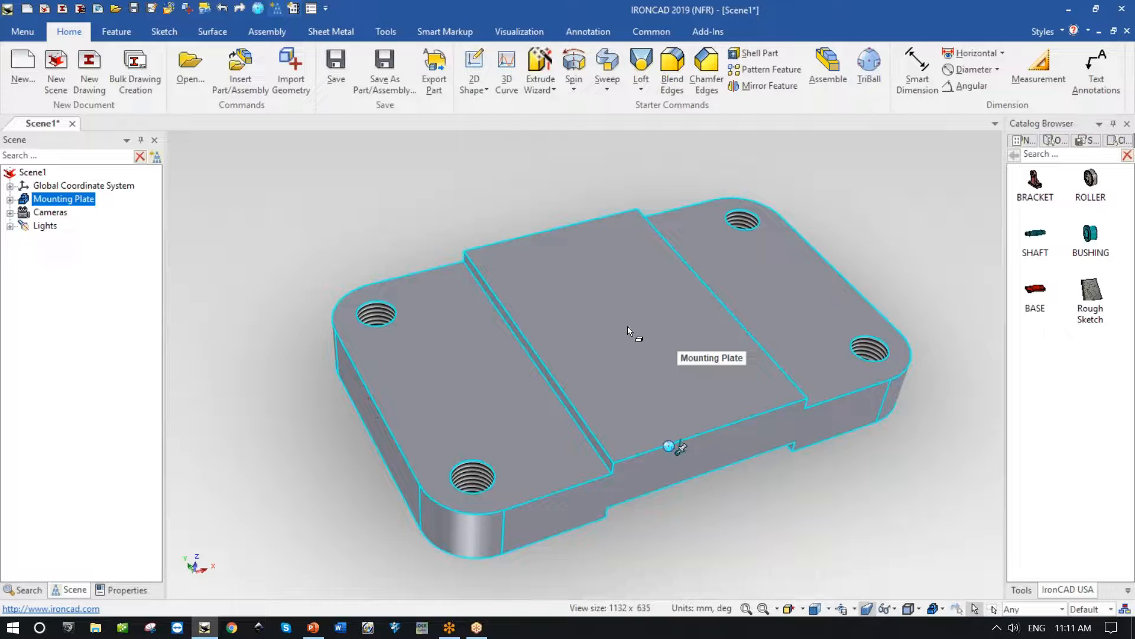
pyautogui.moveTo(1049, 373); pyautogui.dragTo(1046, 375)
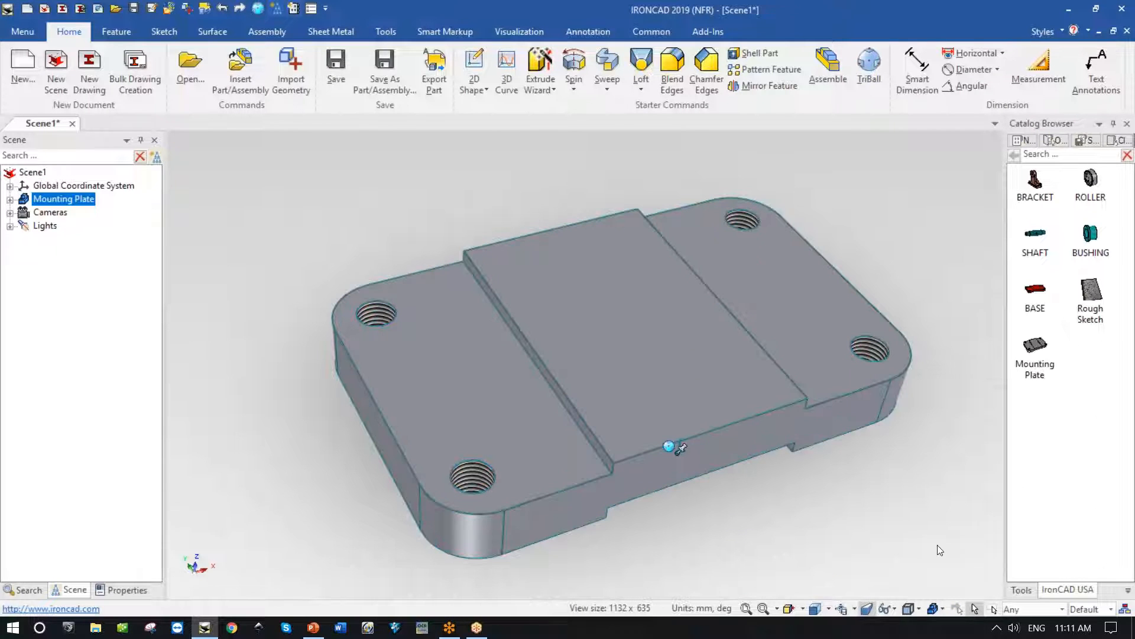
# Step: Delete the Mounting Plate from the scene and insert it again from the catalog
pyautogui.click(675, 396)
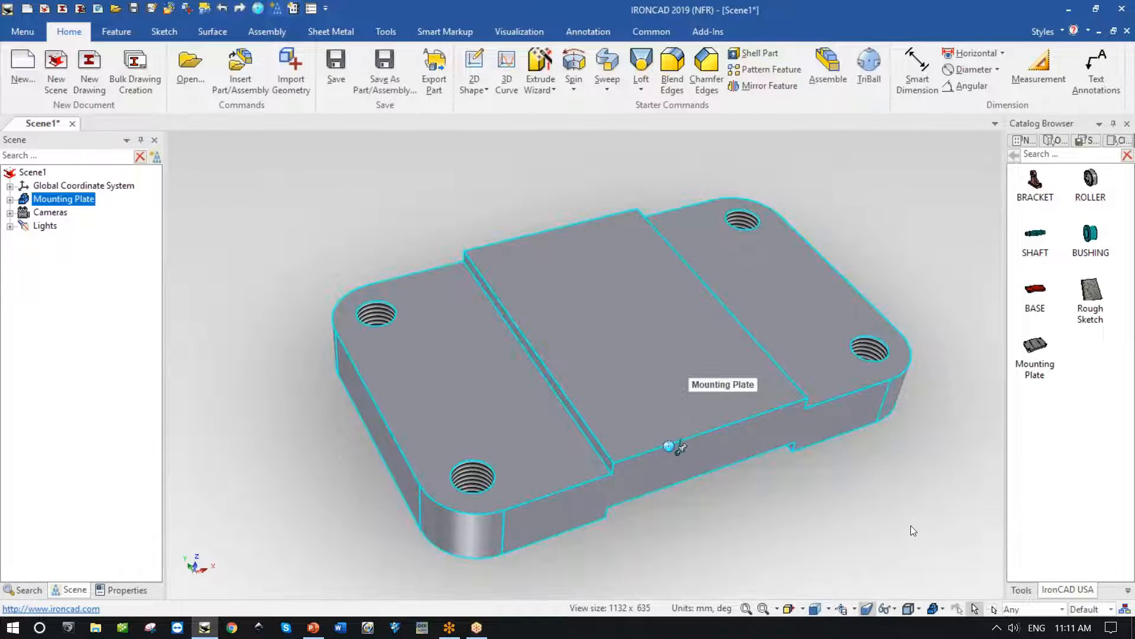
pyautogui.press('Delete')
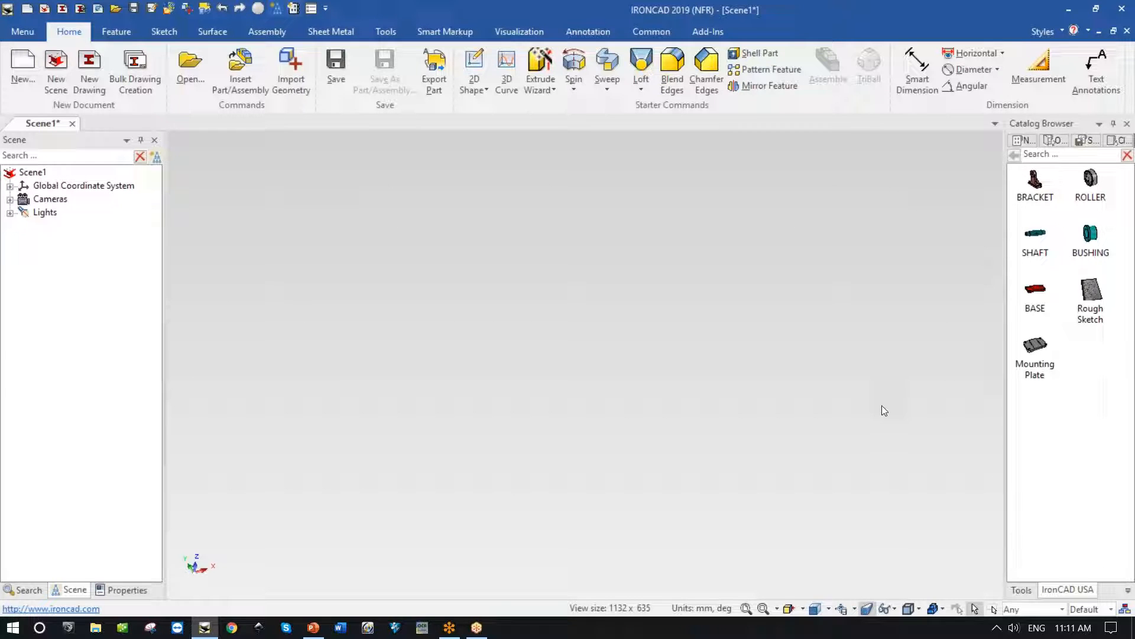
pyautogui.moveTo(1047, 351); pyautogui.dragTo(604, 333)
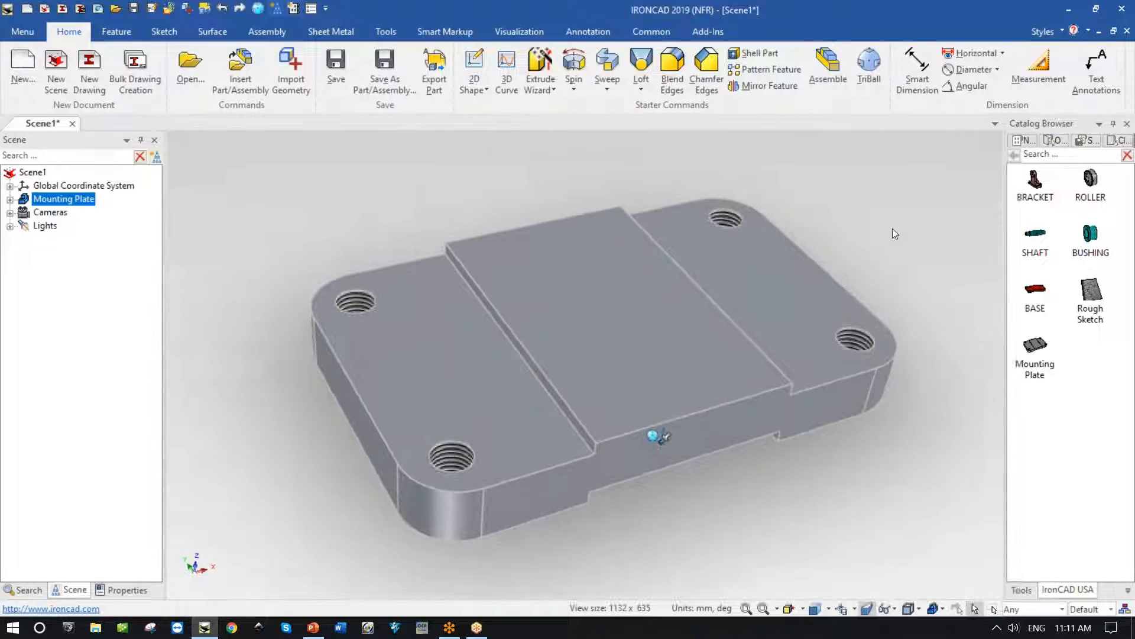
pyautogui.click(810, 218)
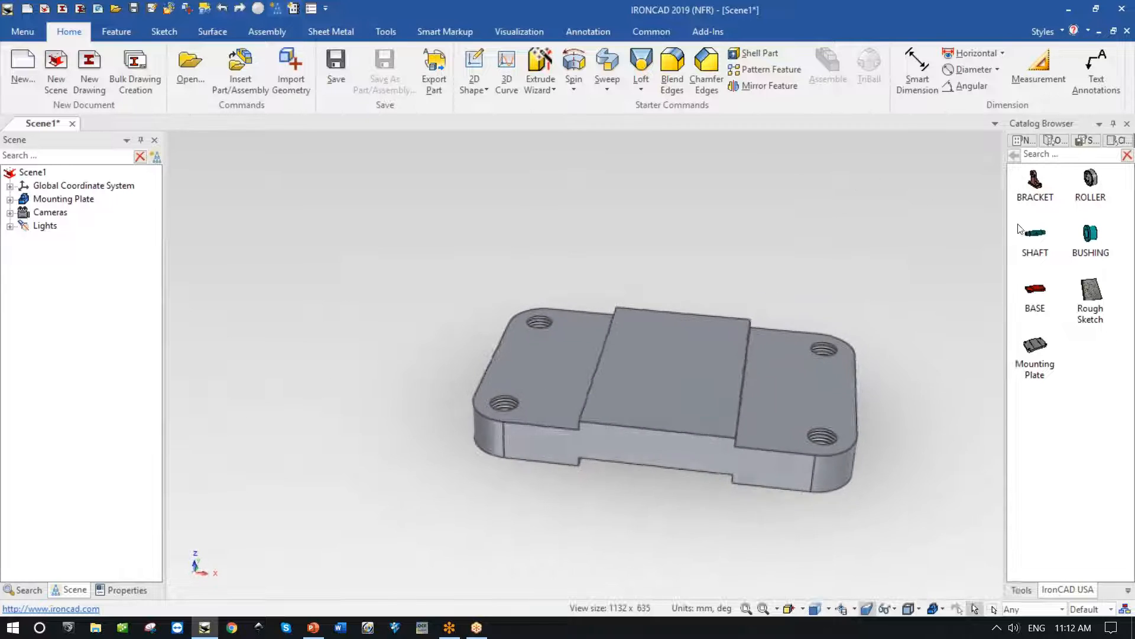
# Step: Insert the BRACKET from the catalog and use the TriBall to move it to the midpoint of the plate's step edge
pyautogui.moveTo(1033, 188); pyautogui.dragTo(323, 269)
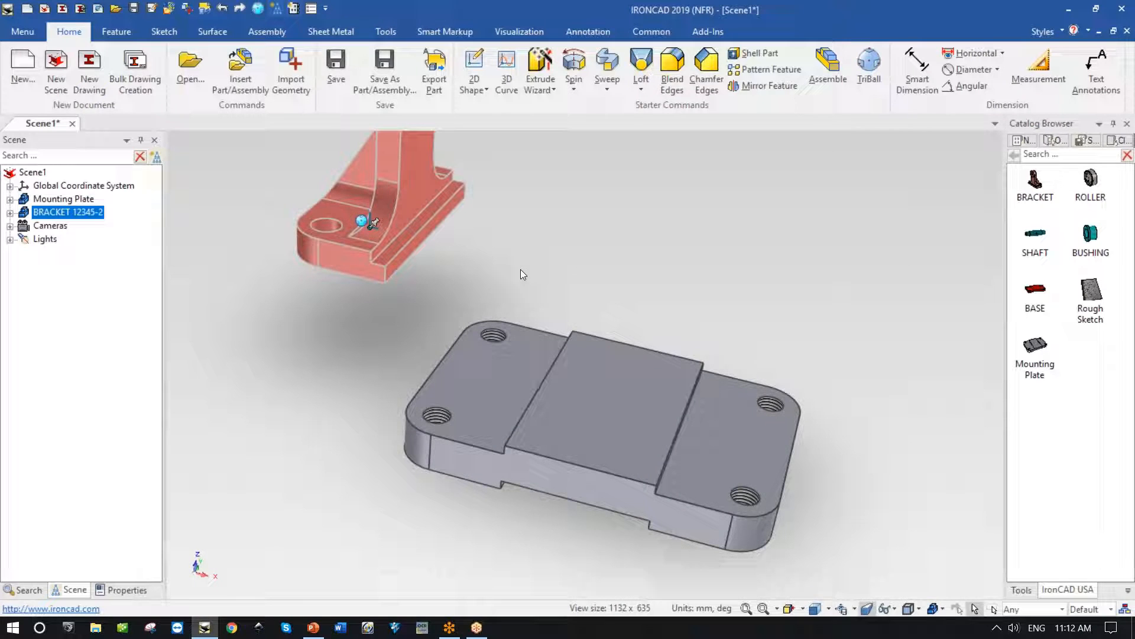
pyautogui.press('F10')
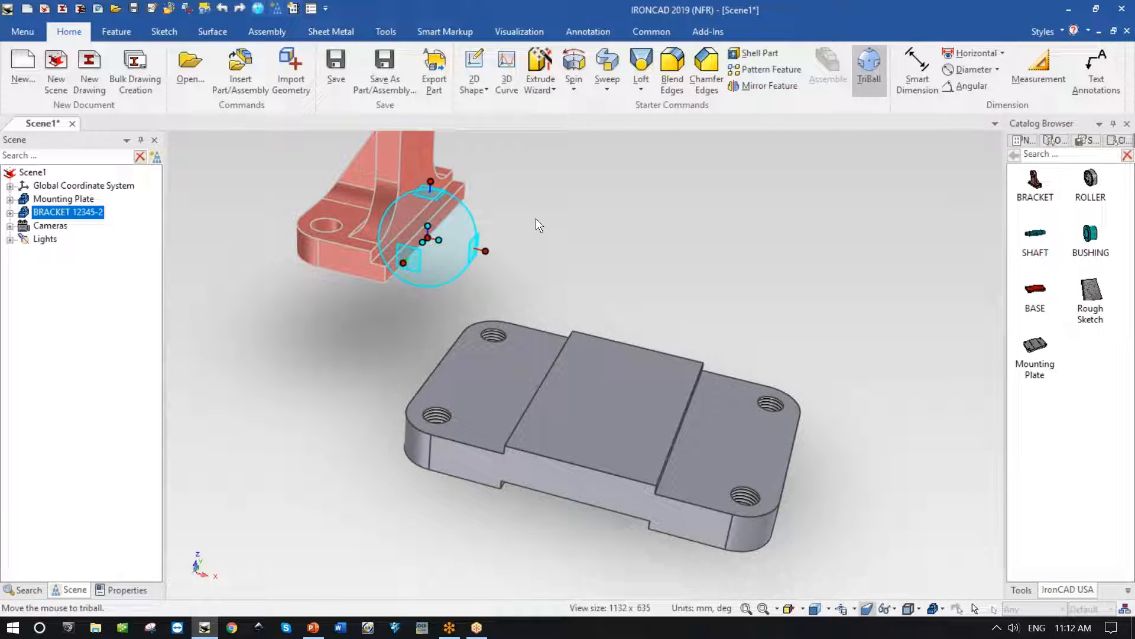
pyautogui.moveTo(445, 246); pyautogui.dragTo(535, 355, button='middle')
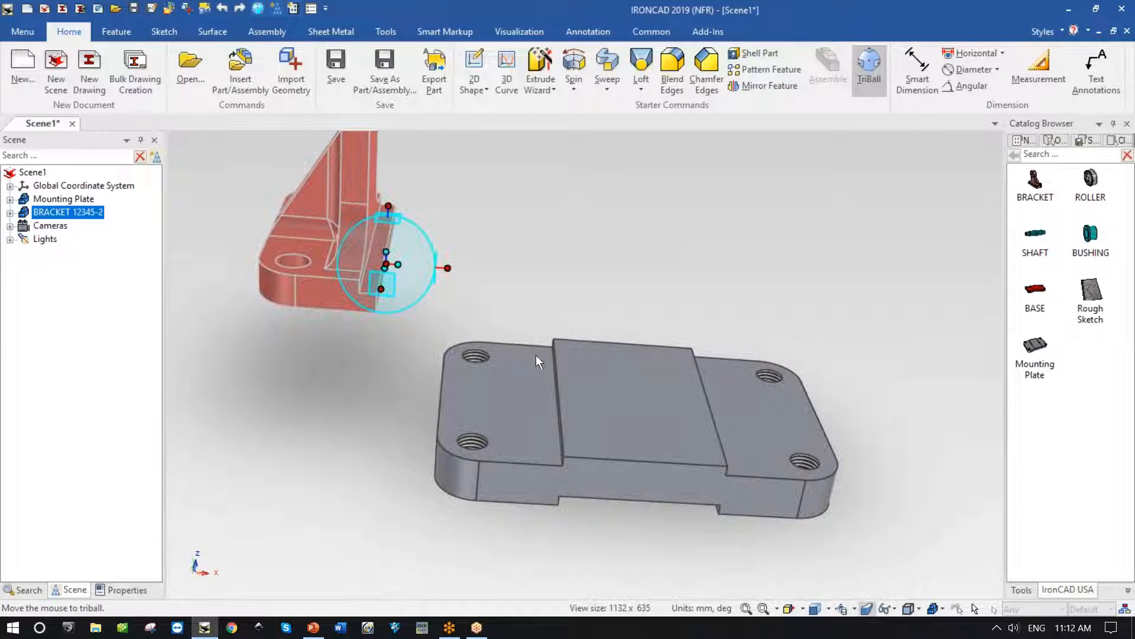
pyautogui.rightClick(395, 267)
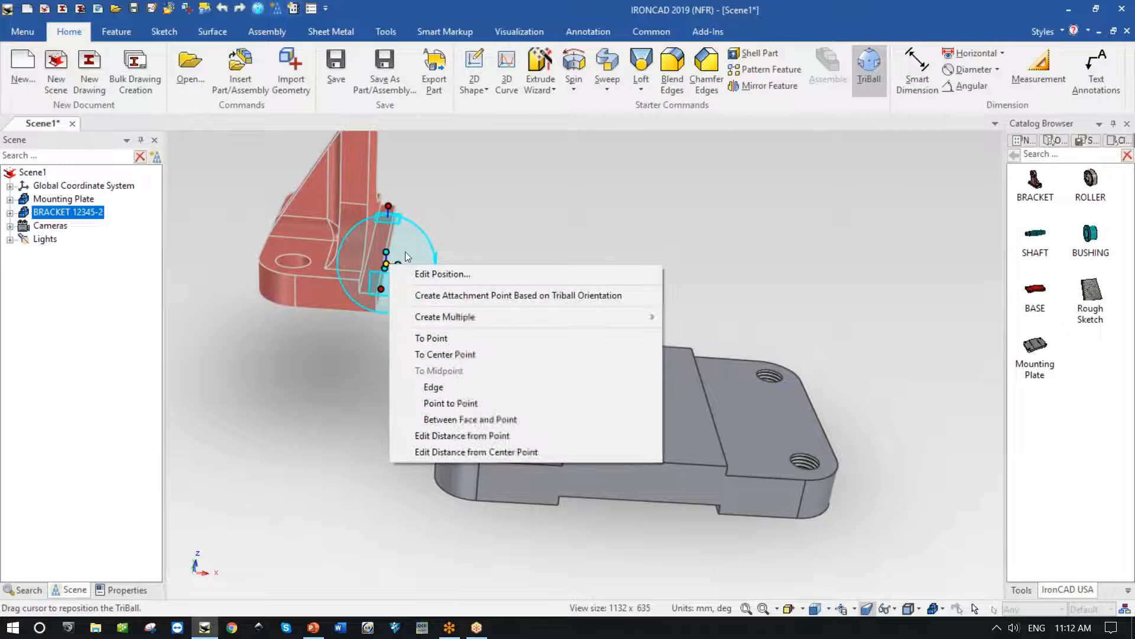
pyautogui.click(523, 390)
pyautogui.moveTo(550, 414); pyautogui.dragTo(587, 432, button='middle')
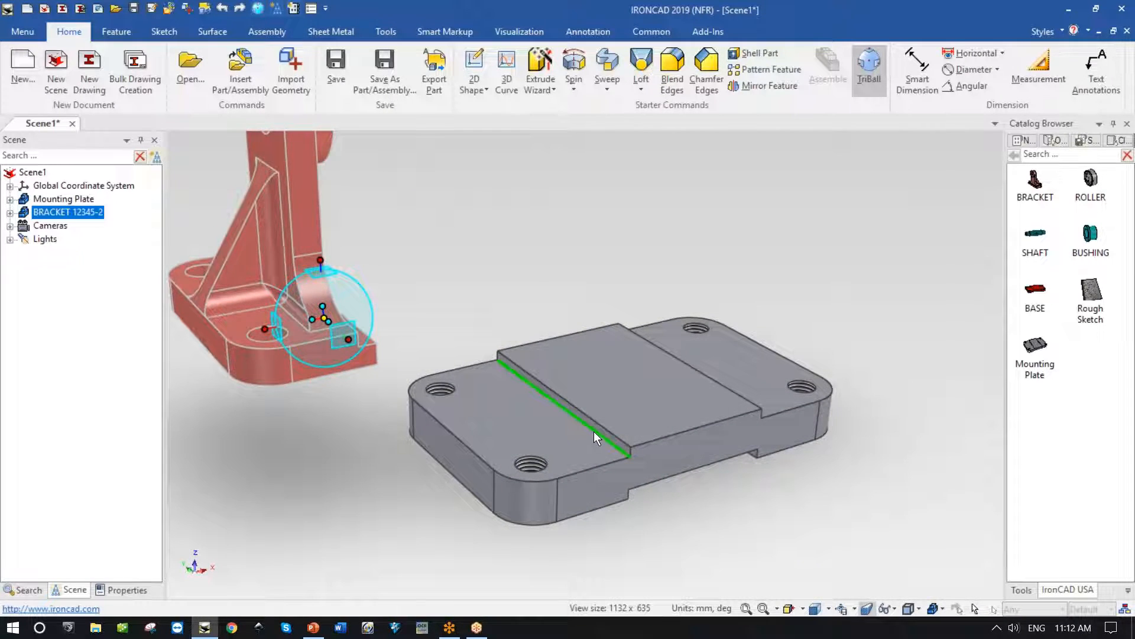
pyautogui.click(594, 431)
pyautogui.moveTo(800, 535); pyautogui.dragTo(243, 285, button='middle')
pyautogui.press('F10')
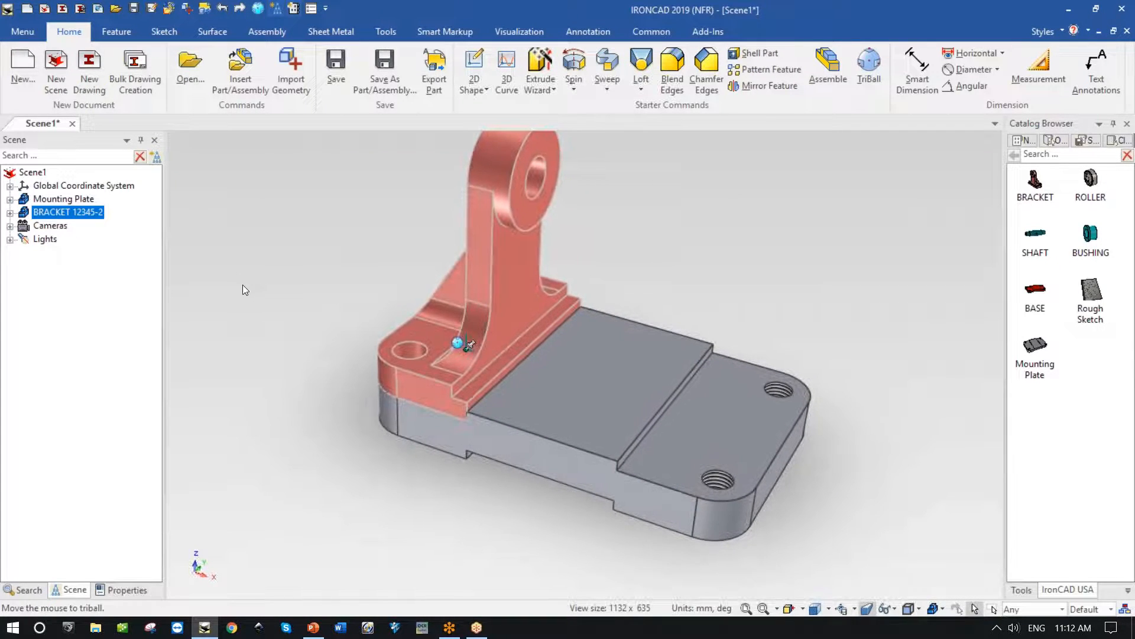
# Step: Detach the bracket's TriBall, relocate it to the midpoint of the raised section's front edge, and reattach it
pyautogui.press('F10')
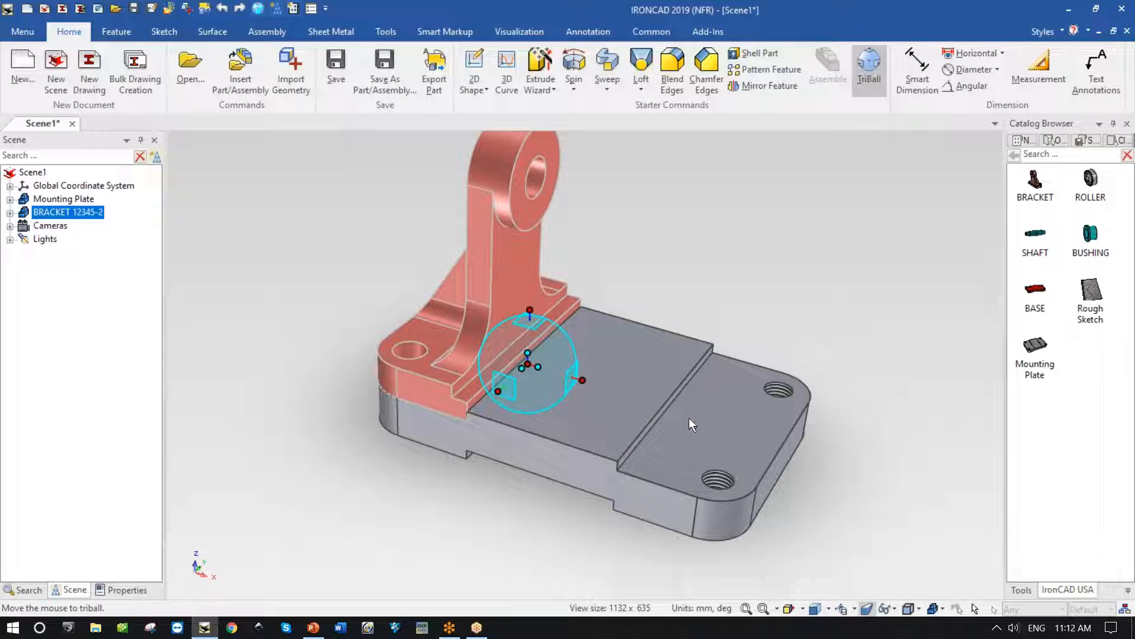
pyautogui.press('space')
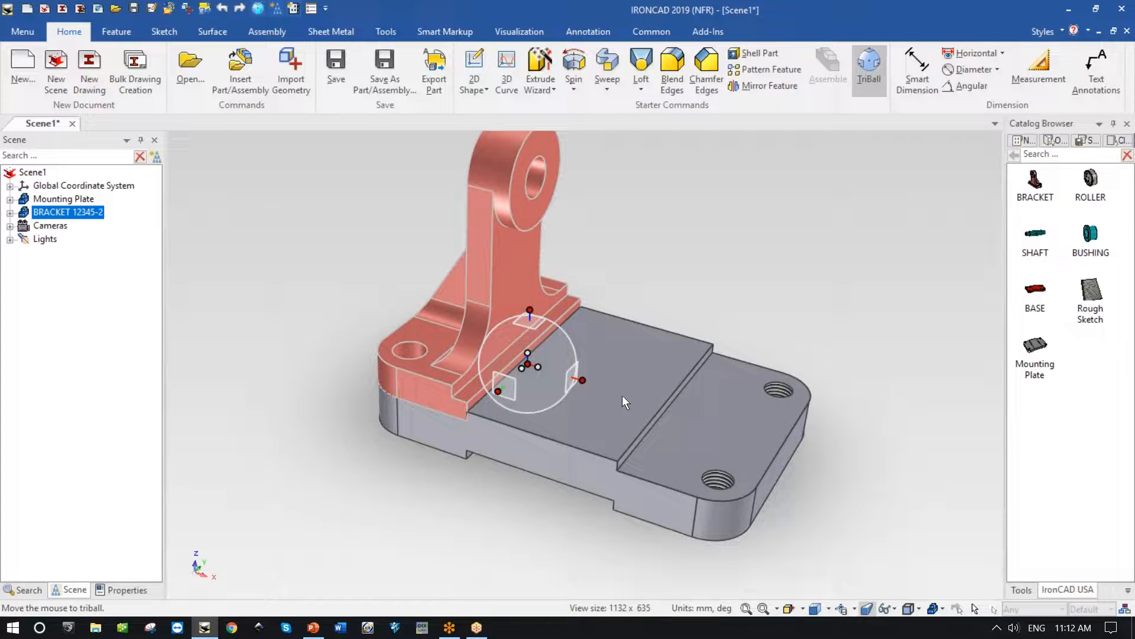
pyautogui.rightClick(528, 362)
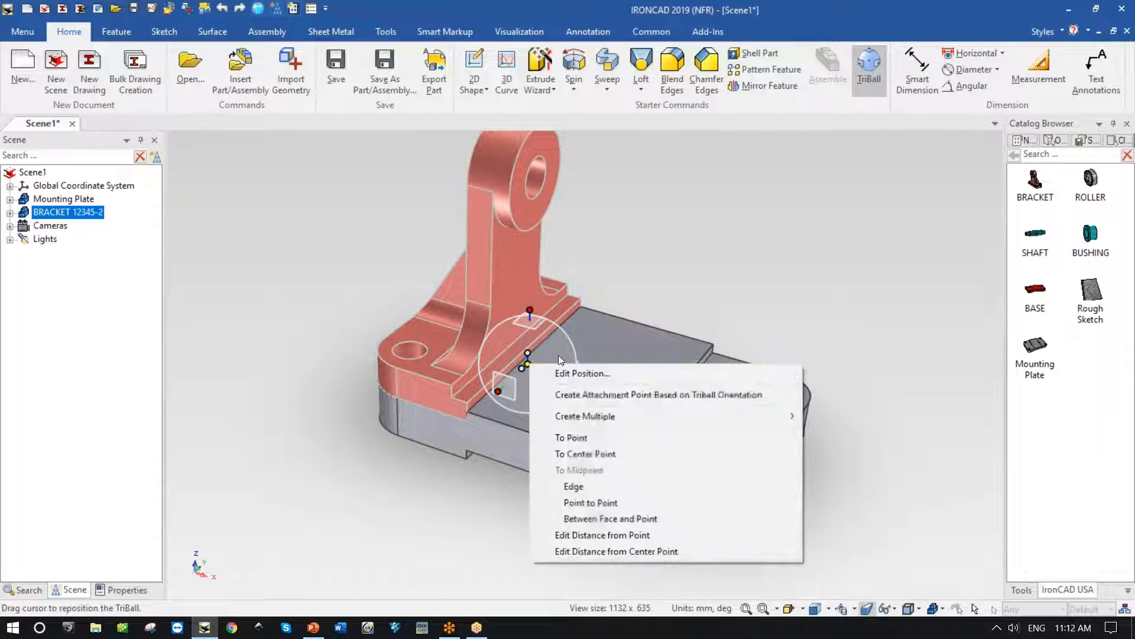
pyautogui.click(646, 487)
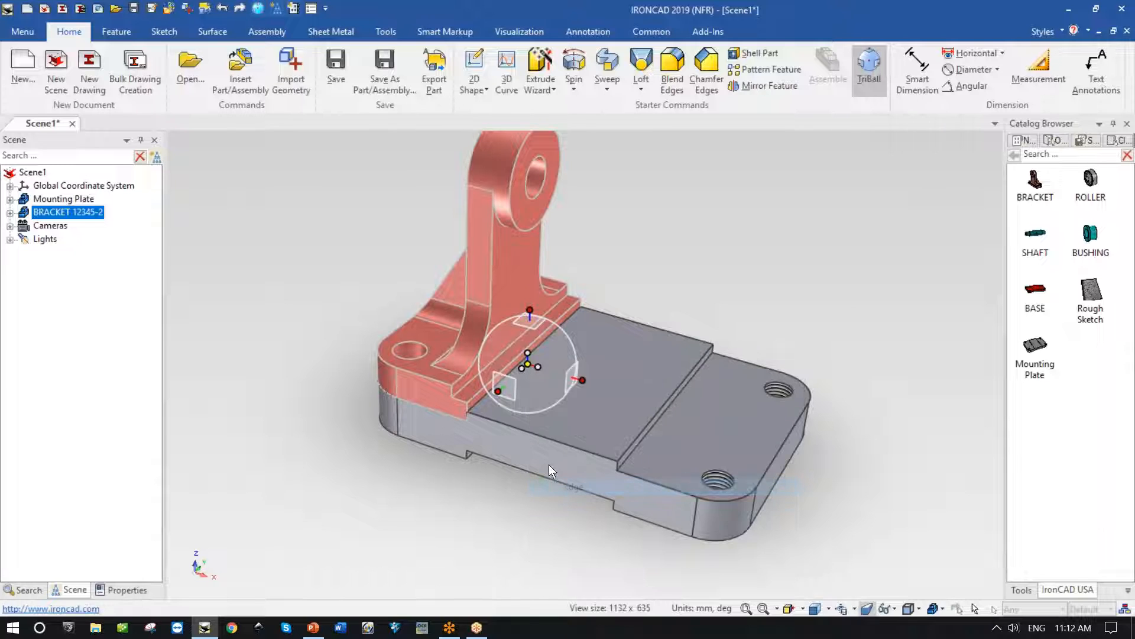
pyautogui.click(579, 450)
pyautogui.press('space')
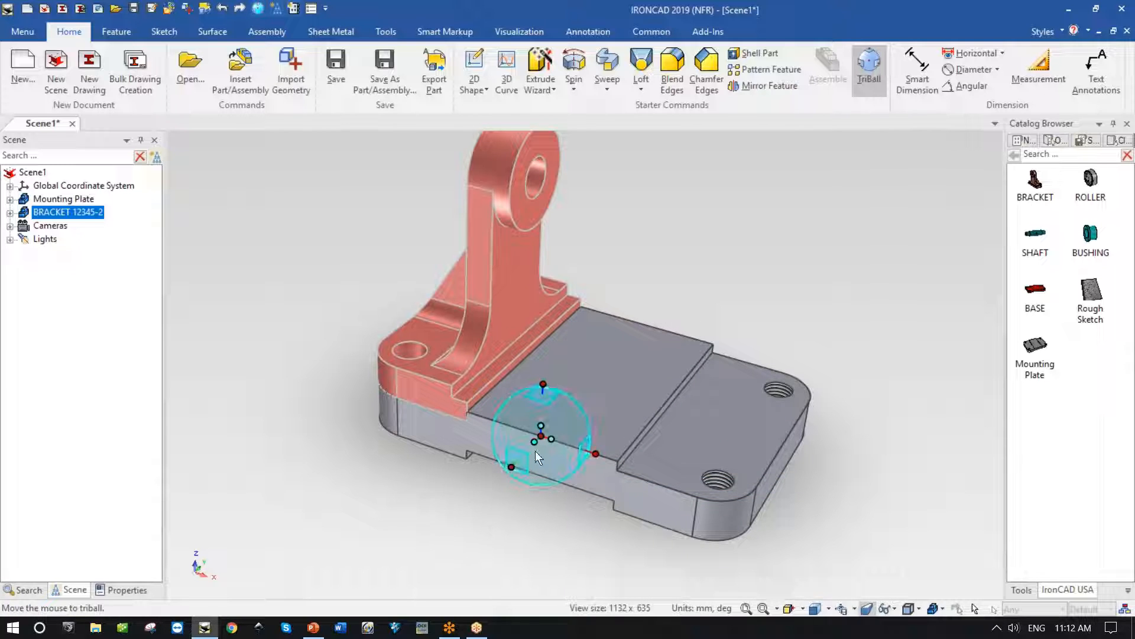
# Step: Mirror the bracket as a linked copy along the plate's length onto the opposite end, and close the TriBall
pyautogui.rightClick(552, 439)
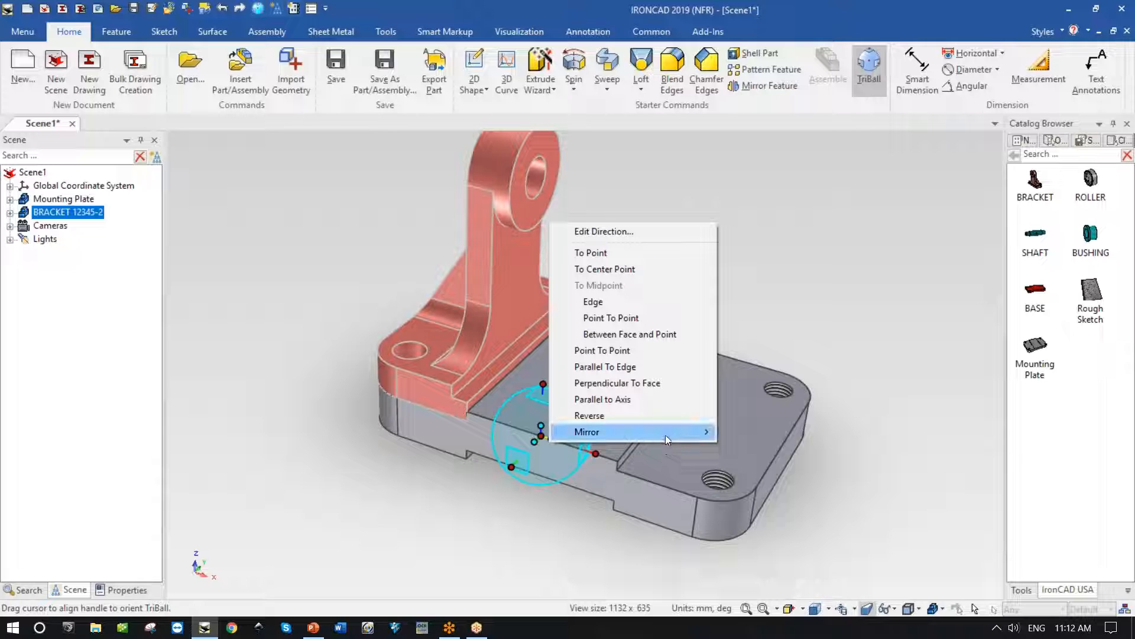
pyautogui.moveTo(666, 438)
pyautogui.click(797, 465)
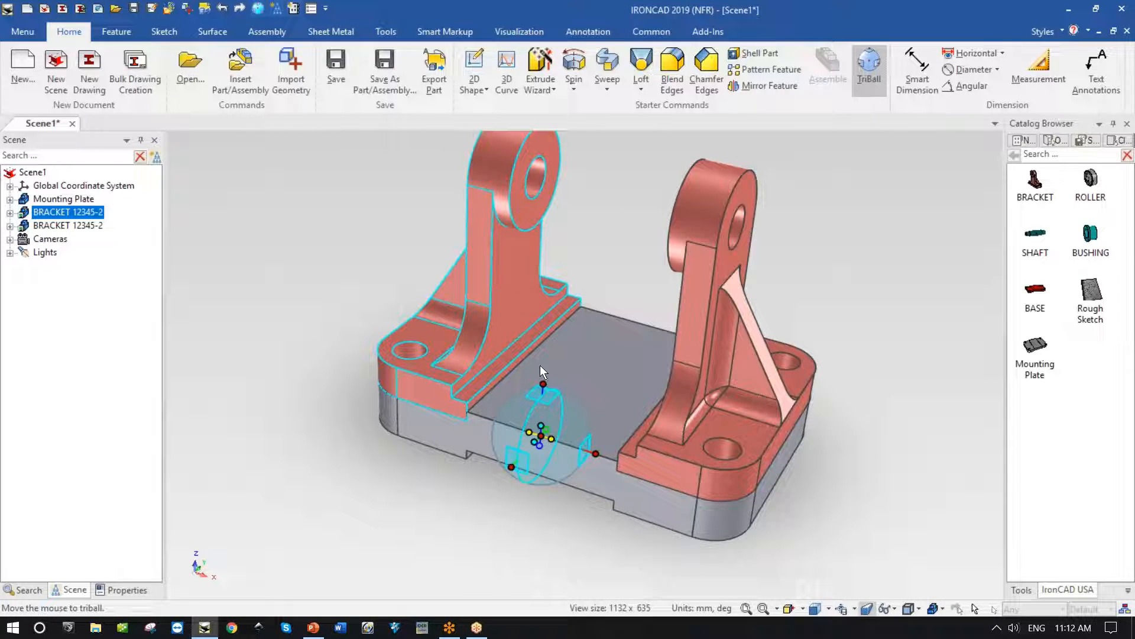
pyautogui.moveTo(878, 423); pyautogui.dragTo(888, 371, button='middle')
pyautogui.press('F10')
pyautogui.click(860, 256)
pyautogui.moveTo(861, 256); pyautogui.dragTo(863, 268, button='middle')
pyautogui.moveTo(862, 266); pyautogui.dragTo(852, 275, button='middle')
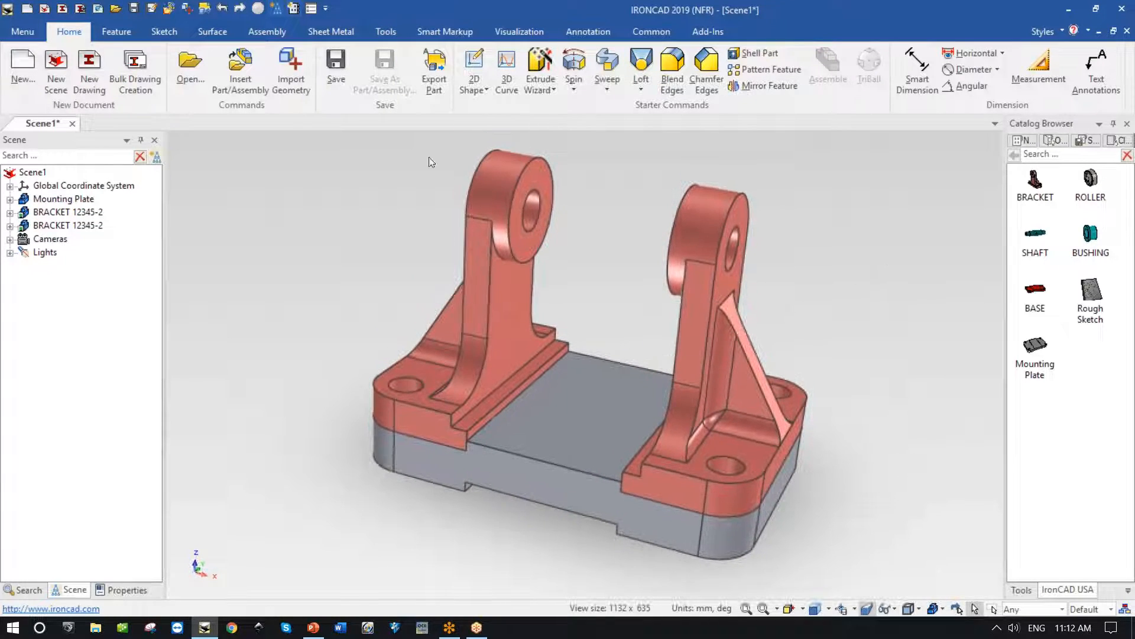
# Step: Examine the plate and the linked brackets by selecting the parts and the first bracket's cylinder, block and base features
pyautogui.click(58, 199)
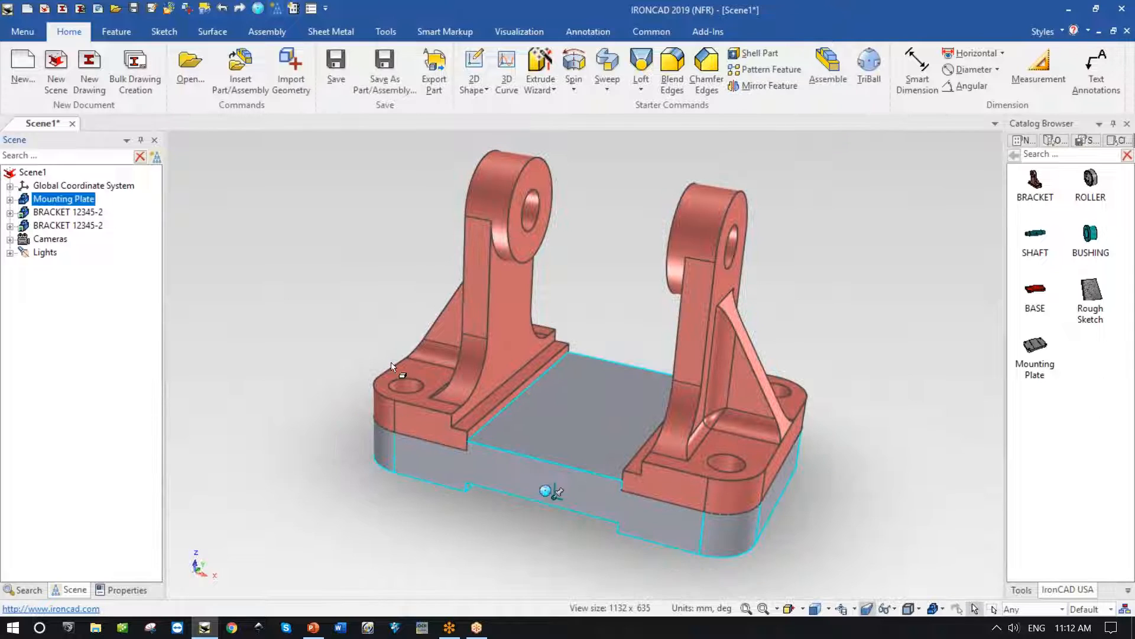
pyautogui.moveTo(392, 362); pyautogui.dragTo(378, 358, button='middle')
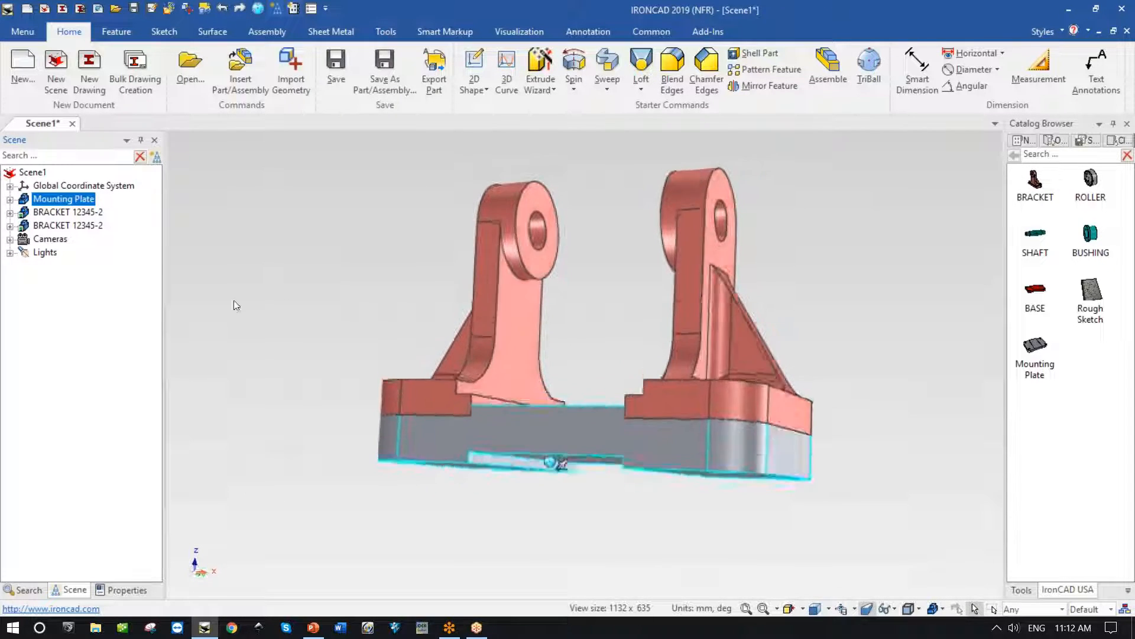
pyautogui.click(62, 212)
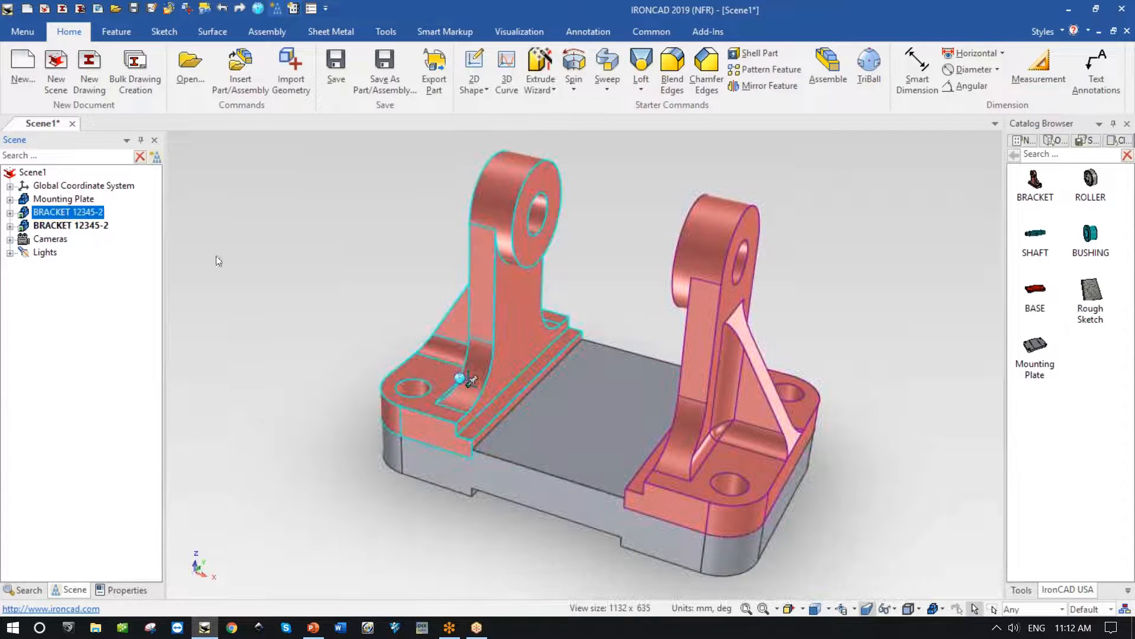
pyautogui.click(296, 283)
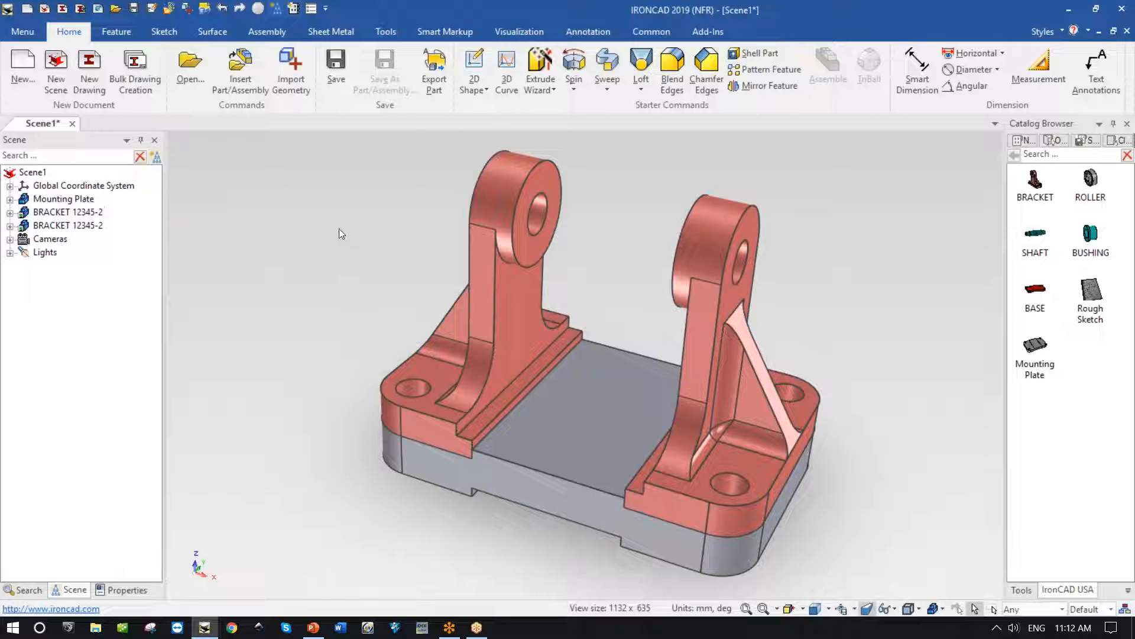
pyautogui.click(498, 179)
pyautogui.click(498, 180)
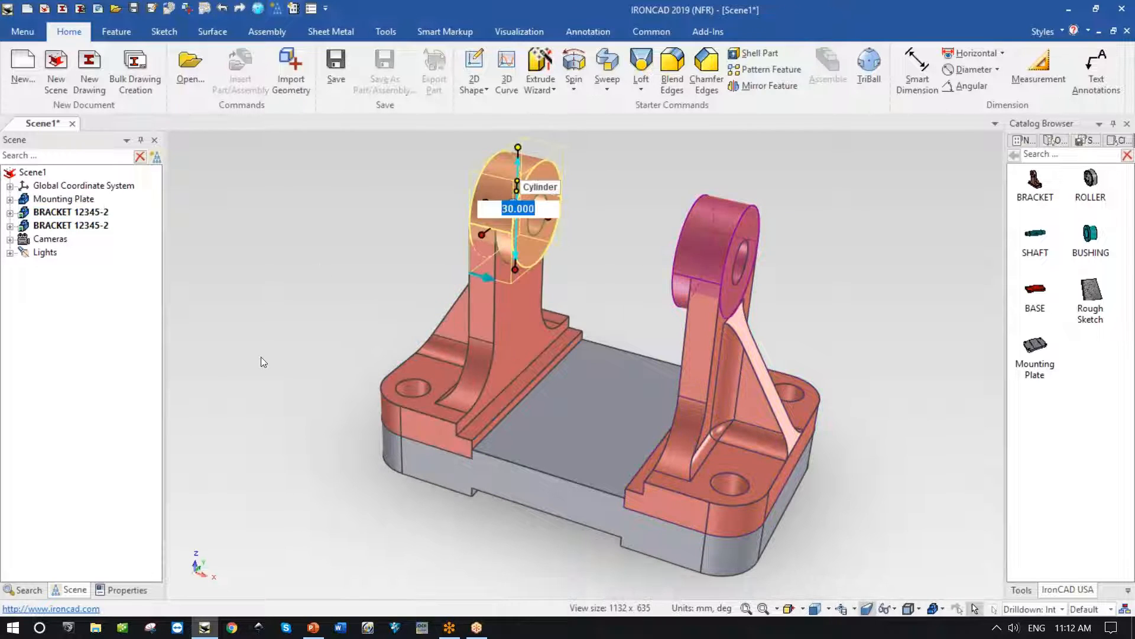
pyautogui.click(473, 315)
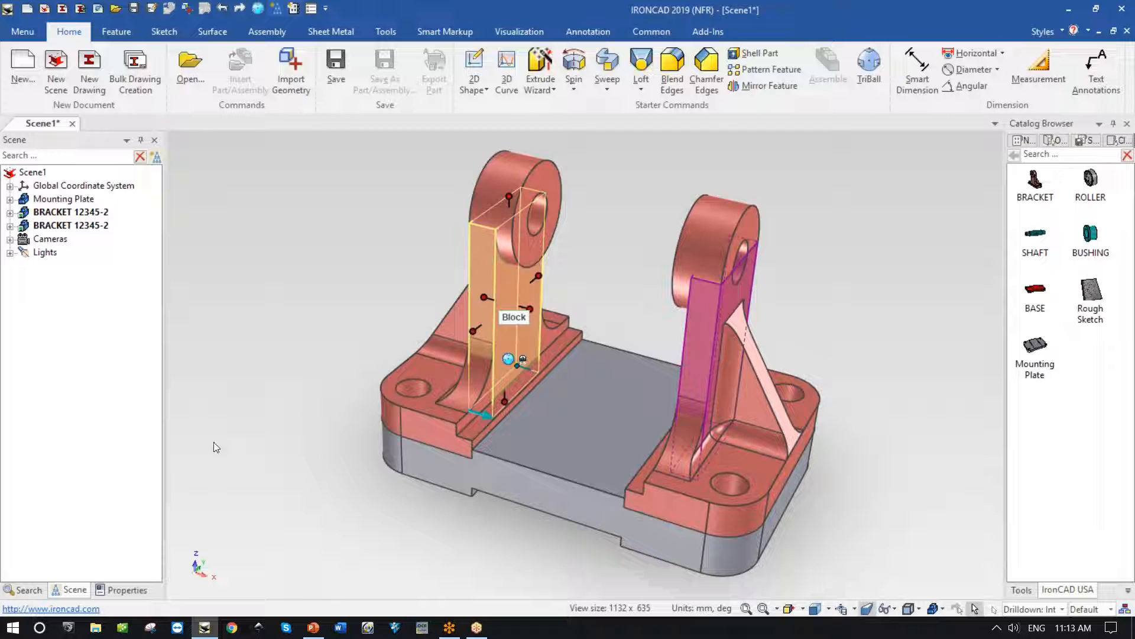
pyautogui.click(426, 362)
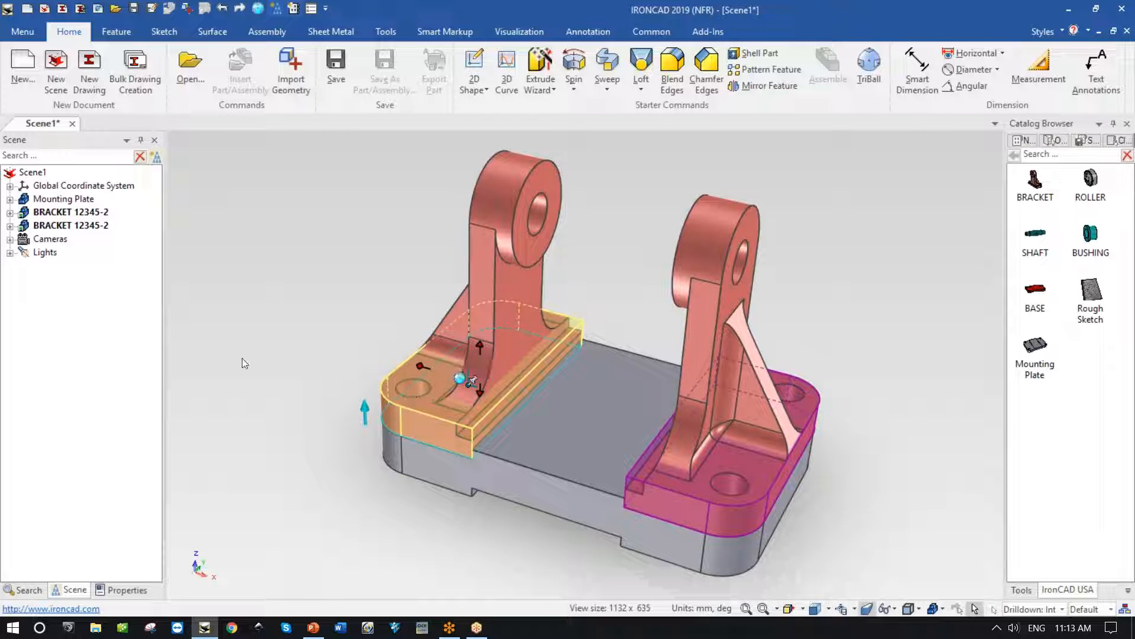
pyautogui.click(305, 335)
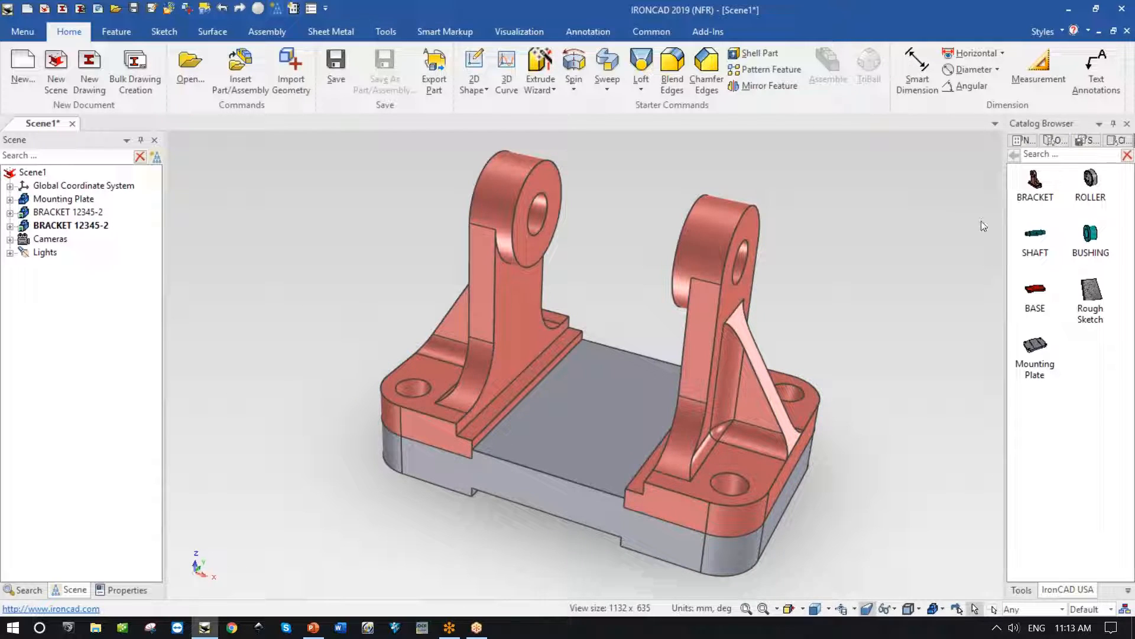
# Step: Insert the BUSHING from the catalog at the first bracket's bore and duplicate it on the linked bracket
pyautogui.moveTo(1091, 234); pyautogui.dragTo(532, 218)
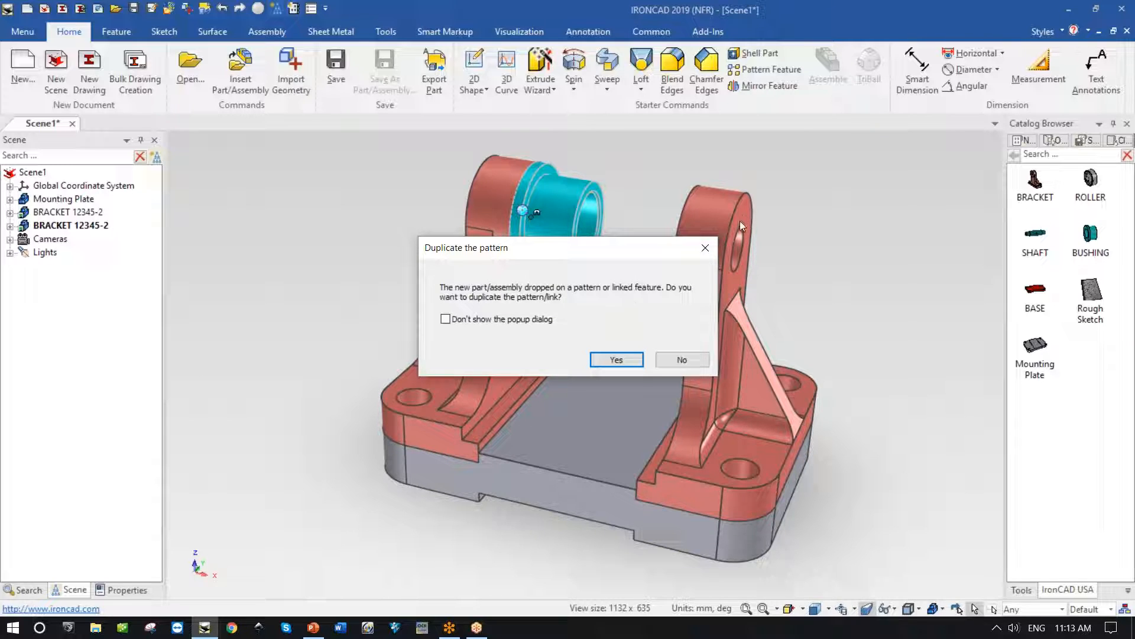
pyautogui.click(628, 357)
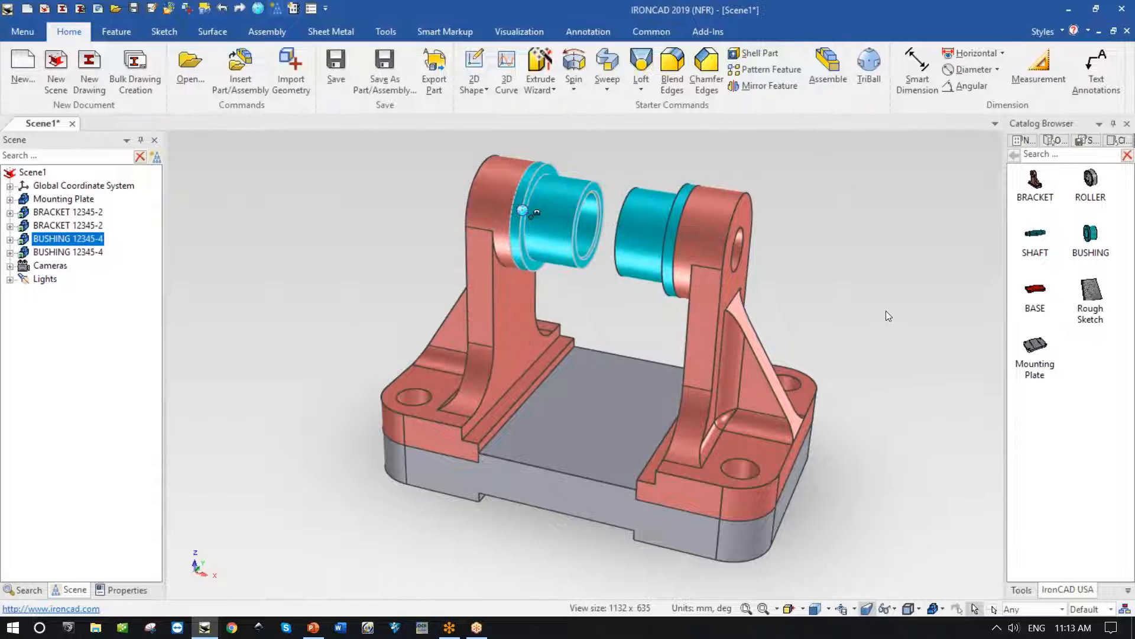
pyautogui.moveTo(949, 267); pyautogui.dragTo(505, 325, button='middle')
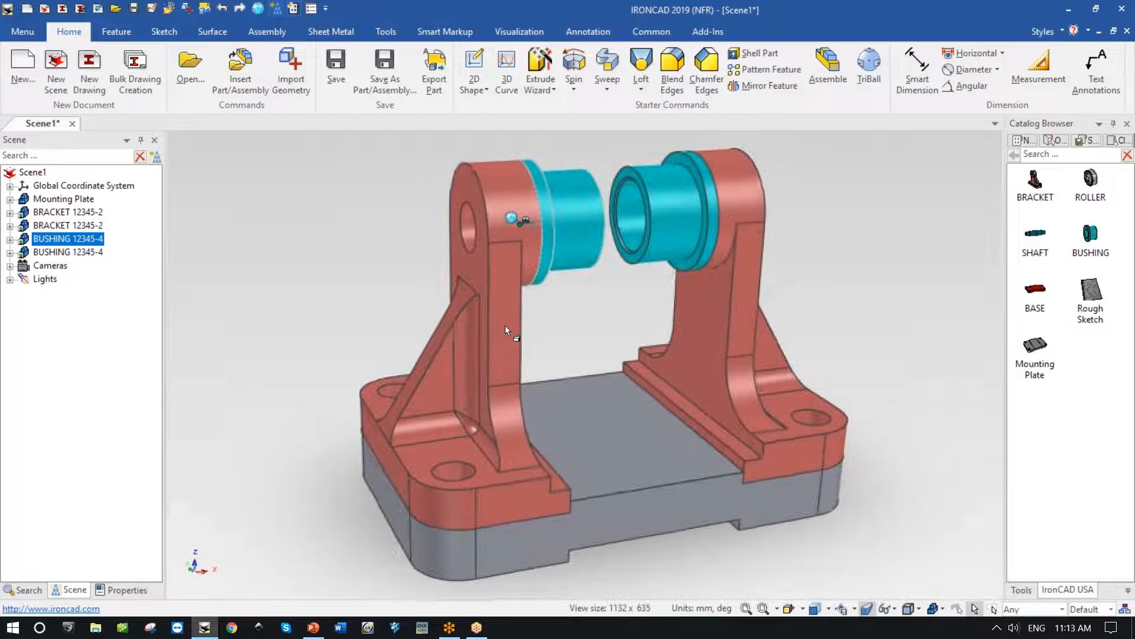
pyautogui.click(505, 321)
pyautogui.moveTo(790, 264); pyautogui.dragTo(485, 295, button='middle')
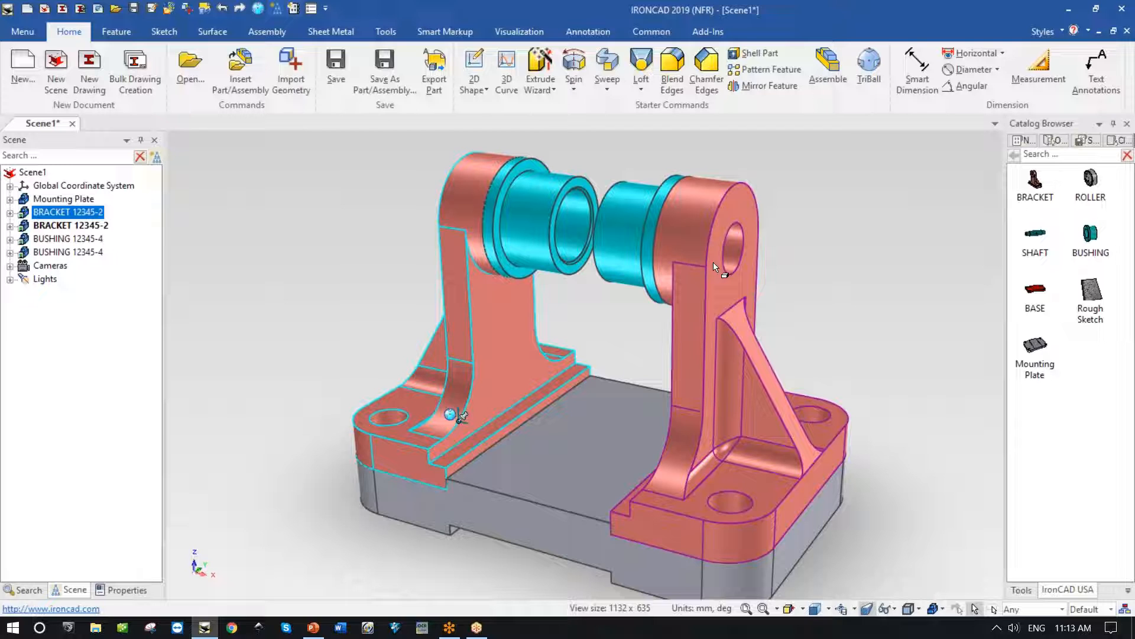
pyautogui.click(901, 279)
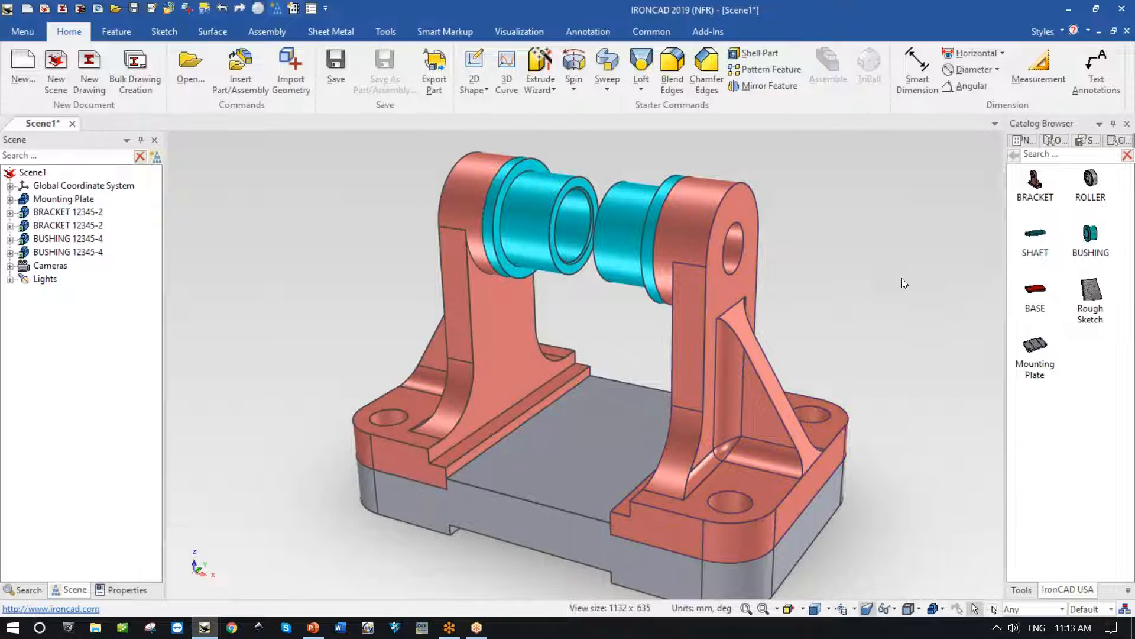
pyautogui.press('F8')
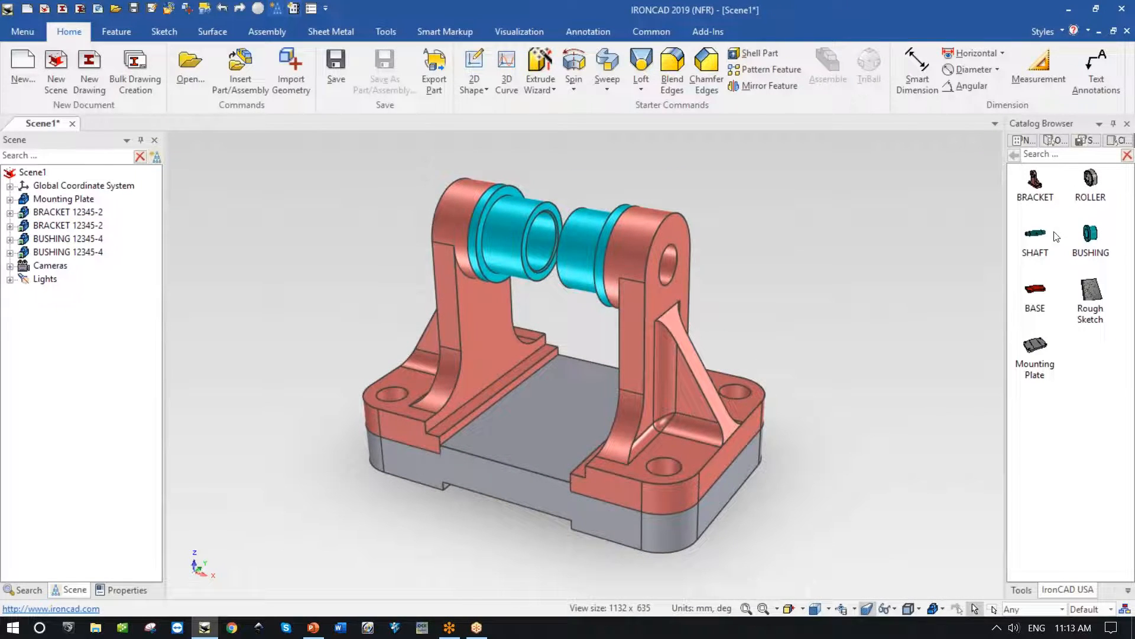
# Step: Insert the SHAFT from the catalog at the second bracket's outer bore without duplicating it, and activate its TriBall
pyautogui.moveTo(1035, 239); pyautogui.dragTo(667, 260)
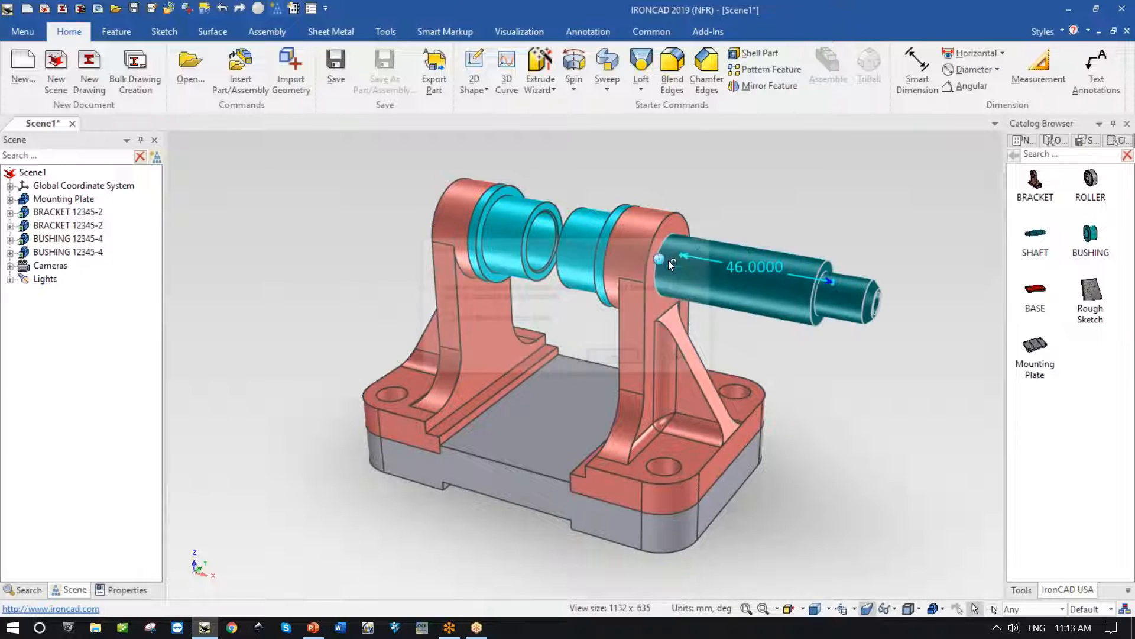
pyautogui.click(702, 363)
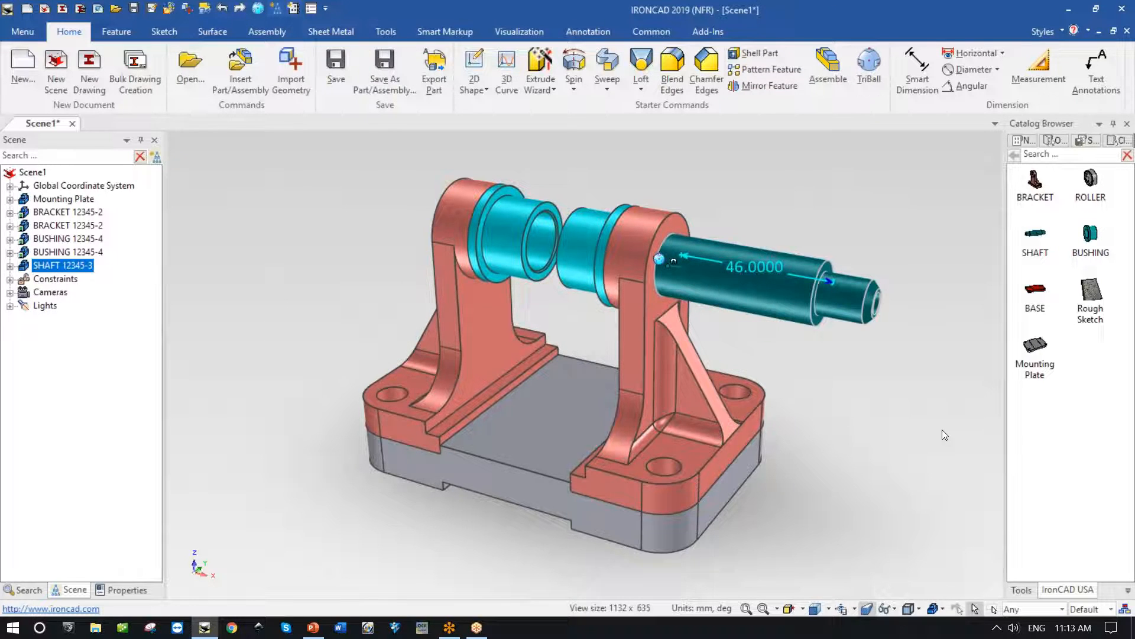
pyautogui.scroll(2, 942, 430)
pyautogui.press('F10')
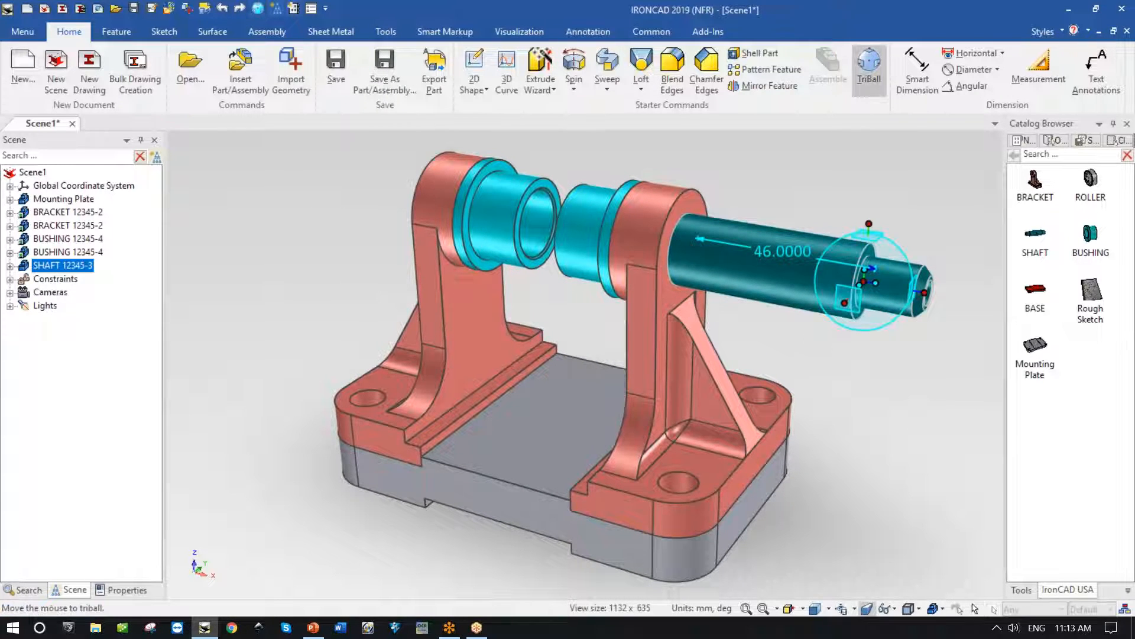
pyautogui.moveTo(762, 322); pyautogui.dragTo(917, 314, button='middle')
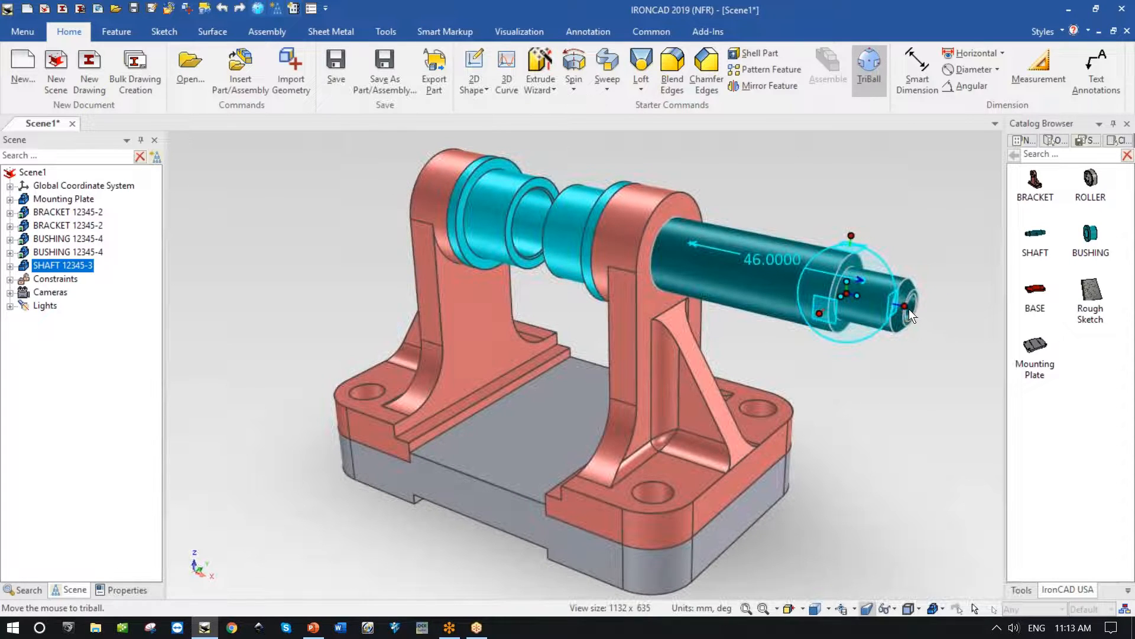
# Step: Slide the shaft along its axis to the center point of the adjacent bushing's flange, and close the TriBall
pyautogui.click(905, 306)
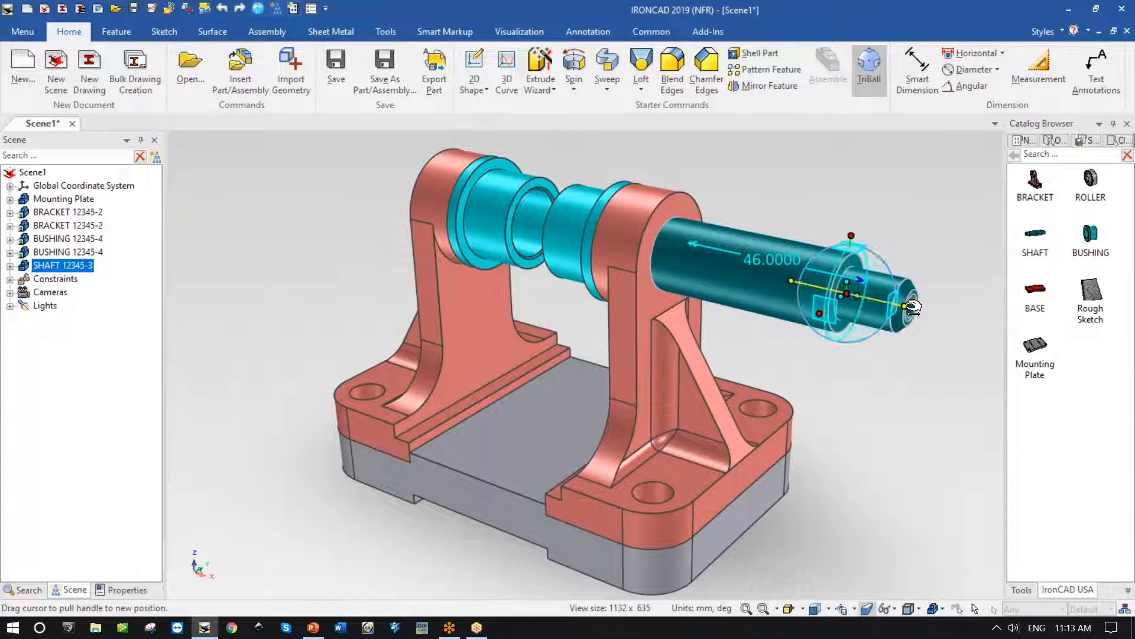
pyautogui.scroll(1, 959, 445)
pyautogui.scroll(1, 959, 445)
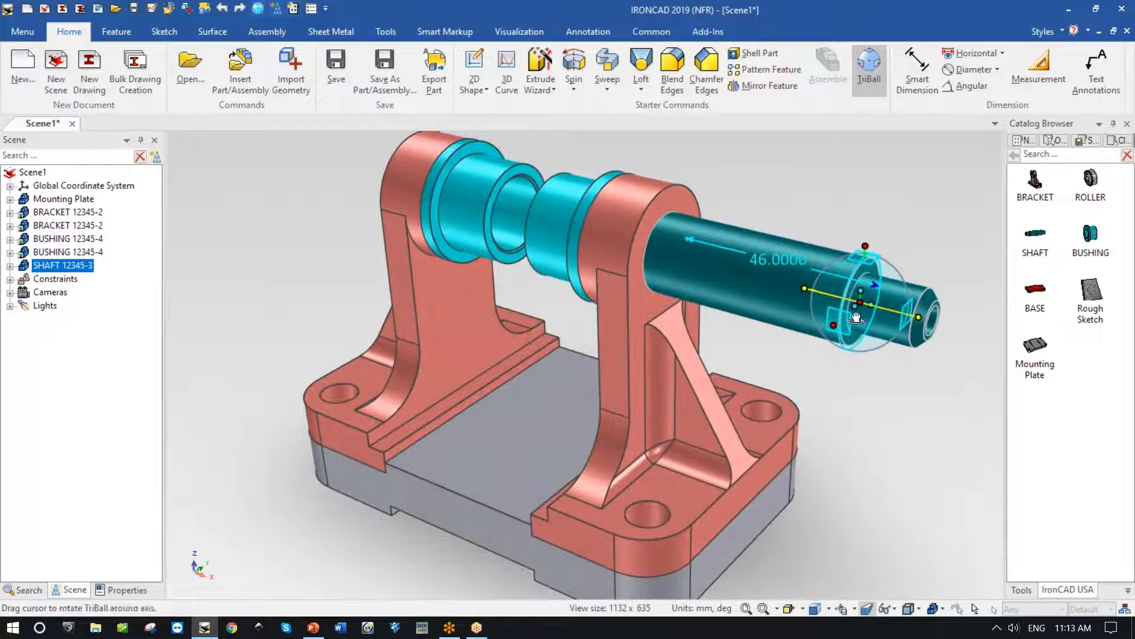
pyautogui.rightClick(865, 303)
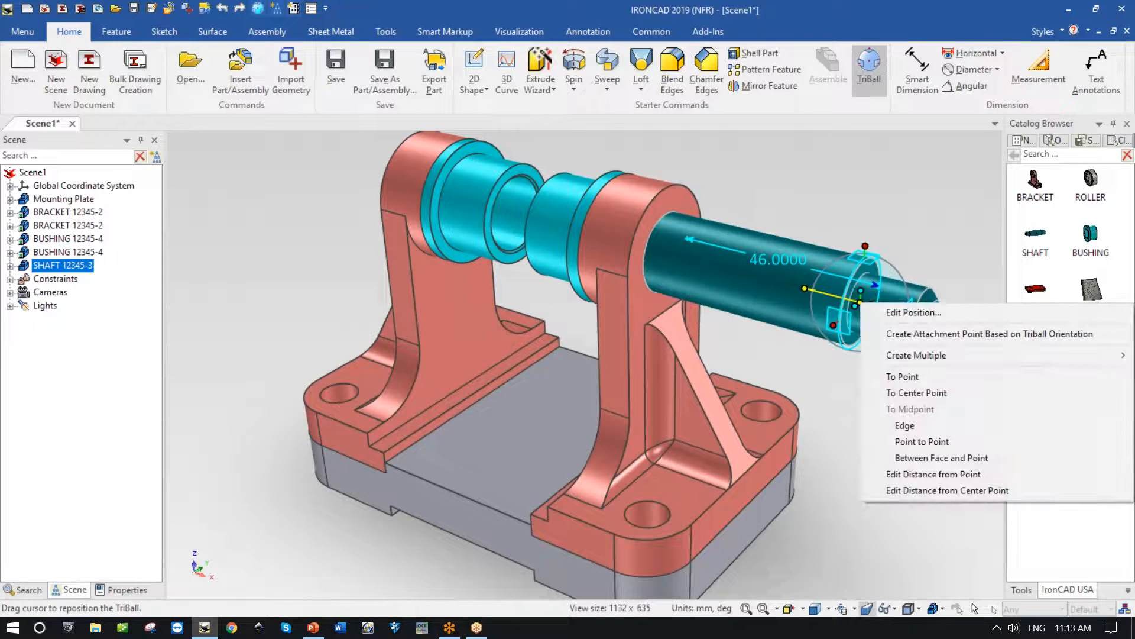
pyautogui.click(916, 393)
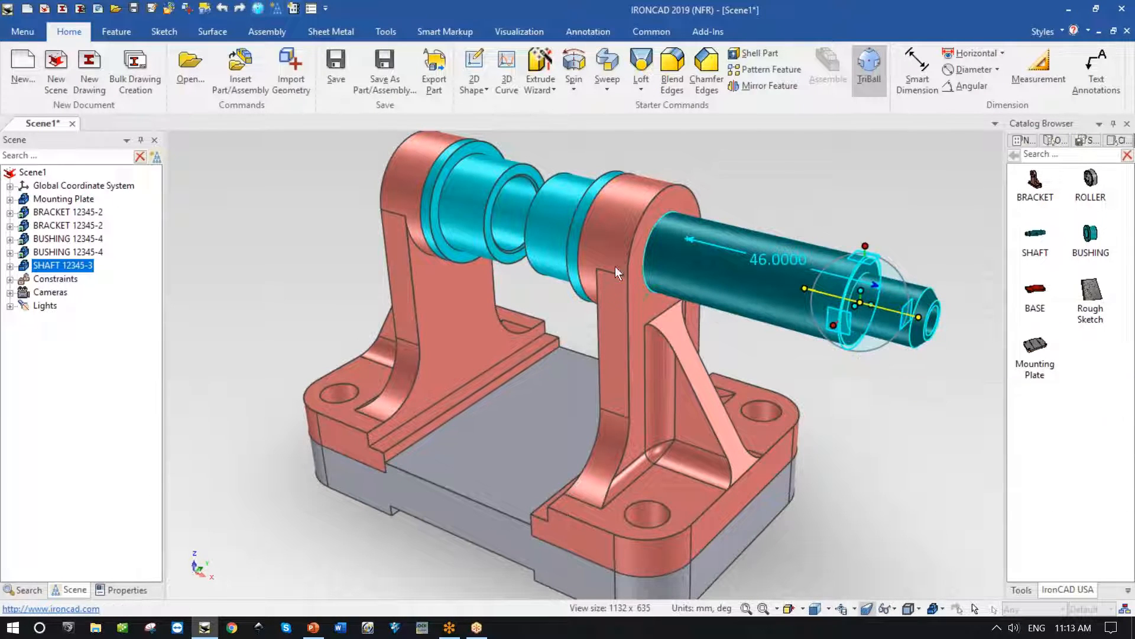
pyautogui.click(580, 238)
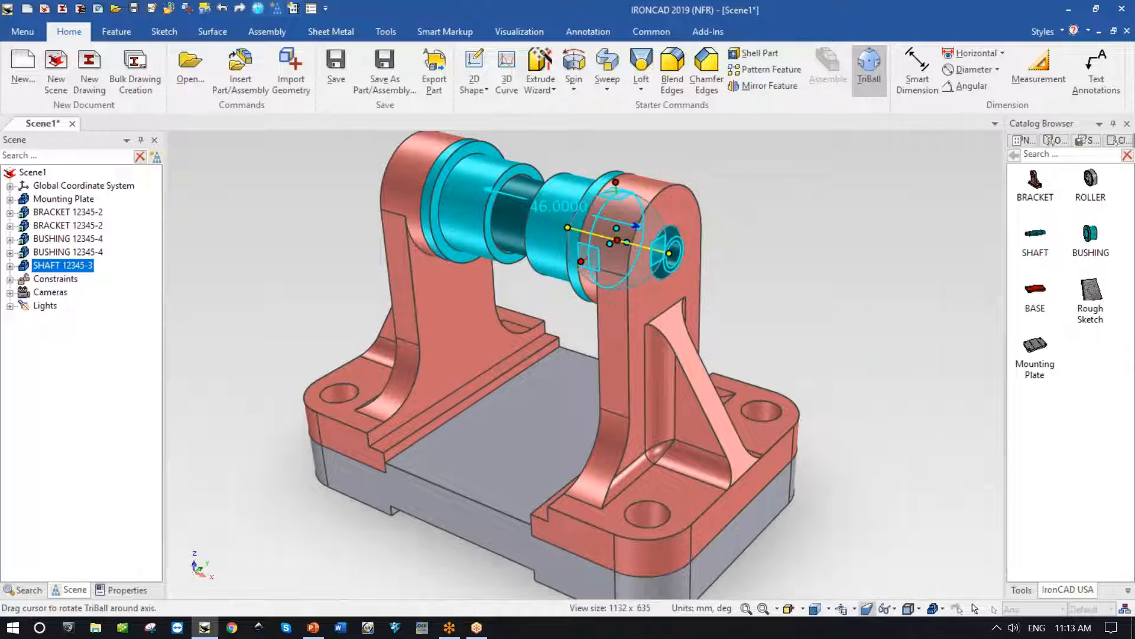
pyautogui.moveTo(827, 295); pyautogui.dragTo(825, 253, button='middle')
pyautogui.press('Escape')
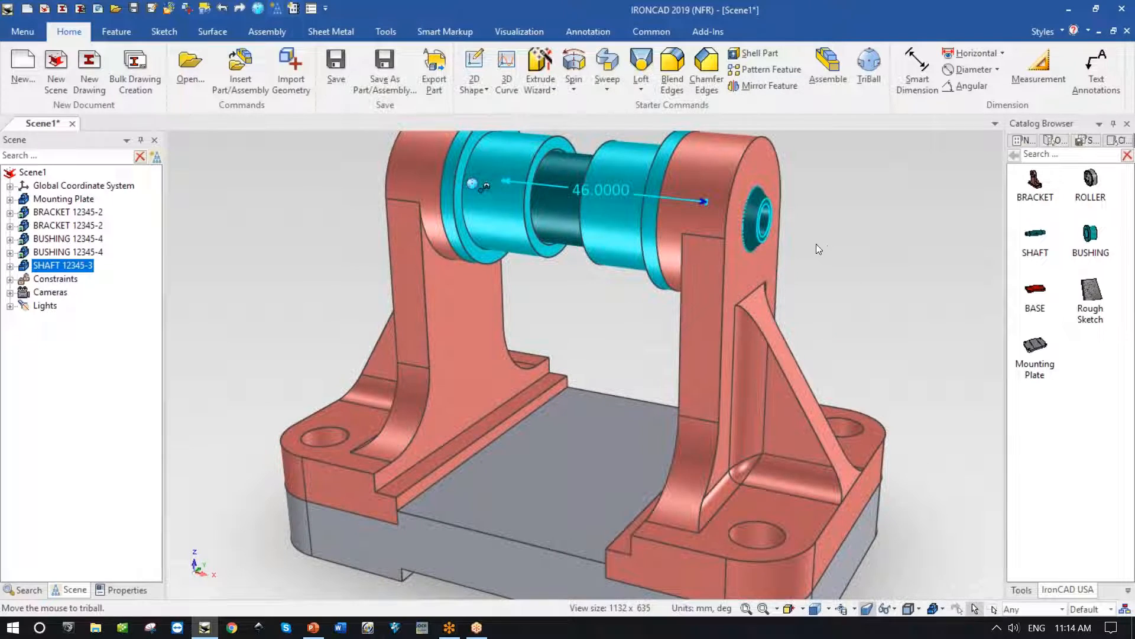
pyautogui.click(833, 234)
pyautogui.press('F8')
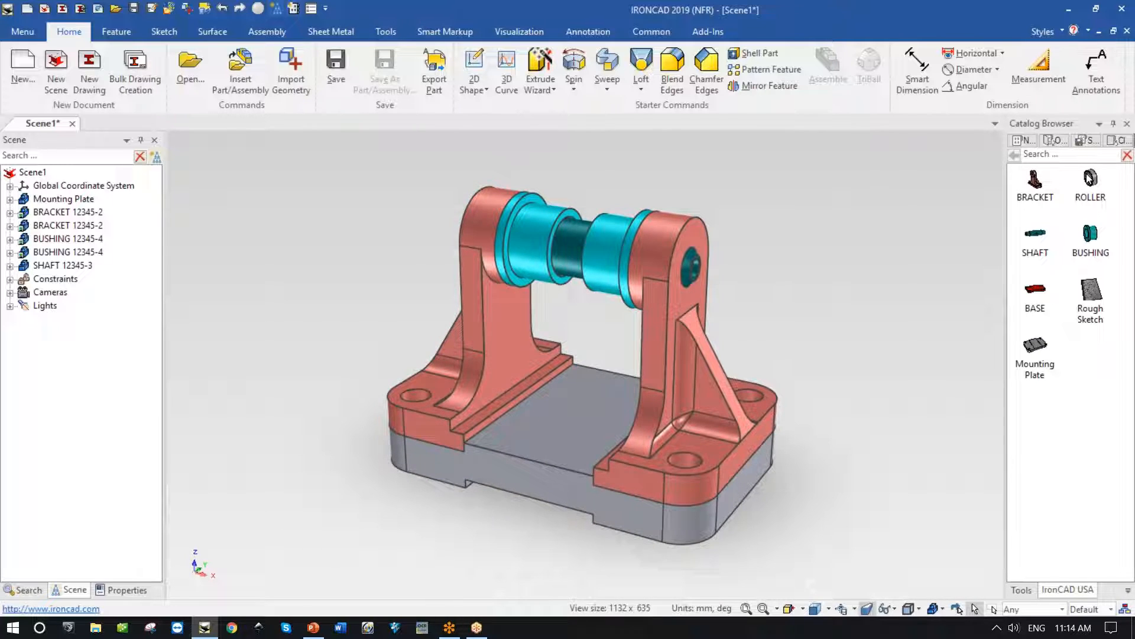
# Step: Undo the ROLLER dropped in empty space, insert it at the shaft's end, and slide it about 47.4 mm outward along its axis
pyautogui.moveTo(1092, 182); pyautogui.dragTo(862, 267)
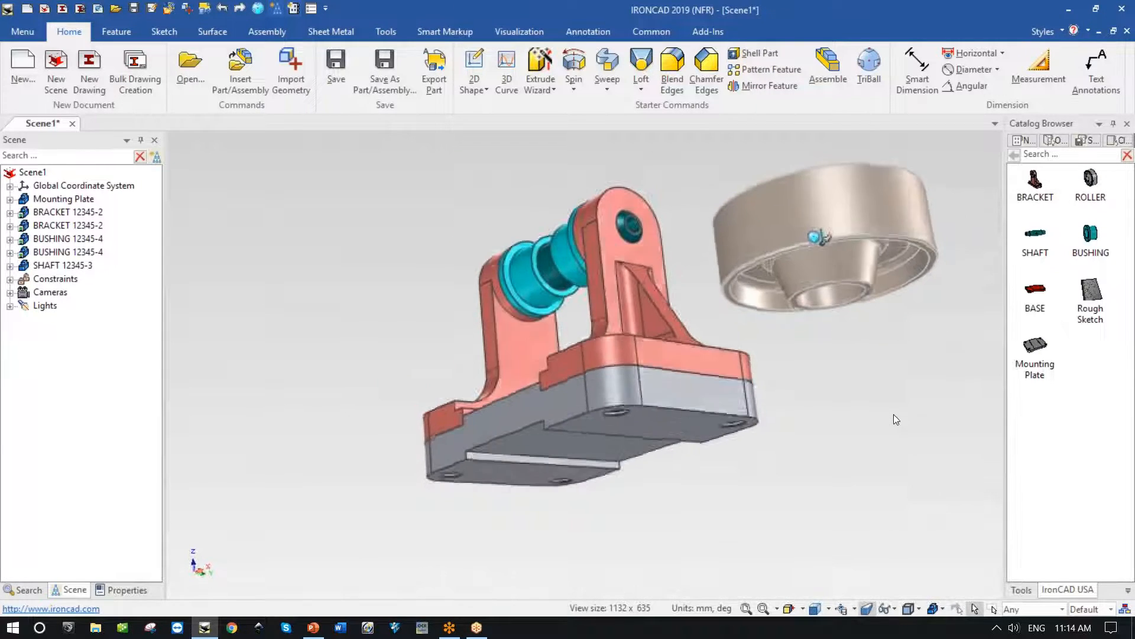
pyautogui.click(222, 9)
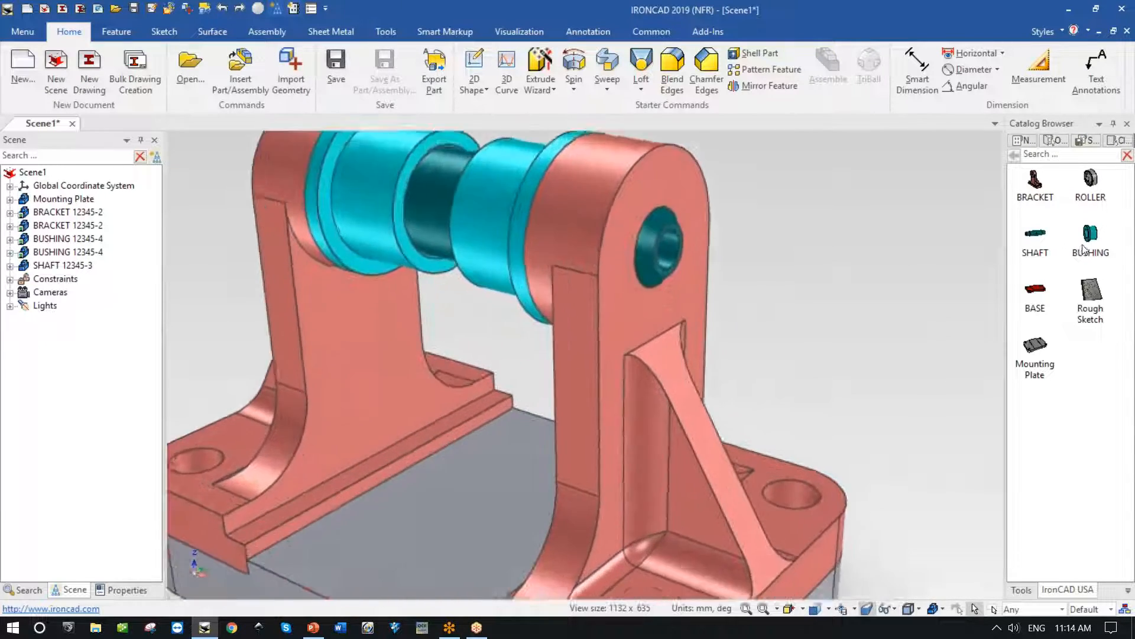
pyautogui.moveTo(786, 255); pyautogui.dragTo(604, 301)
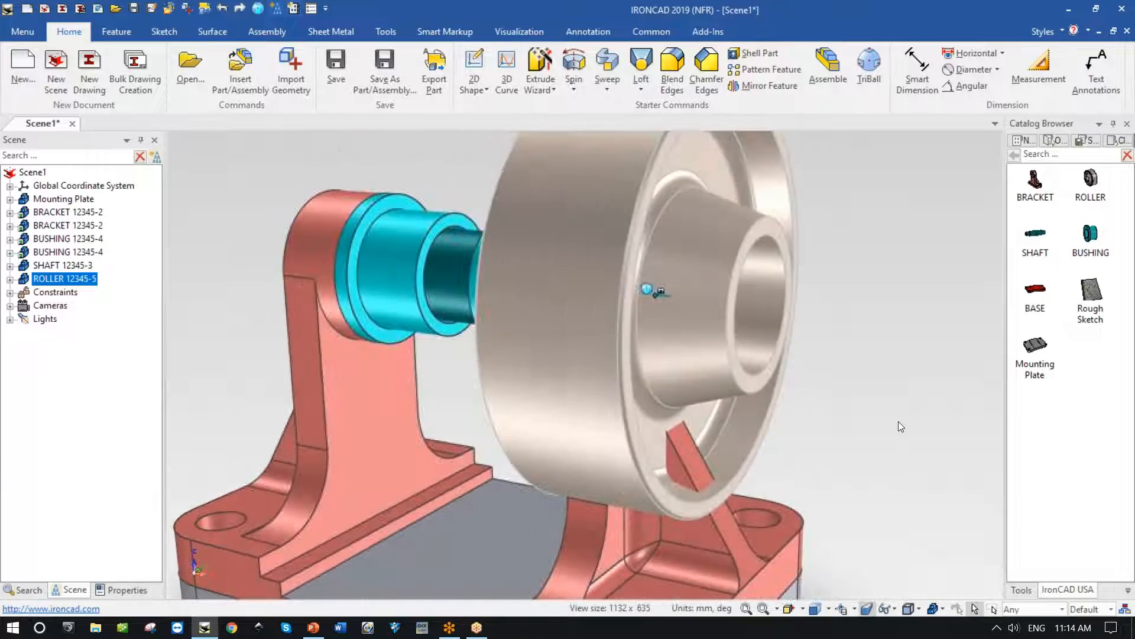
pyautogui.press('F10')
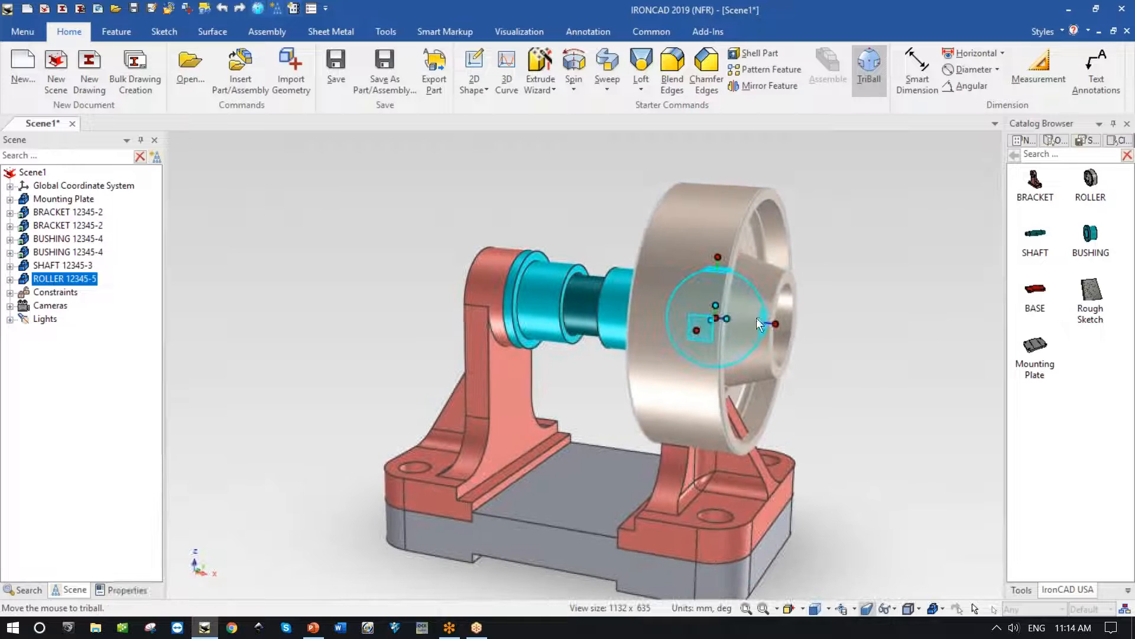
pyautogui.click(780, 323)
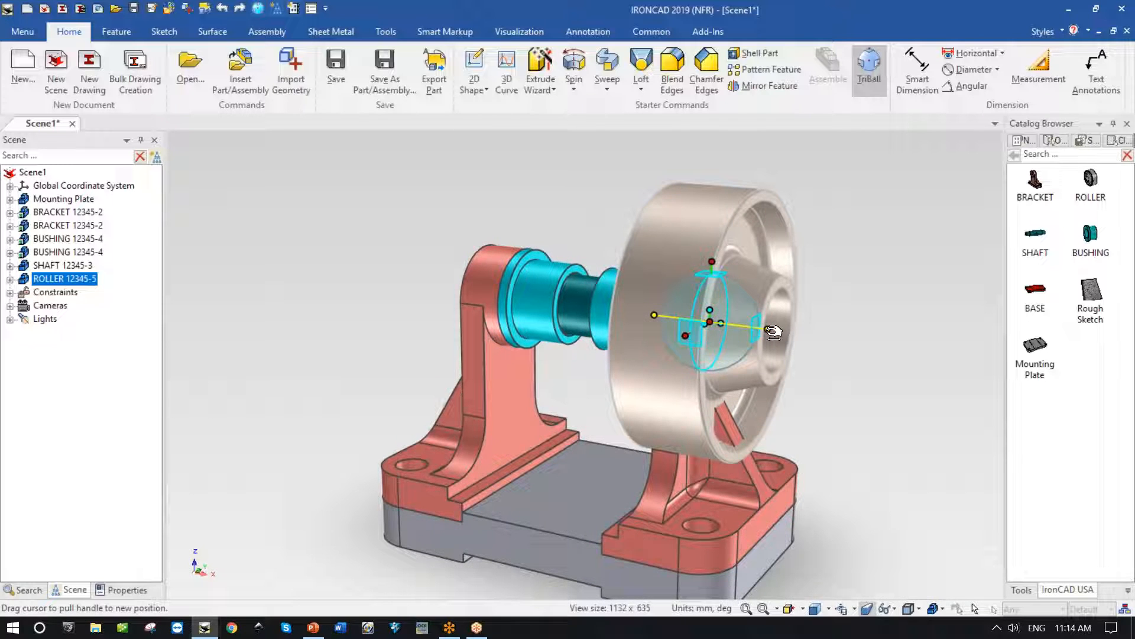
pyautogui.moveTo(774, 334); pyautogui.dragTo(950, 329)
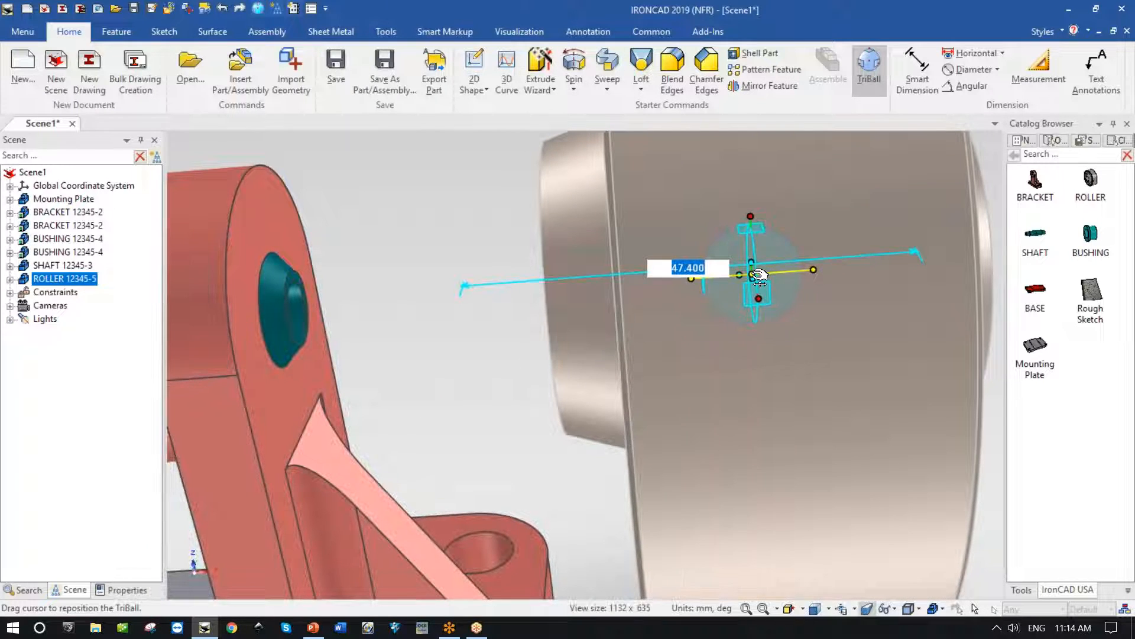
# Step: Move the roller along its axis to the point-to-point midpoint between the two bushings, and close the TriBall
pyautogui.rightClick(755, 275)
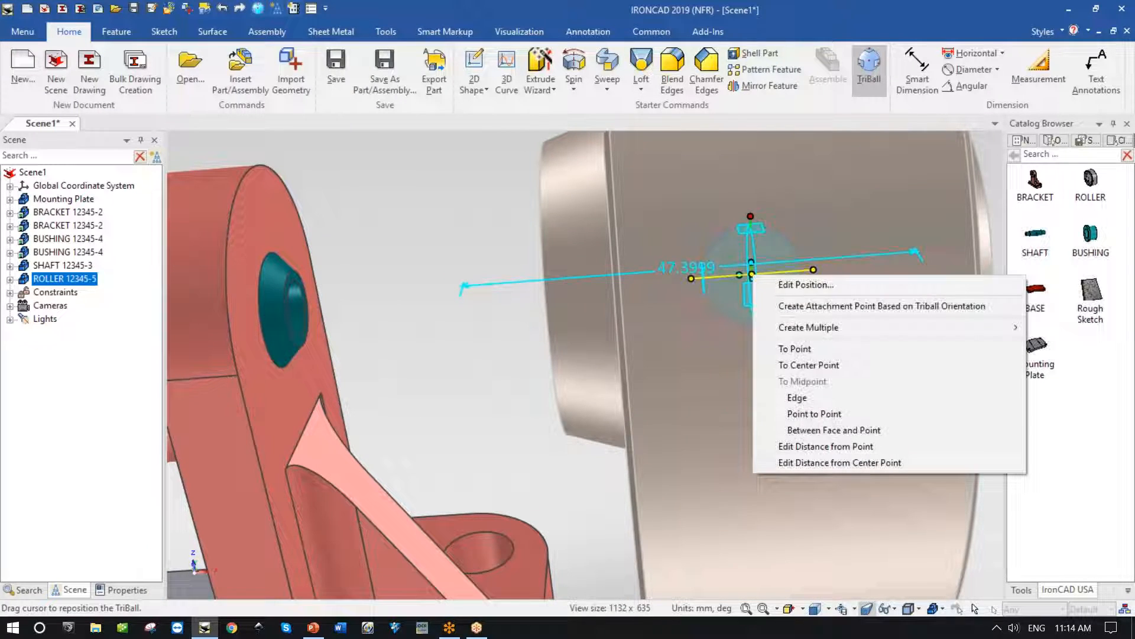
pyautogui.click(828, 412)
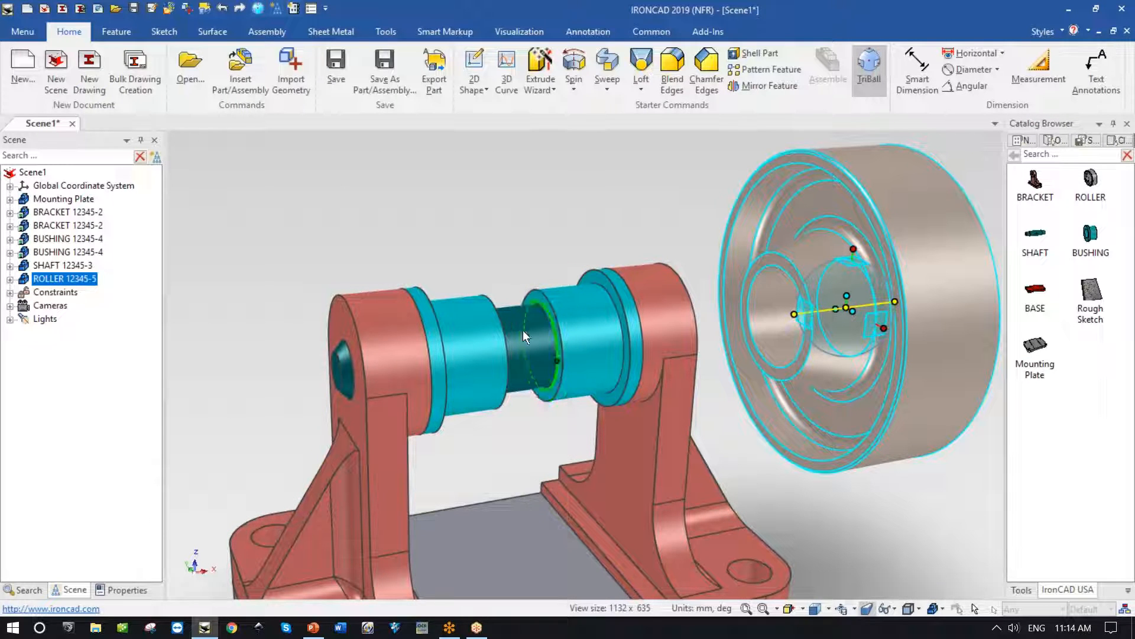
pyautogui.click(503, 332)
pyautogui.moveTo(885, 349); pyautogui.dragTo(791, 305, button='middle')
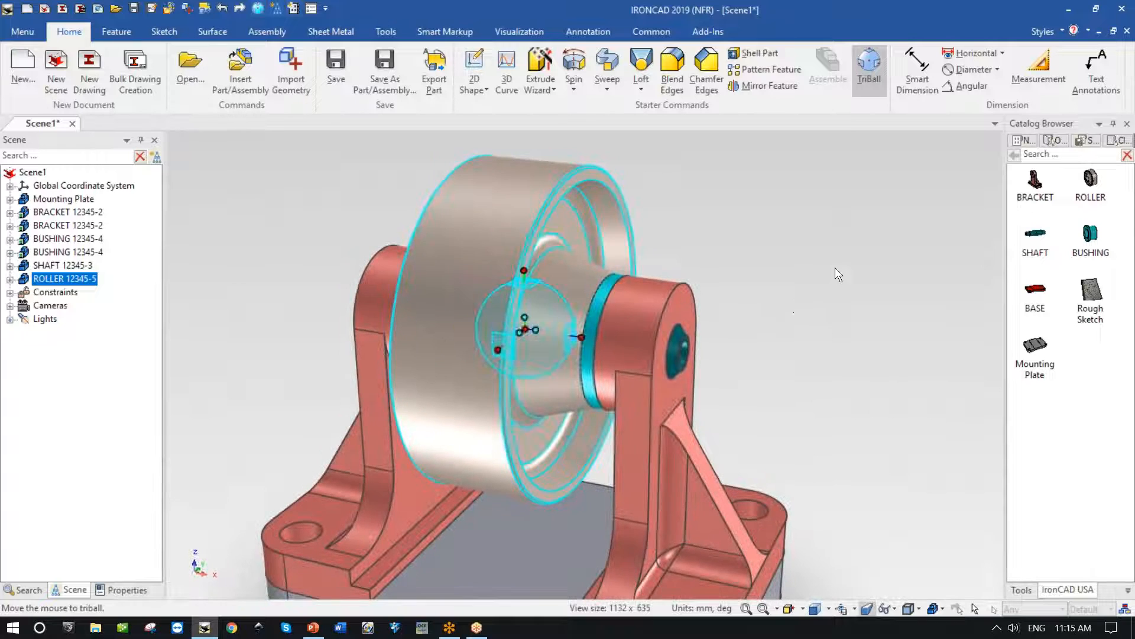
pyautogui.click(813, 274)
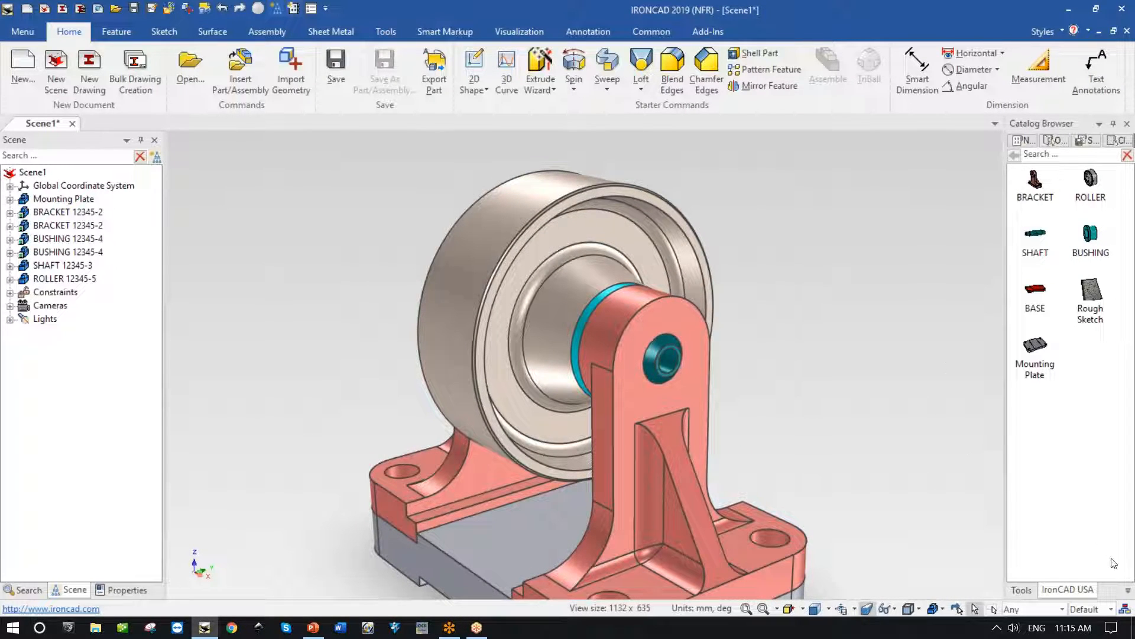
# Step: Insert an H Cylinder hole from the Starter catalog on the roller's web face and set its diameter to 8 mm
pyautogui.click(1129, 591)
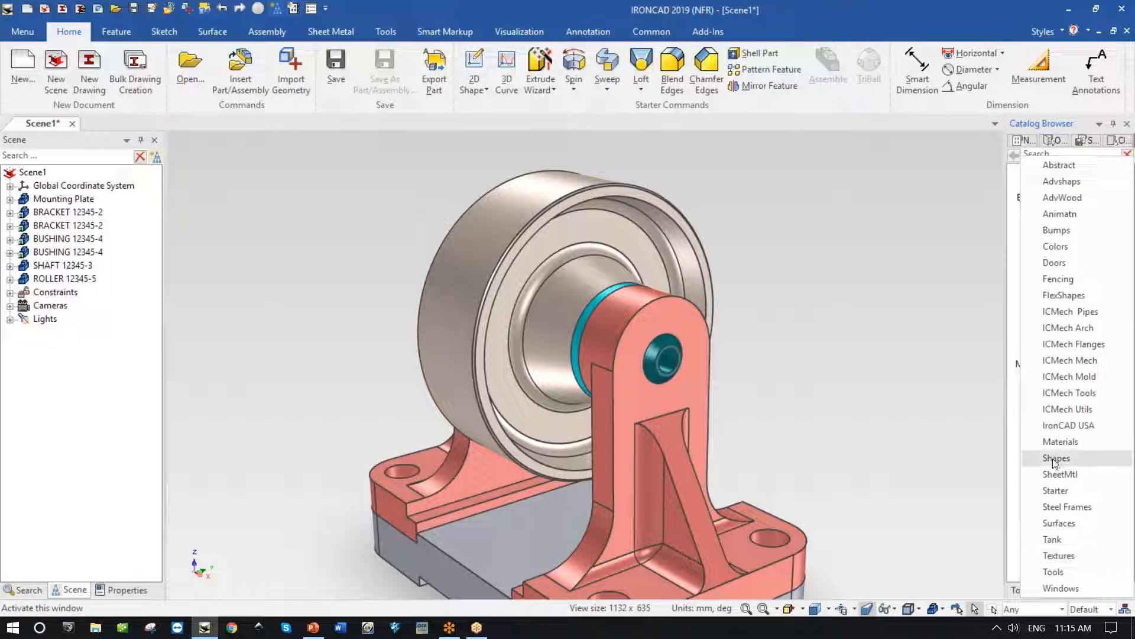
pyautogui.click(1027, 486)
pyautogui.scroll(4, 885, 398)
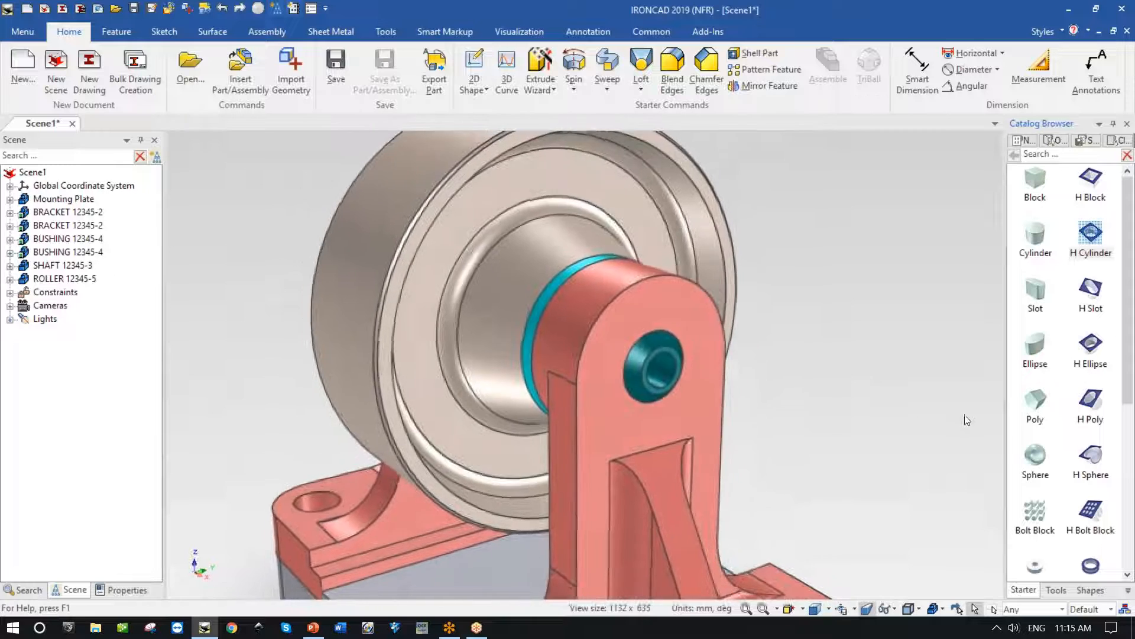
pyautogui.moveTo(1094, 239); pyautogui.dragTo(534, 212)
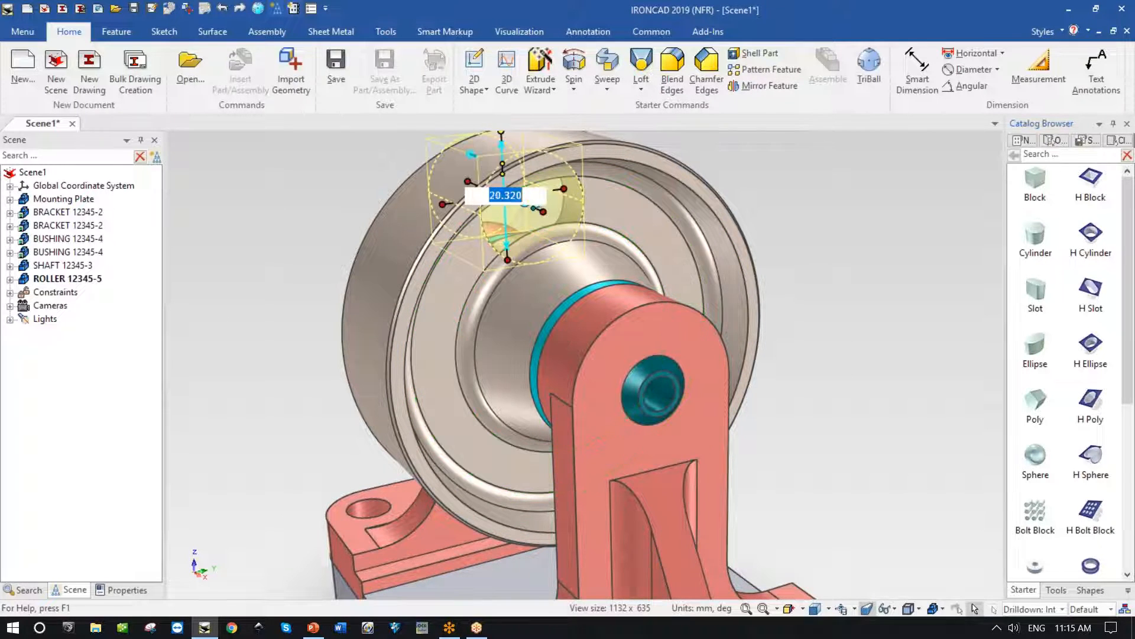
pyautogui.click(570, 188)
pyautogui.write('8')
pyautogui.press('Return')
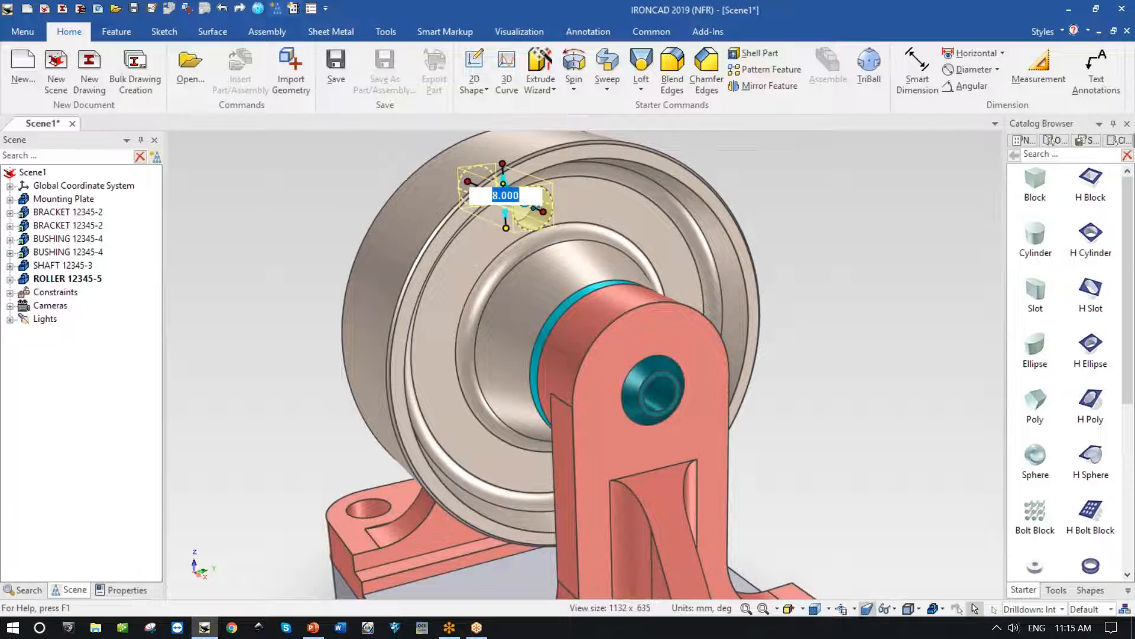
# Step: Detach the hole's TriBall and relocate it to the center point of the bushing's circular edge on the roller axis
pyautogui.moveTo(569, 190); pyautogui.dragTo(541, 256, button='middle')
pyautogui.press('F10')
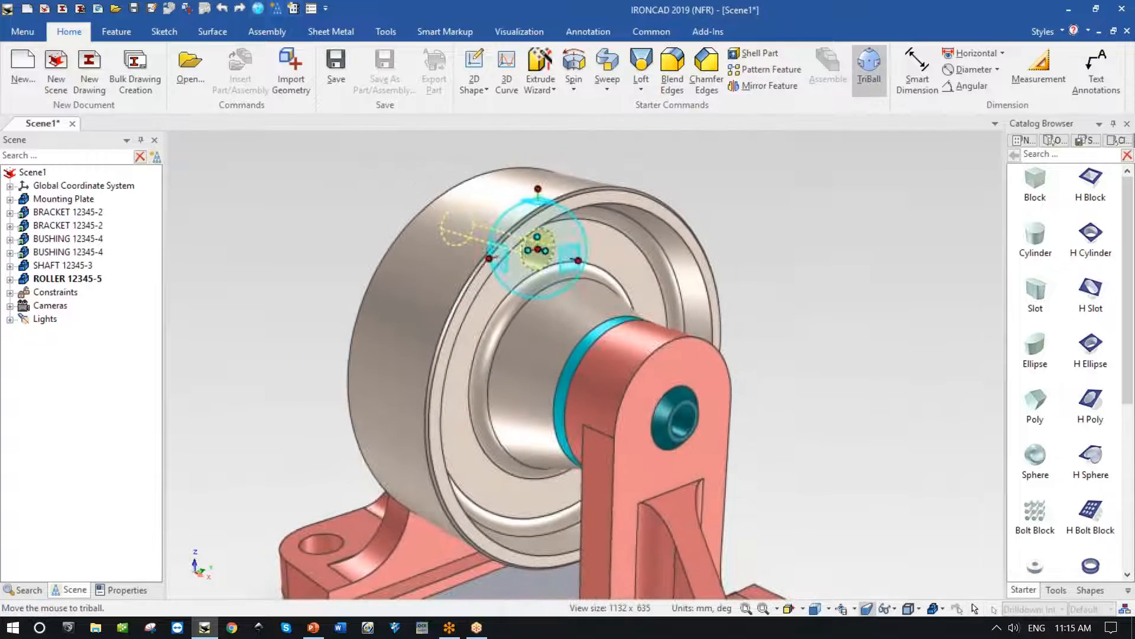
pyautogui.rightClick(545, 251)
pyautogui.click(638, 336)
pyautogui.click(576, 346)
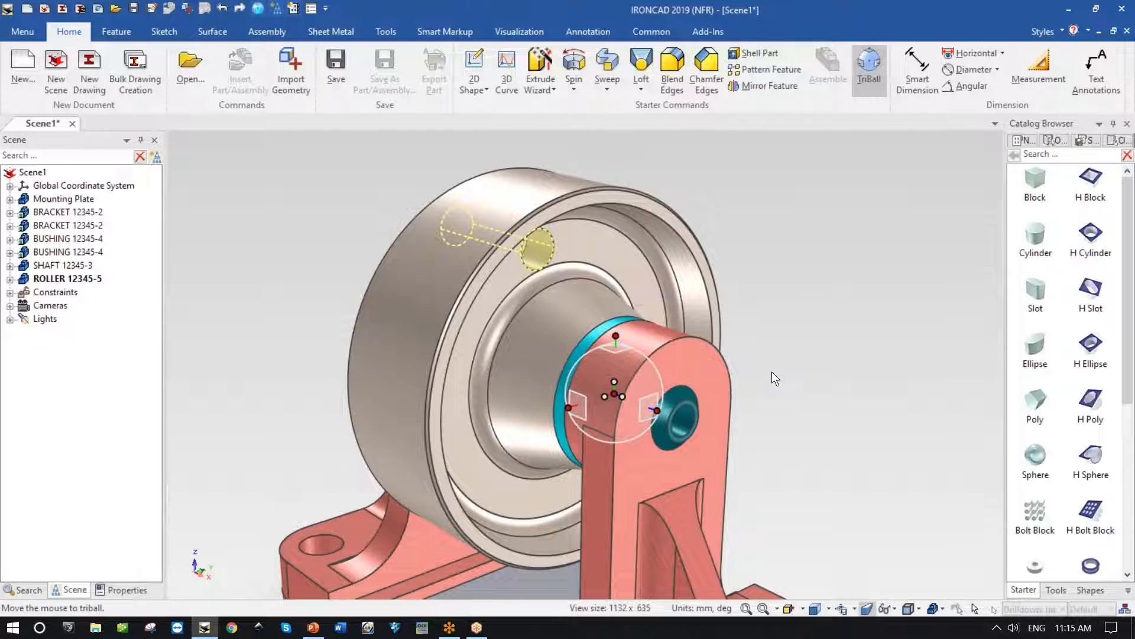
# Step: Create a radial pattern of the hole around the roller axis with 18 instances at an angle of 360/18
pyautogui.moveTo(771, 404); pyautogui.dragTo(596, 390, button='middle')
pyautogui.click(601, 390)
pyautogui.moveTo(548, 387); pyautogui.dragTo(555, 373, button='right')
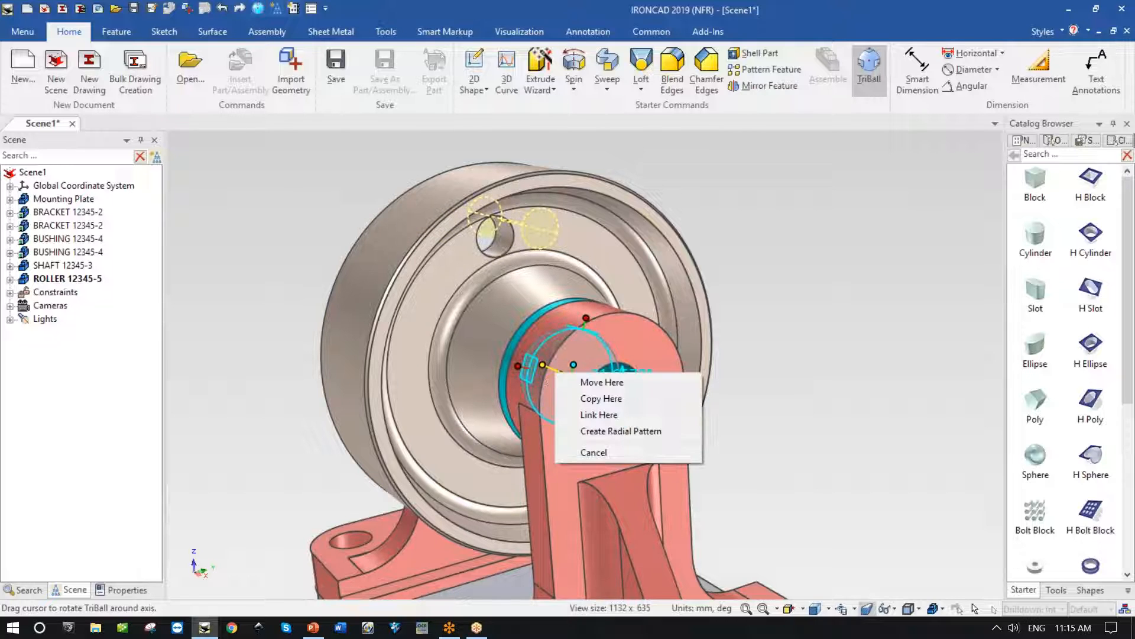
pyautogui.click(658, 431)
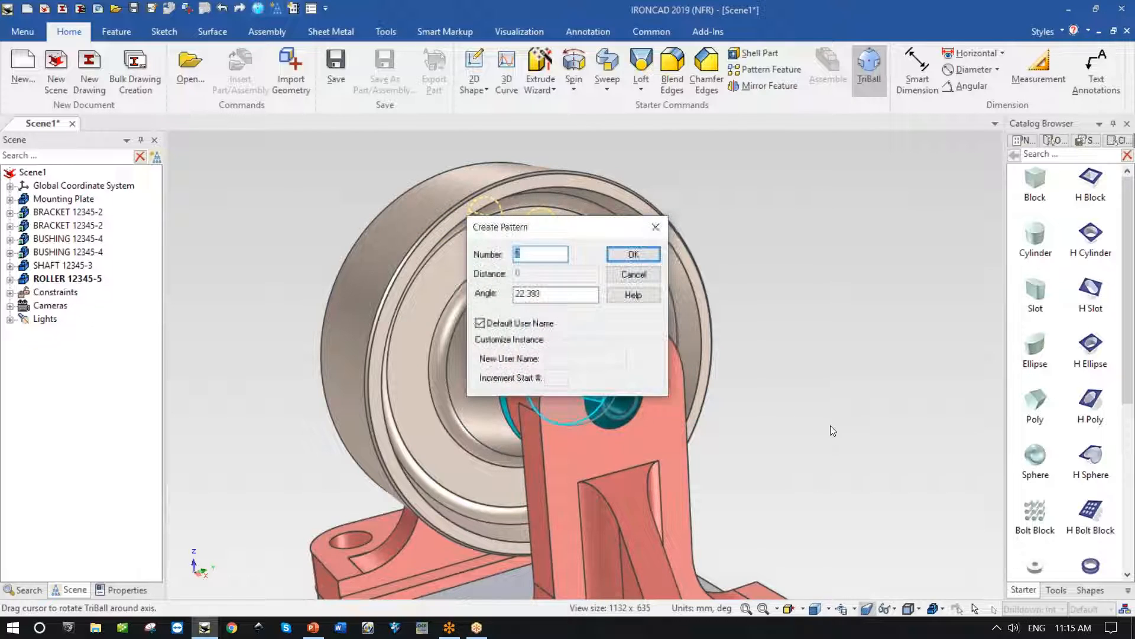
pyautogui.write('18')
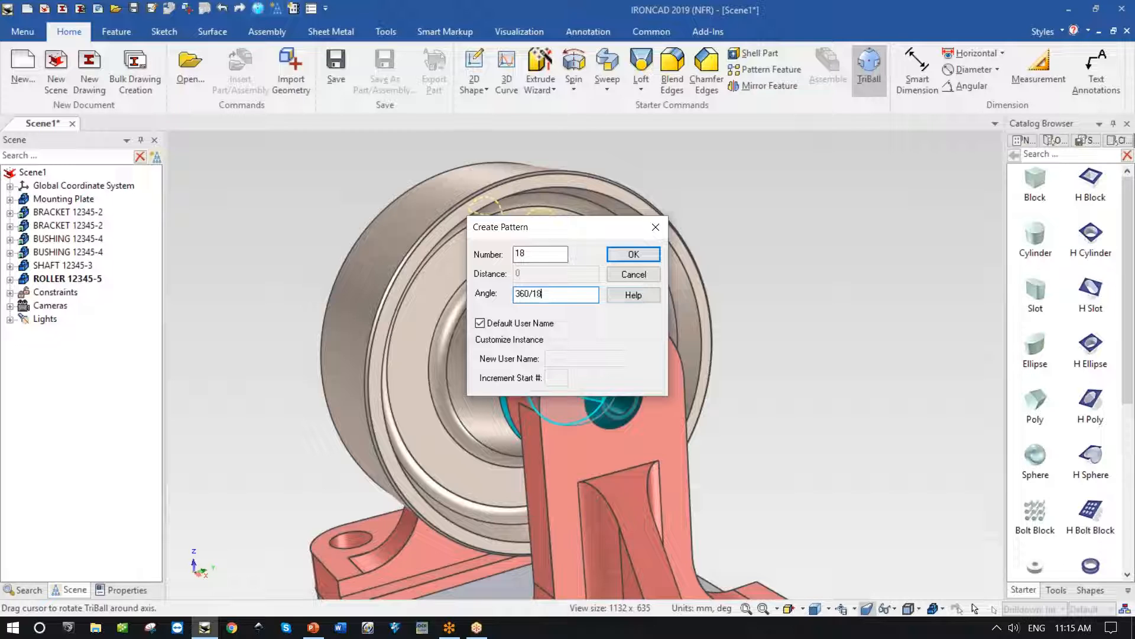
pyautogui.click(633, 256)
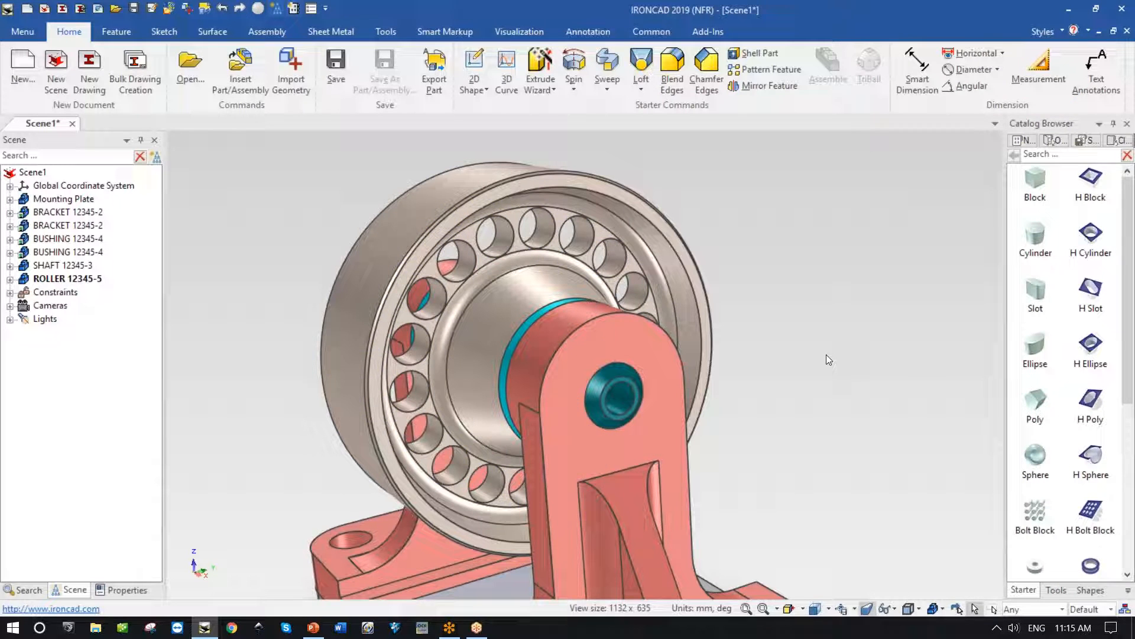
pyautogui.scroll(-5, 835, 355)
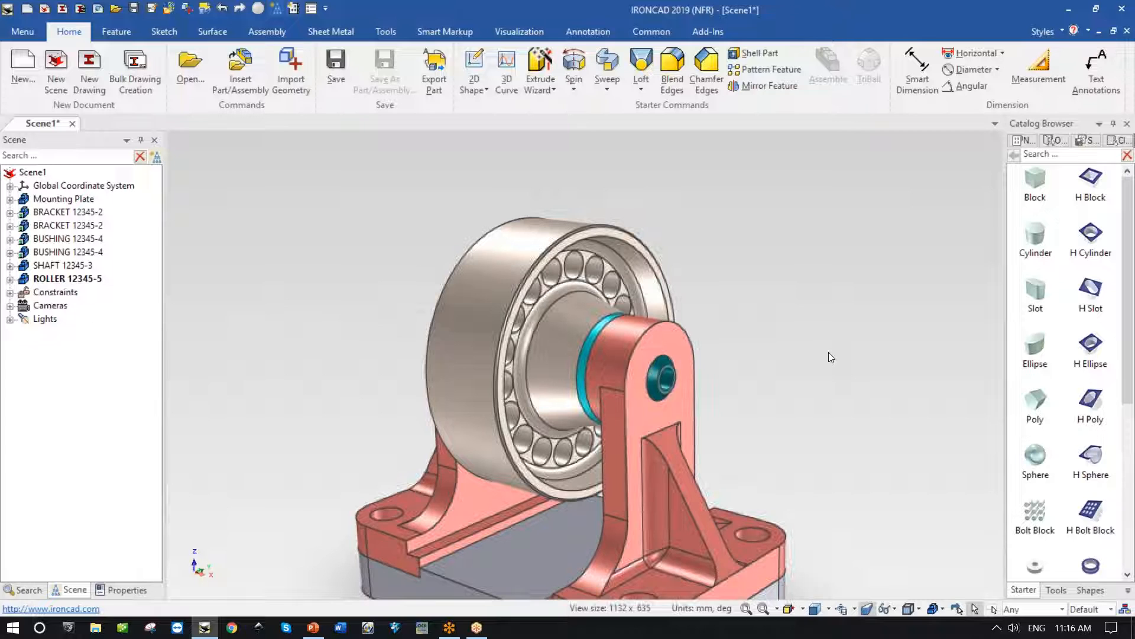
pyautogui.moveTo(828, 352)
pyautogui.mouseDown(button='middle')
pyautogui.moveTo(787, 355)
pyautogui.moveTo(834, 353)
pyautogui.mouseUp(button='middle')
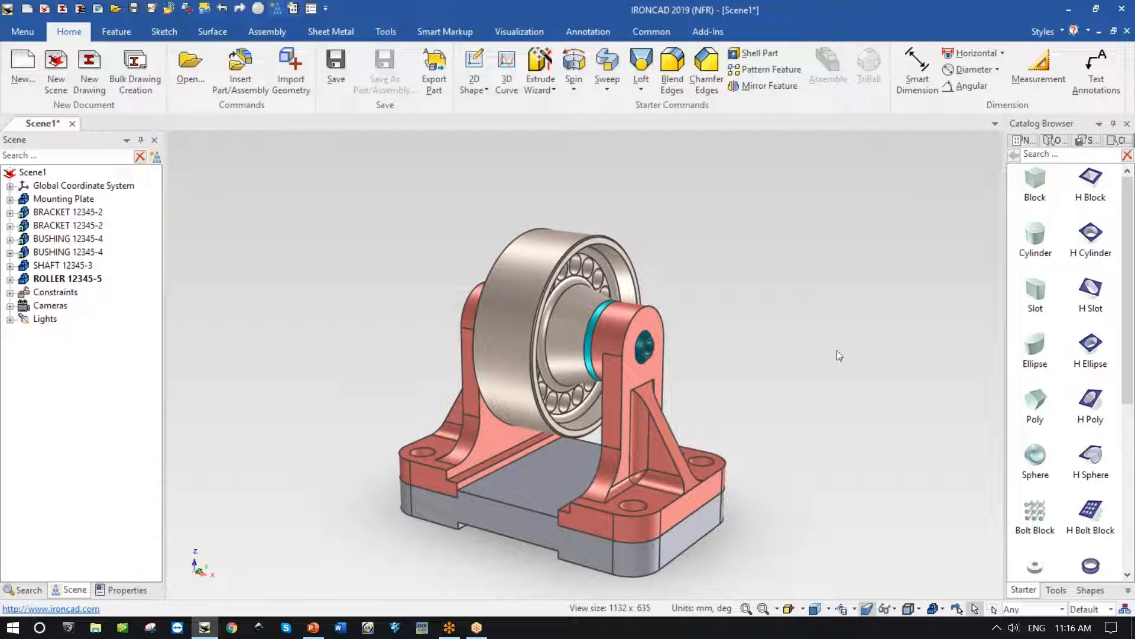
pyautogui.click(1057, 590)
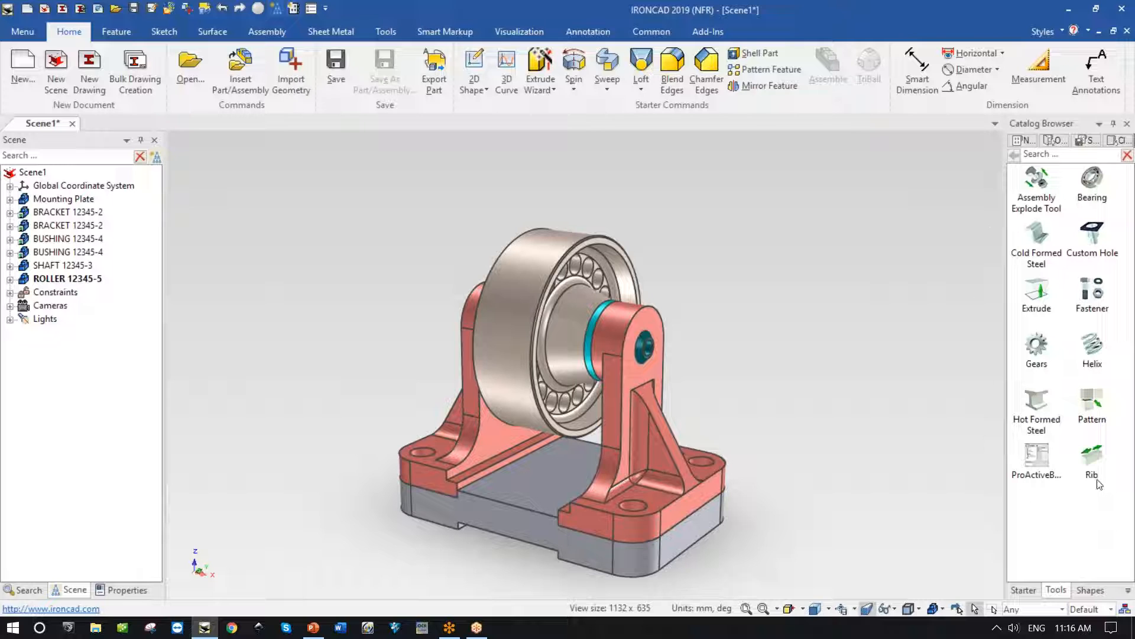
pyautogui.click(1091, 590)
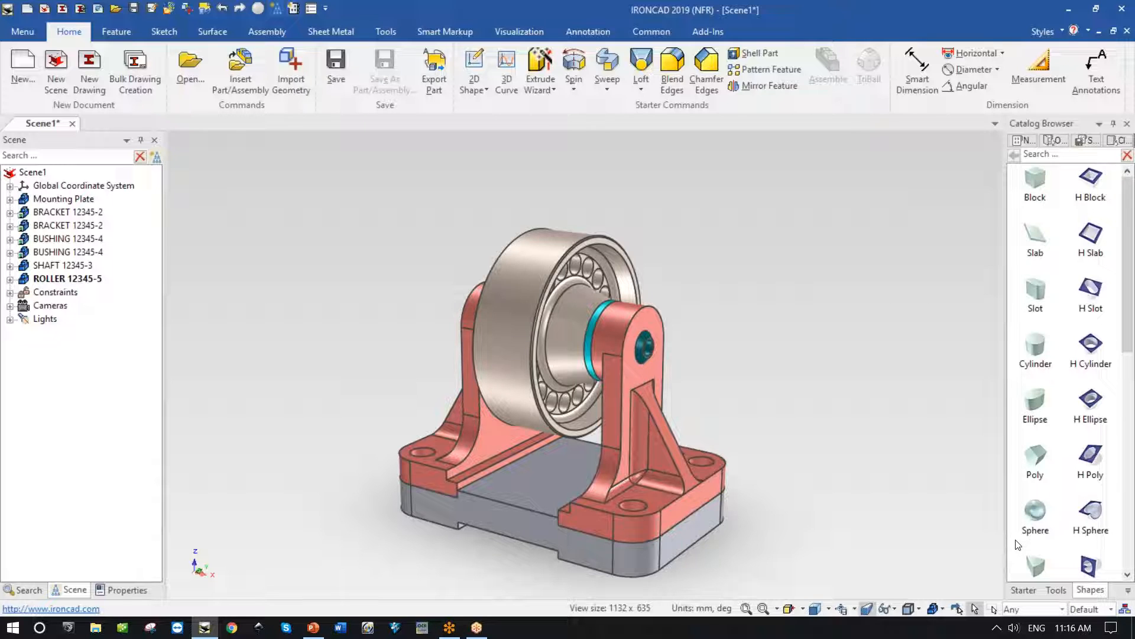
# Step: Open the TraceParts Community online library in the web browser from the add-ins
pyautogui.click(714, 30)
pyautogui.click(763, 90)
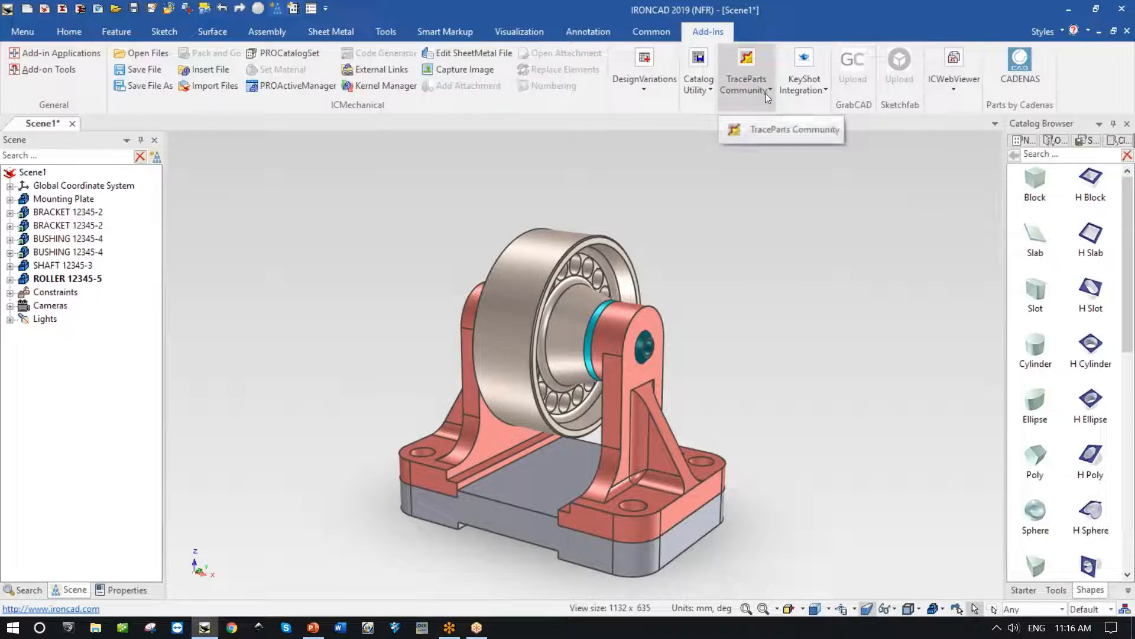
pyautogui.click(753, 131)
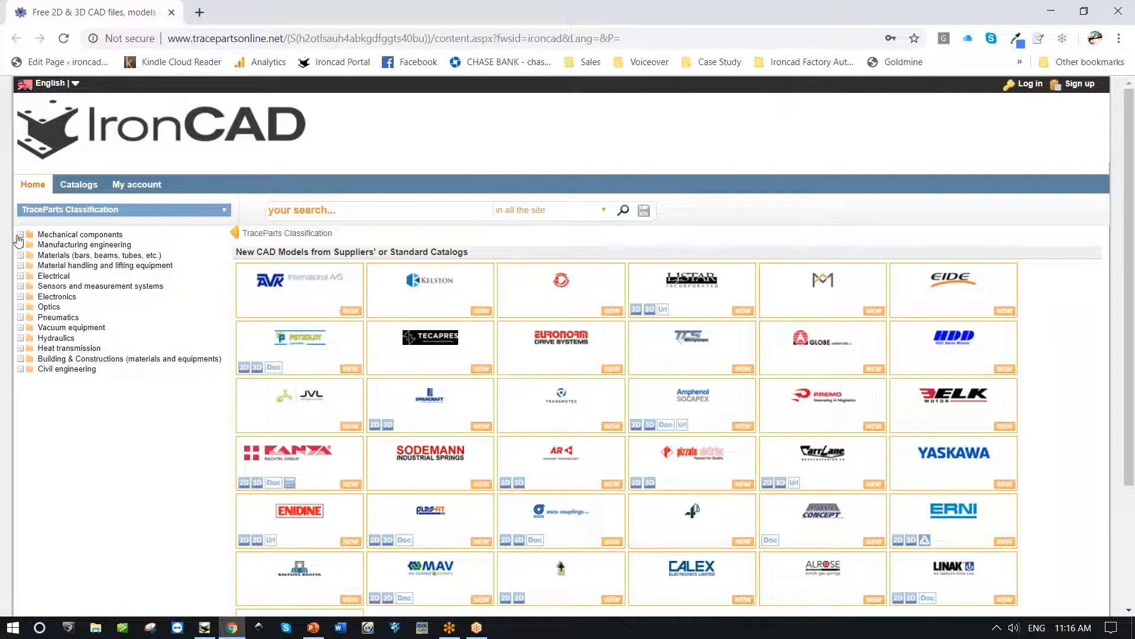
# Step: Browse Mechanical components > Handles > Adjustable/Indexing handles and open BOUTET 00201-002, the plastic indexing lever with threaded screw
pyautogui.click(21, 235)
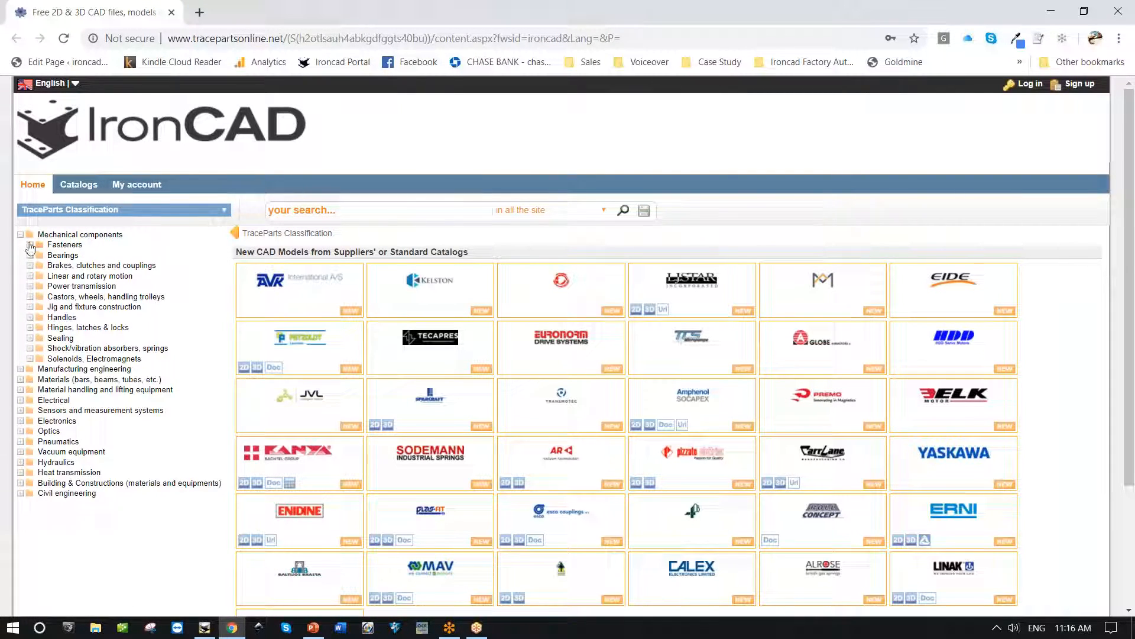
pyautogui.click(32, 319)
pyautogui.click(75, 329)
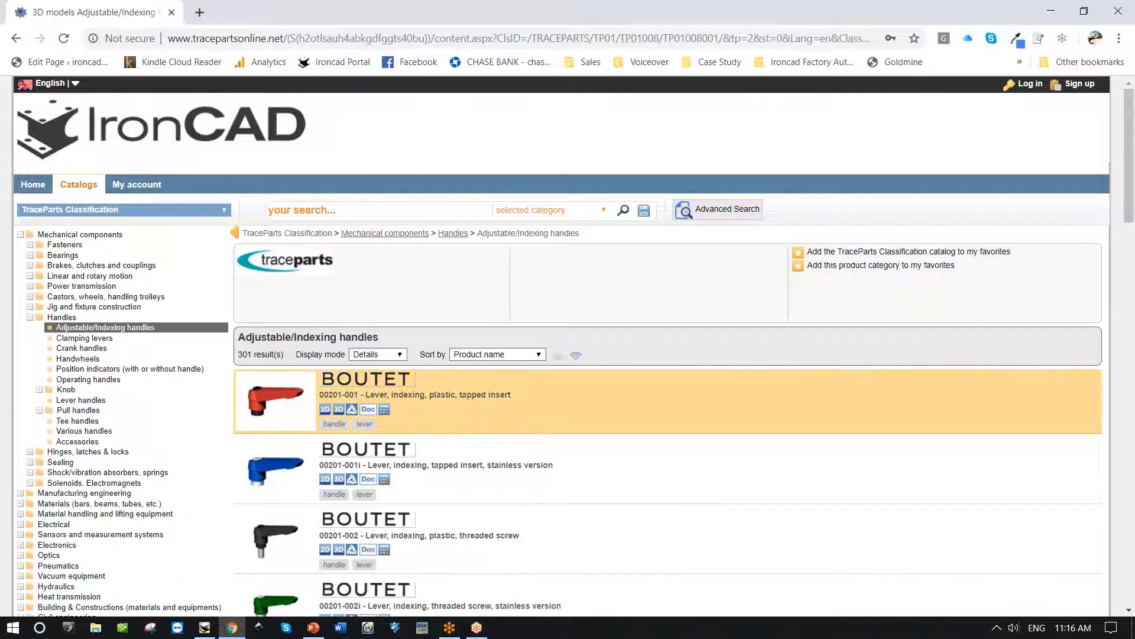
pyautogui.scroll(-1, 704, 443)
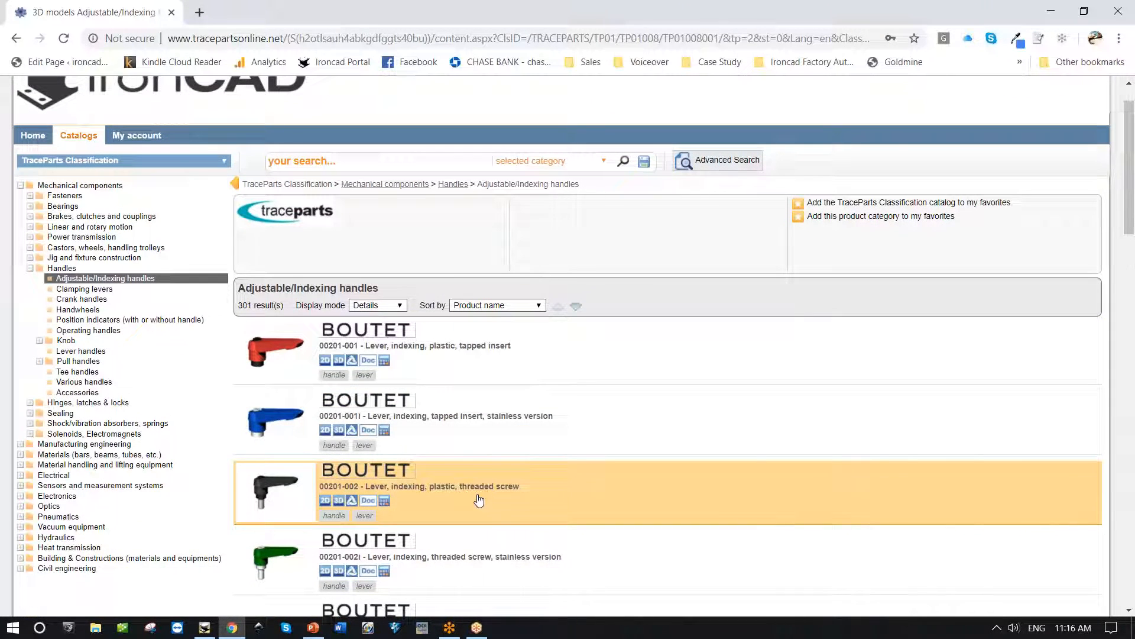
pyautogui.click(479, 501)
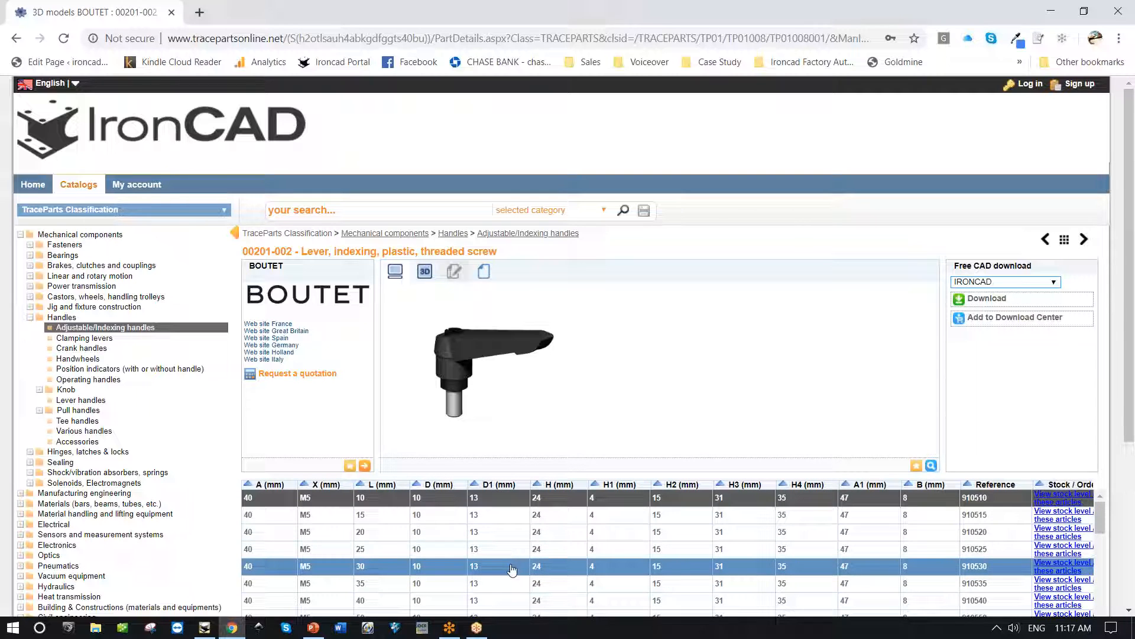
# Step: Download the lever's CAD model in IRONCAD format, logging in with the saved account credentials
pyautogui.click(991, 299)
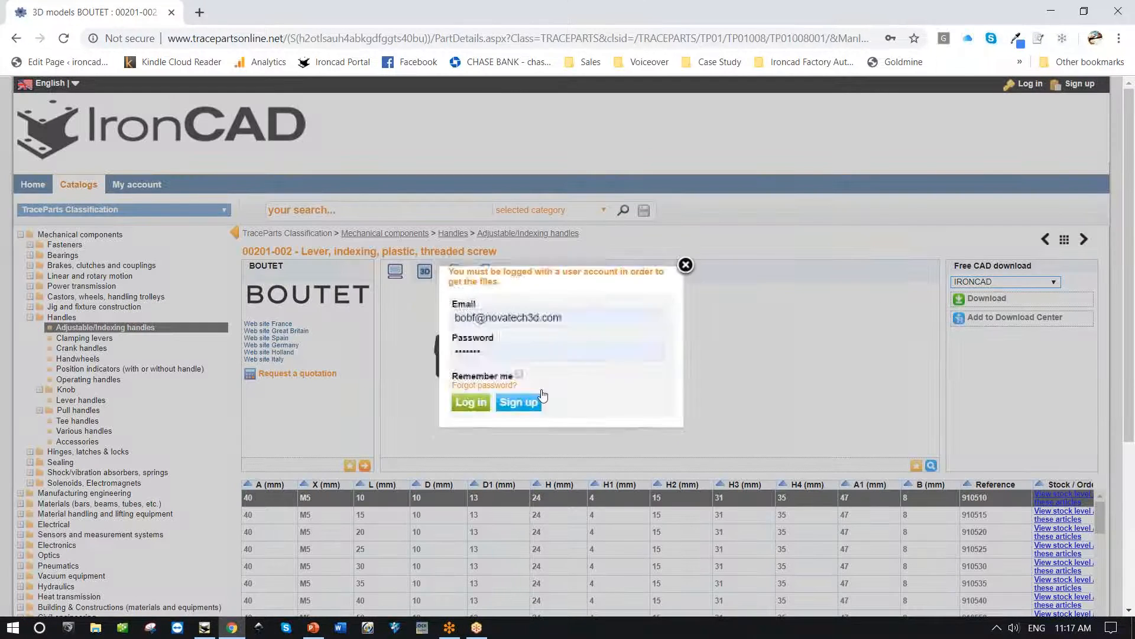
pyautogui.click(470, 403)
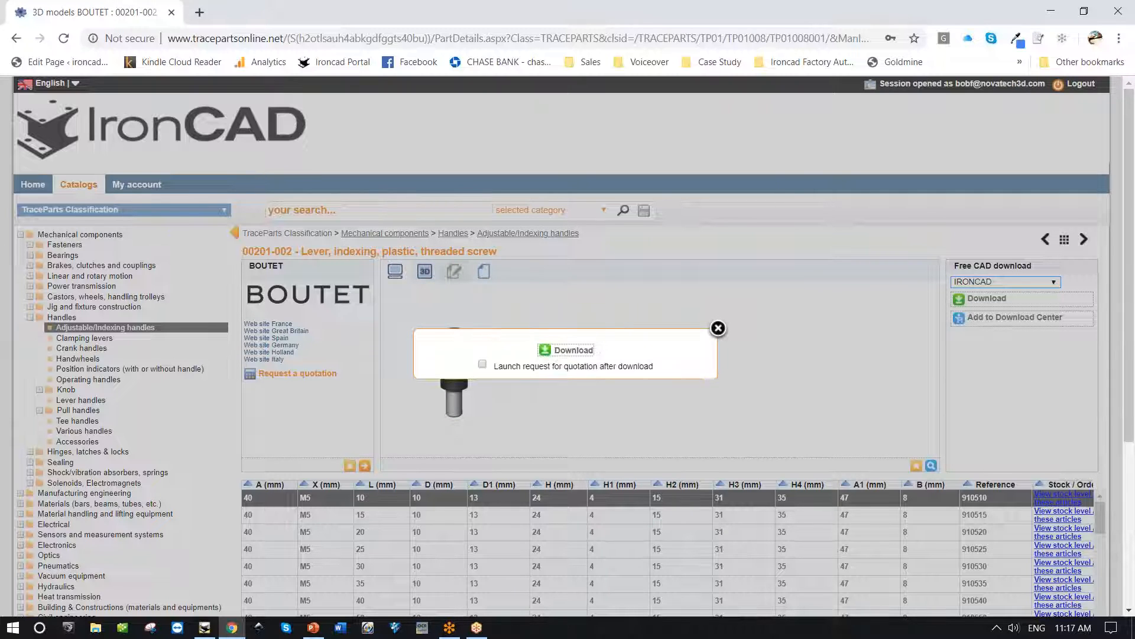
pyautogui.click(573, 350)
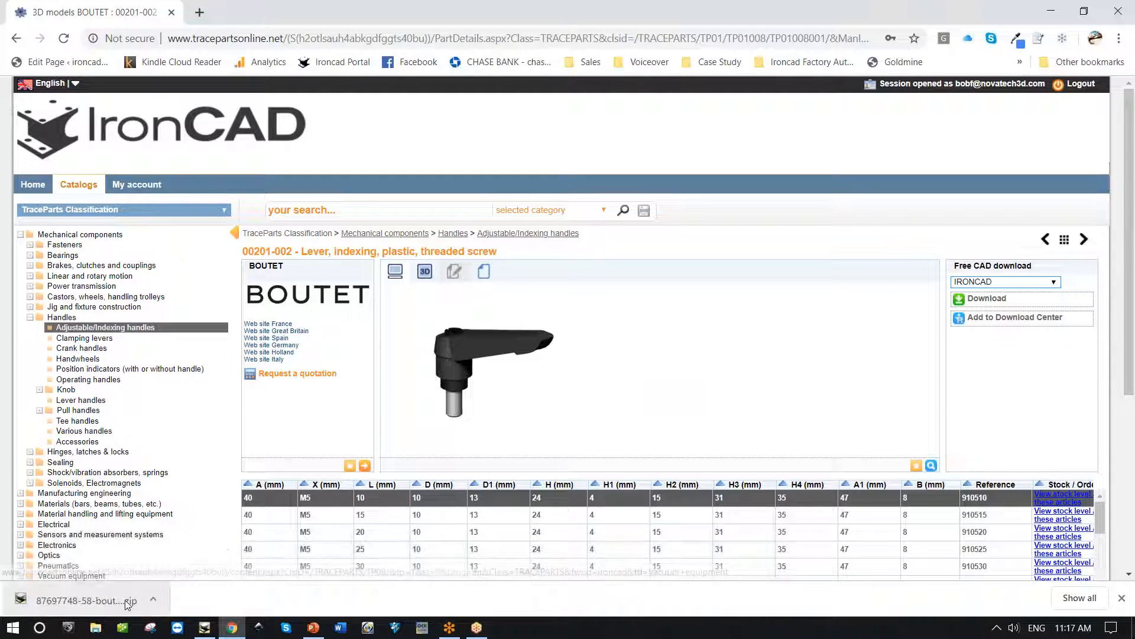
# Step: Show the downloaded zip in its folder, minimize the browser, and extract the archive into Downloads with 7-Zip
pyautogui.click(158, 599)
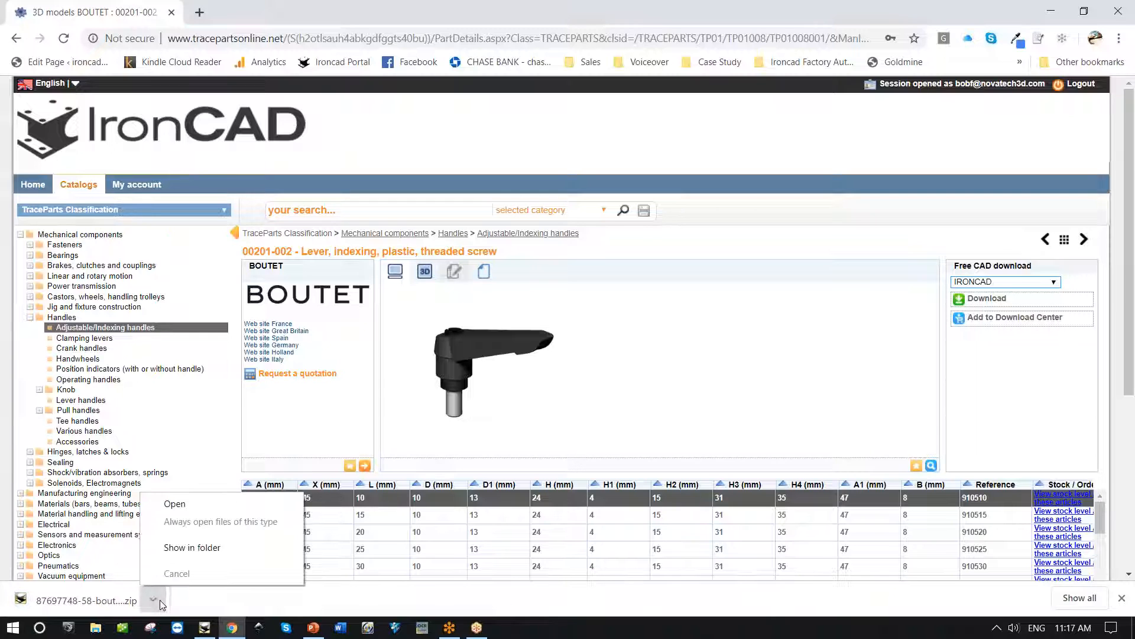
pyautogui.click(184, 548)
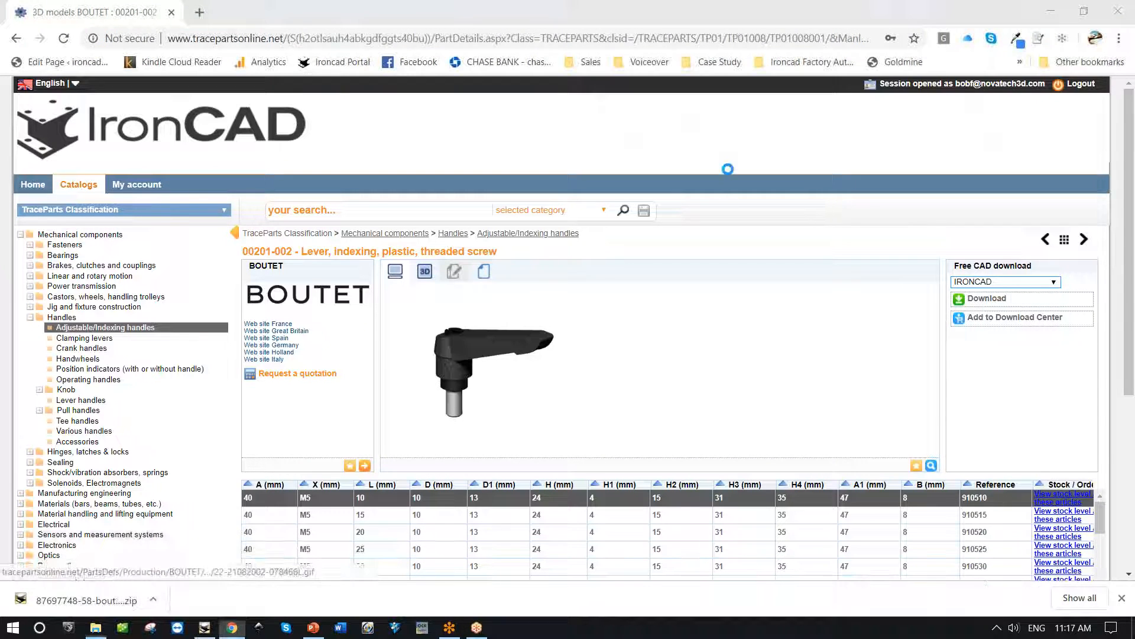
pyautogui.click(1051, 11)
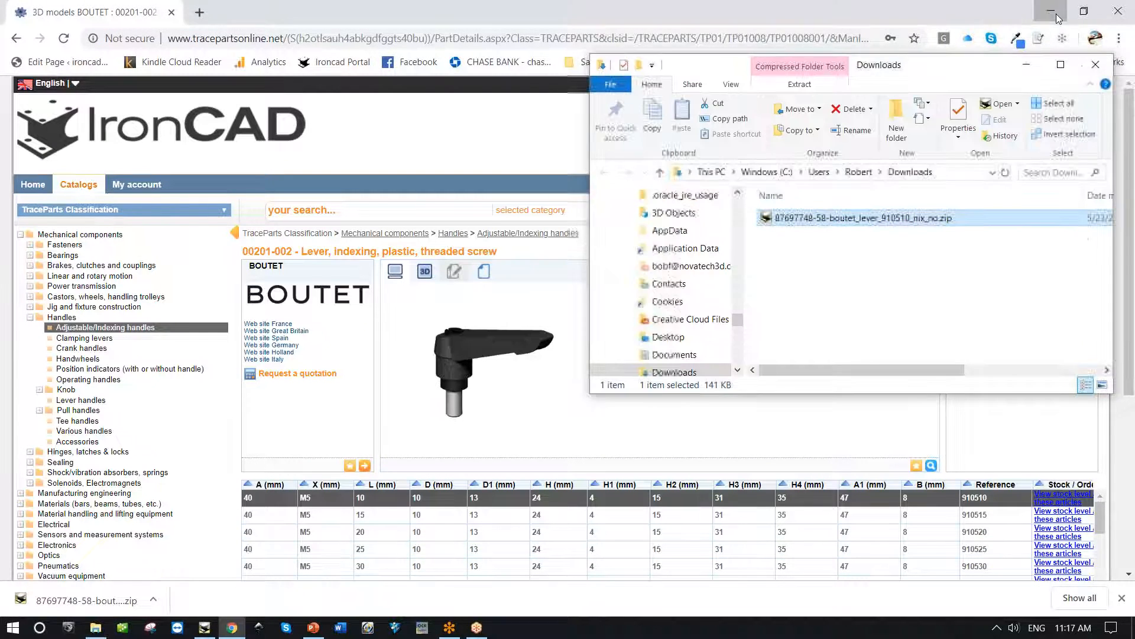
pyautogui.rightClick(808, 220)
pyautogui.moveTo(843, 246)
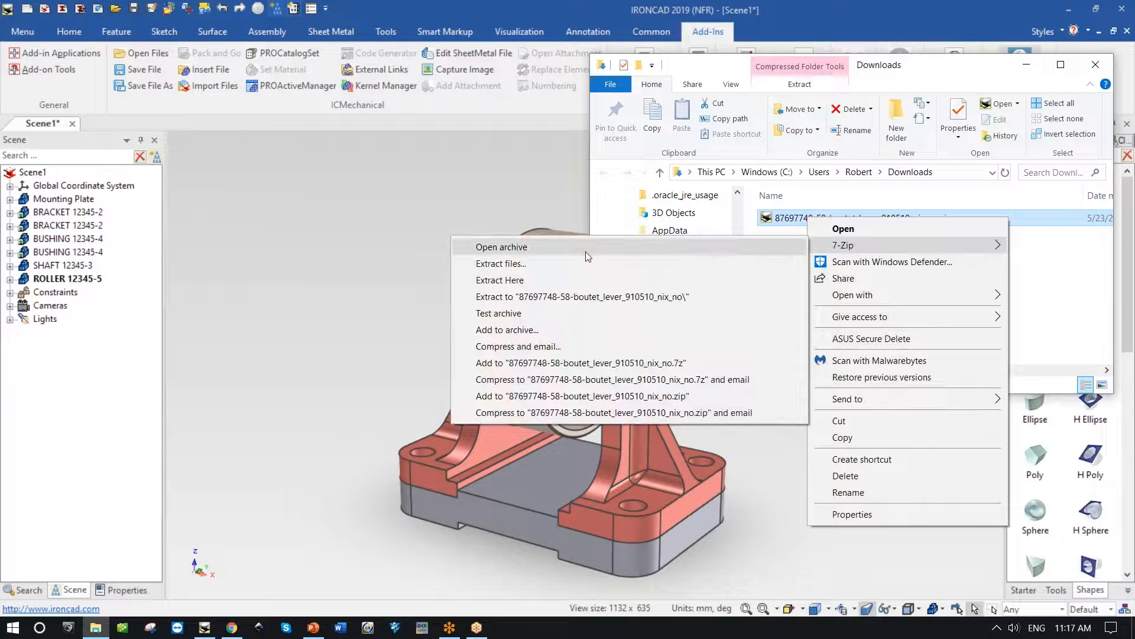
pyautogui.click(534, 279)
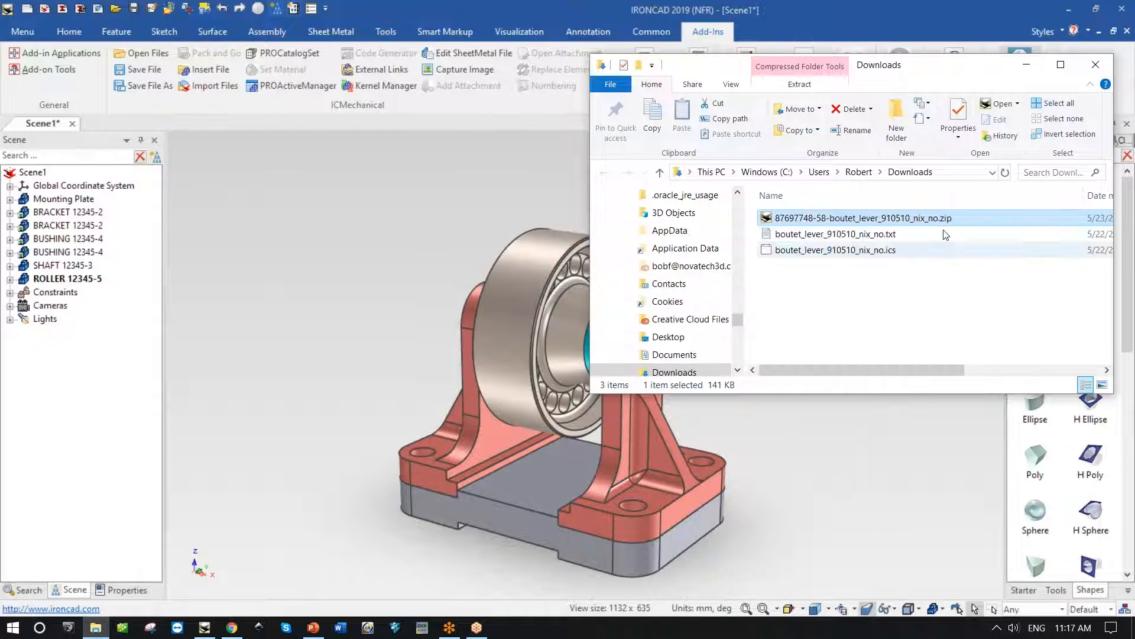
# Step: Open the extracted boutet_lever_910510_nix_no.ics from Downloads in IRONCAD and close the file explorer window
pyautogui.click(816, 251)
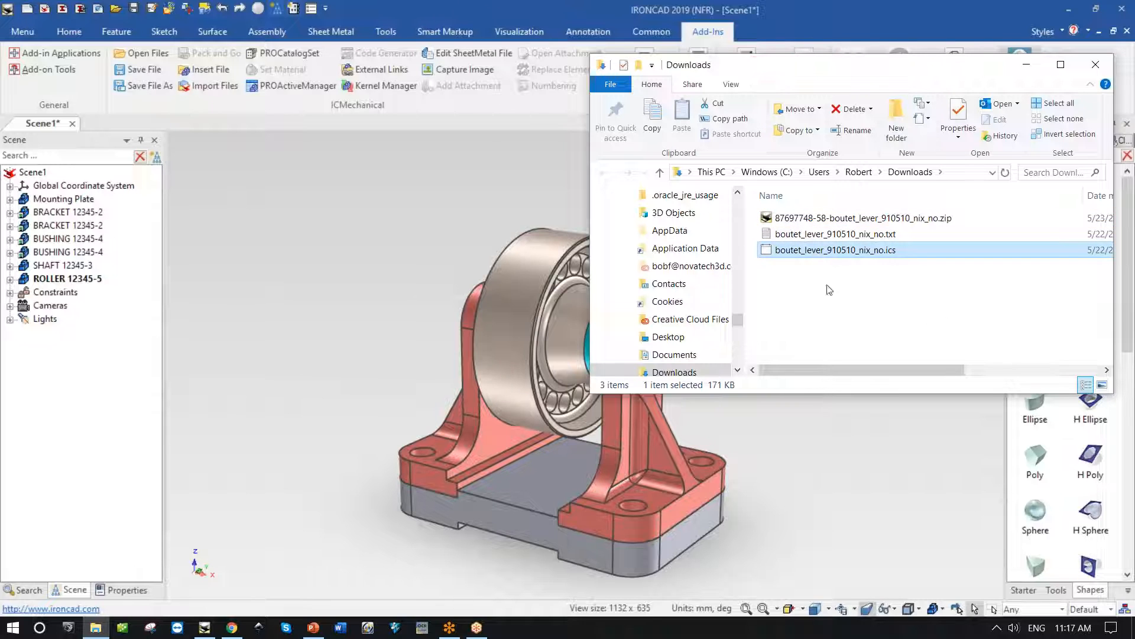
pyautogui.moveTo(819, 251); pyautogui.dragTo(398, 225)
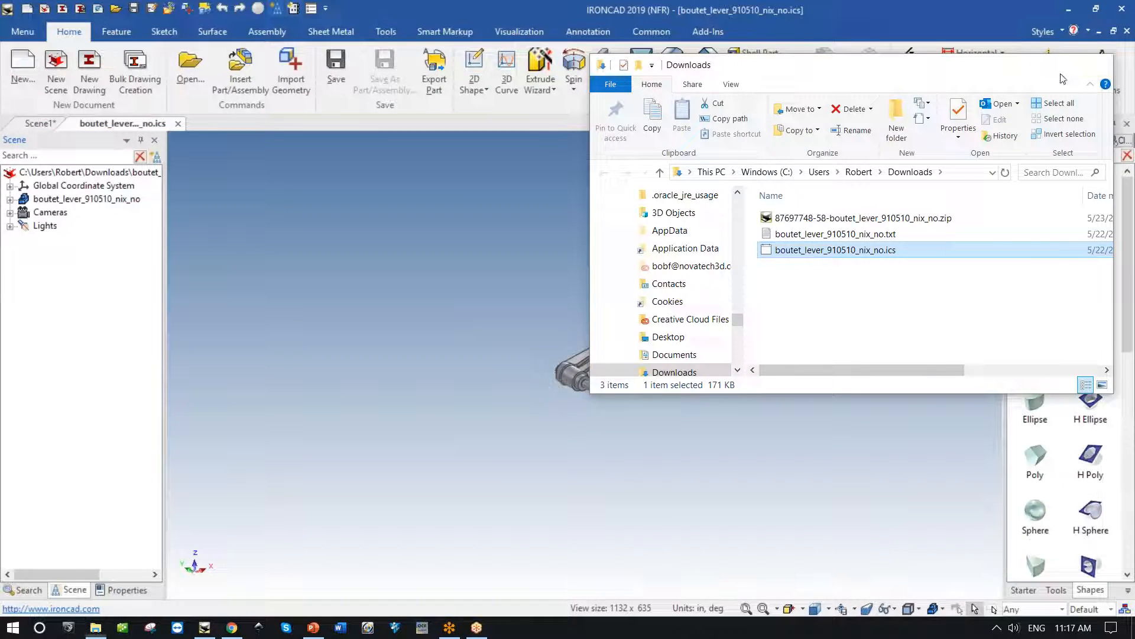
pyautogui.click(1095, 65)
# Step: Set the lever scene's length units to Millimeters
pyautogui.click(673, 38)
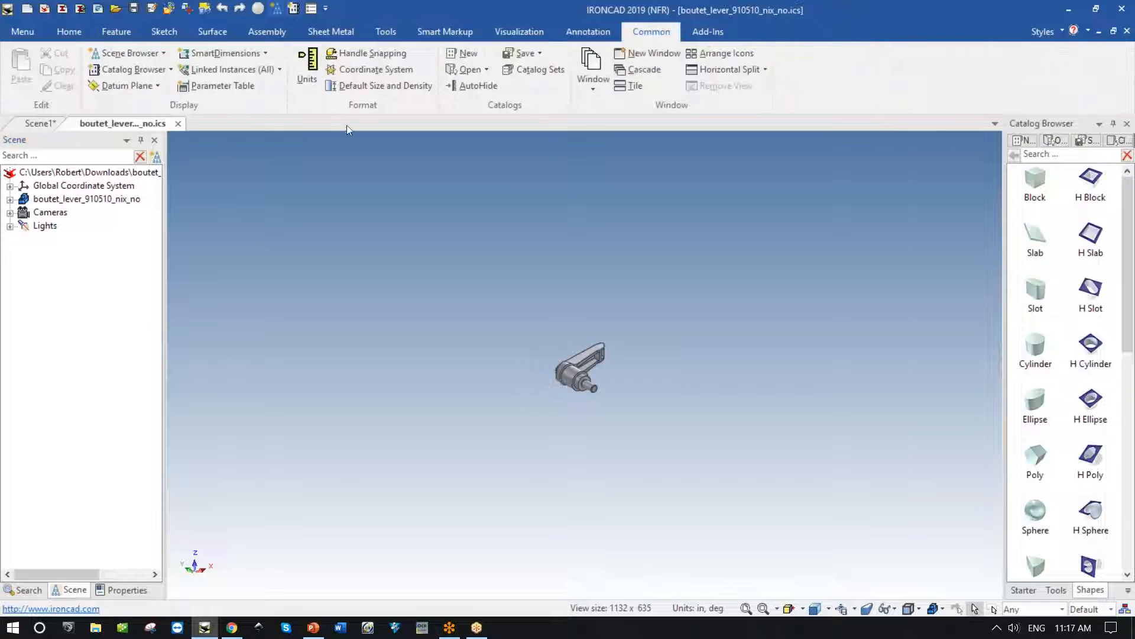
pyautogui.click(307, 74)
pyautogui.click(508, 193)
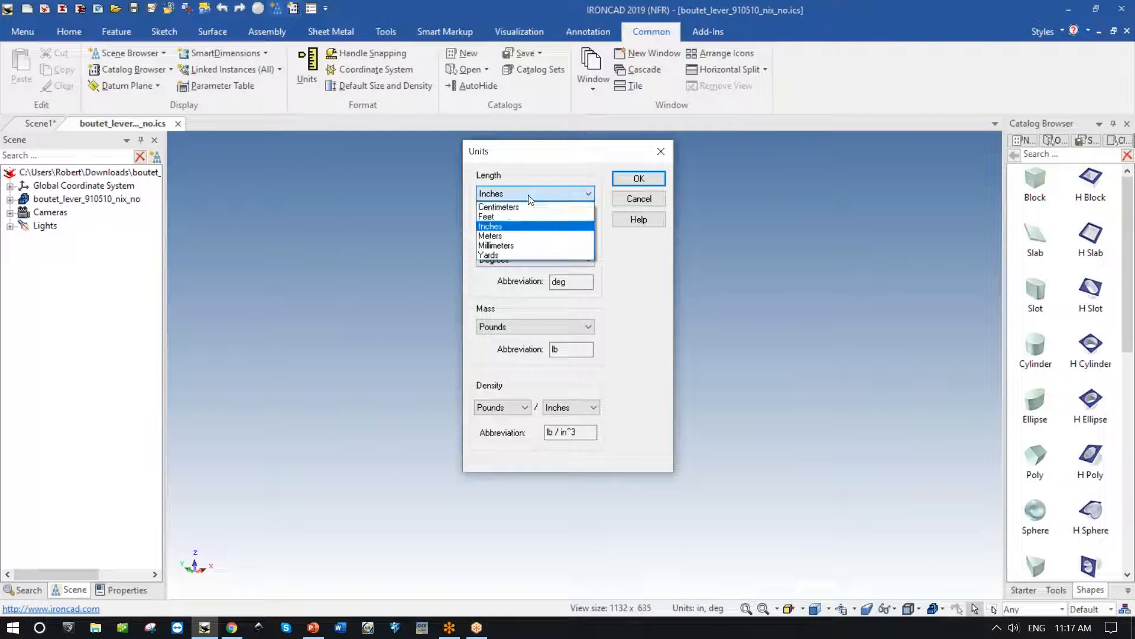
pyautogui.click(510, 245)
pyautogui.click(622, 179)
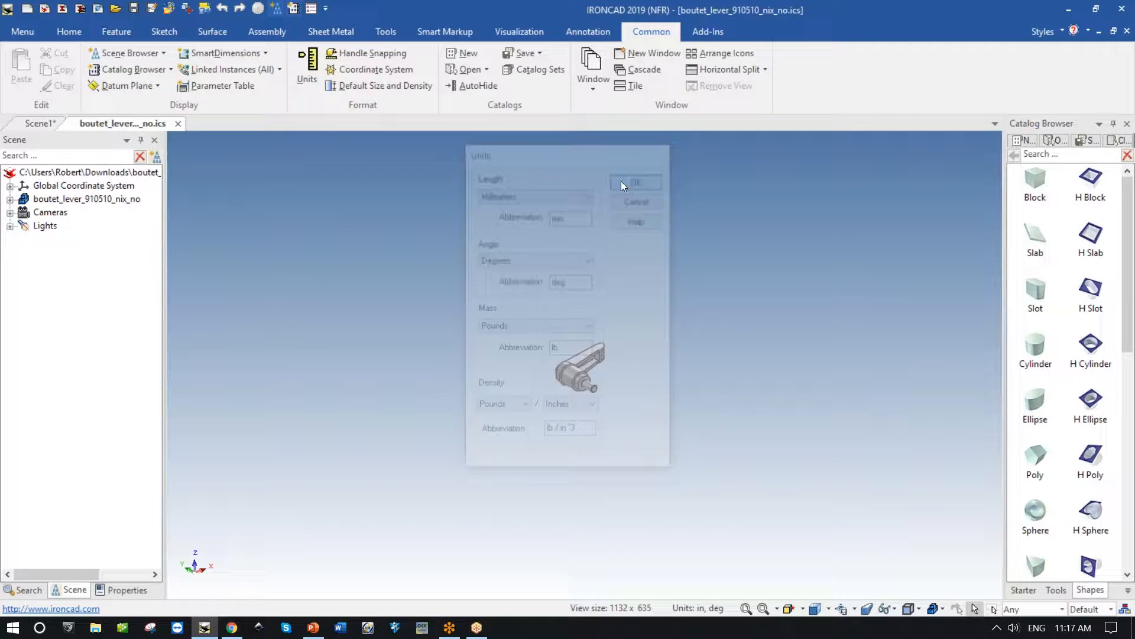
# Step: Open the IronCAD USA catalog and add the lever part from the scene to it
pyautogui.scroll(5, 596, 371)
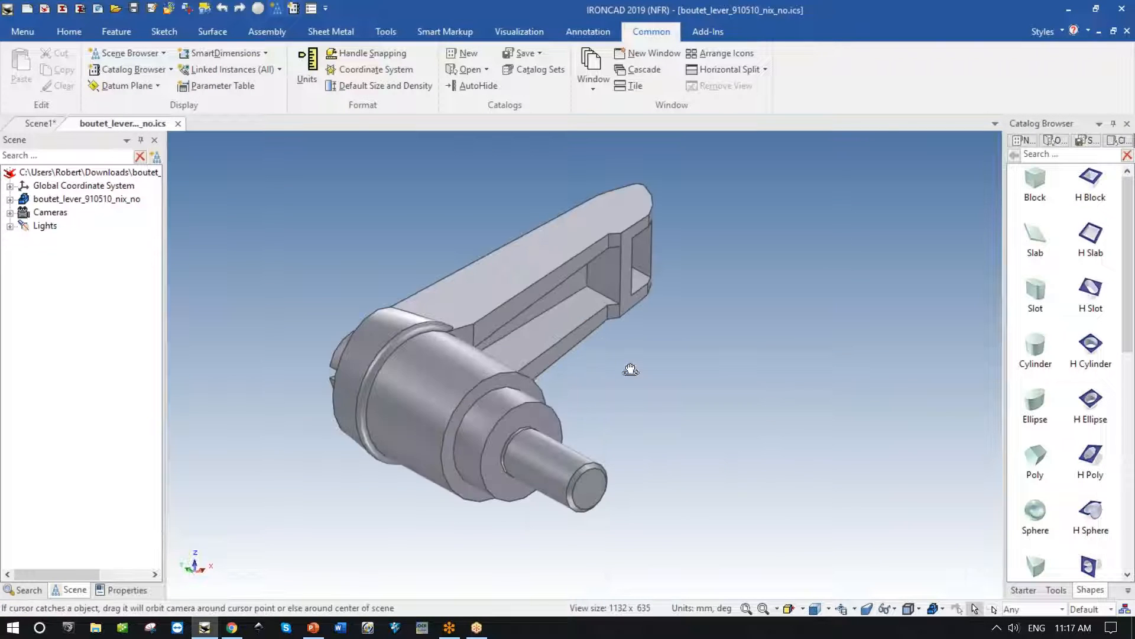
pyautogui.moveTo(667, 380); pyautogui.dragTo(656, 461, button='middle')
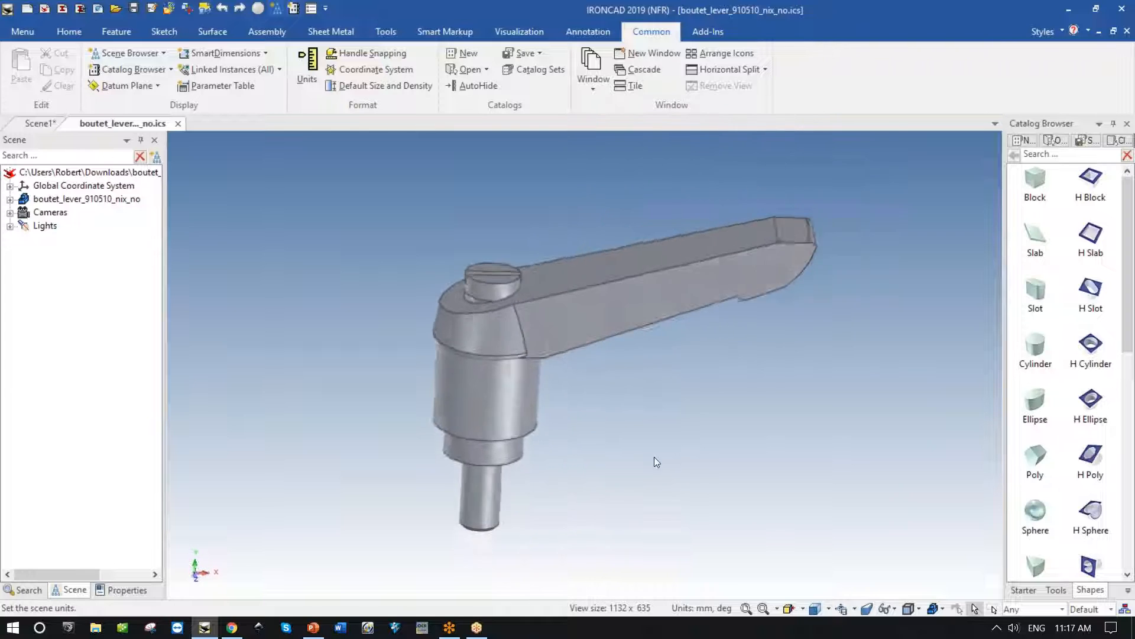
pyautogui.click(1127, 589)
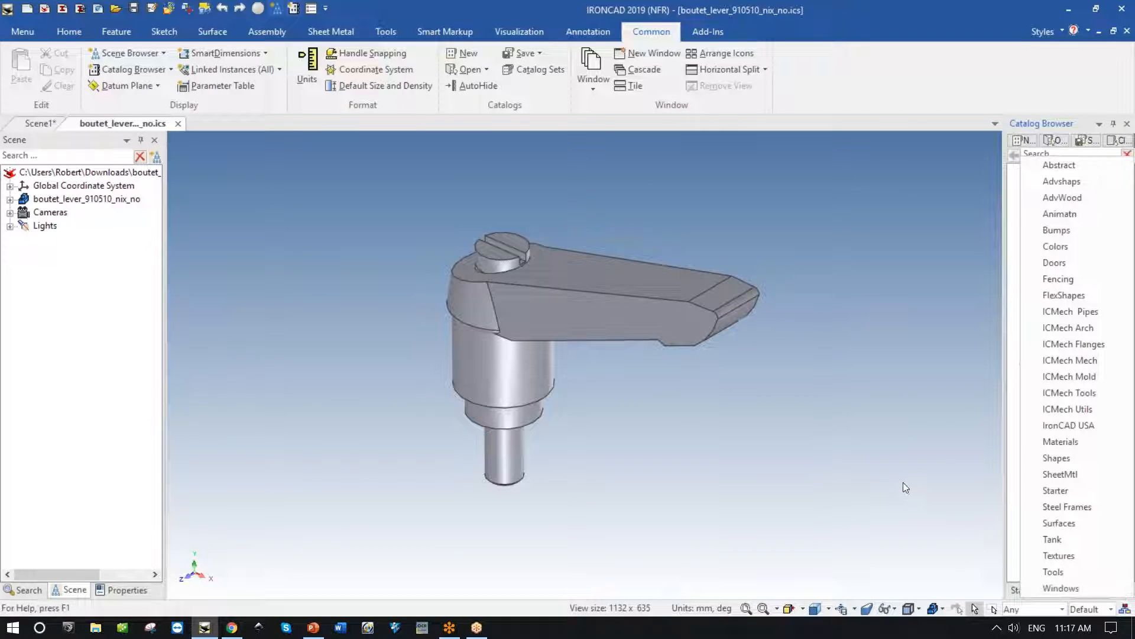
pyautogui.scroll(2, 903, 481)
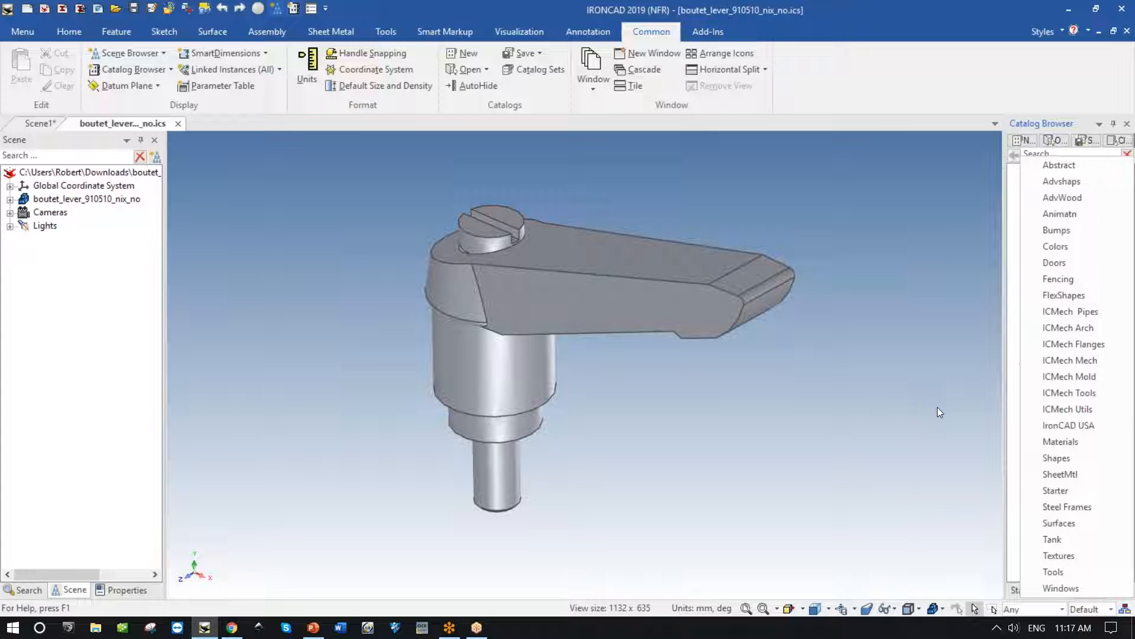
pyautogui.click(1067, 426)
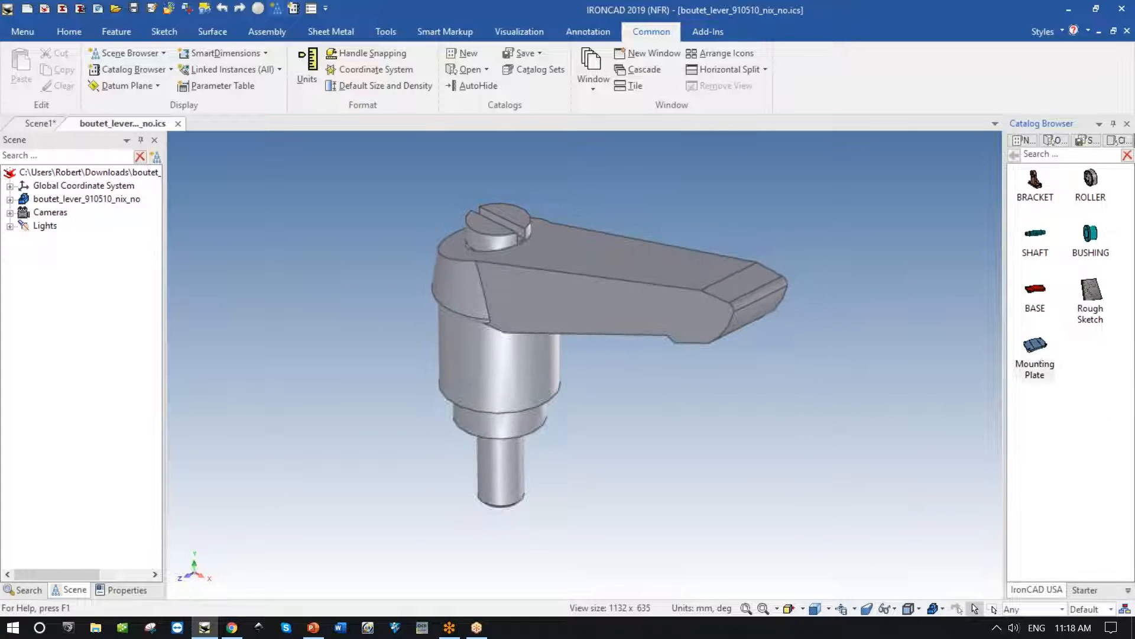
pyautogui.click(1040, 363)
pyautogui.scroll(2, 605, 417)
pyautogui.scroll(1, 606, 418)
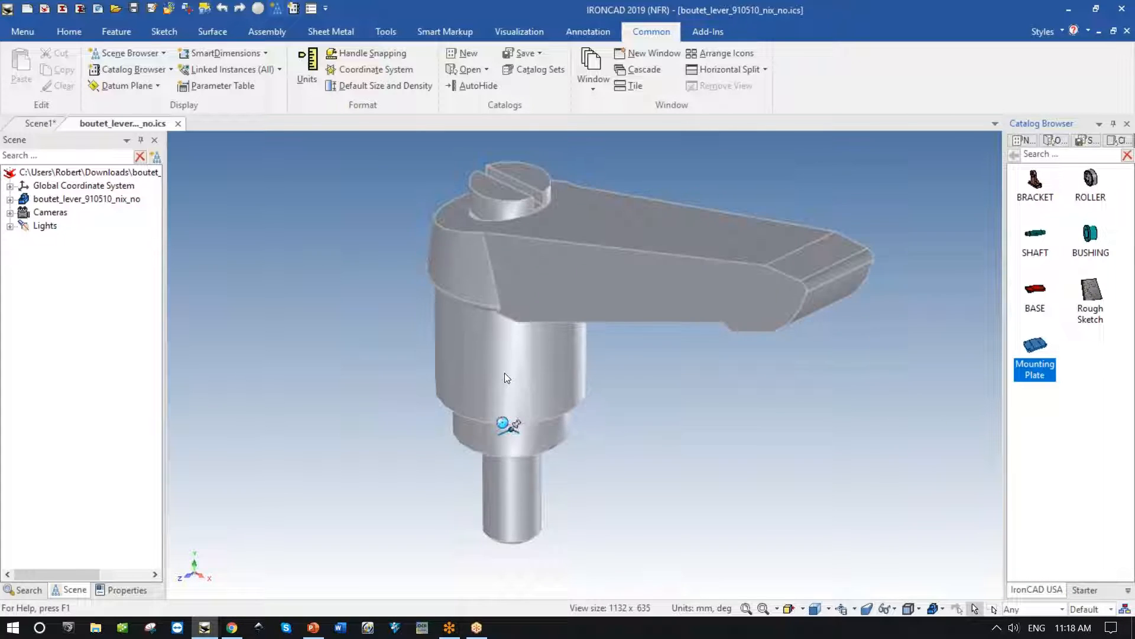
pyautogui.click(506, 374)
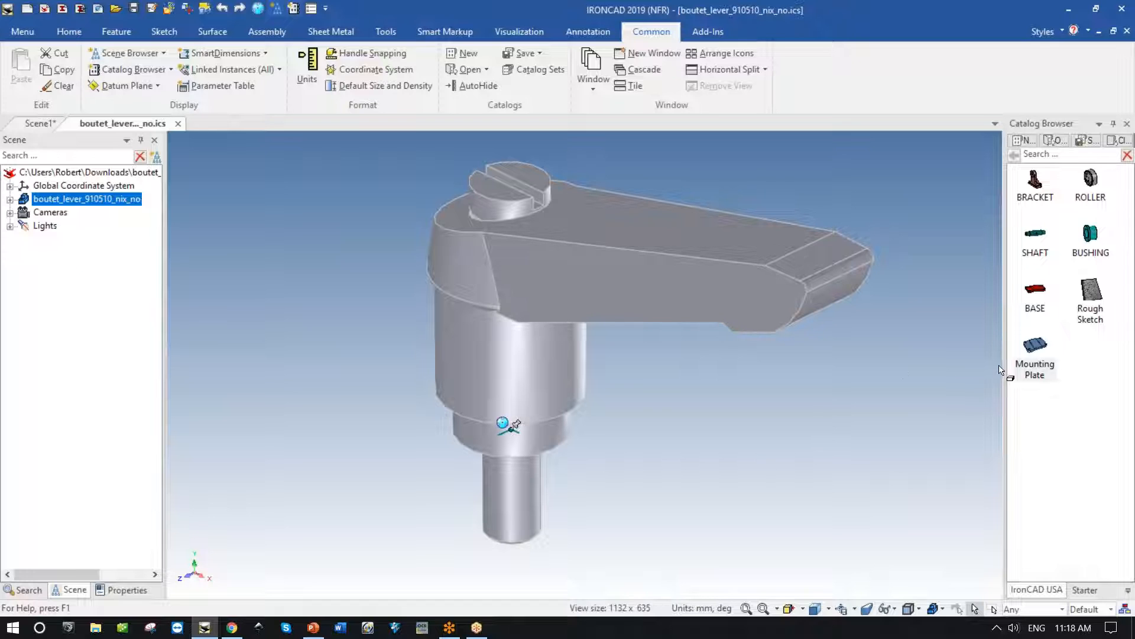
pyautogui.moveTo(1093, 359); pyautogui.dragTo(1094, 361)
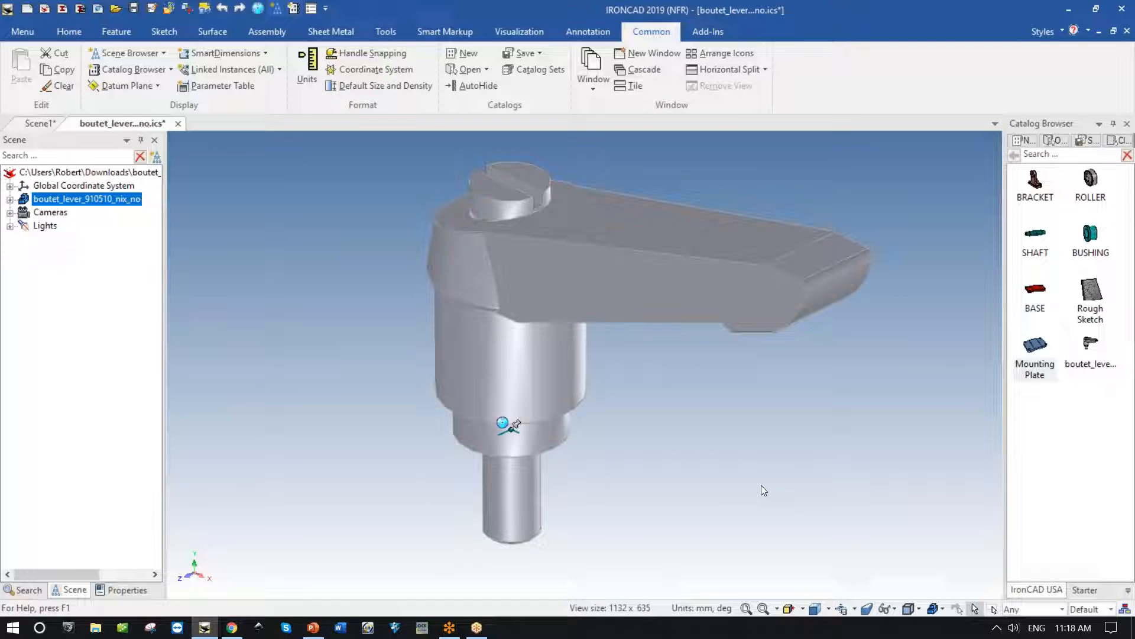
# Step: Close the boutet_lever scene and return to Scene1 with the roller assembly
pyautogui.click(762, 483)
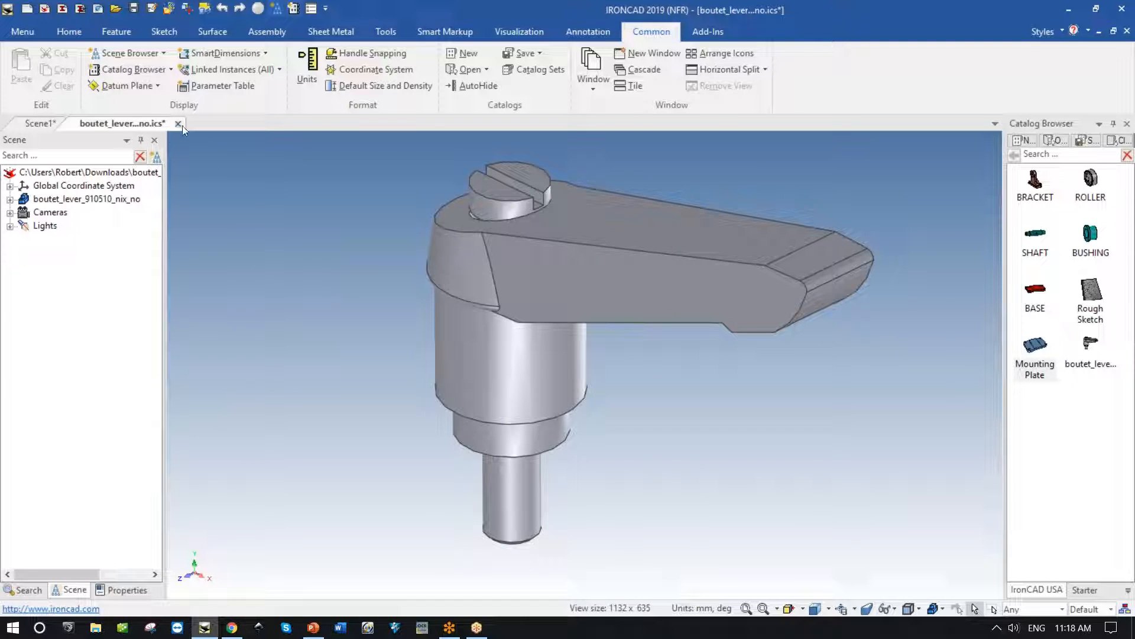
pyautogui.click(177, 123)
pyautogui.click(624, 349)
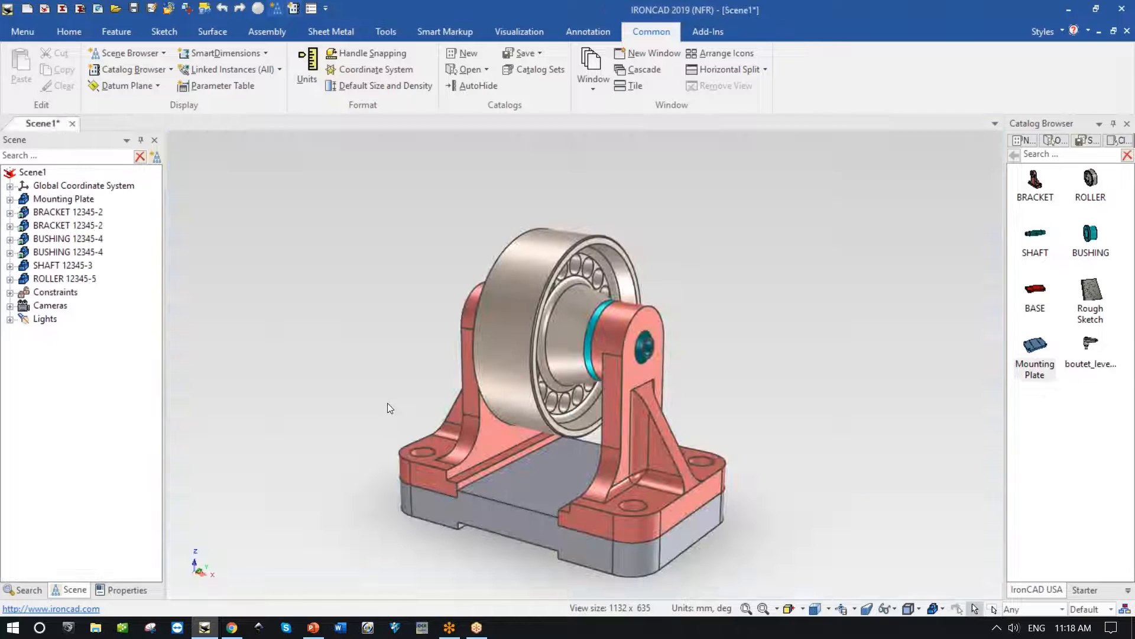
# Step: Place the boutet_lever part from the IronCAD USA catalog at the exposed shaft end on the outer bracket
pyautogui.moveTo(1089, 346); pyautogui.dragTo(845, 337)
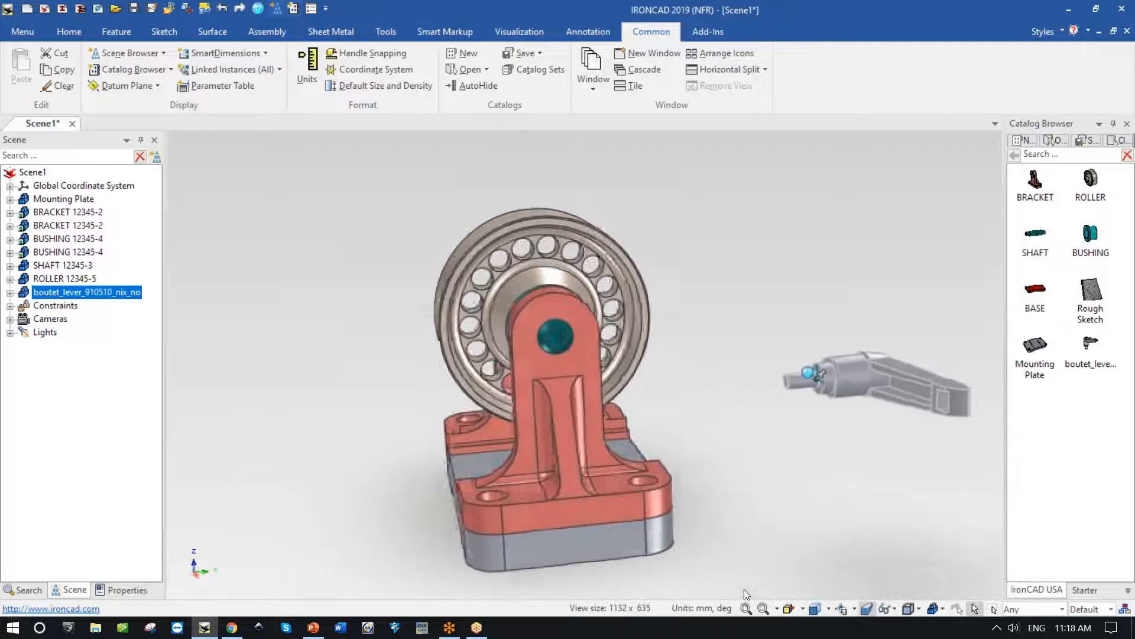
pyautogui.click(222, 8)
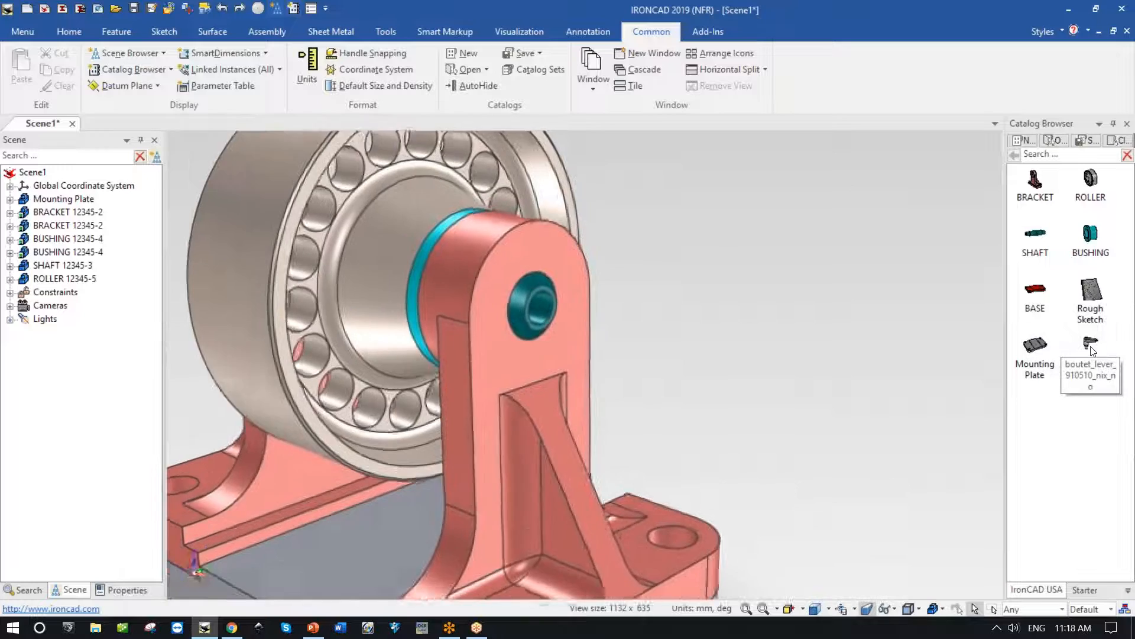
pyautogui.moveTo(1091, 346); pyautogui.dragTo(544, 279)
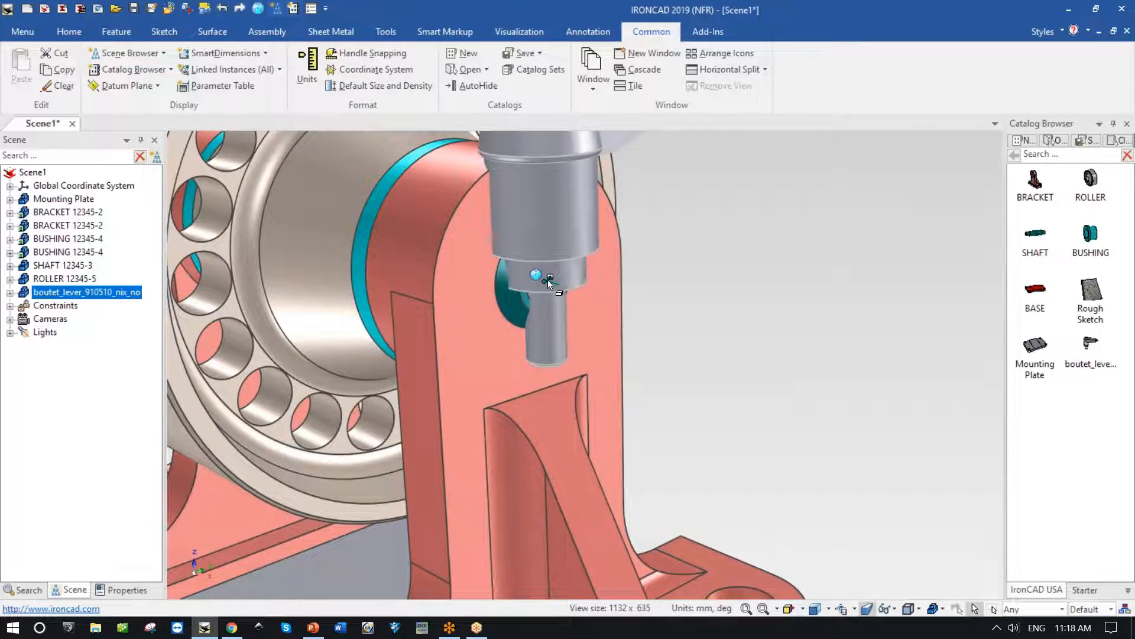
# Step: Using the TriBall, rotate the lever 90 degrees so its pin faces the shaft hole, and move it outward clear of the bracket
pyautogui.press('F10')
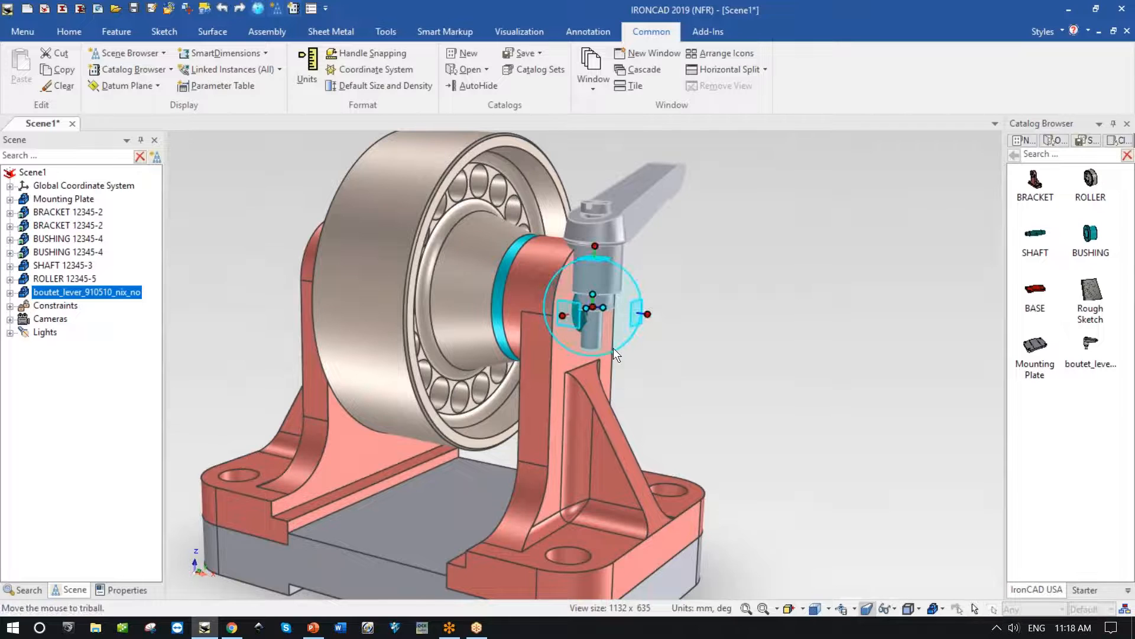
pyautogui.click(562, 316)
pyautogui.moveTo(591, 287); pyautogui.dragTo(606, 301)
pyautogui.write('90')
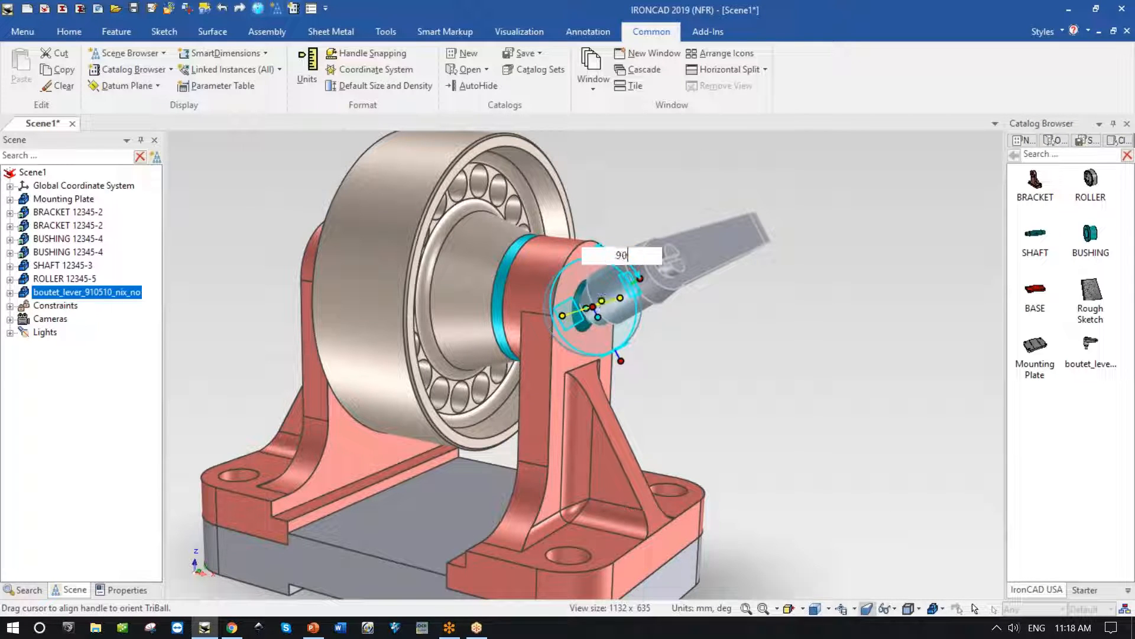
pyautogui.press('Return')
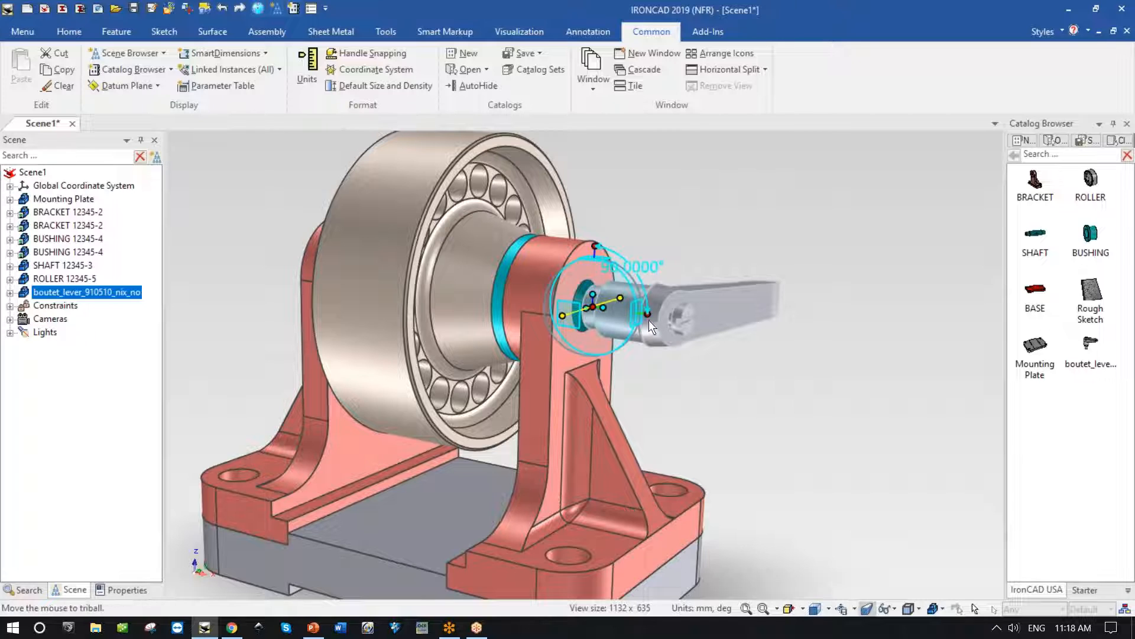
pyautogui.moveTo(658, 314); pyautogui.dragTo(826, 410)
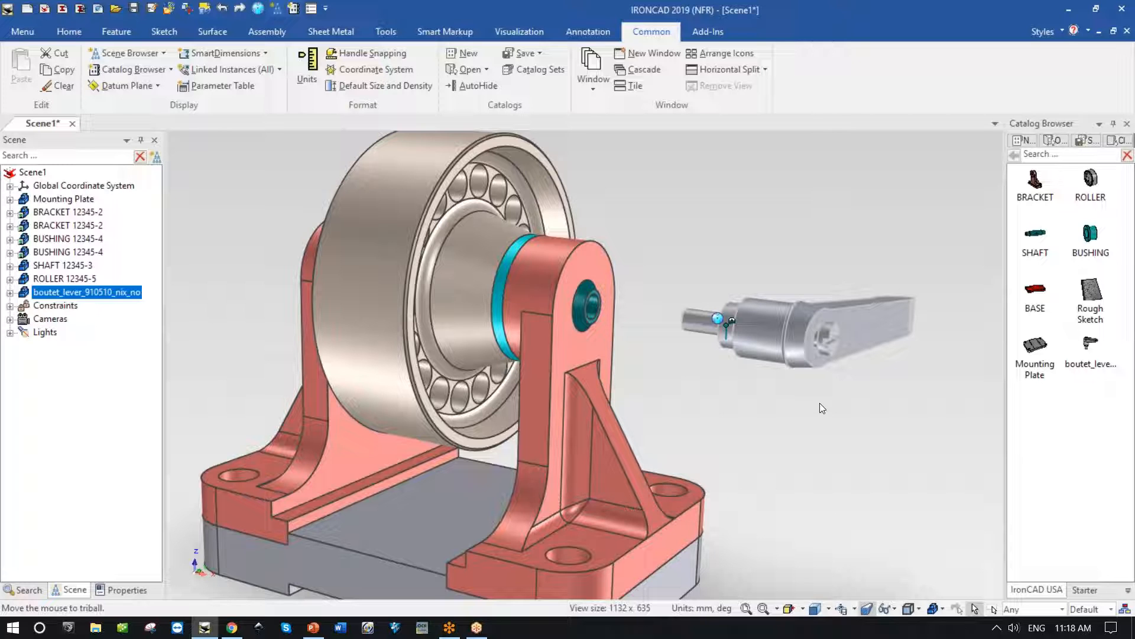
# Step: Measure the diameters of the hole in the shaft end and the lever's pin with diameter SmartDimensions
pyautogui.click(871, 342)
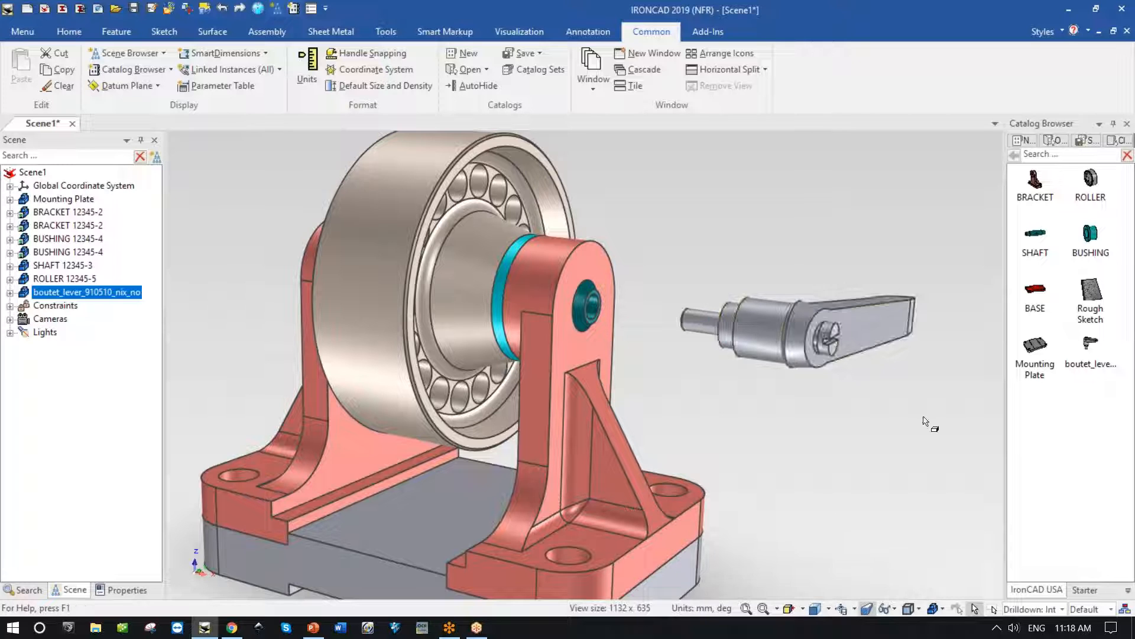
pyautogui.scroll(-2, 899, 463)
pyautogui.click(797, 432)
pyautogui.scroll(3, 807, 428)
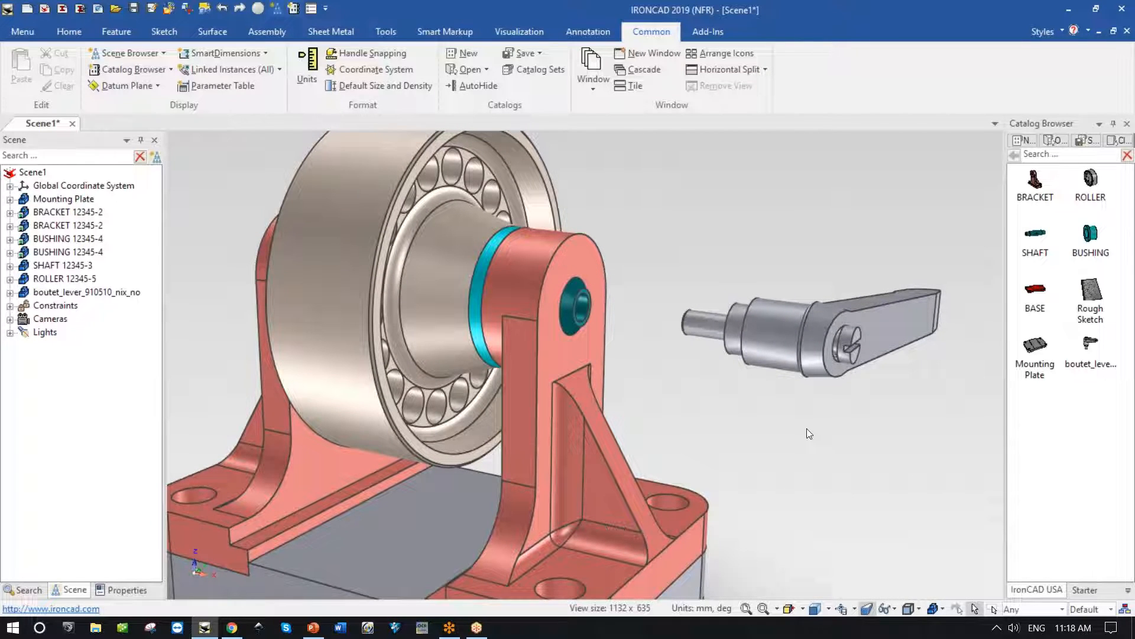
pyautogui.scroll(-1, 807, 428)
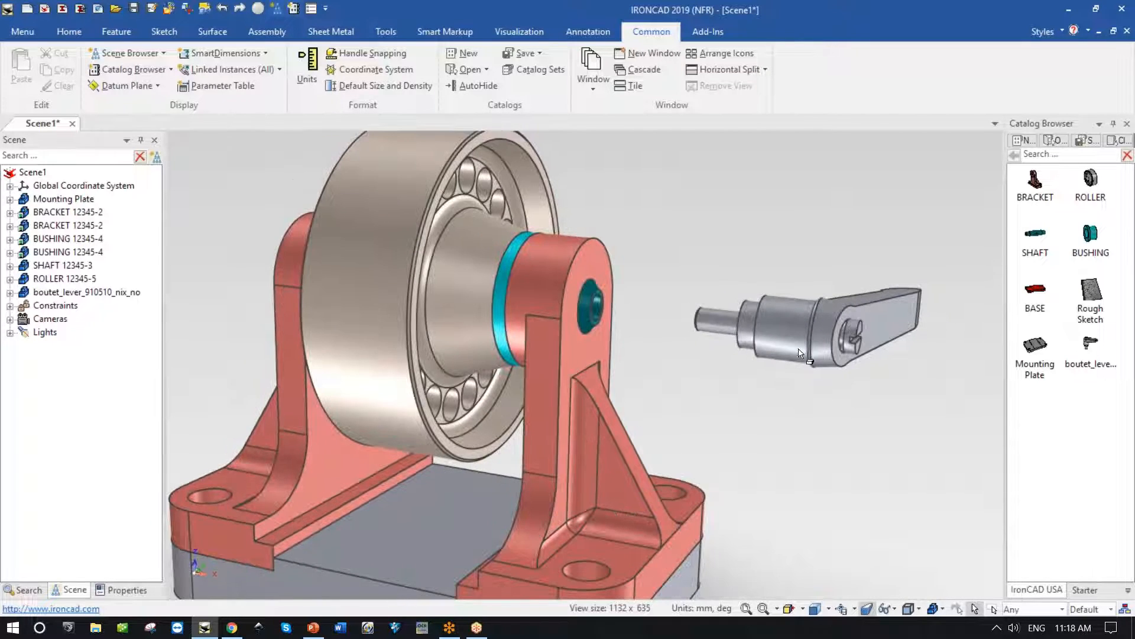
pyautogui.click(718, 330)
pyautogui.scroll(4, 708, 378)
pyautogui.scroll(2, 686, 401)
pyautogui.click(736, 232)
pyautogui.click(83, 35)
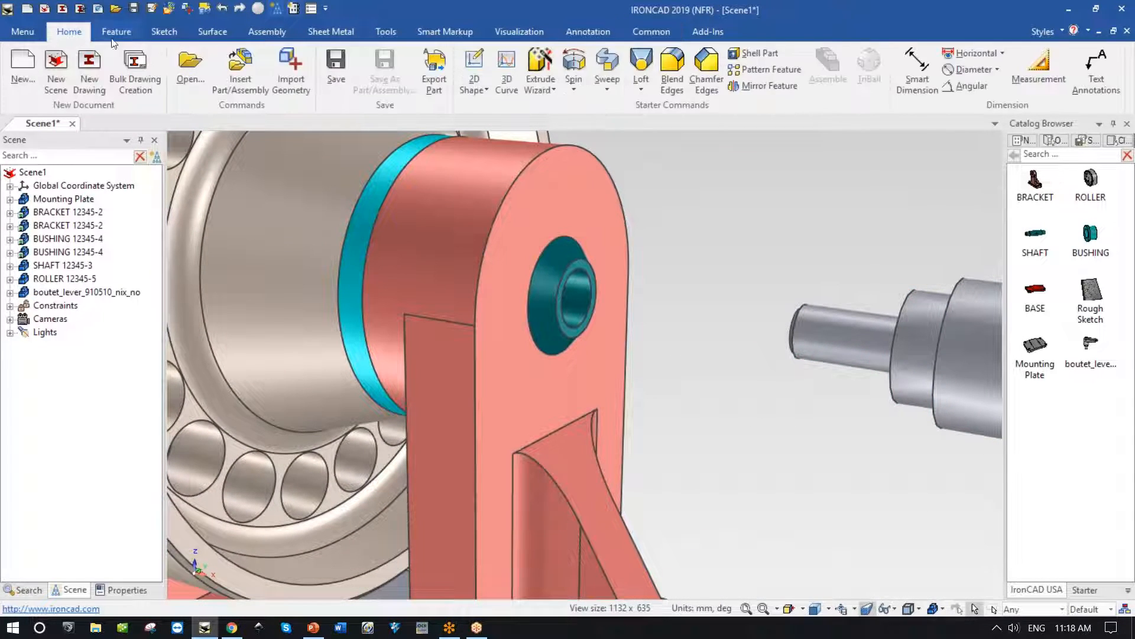
pyautogui.click(970, 69)
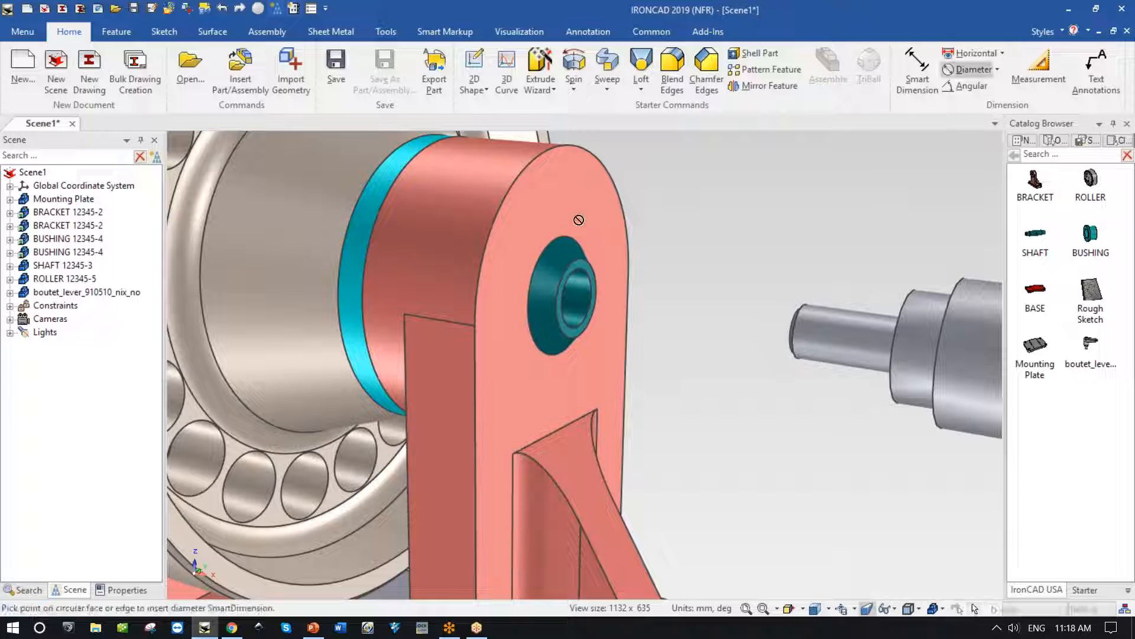
pyautogui.click(586, 285)
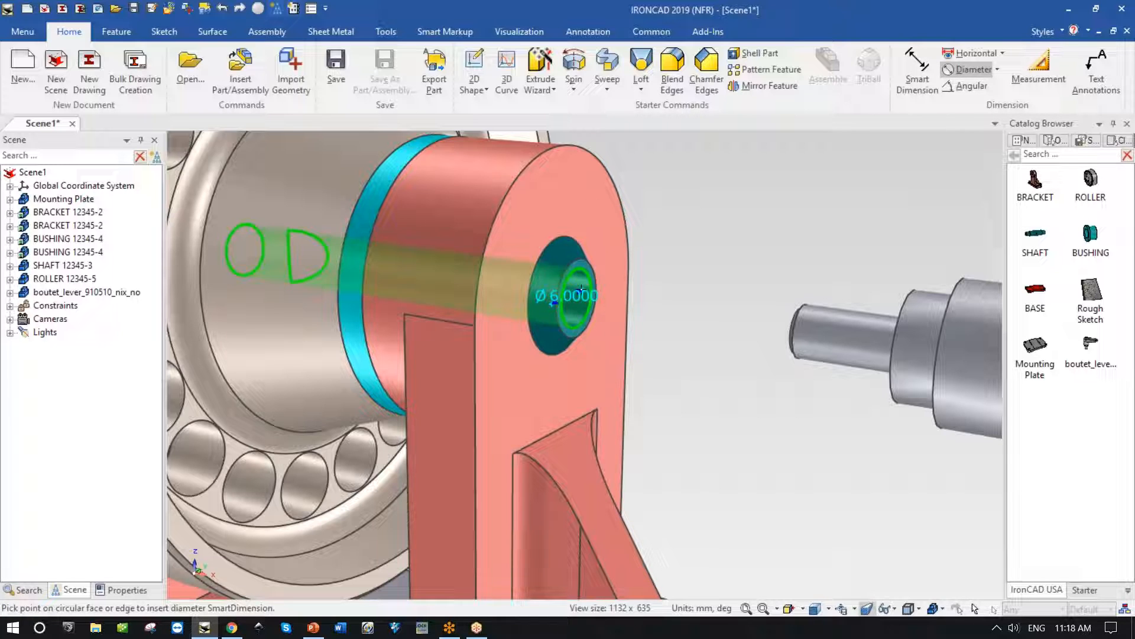
pyautogui.click(858, 350)
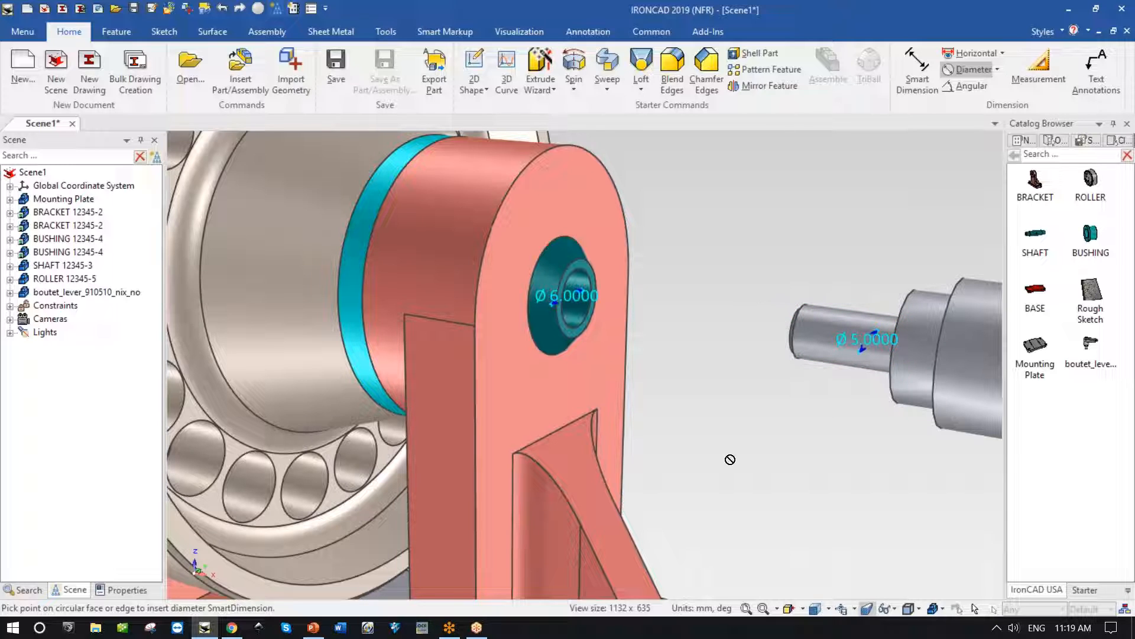
pyautogui.press('Escape')
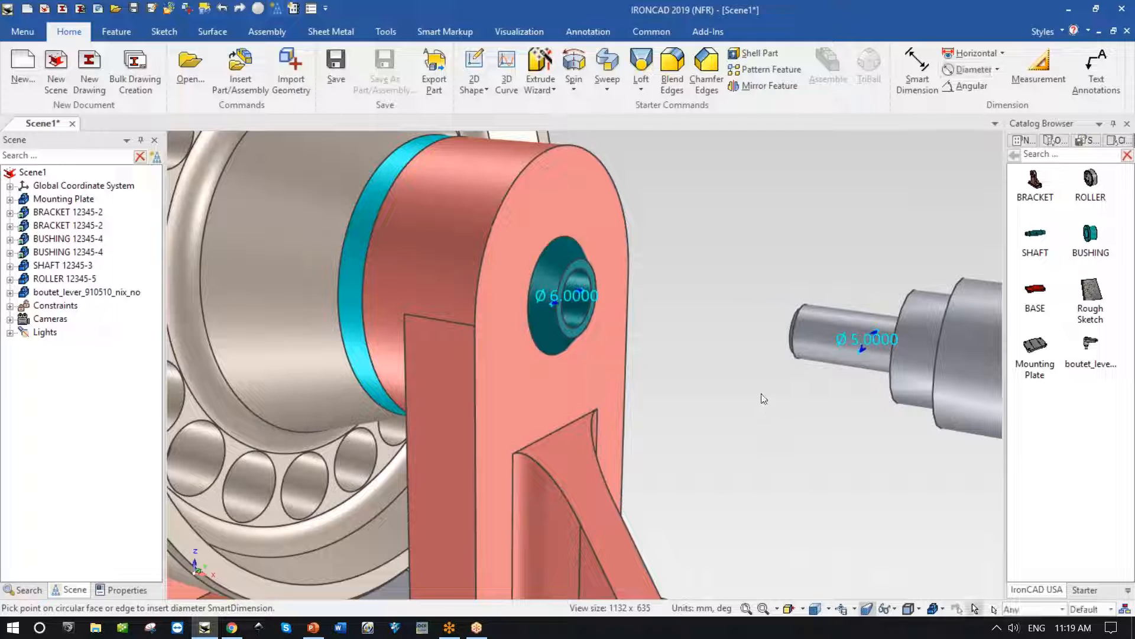
# Step: Delete the shaft's diameter and length dimensions and the lever pin's diameter dimension
pyautogui.click(124, 590)
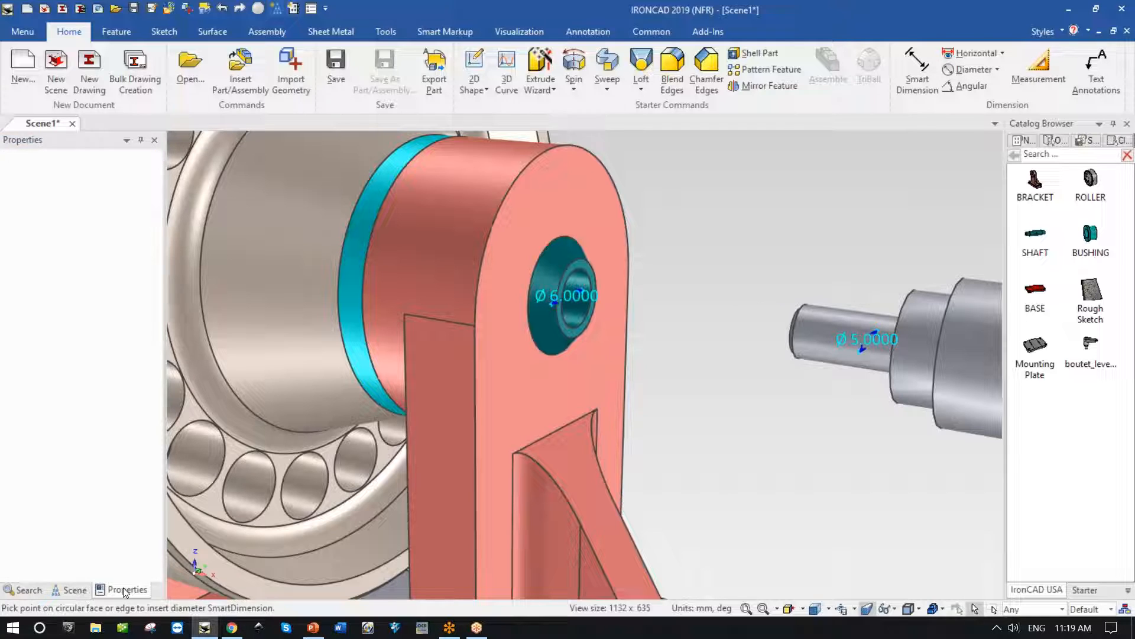
pyautogui.click(737, 385)
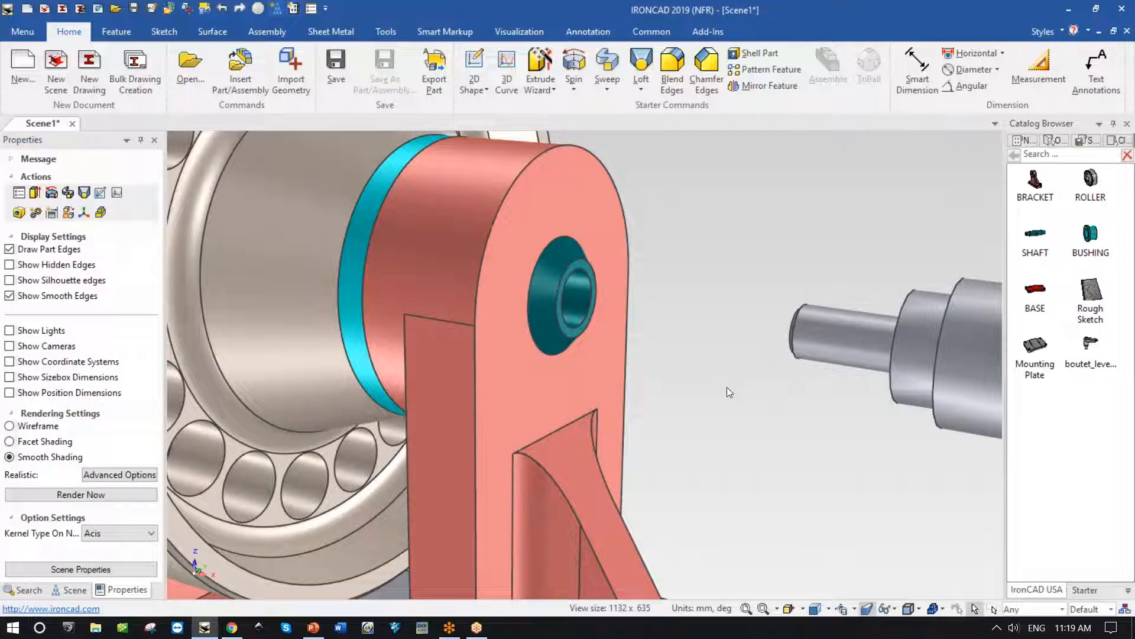
pyautogui.click(569, 303)
pyautogui.rightClick(569, 303)
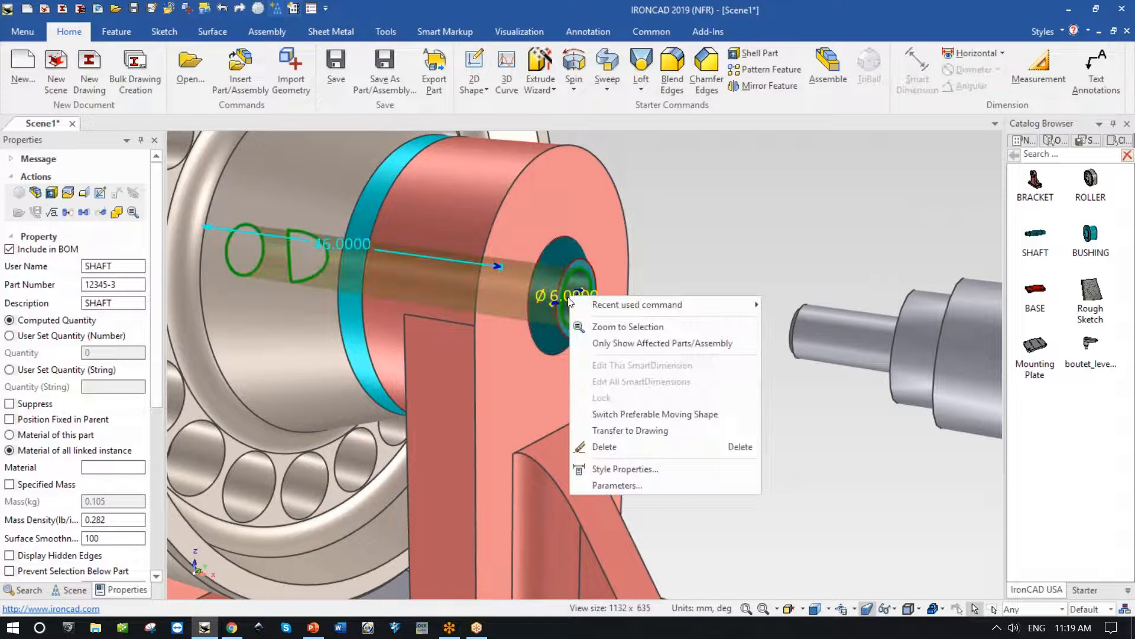
pyautogui.click(637, 449)
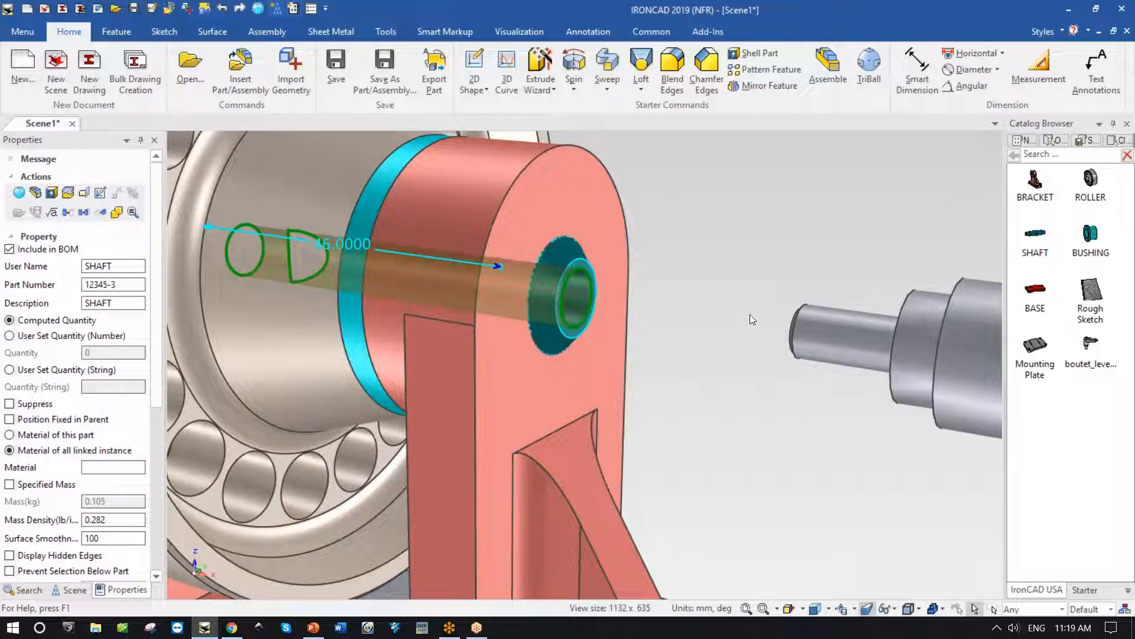
pyautogui.rightClick(358, 243)
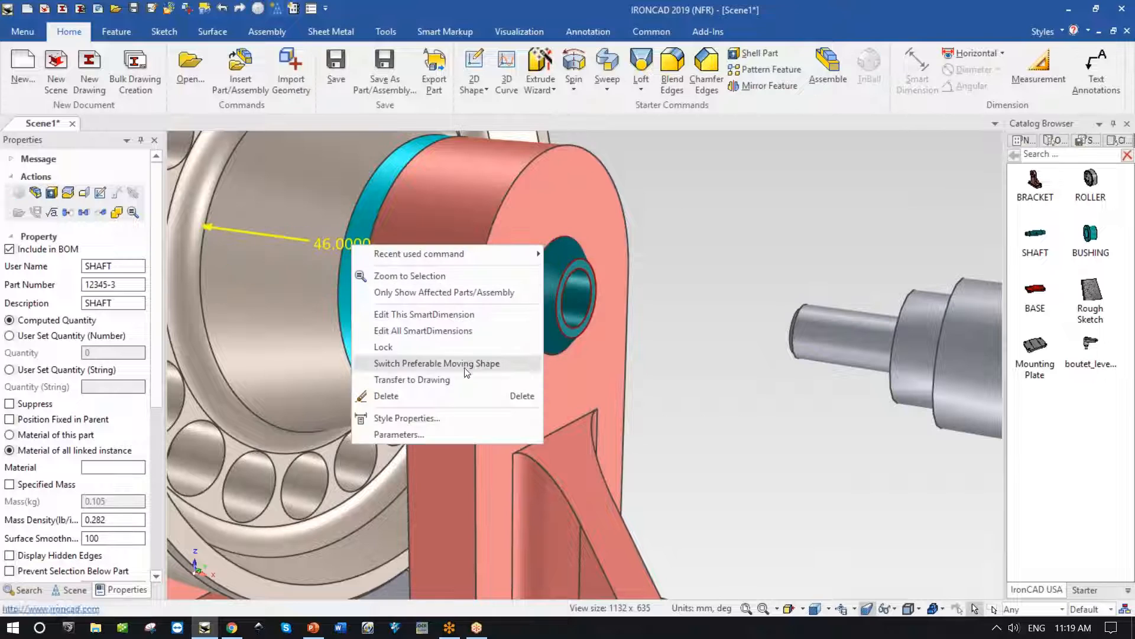
pyautogui.click(489, 392)
pyautogui.click(821, 356)
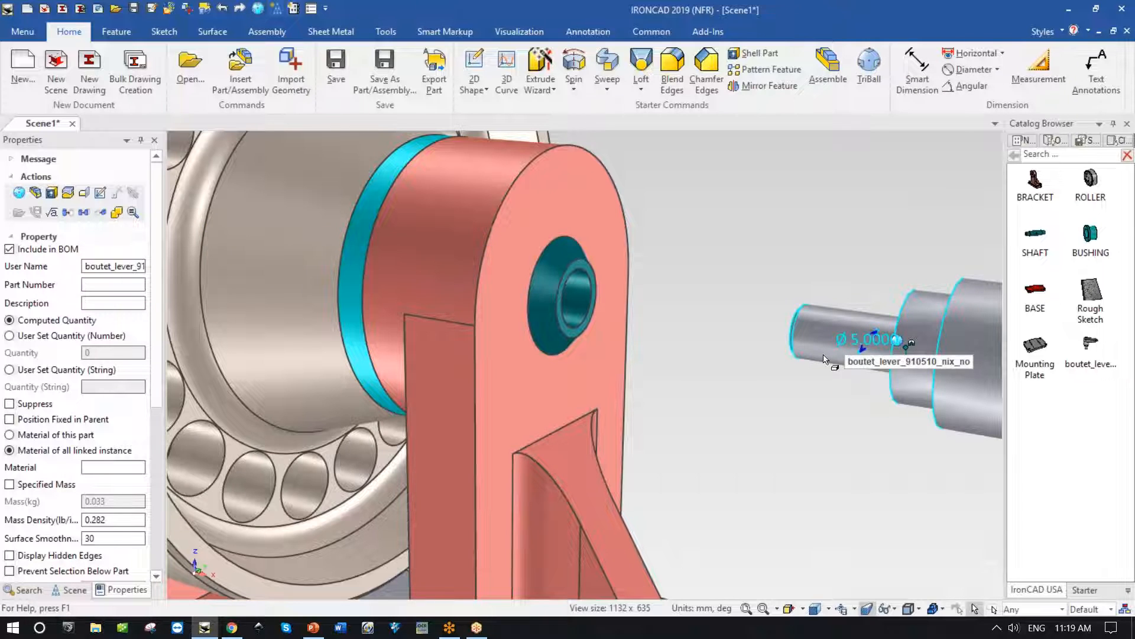
pyautogui.rightClick(861, 341)
pyautogui.click(885, 493)
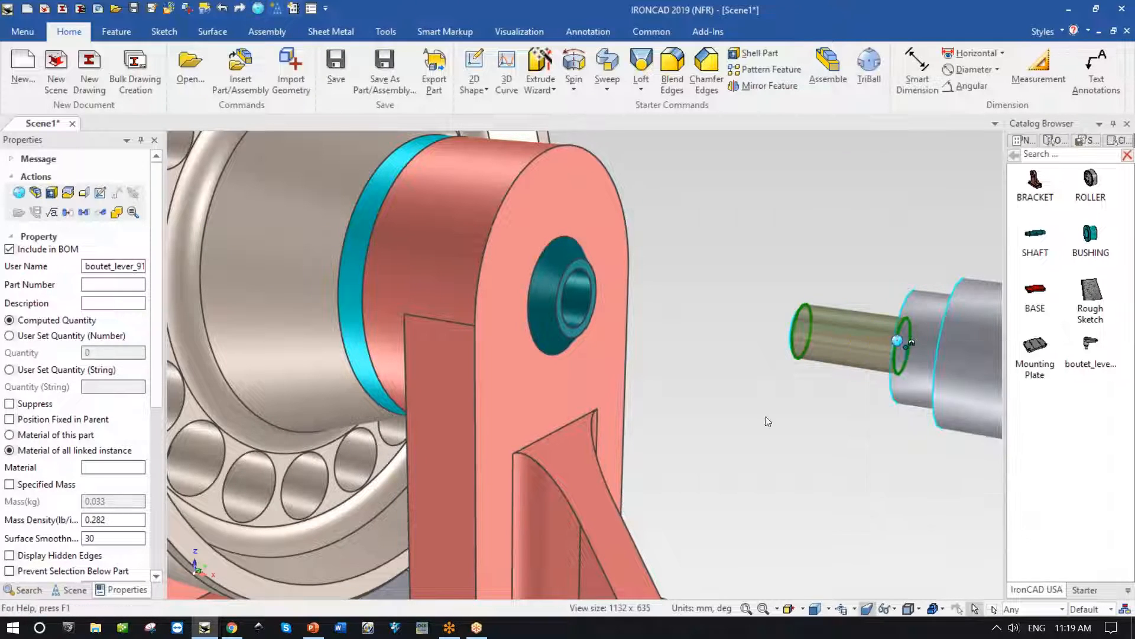
# Step: Select the cylindrical face of the lever's pin and bring up its direct face editing commands
pyautogui.scroll(3, 769, 450)
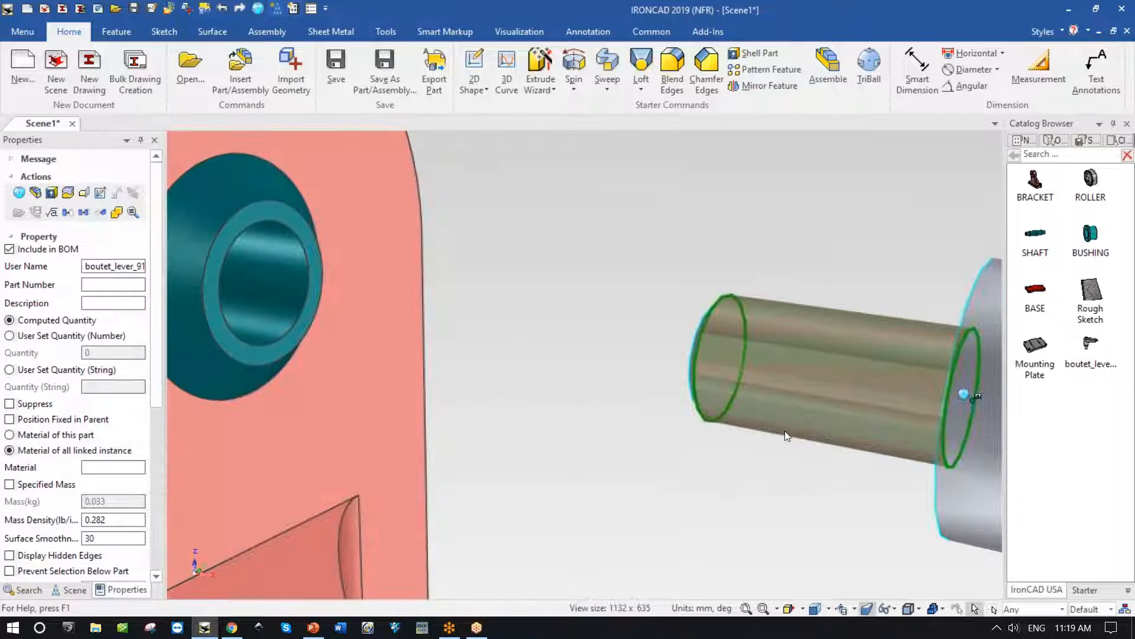
pyautogui.rightClick(832, 374)
pyautogui.click(732, 355)
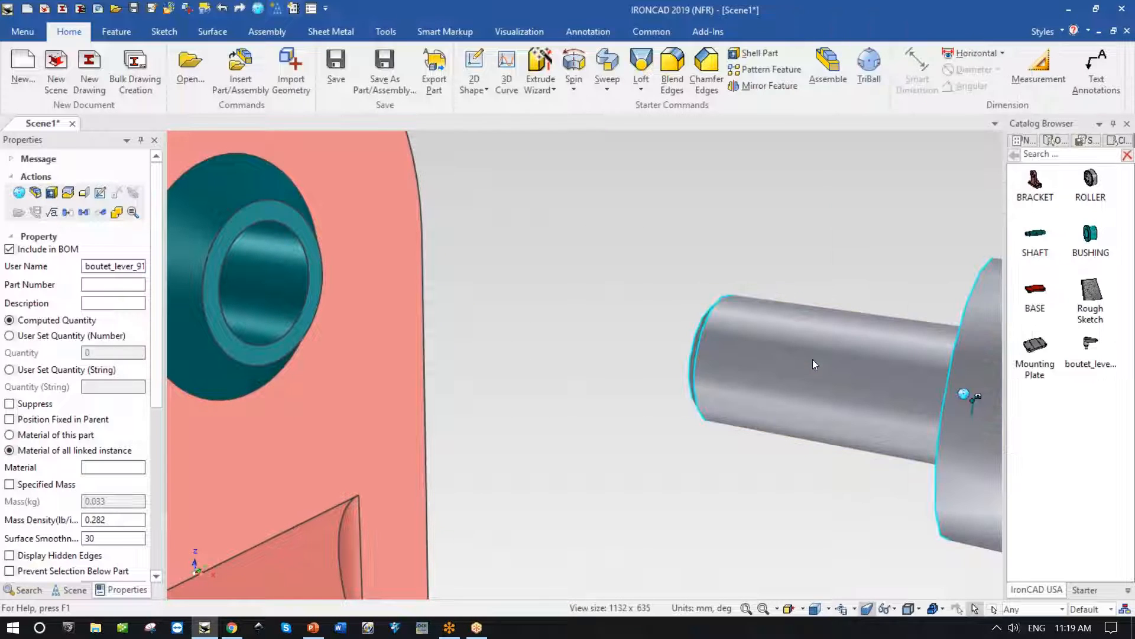
pyautogui.click(772, 359)
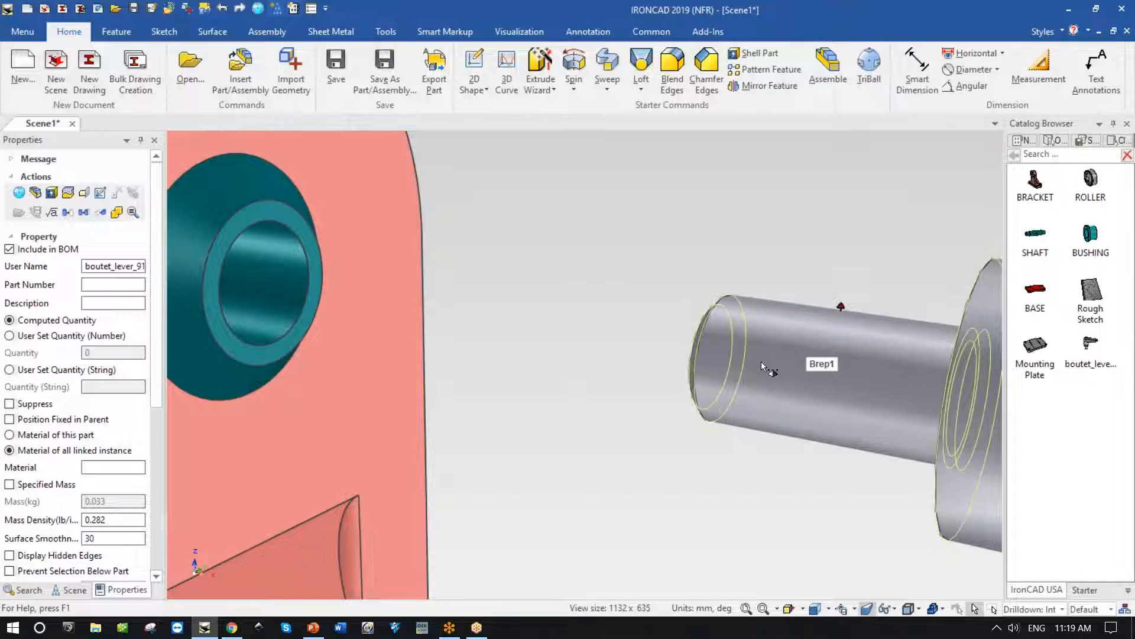
pyautogui.rightClick(776, 356)
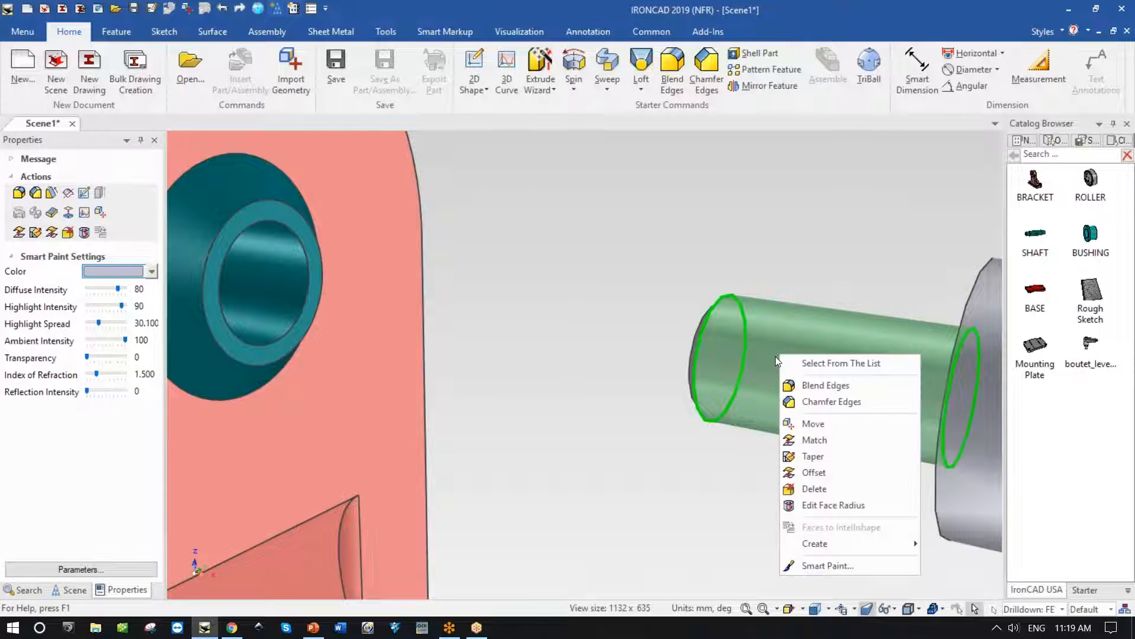
# Step: Offset the cylindrical face at the tip of the lever's pin by 0.5 mm
pyautogui.click(815, 472)
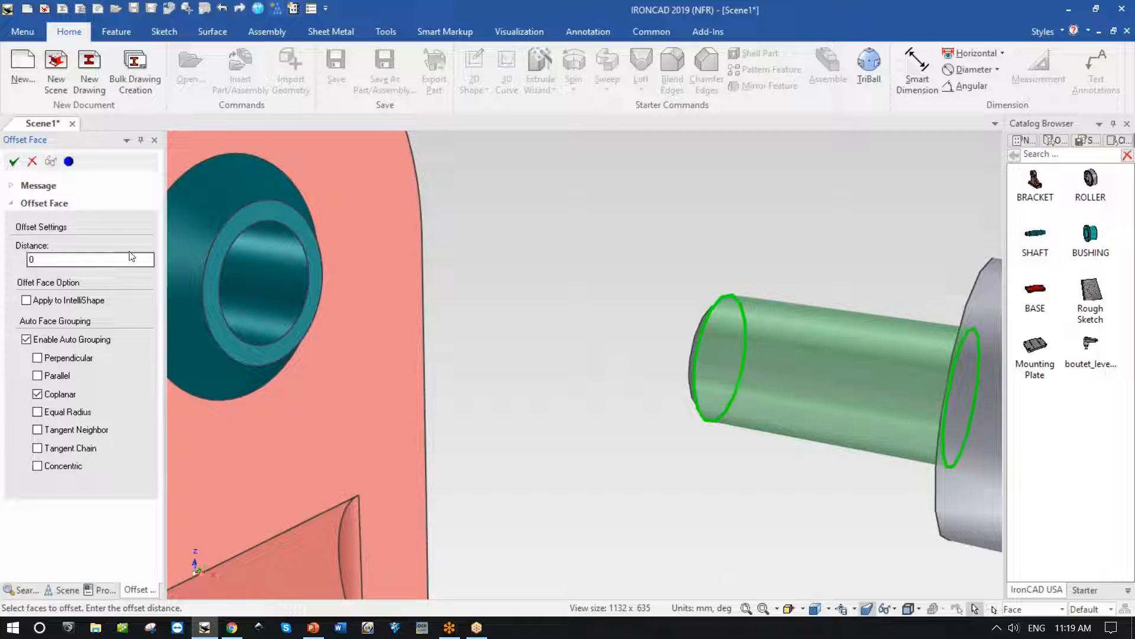
pyautogui.click(101, 258)
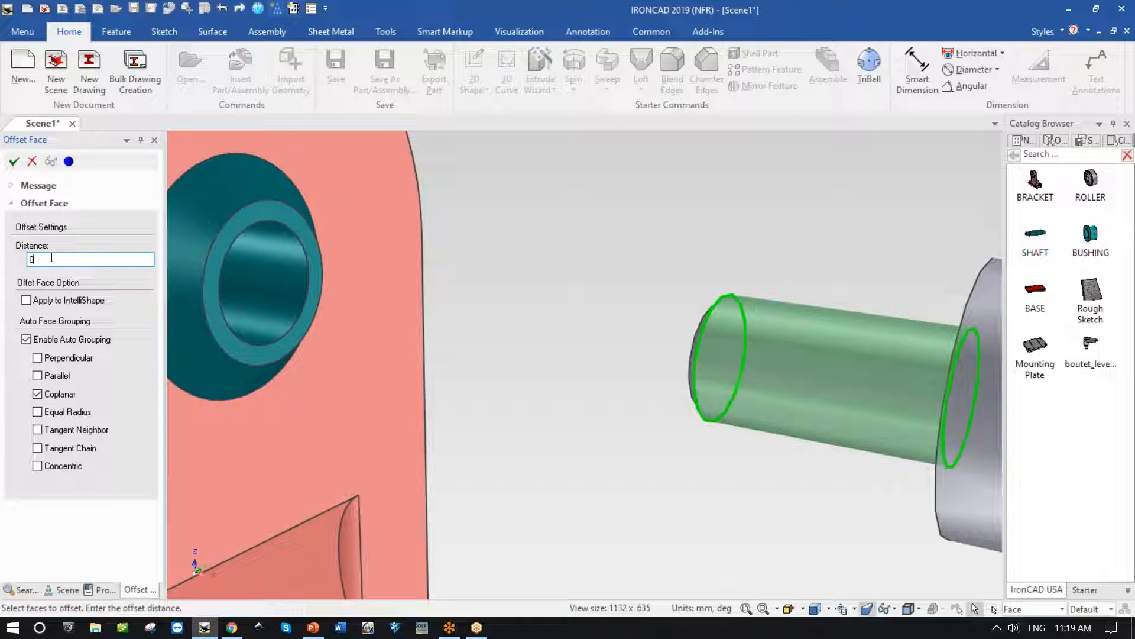
pyautogui.write('.5')
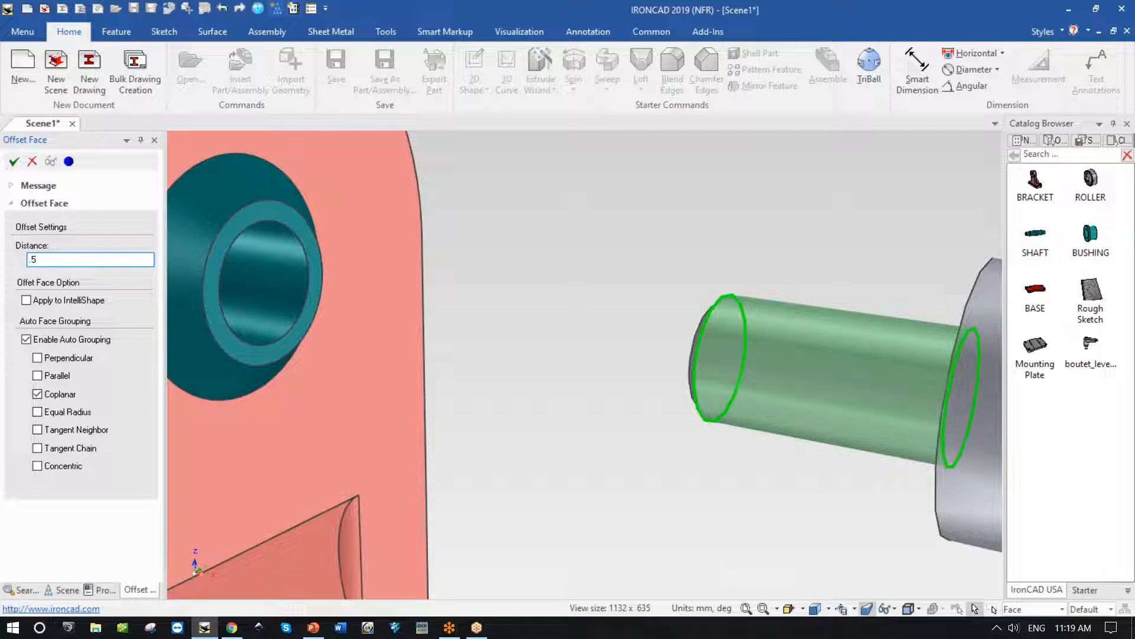
pyautogui.click(14, 162)
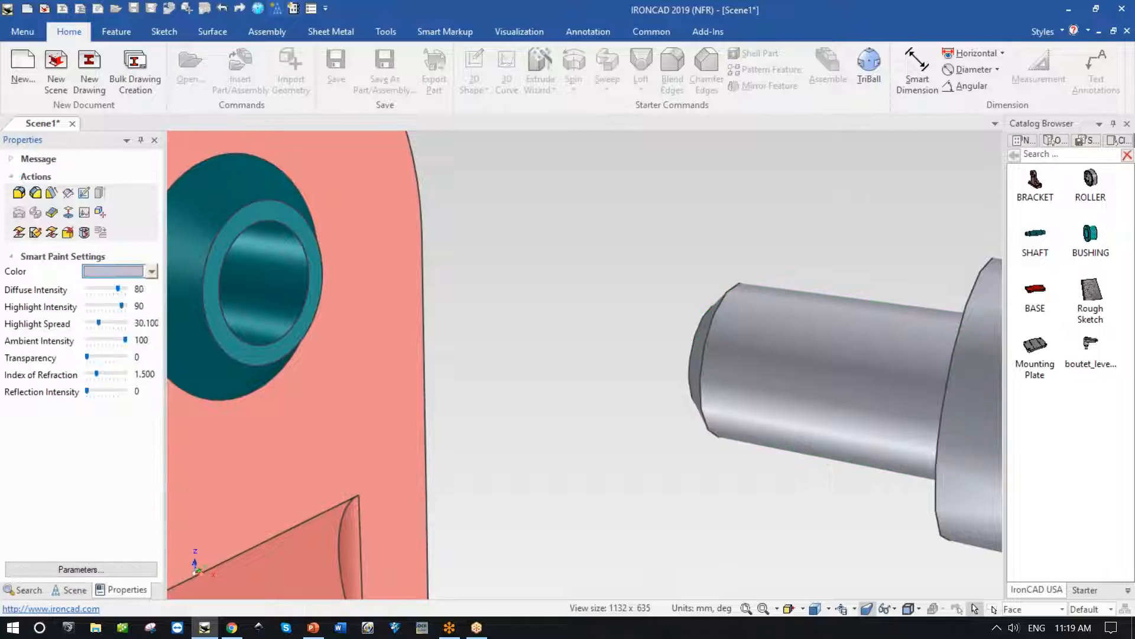
# Step: Move the lever along its pin axis with the TriBall to the center point of the bored shaft end at the bracket
pyautogui.scroll(-5, 822, 435)
pyautogui.moveTo(822, 430); pyautogui.dragTo(682, 435, button='middle')
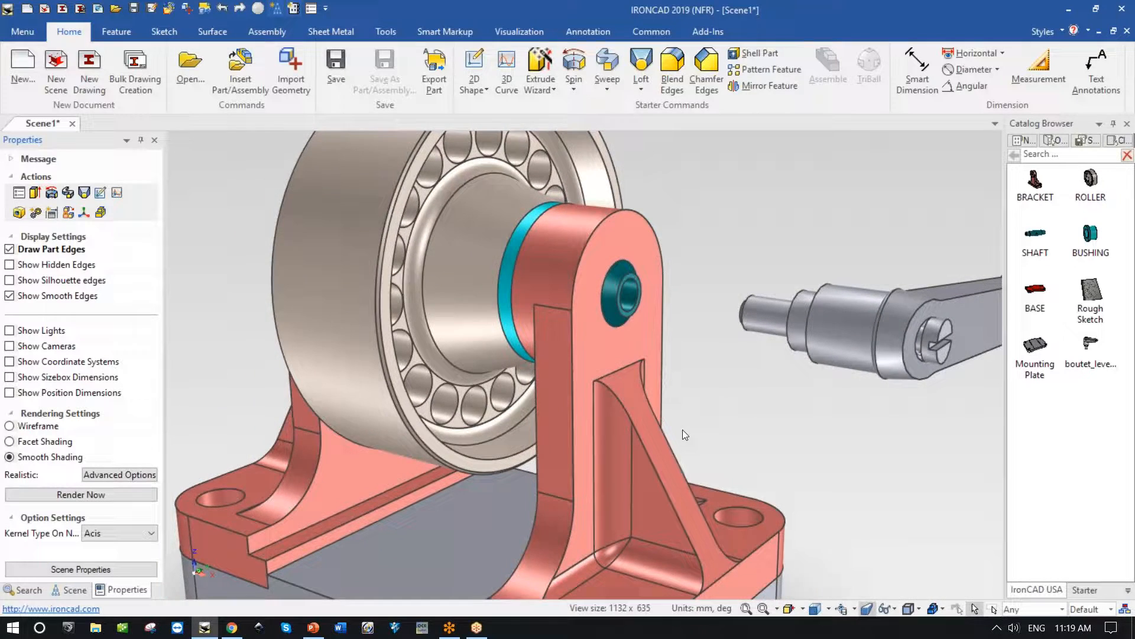
pyautogui.scroll(-2, 804, 363)
pyautogui.click(804, 363)
pyautogui.press('F10')
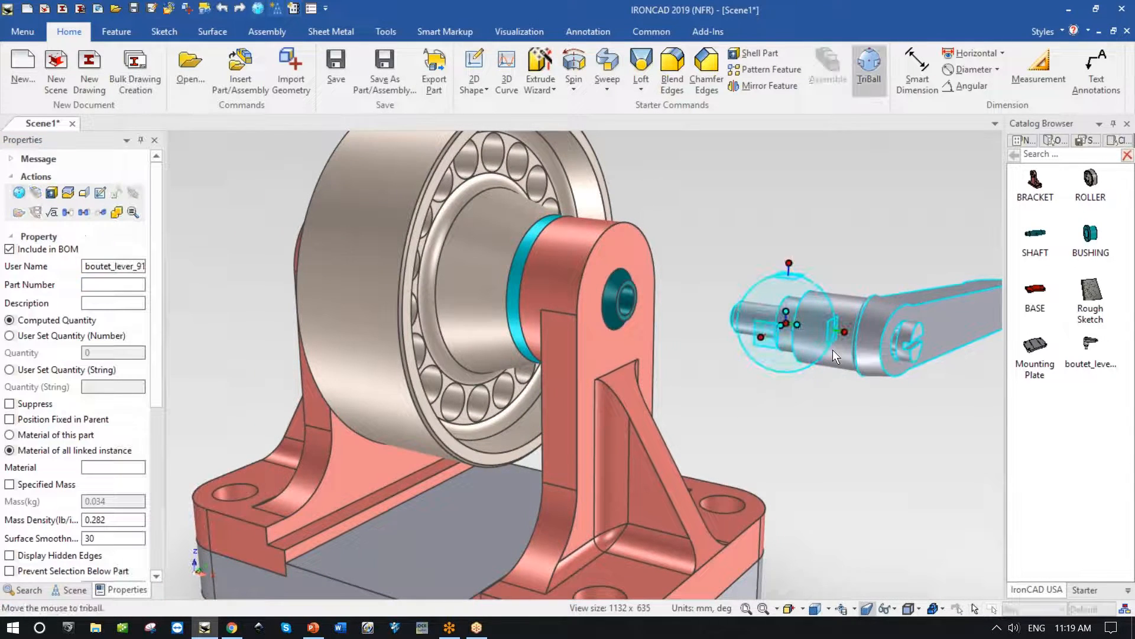
pyautogui.click(847, 332)
pyautogui.rightClick(793, 324)
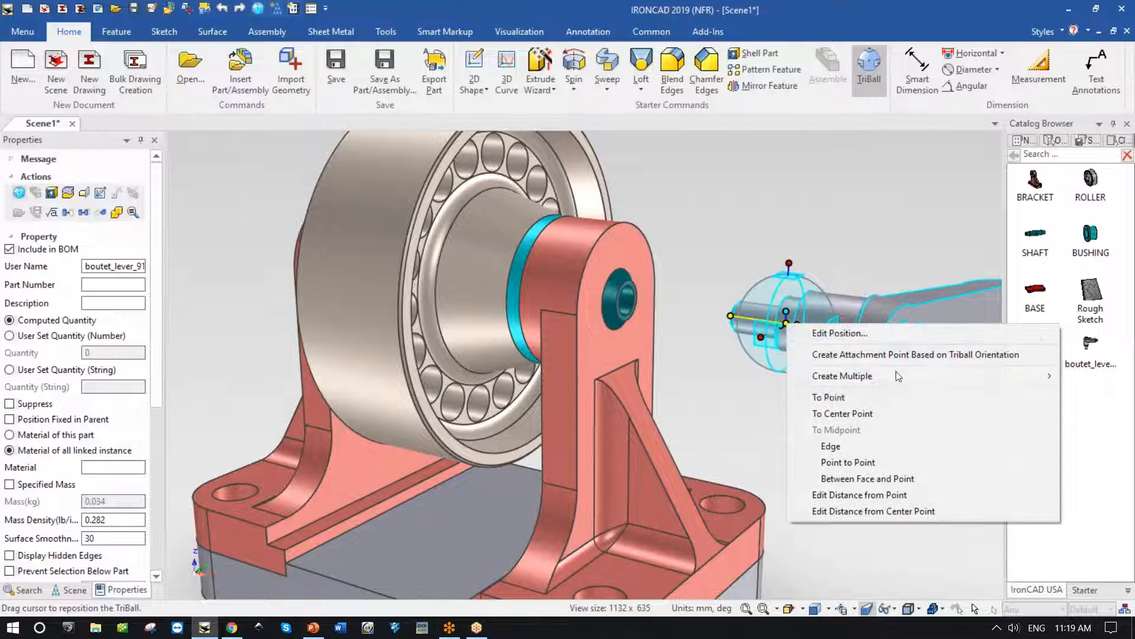
pyautogui.click(928, 409)
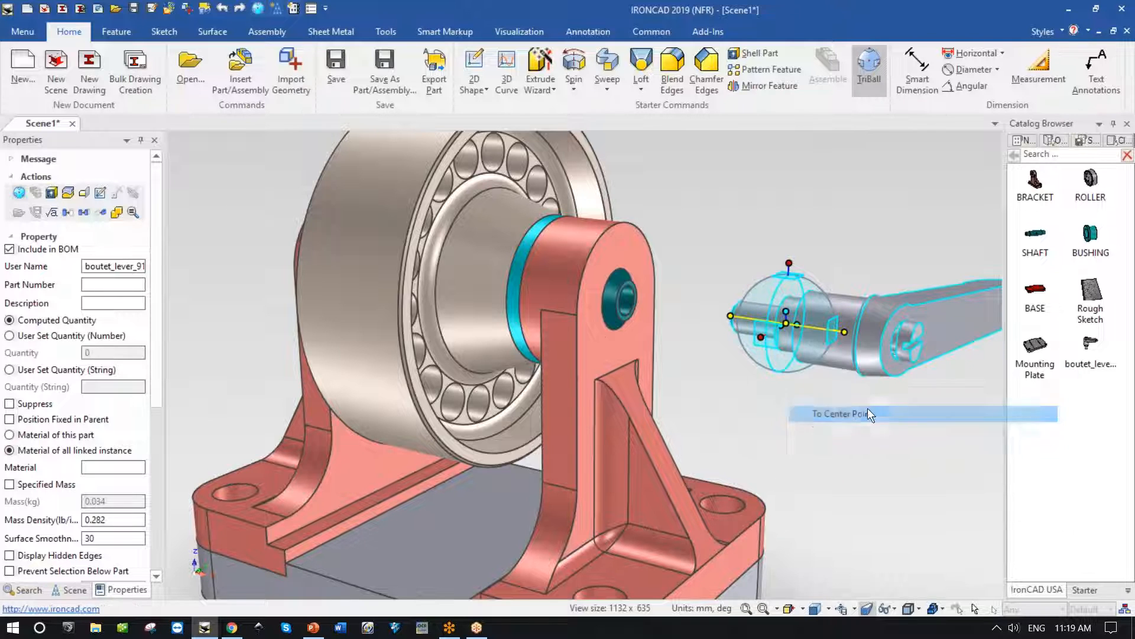
pyautogui.click(620, 315)
pyautogui.scroll(-1, 861, 353)
pyautogui.press('F10')
pyautogui.click(851, 352)
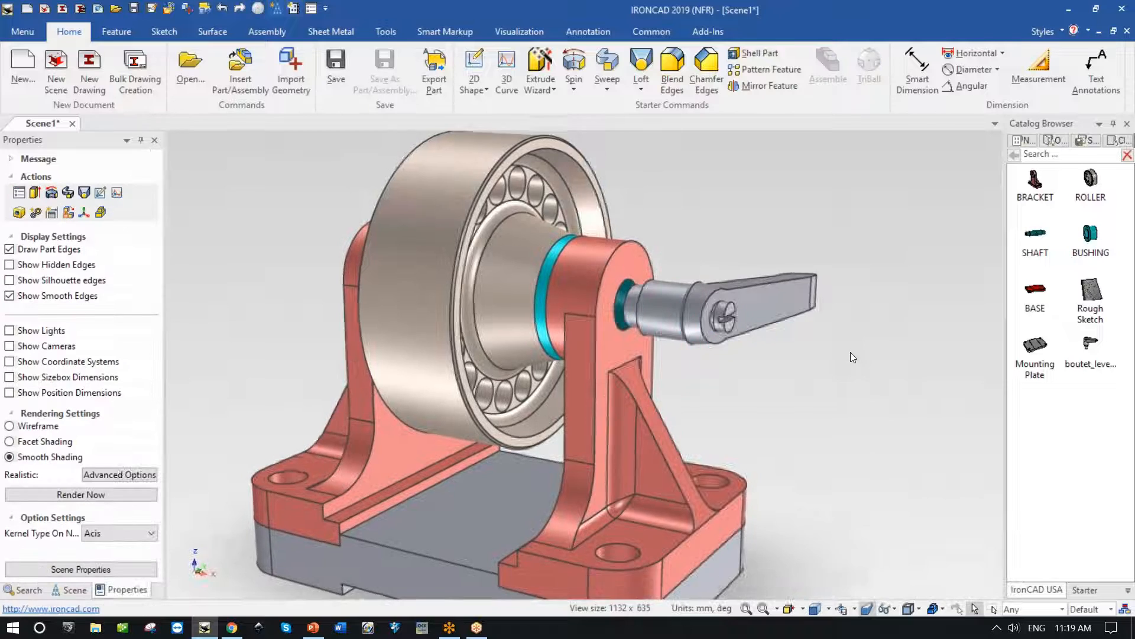
# Step: Enlarge the H Cylinder shaft bore in the bracket on the side opposite the lever
pyautogui.press('F8')
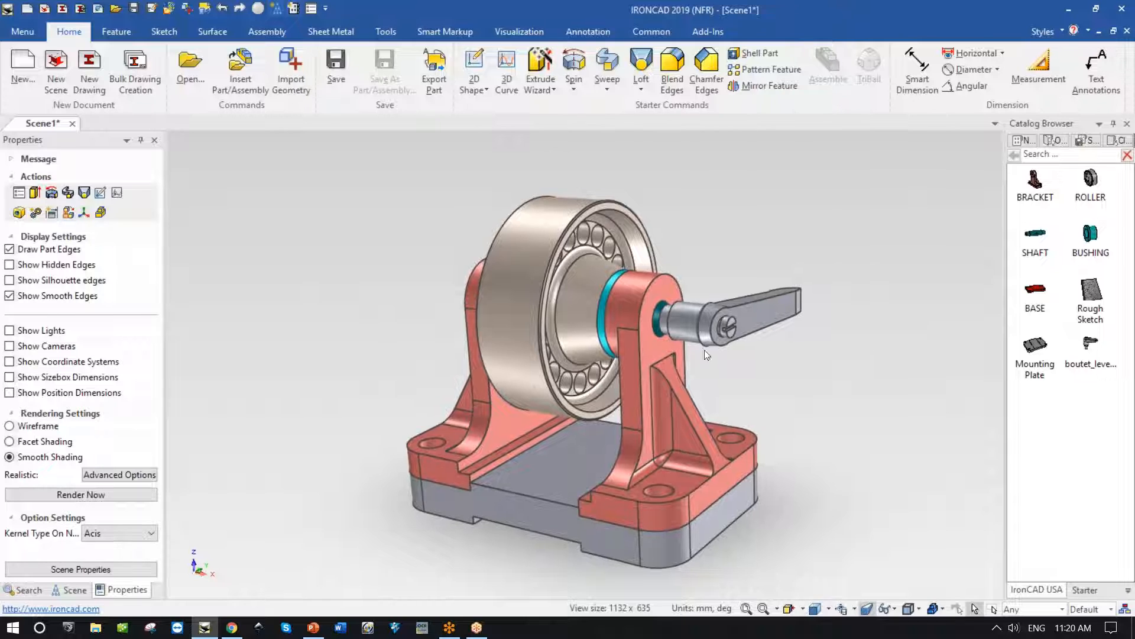
pyautogui.moveTo(827, 352); pyautogui.dragTo(811, 362, button='middle')
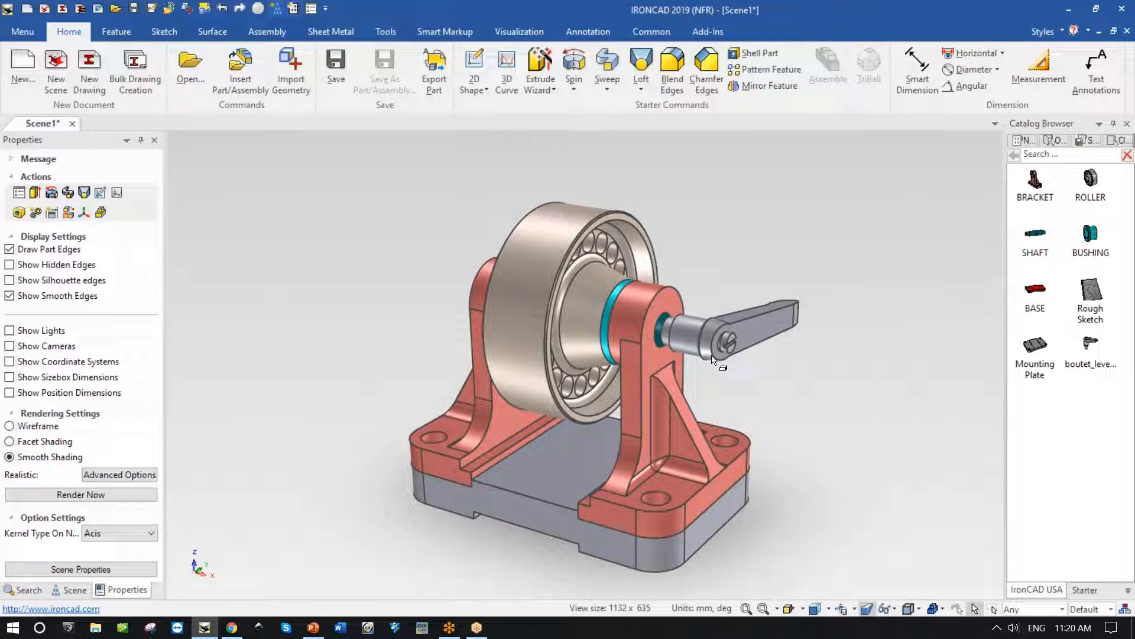
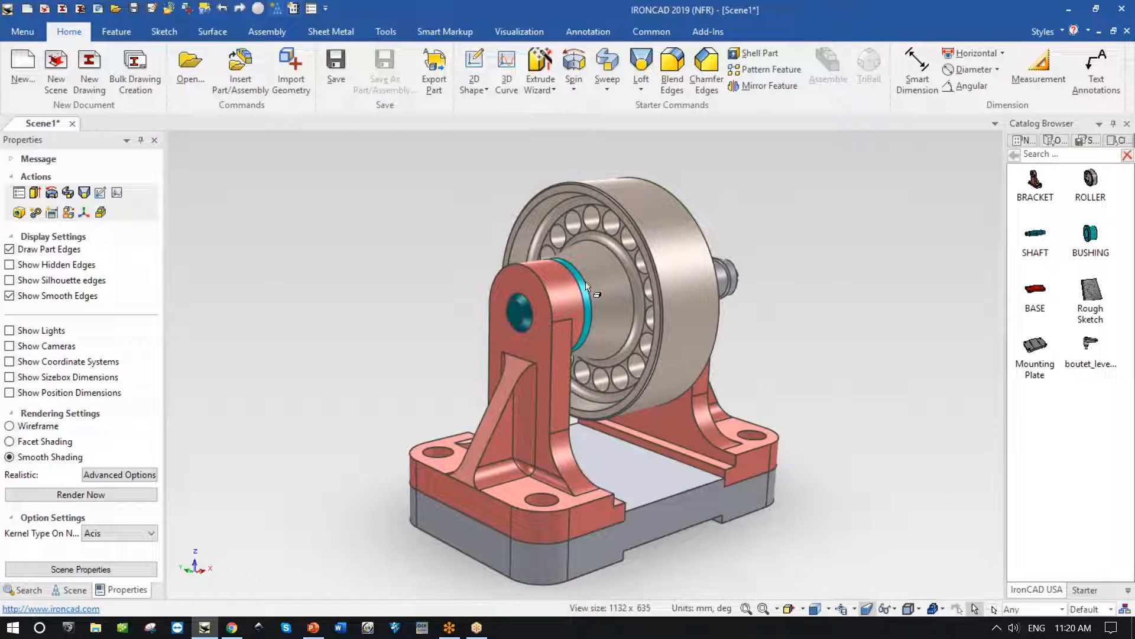
pyautogui.click(519, 315)
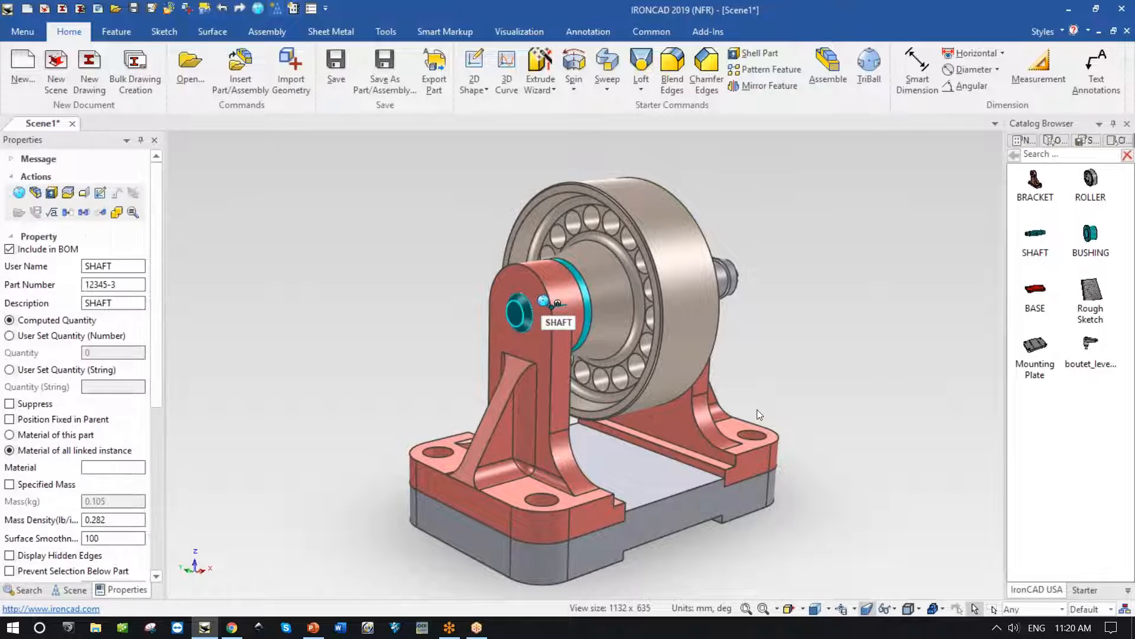
pyautogui.click(589, 354)
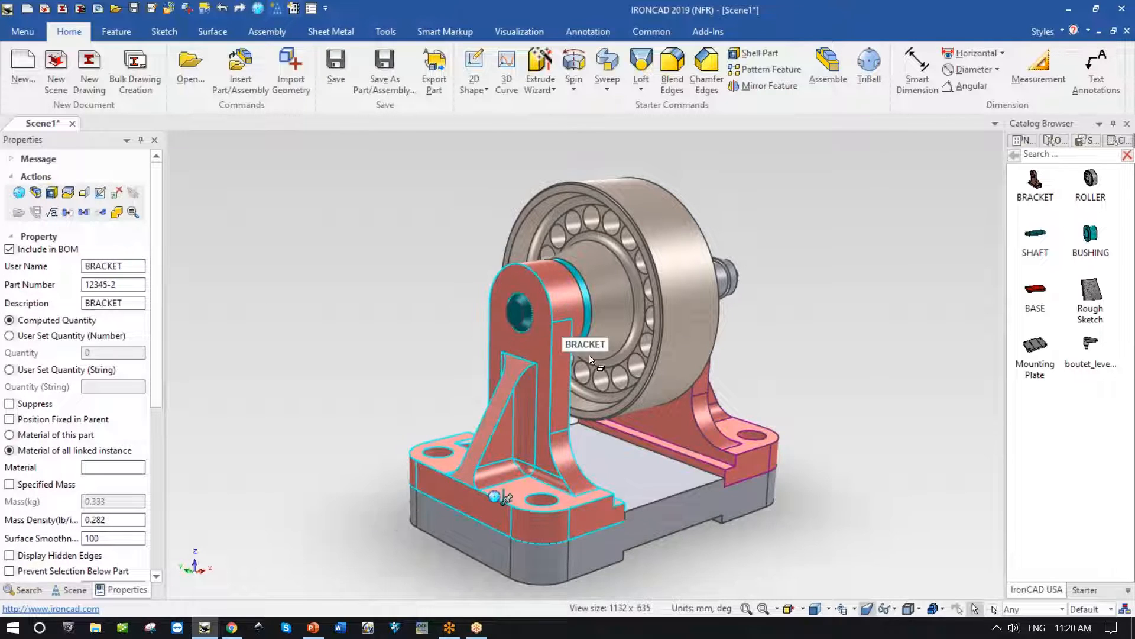
pyautogui.click(863, 391)
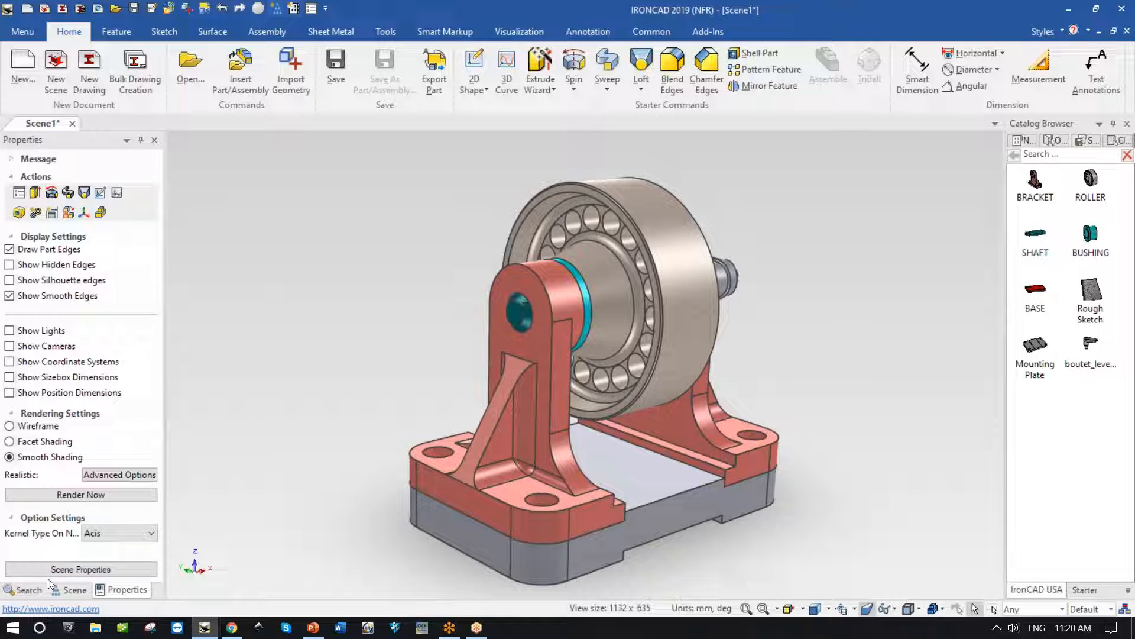
pyautogui.click(68, 589)
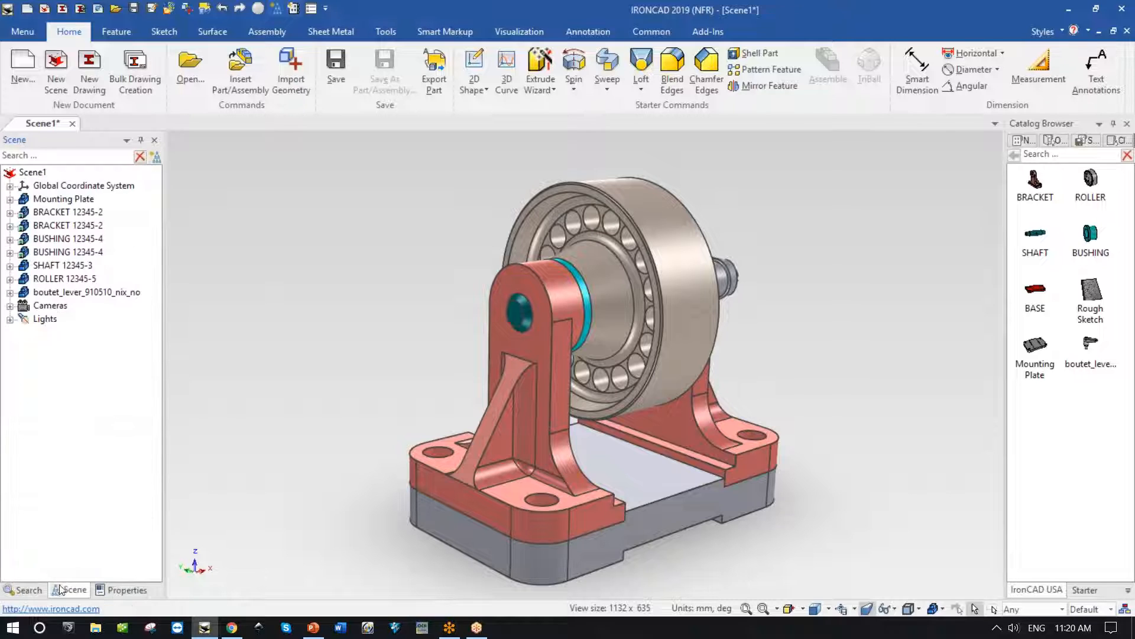
pyautogui.click(540, 343)
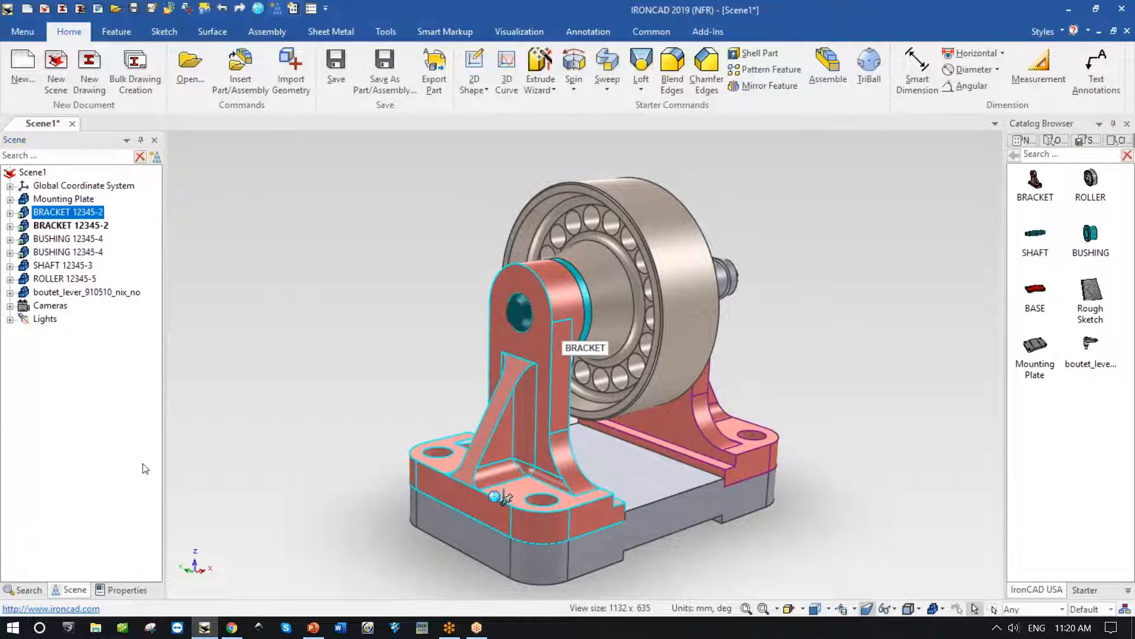
pyautogui.click(10, 212)
pyautogui.click(61, 239)
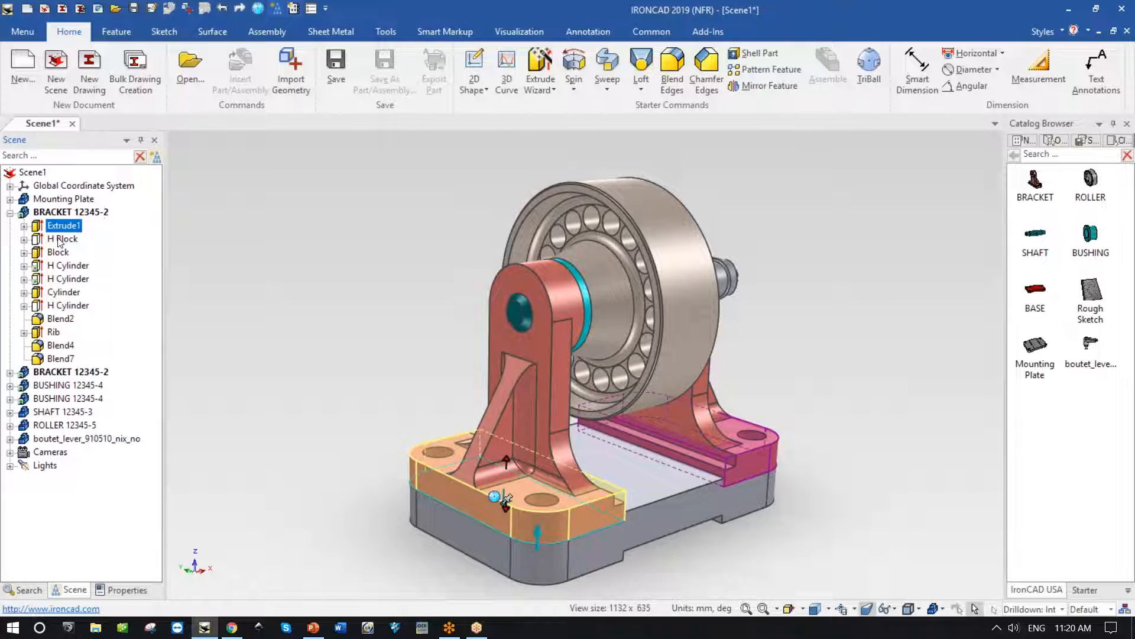
pyautogui.click(68, 305)
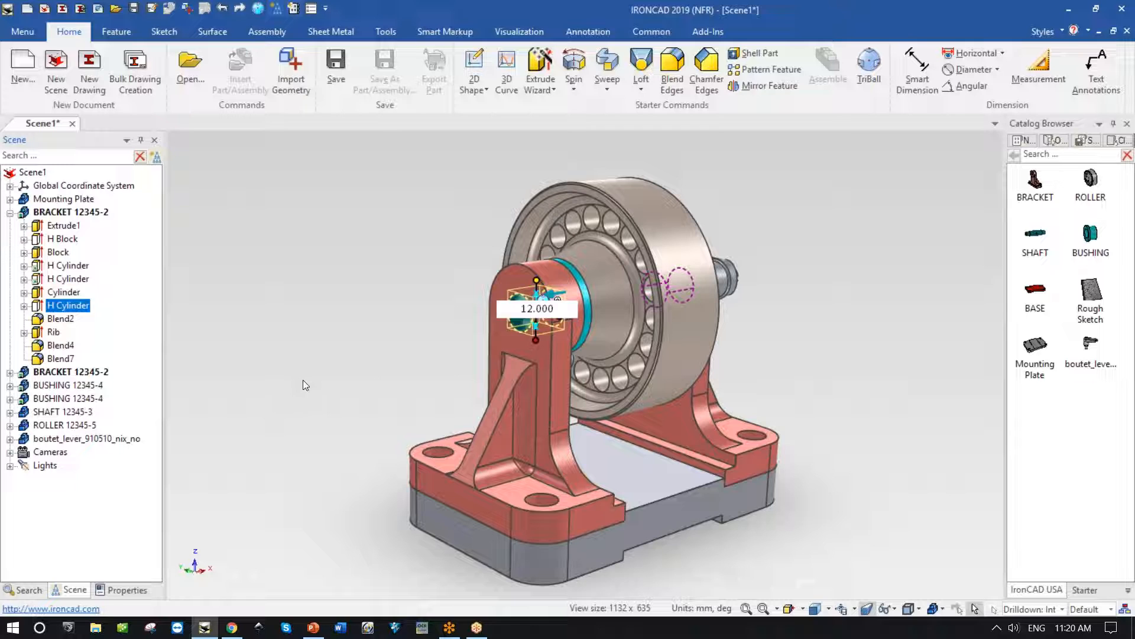
pyautogui.click(536, 340)
pyautogui.write('13')
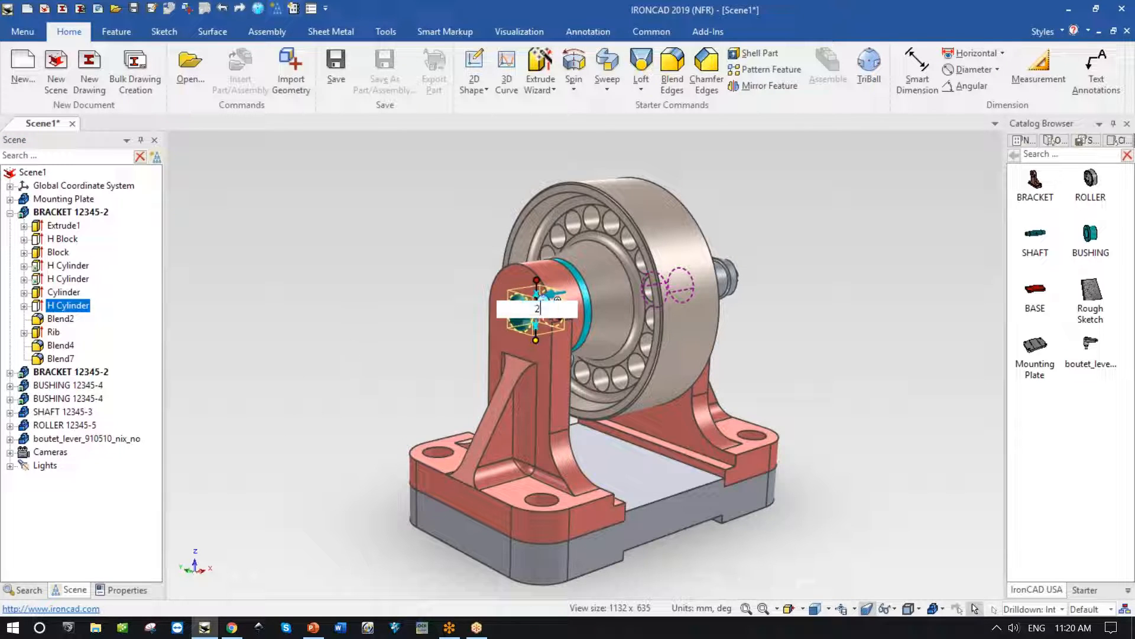
pyautogui.press('Return')
pyautogui.click(402, 317)
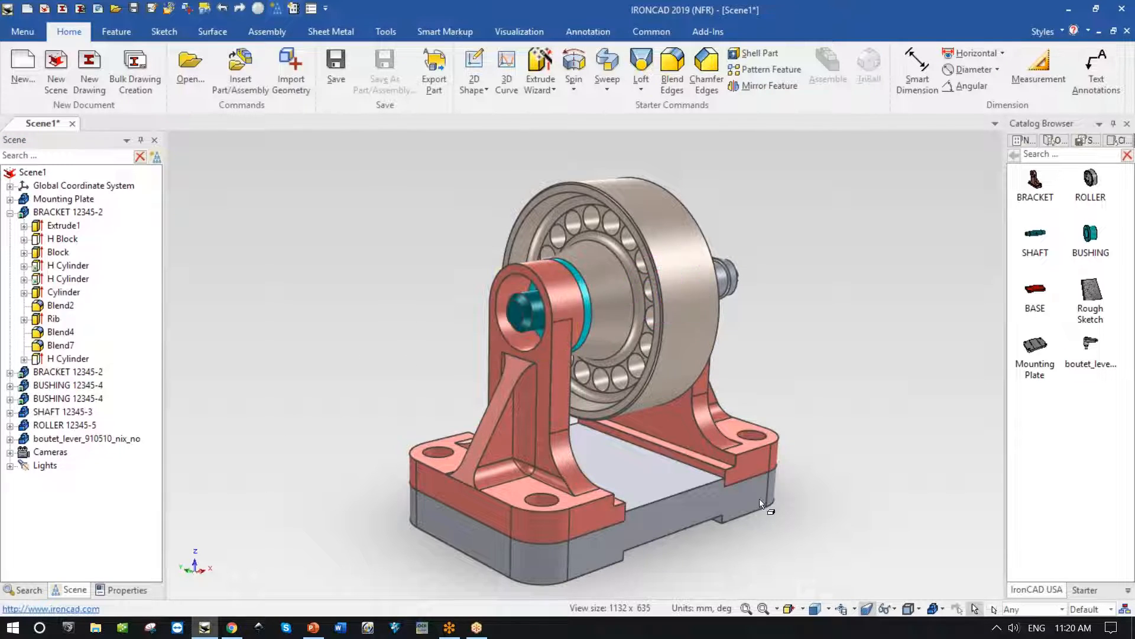
# Step: Place a Bearings component from the ICMech Mech catalog on the shaft end inside the bracket's enlarged bore
pyautogui.scroll(3, 769, 485)
pyautogui.scroll(5, 905, 396)
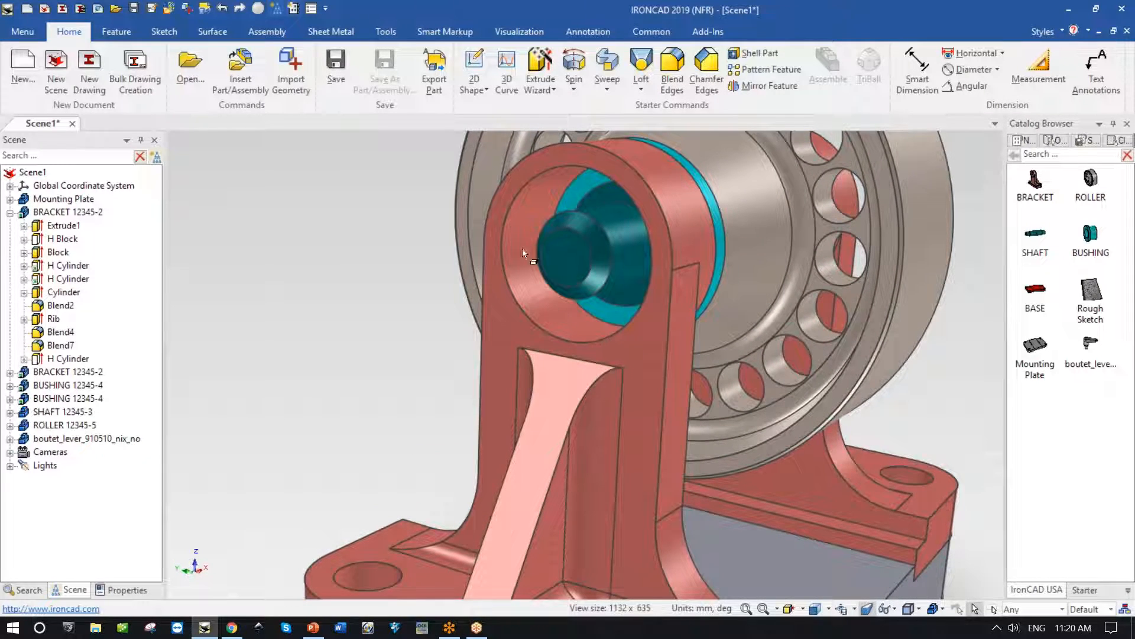
pyautogui.scroll(-5, 784, 372)
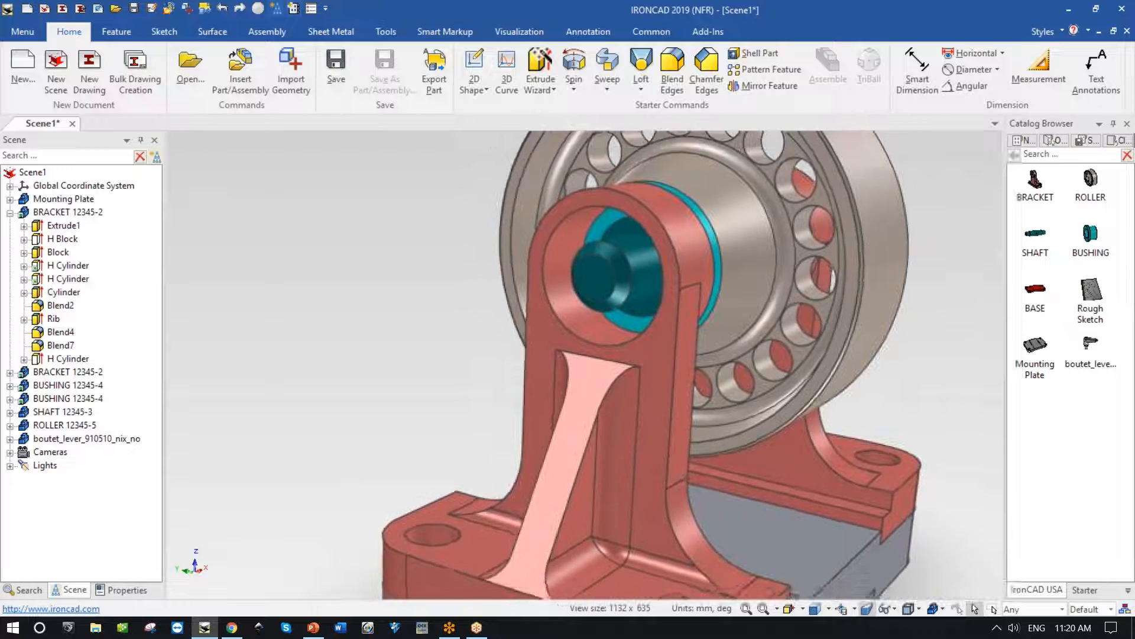
pyautogui.click(1129, 592)
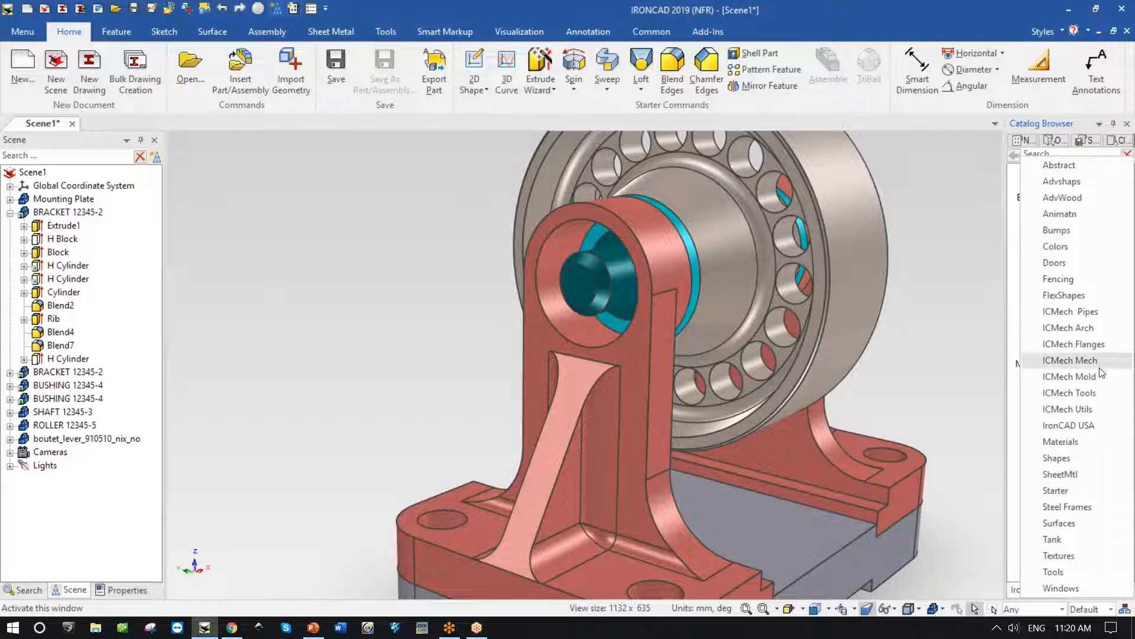
pyautogui.click(1071, 361)
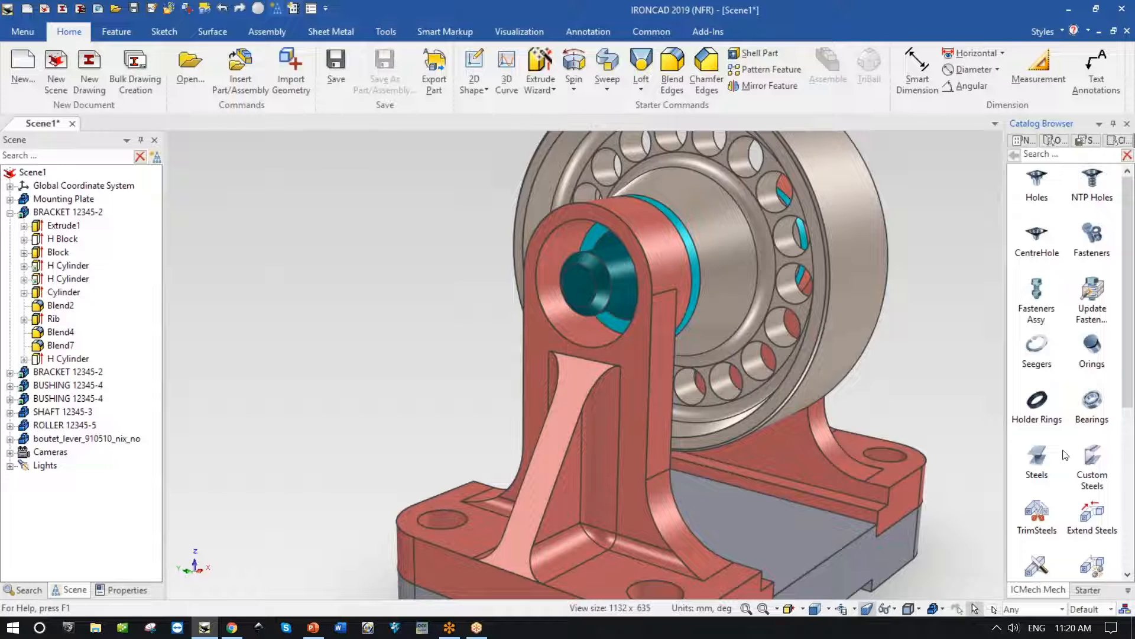
pyautogui.scroll(3, 558, 190)
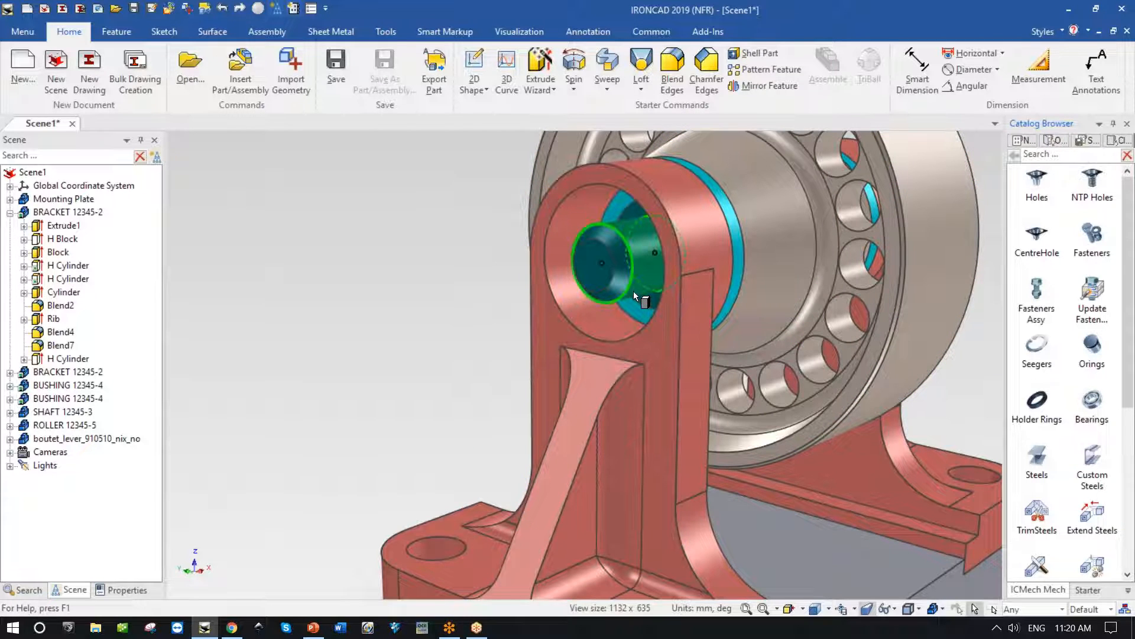
pyautogui.moveTo(626, 290); pyautogui.dragTo(626, 291)
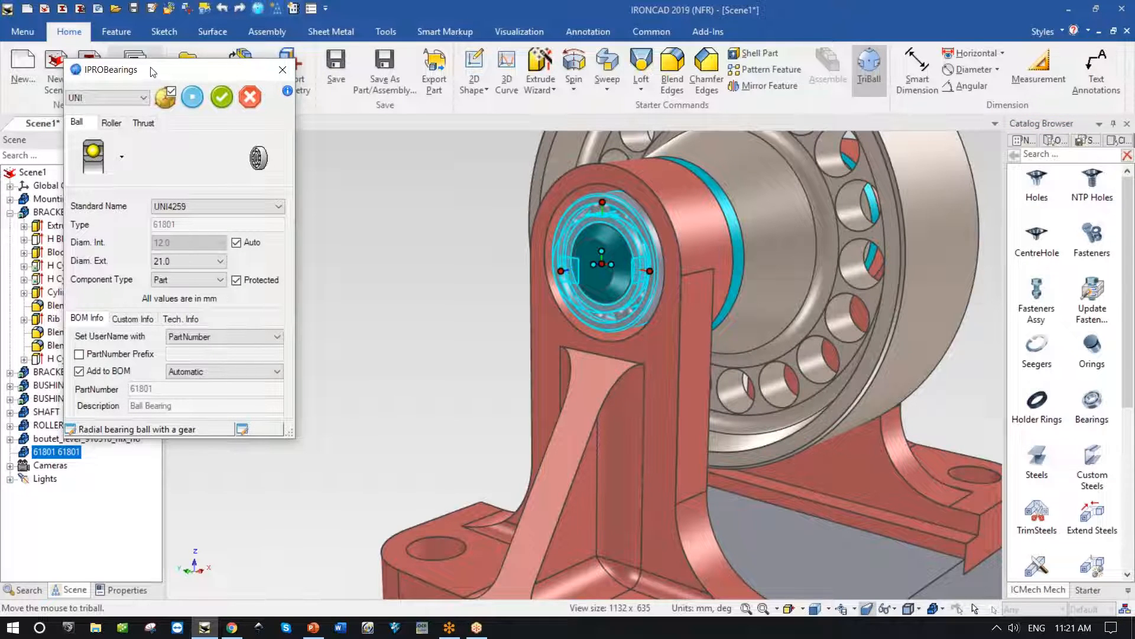
# Step: Examine the available roller bearing variants and return to the ball bearing category
pyautogui.moveTo(152, 71); pyautogui.dragTo(360, 162)
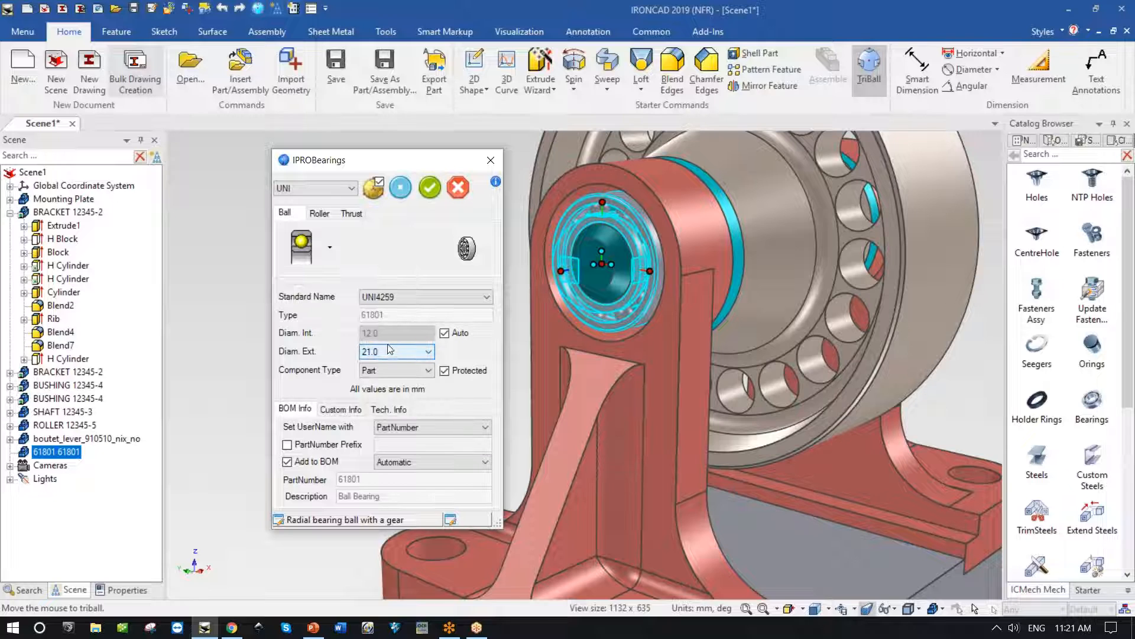
pyautogui.click(327, 214)
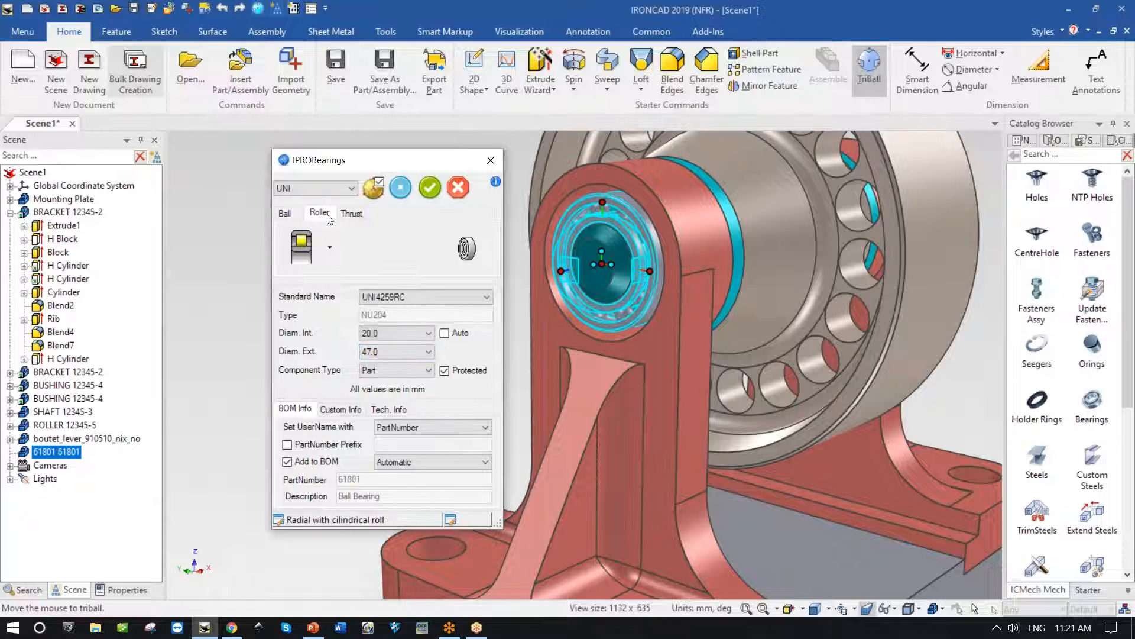
pyautogui.click(333, 249)
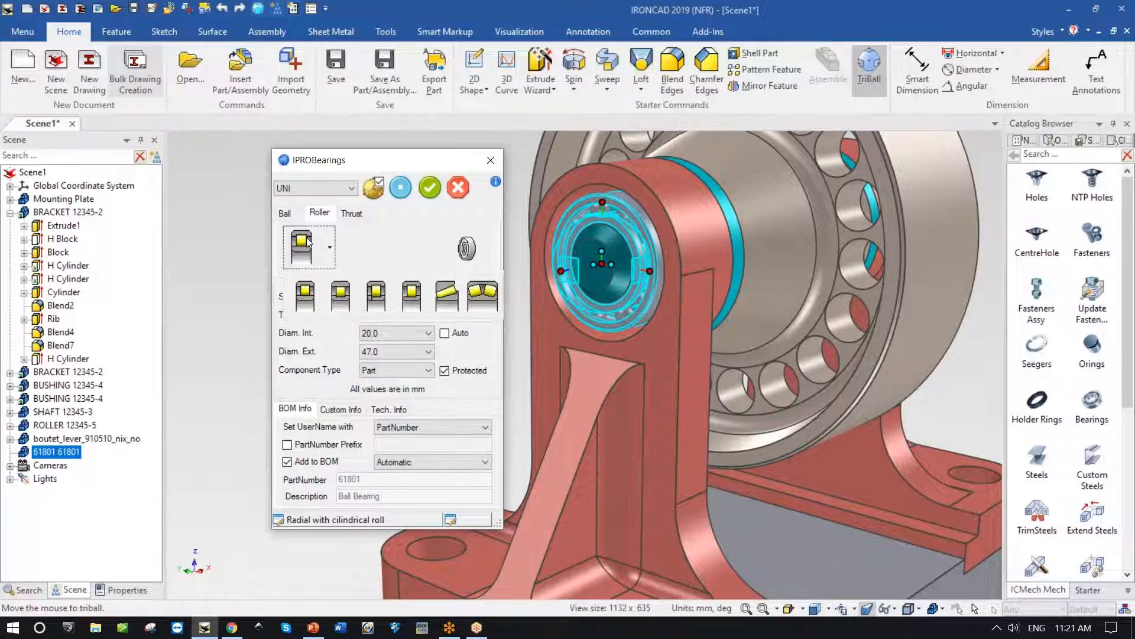
pyautogui.click(288, 213)
pyautogui.click(330, 250)
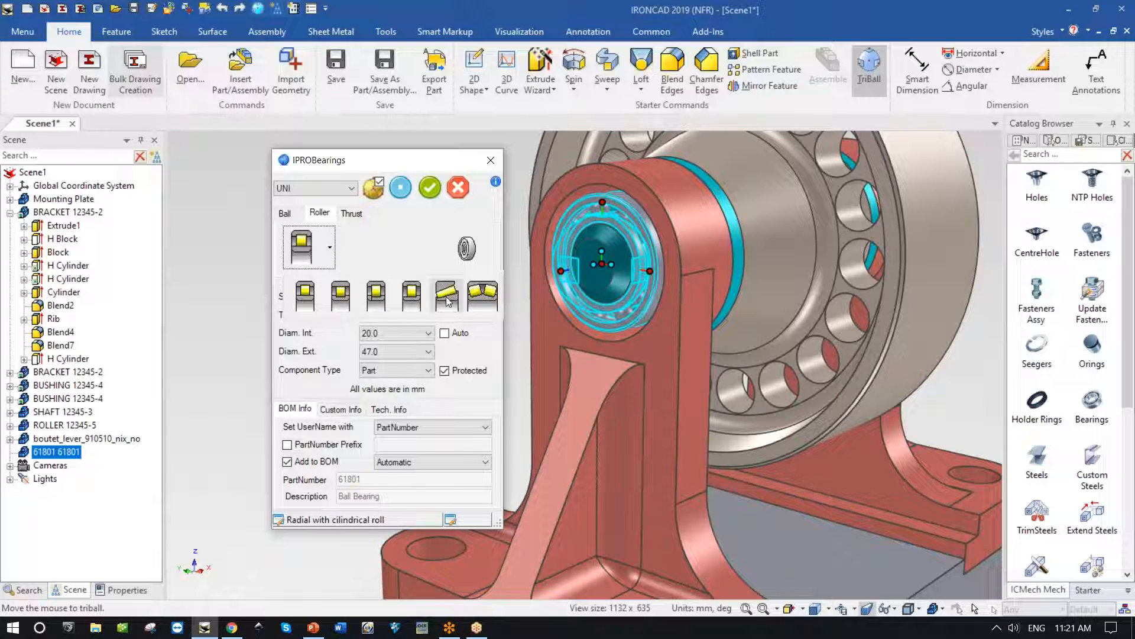
pyautogui.click(286, 213)
pyautogui.click(286, 213)
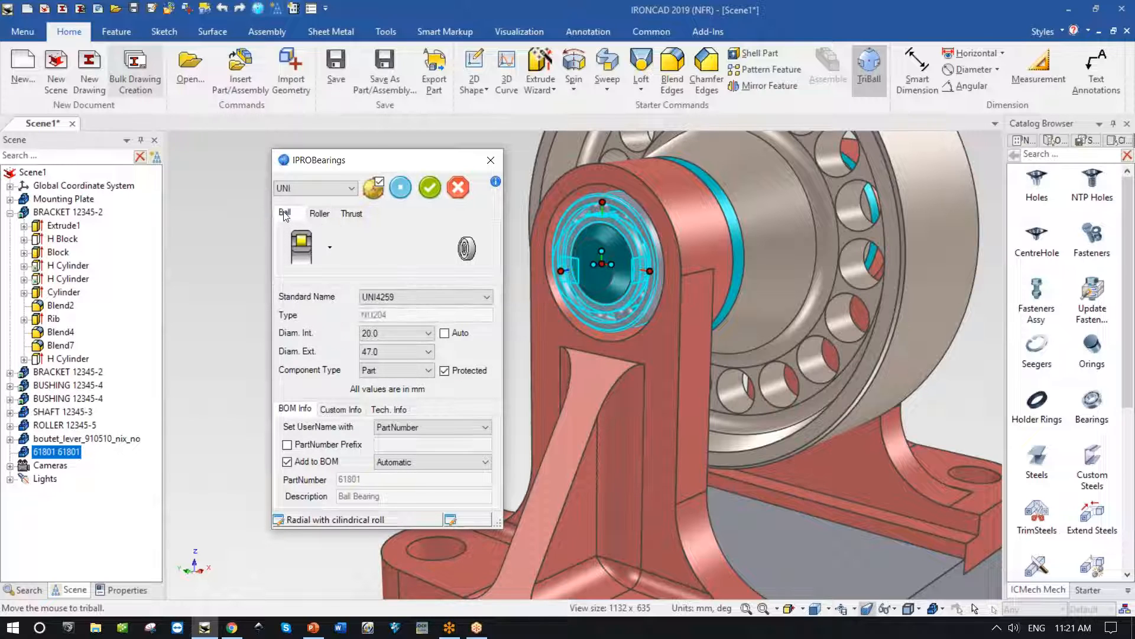
# Step: Set the ball bearing's inner diameter to automatic, keep the 21.0 mm outer diameter, and create the bearing
pyautogui.click(428, 333)
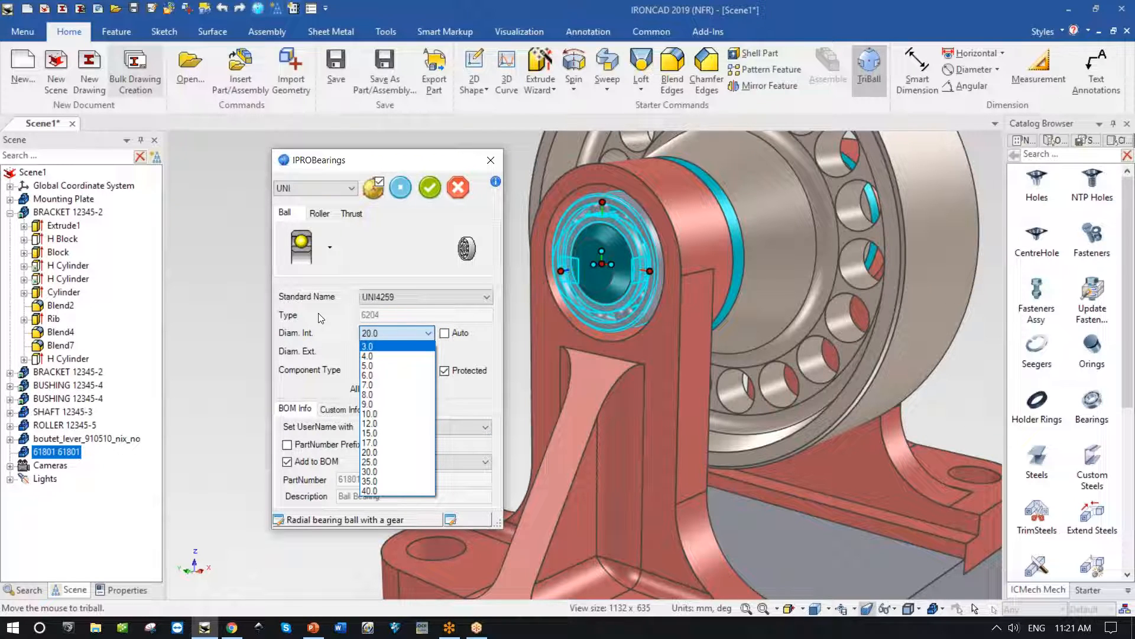
pyautogui.click(452, 343)
pyautogui.click(445, 333)
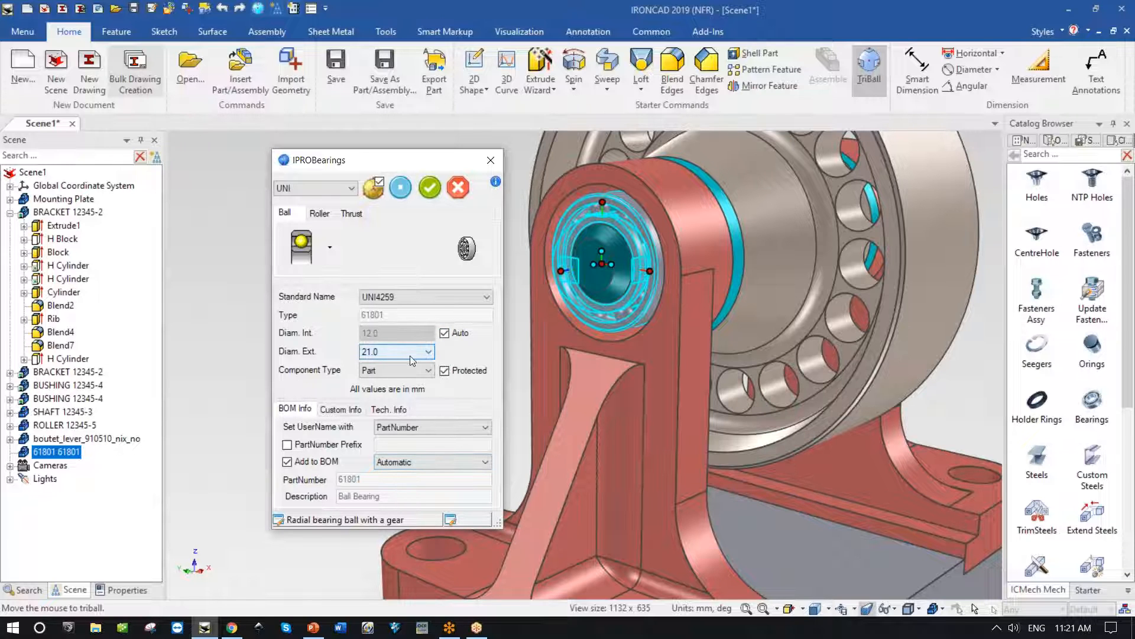
pyautogui.click(430, 188)
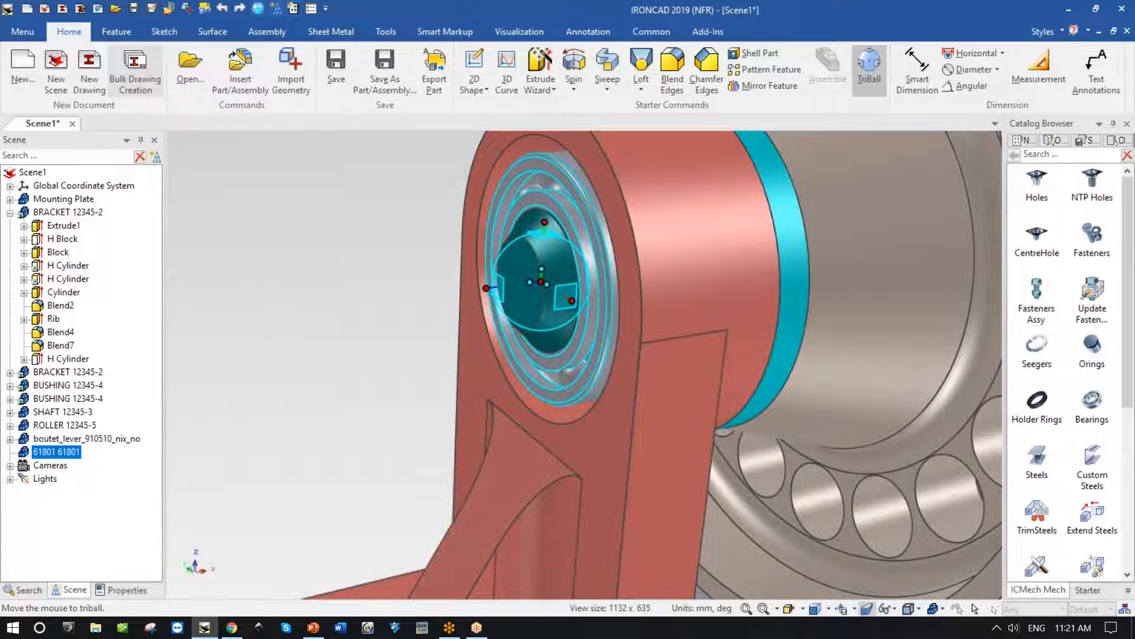
# Step: Move the ball bearing 3 mm further into the bracket bore along the shaft axis with the TriBall
pyautogui.moveTo(487, 287); pyautogui.dragTo(491, 287)
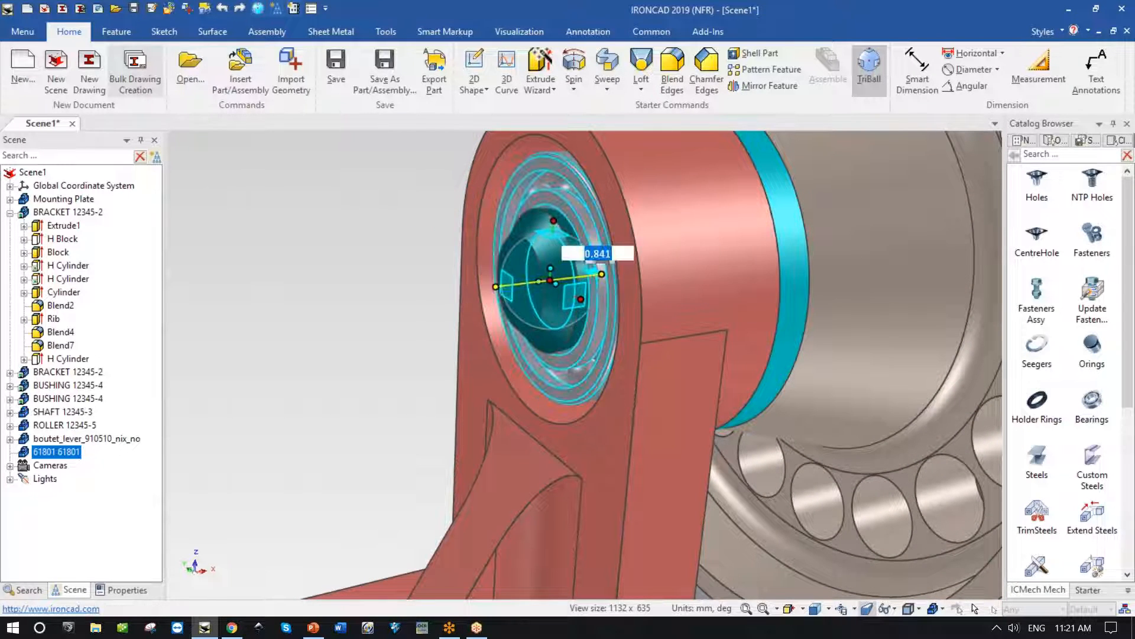
pyautogui.write('3')
pyautogui.press('Return')
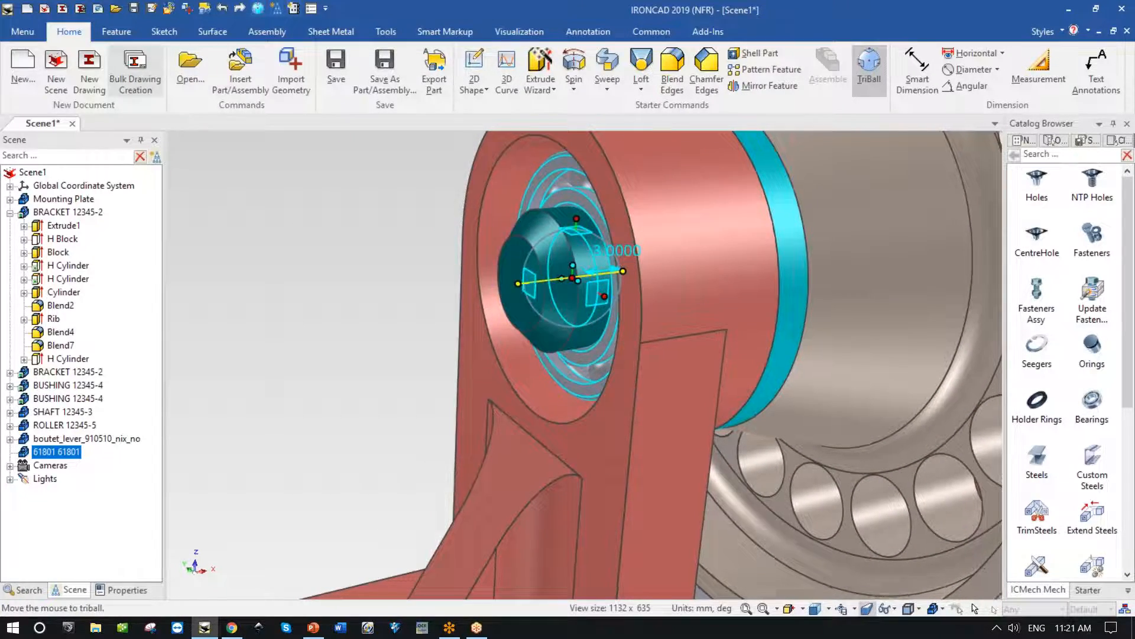
pyautogui.press('Escape')
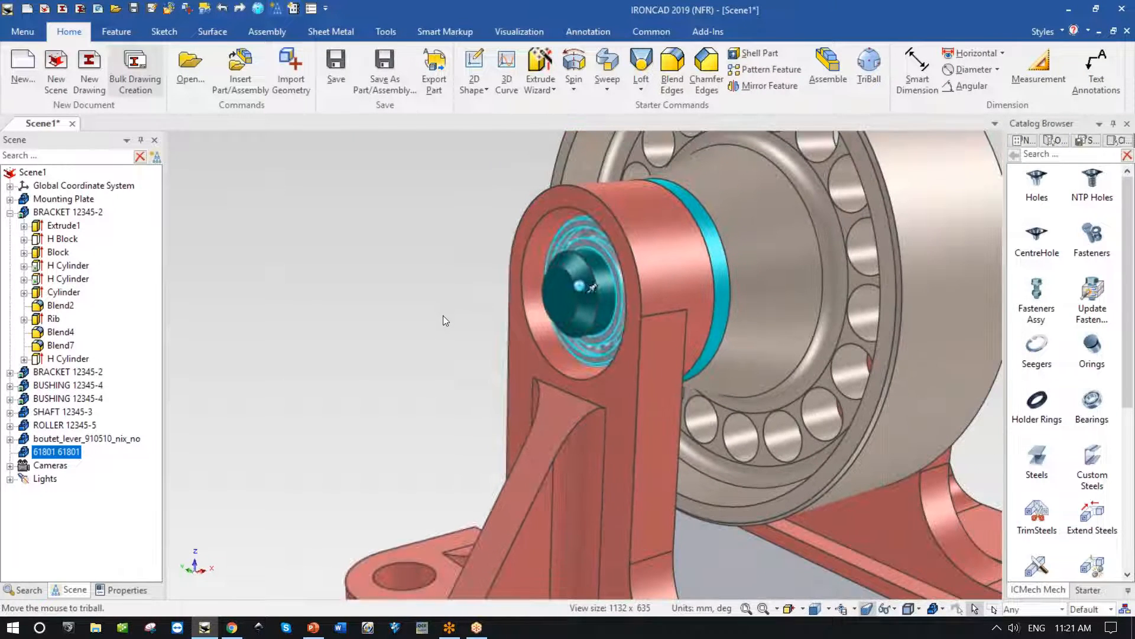
pyautogui.click(319, 324)
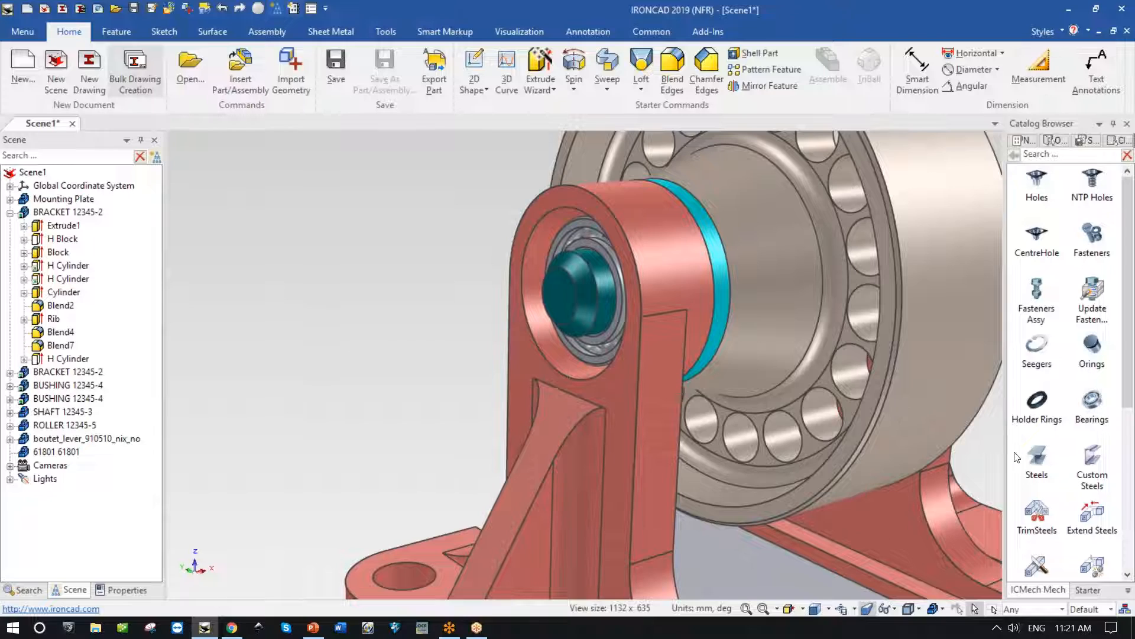
# Step: Shrink the bracket's H Cylinder bore by snapping its size handle to the outer edge of the ball bearing
pyautogui.moveTo(591, 275)
pyautogui.mouseDown(button='middle')
pyautogui.moveTo(701, 262)
pyautogui.moveTo(615, 261)
pyautogui.moveTo(611, 271)
pyautogui.mouseUp(button='middle')
pyautogui.scroll(4, 659, 254)
pyautogui.click(613, 273)
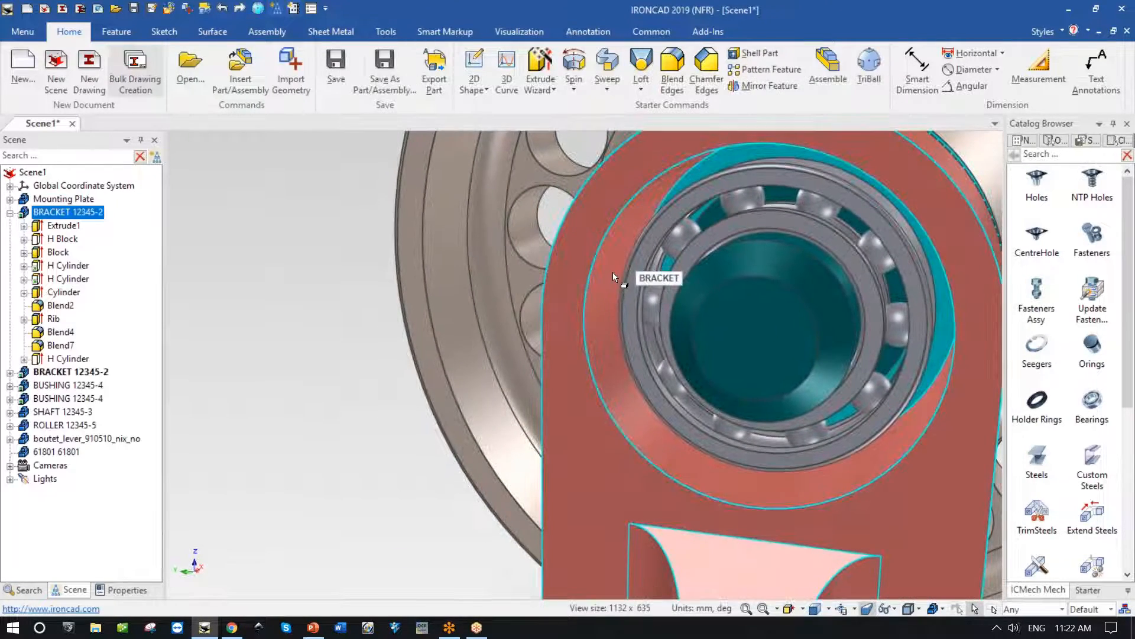
pyautogui.click(612, 272)
pyautogui.moveTo(341, 406)
pyautogui.mouseDown(button='middle')
pyautogui.moveTo(329, 410)
pyautogui.moveTo(346, 417)
pyautogui.mouseUp(button='middle')
pyautogui.scroll(5, 492, 391)
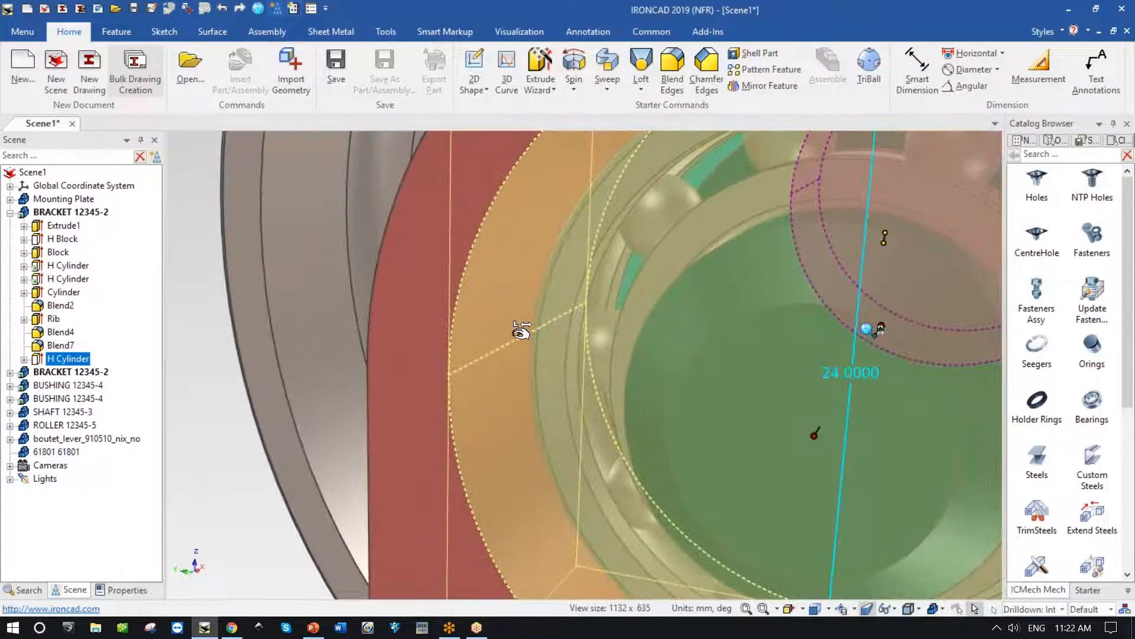
pyautogui.keyDown('shift'); pyautogui.moveTo(521, 333); pyautogui.dragTo(525, 373); pyautogui.keyUp('shift')
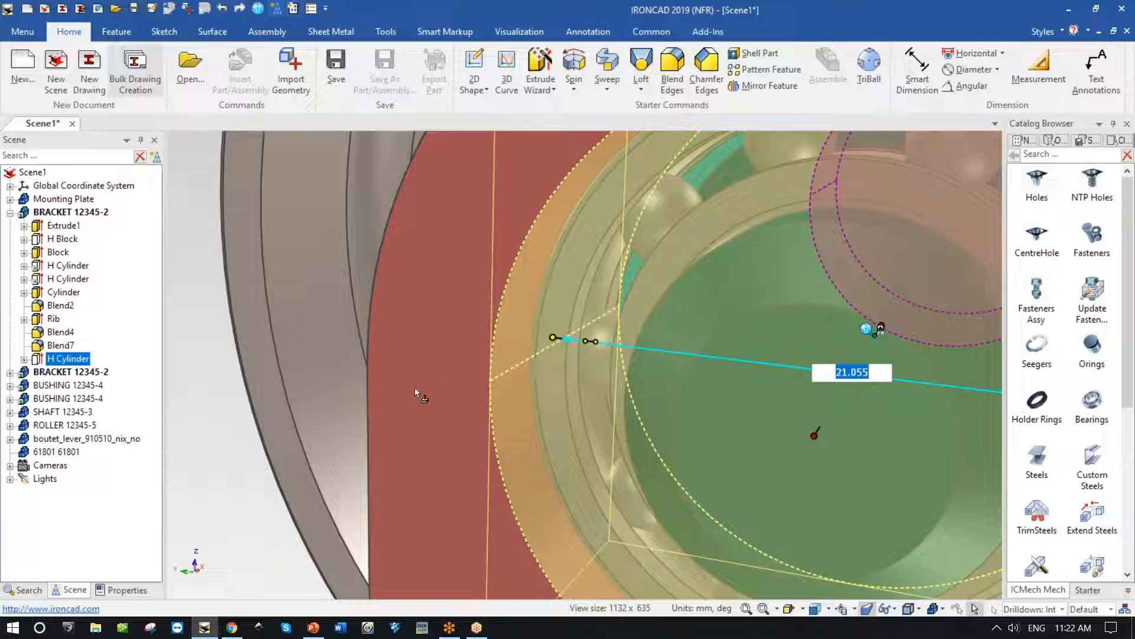
pyautogui.scroll(-5, 413, 388)
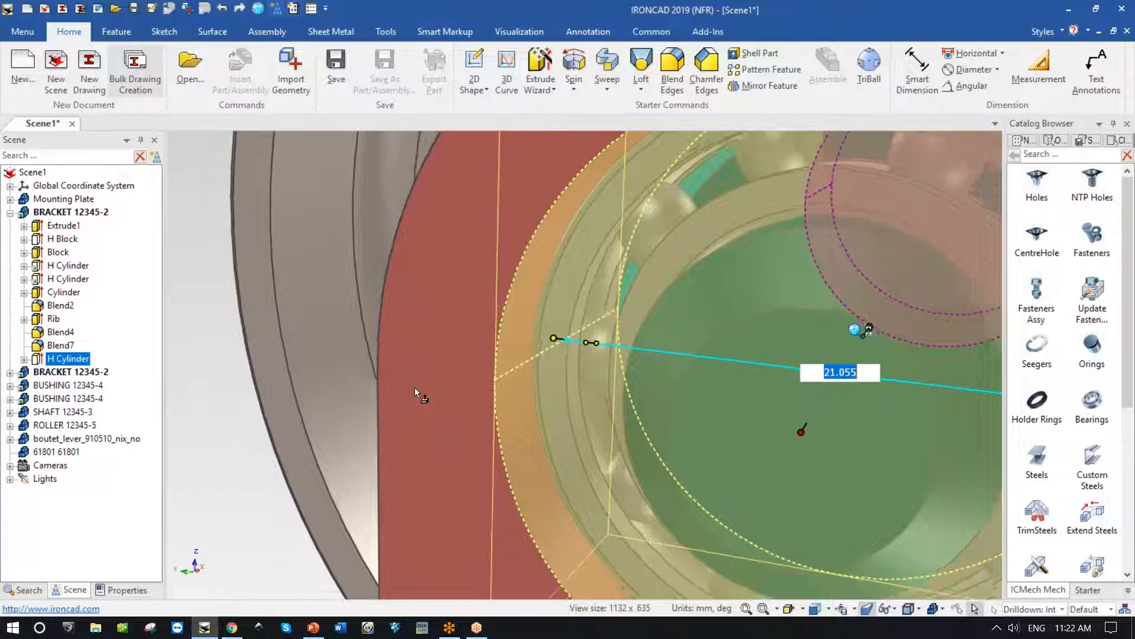
pyautogui.click(364, 402)
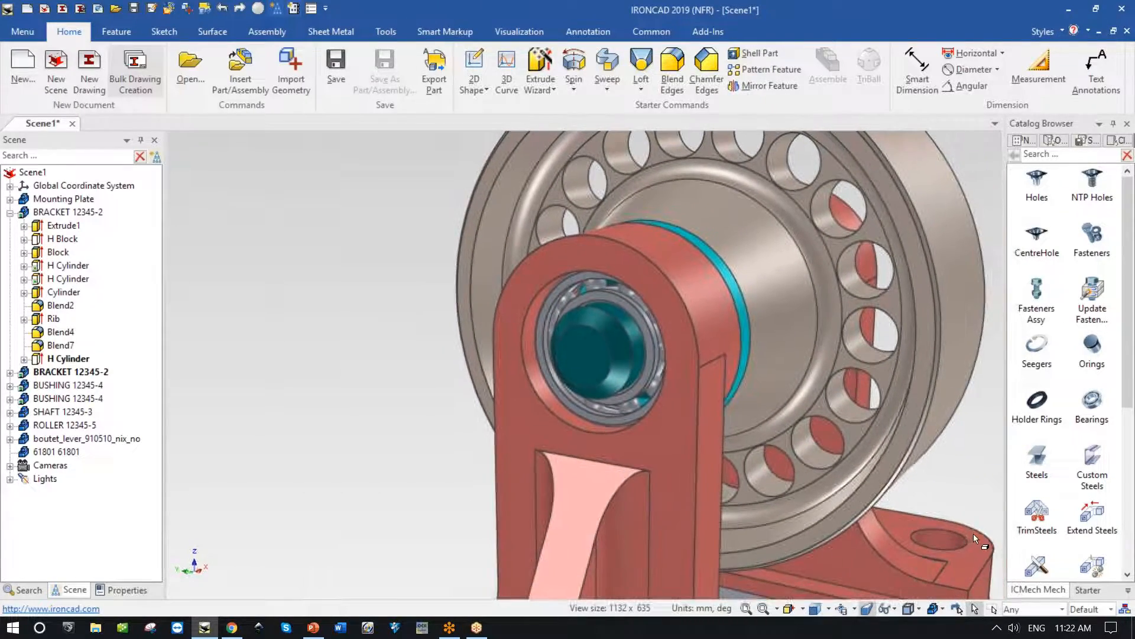
# Step: Set the diameter of the bracket's H Cylinder bearing bore to 21 mm
pyautogui.click(532, 376)
pyautogui.click(532, 341)
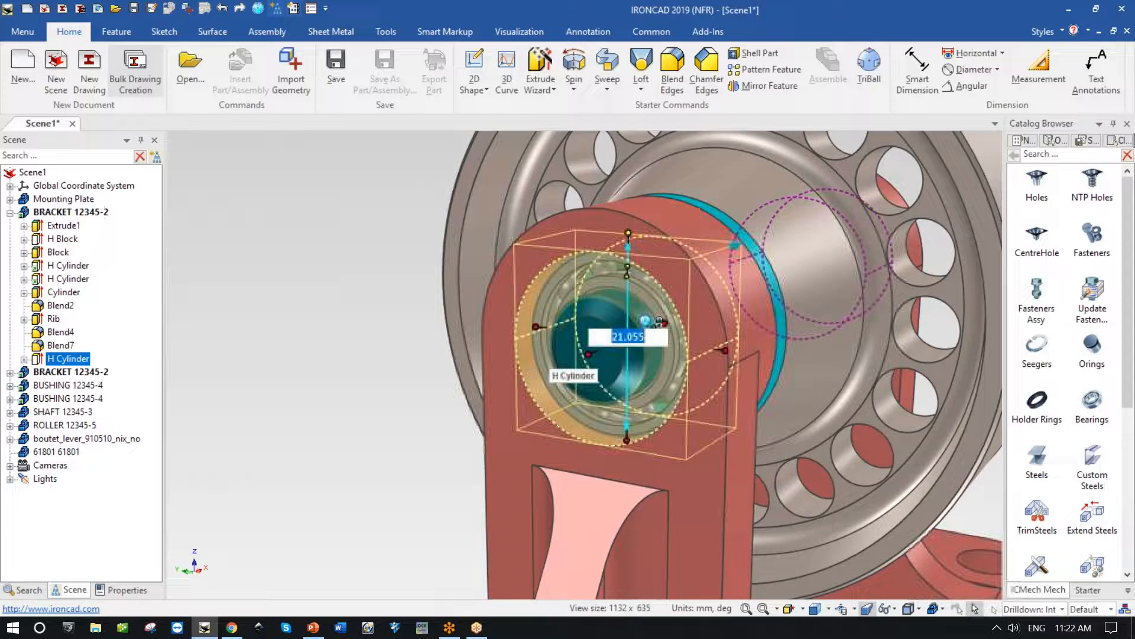
pyautogui.click(536, 325)
pyautogui.write('21')
pyautogui.press('Return')
pyautogui.click(331, 316)
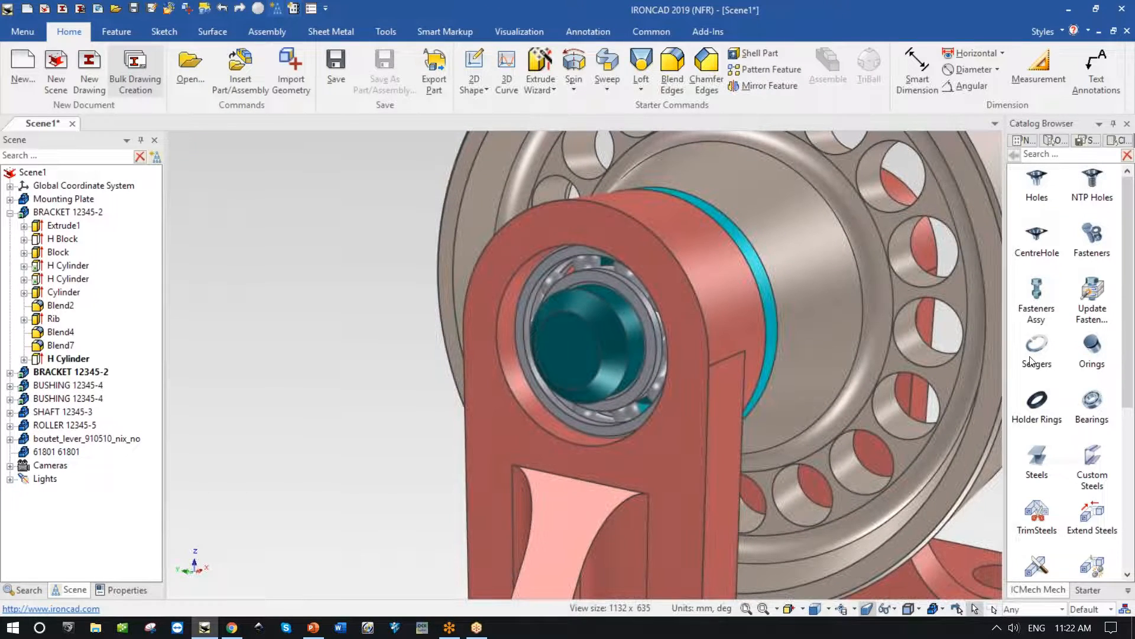
# Step: Create a DIN472 hole Seeger ring with automatic type in the bracket bore, shifted inward along the shaft axis against the bearing
pyautogui.moveTo(1032, 356); pyautogui.dragTo(496, 367)
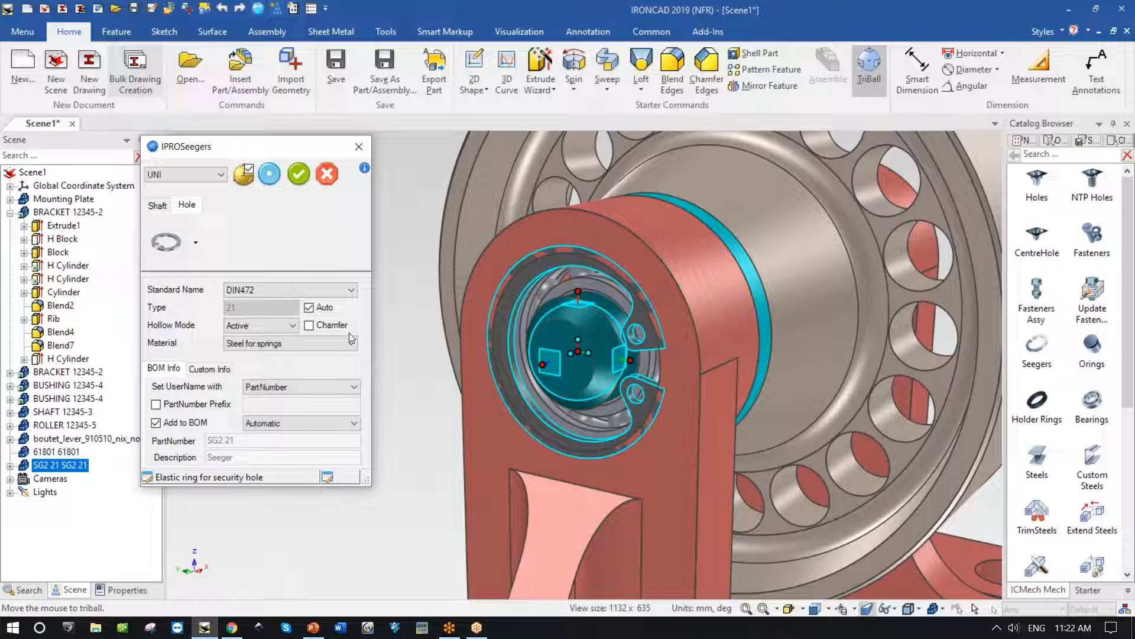
pyautogui.click(402, 300)
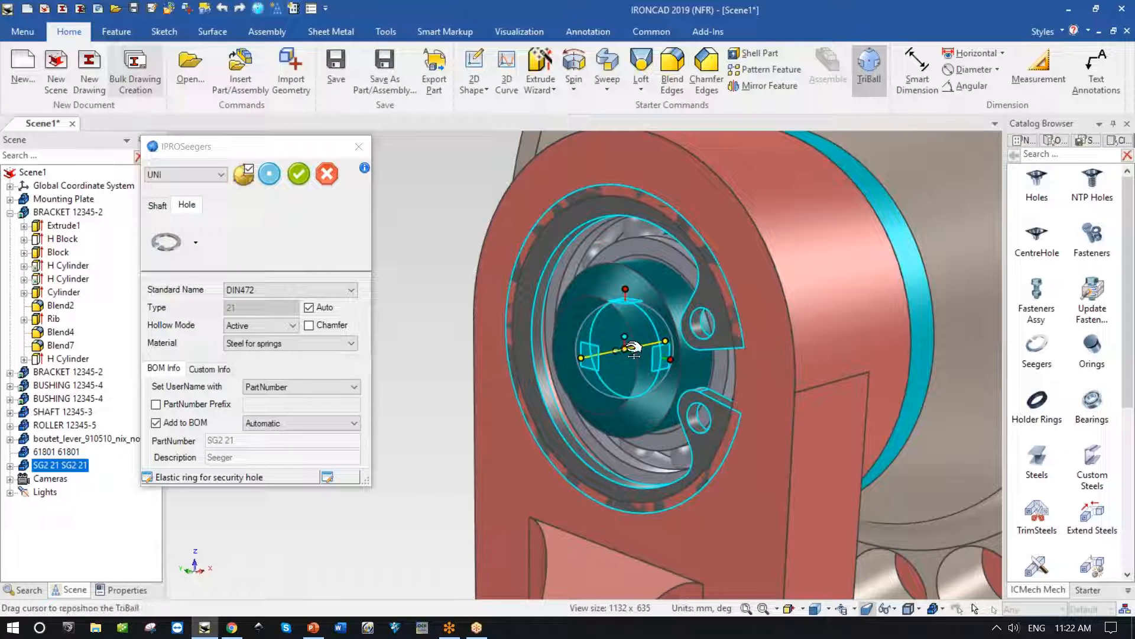
pyautogui.moveTo(631, 350); pyautogui.dragTo(650, 347)
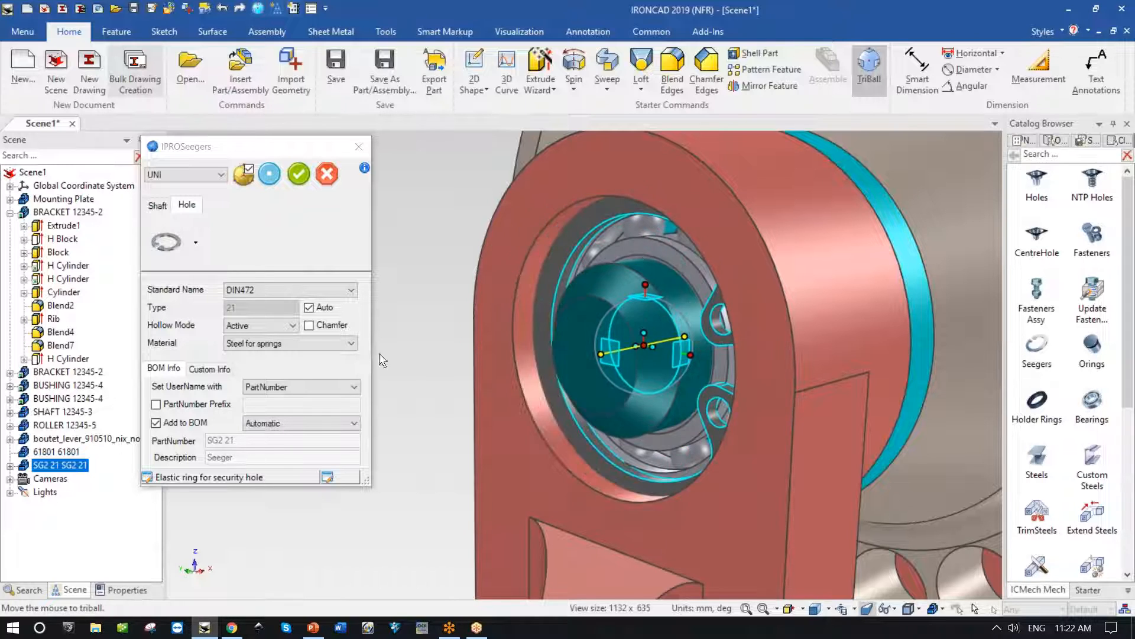
pyautogui.click(300, 183)
pyautogui.click(299, 183)
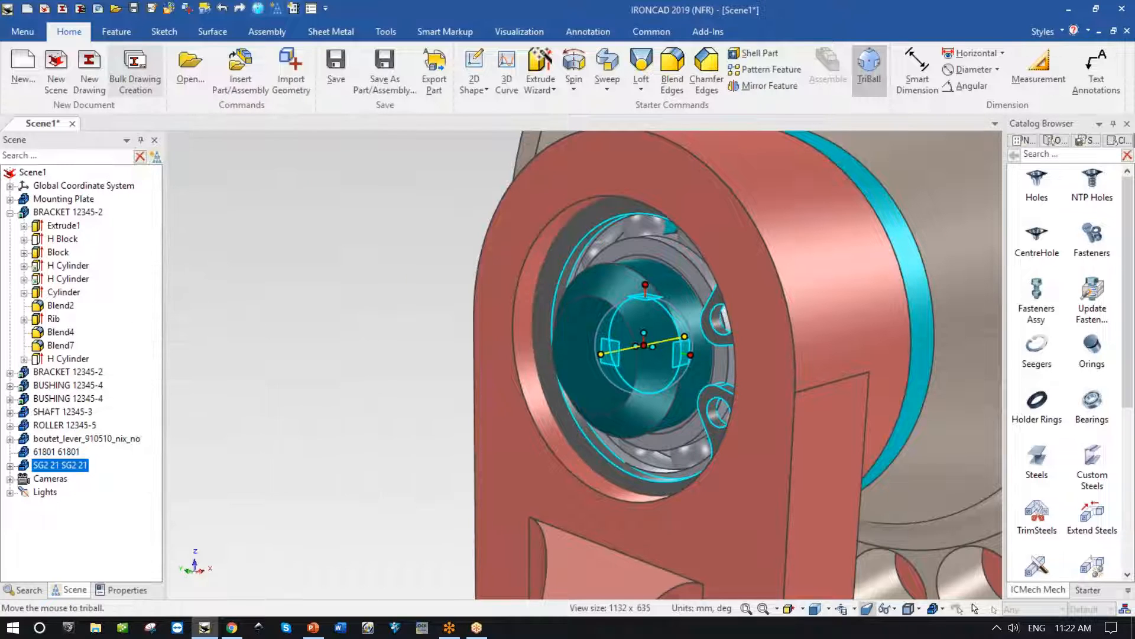
# Step: Examine how the Seeger ring and its groove sit against the bearing inside the bracket bore
pyautogui.scroll(-3, 381, 366)
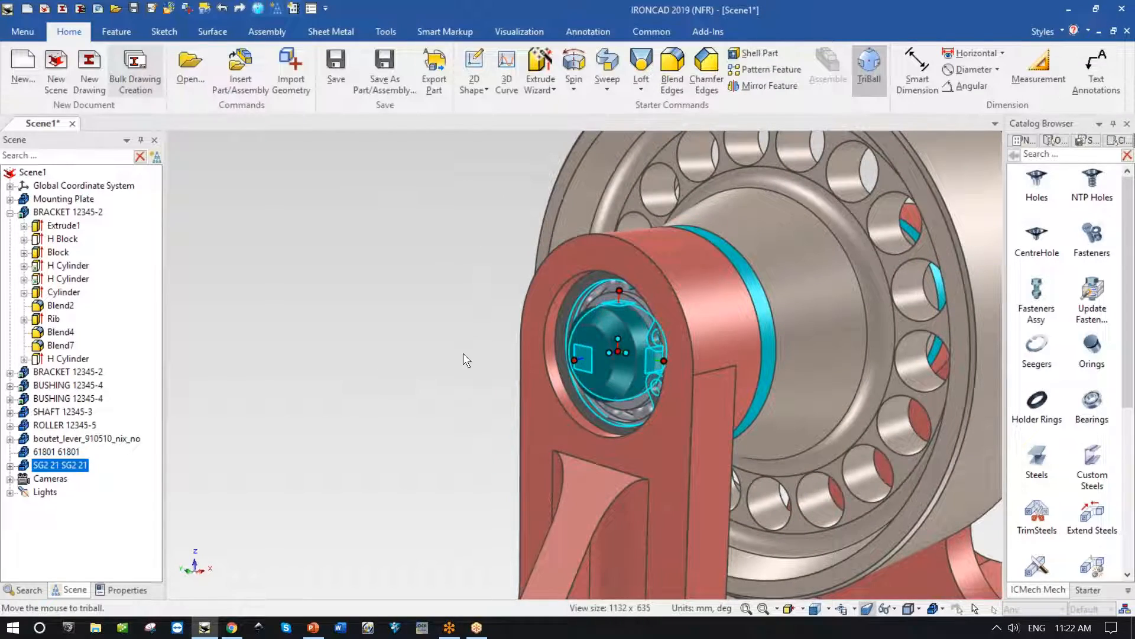
pyautogui.moveTo(509, 368); pyautogui.dragTo(920, 448, button='middle')
pyautogui.scroll(5, 920, 448)
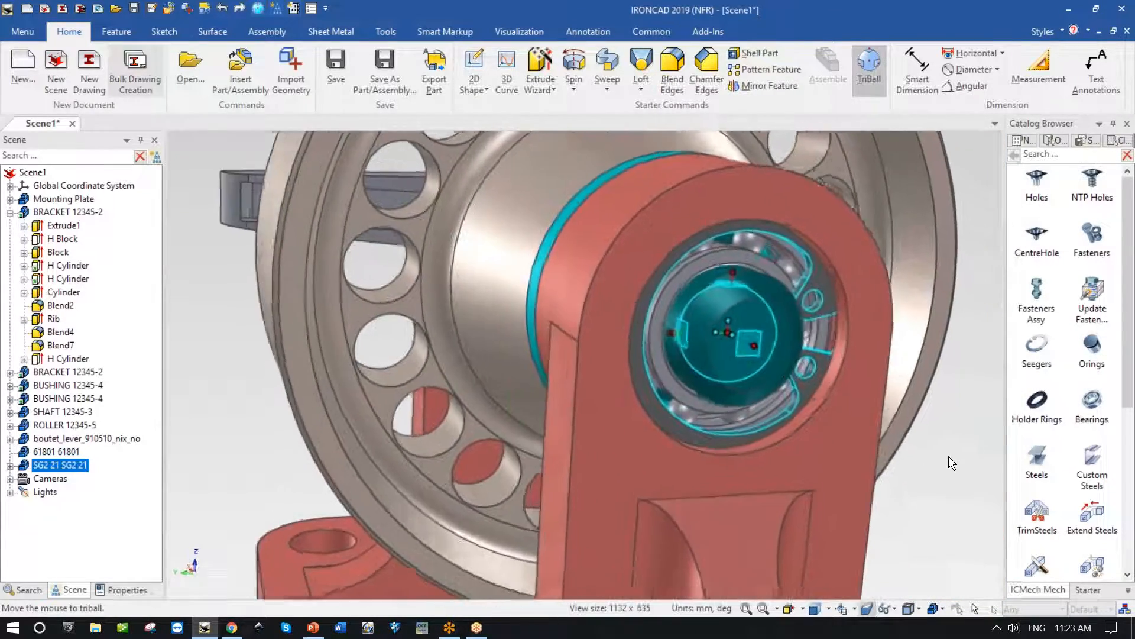
pyautogui.scroll(6, 822, 440)
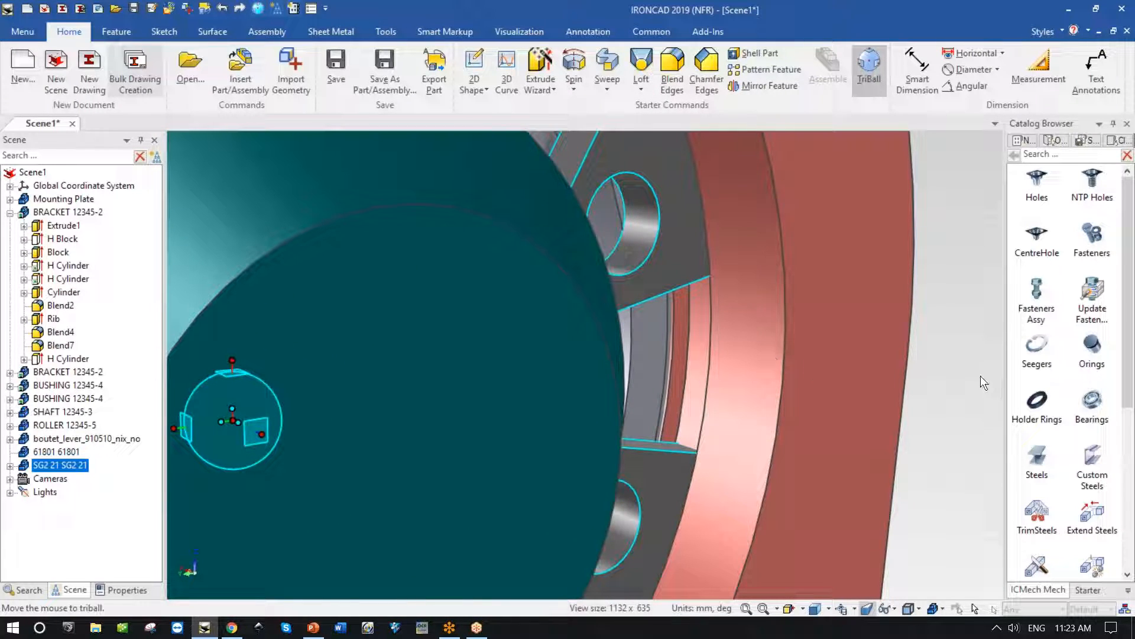
pyautogui.scroll(-7, 751, 301)
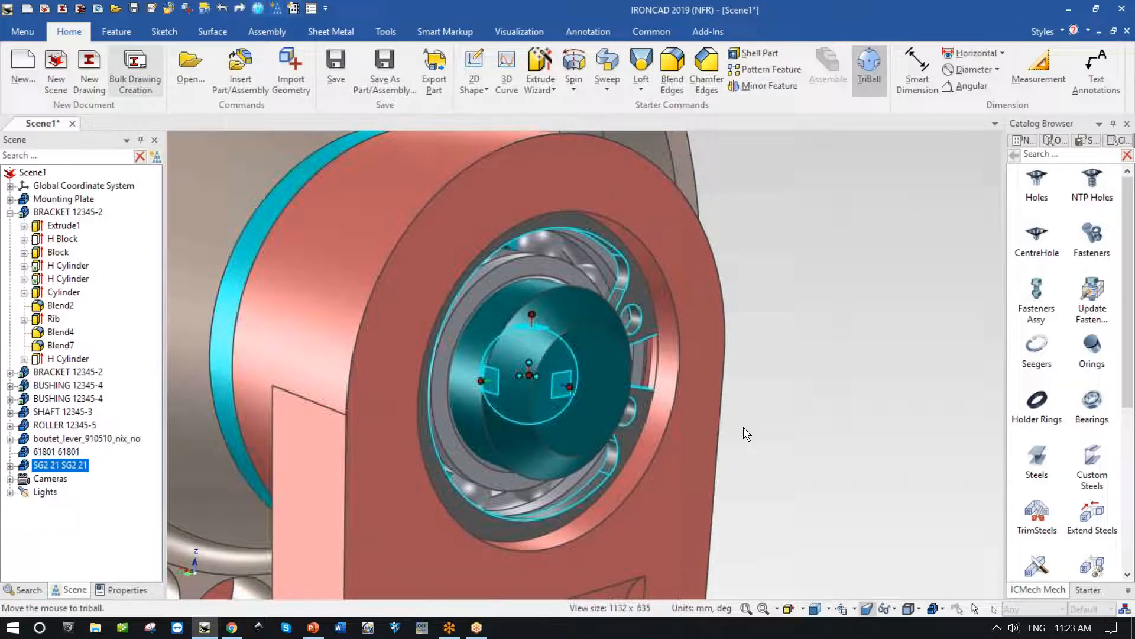
pyautogui.scroll(1, 667, 350)
pyautogui.moveTo(667, 351); pyautogui.dragTo(620, 327, button='middle')
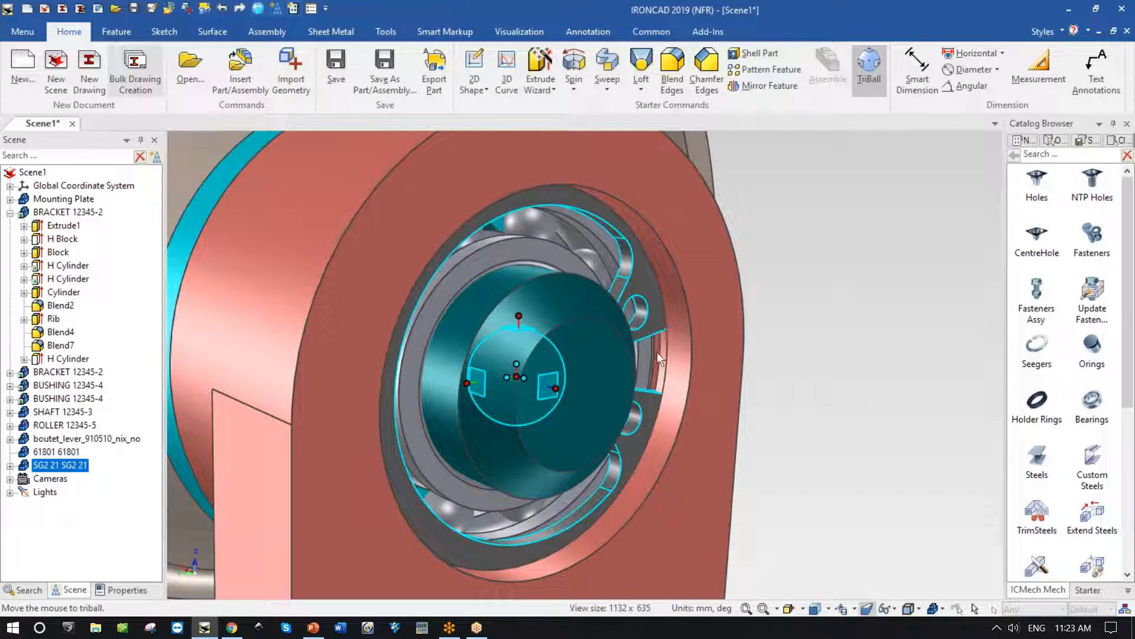
pyautogui.scroll(-1, 818, 435)
pyautogui.press('F10')
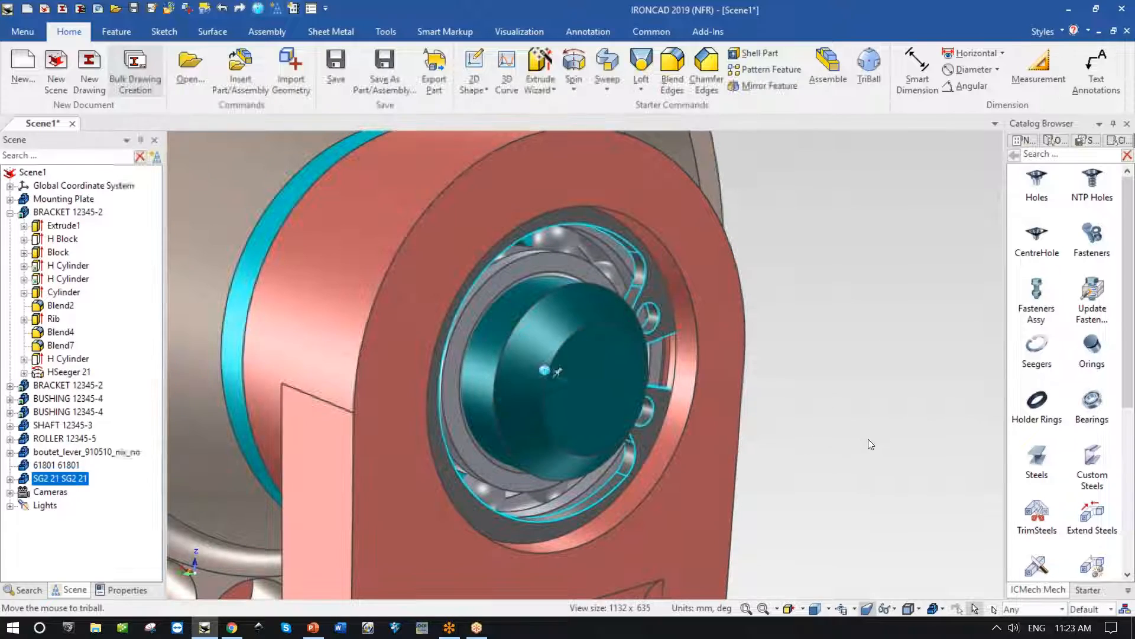
pyautogui.click(861, 431)
# Step: Select the ball bearing and Seeger ring and relocate only their TriBall to the midpoint of the mounting plate's long edge
pyautogui.scroll(-2, 865, 406)
pyautogui.moveTo(865, 406); pyautogui.dragTo(569, 289, button='middle')
pyautogui.click(569, 288)
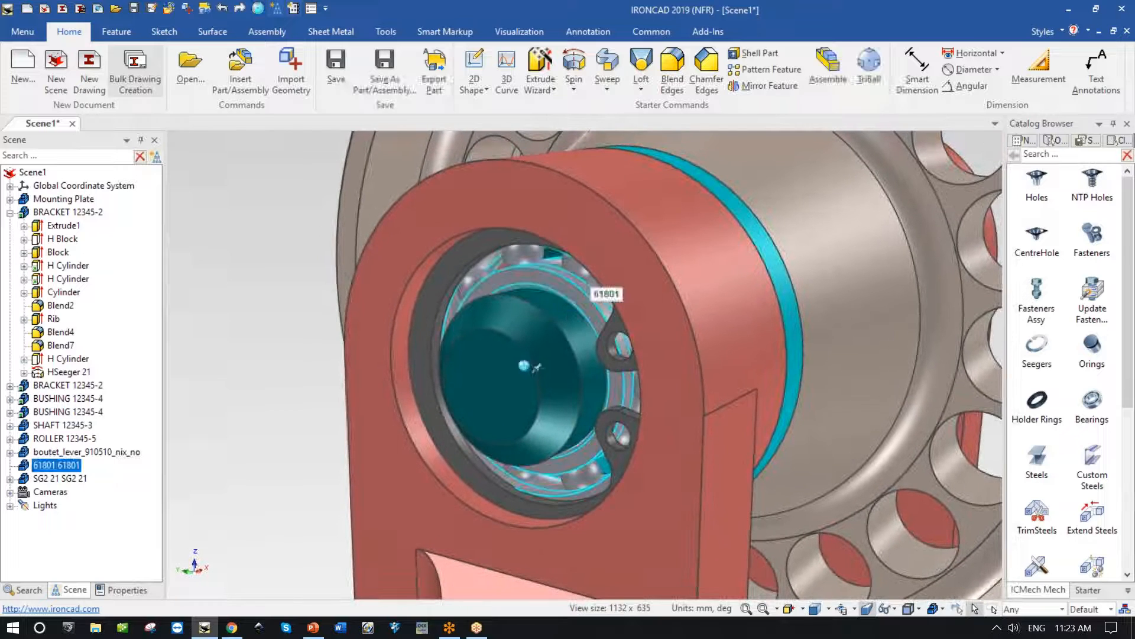
pyautogui.keyDown('shift'); pyautogui.click(459, 262); pyautogui.keyUp('shift')
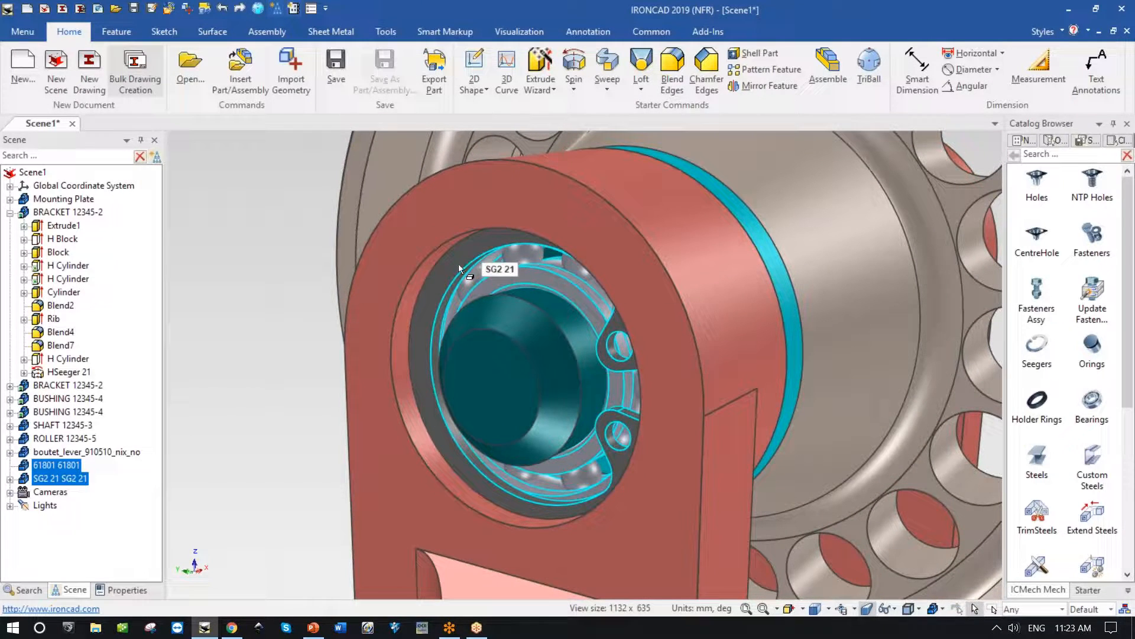
pyautogui.press('F10')
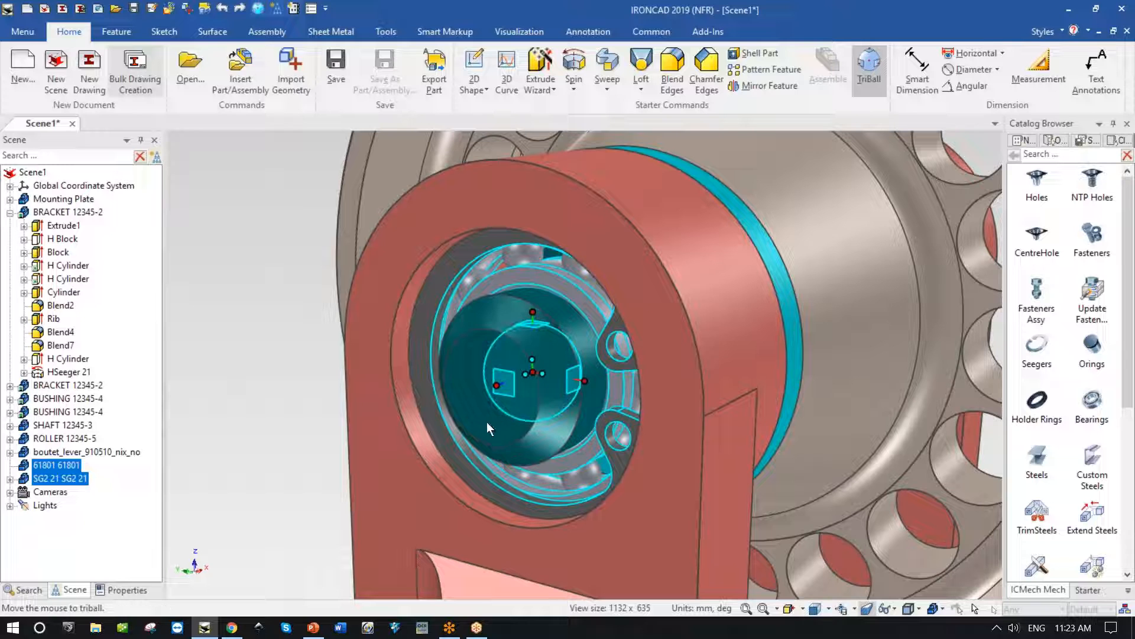
pyautogui.press('space')
pyautogui.scroll(-6, 487, 422)
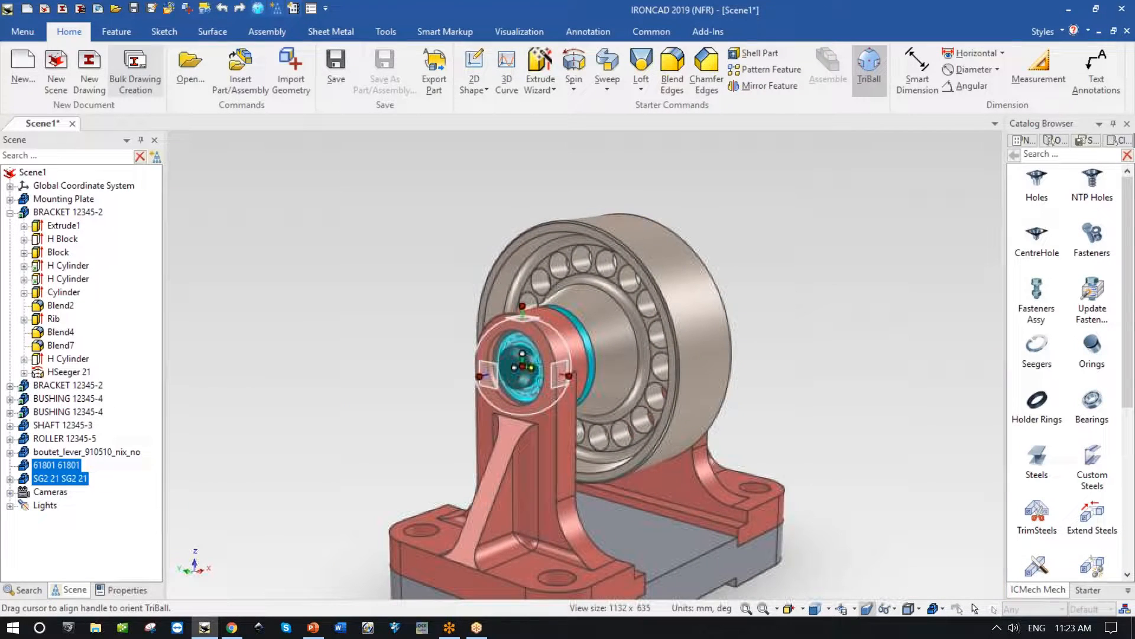
pyautogui.rightClick(523, 367)
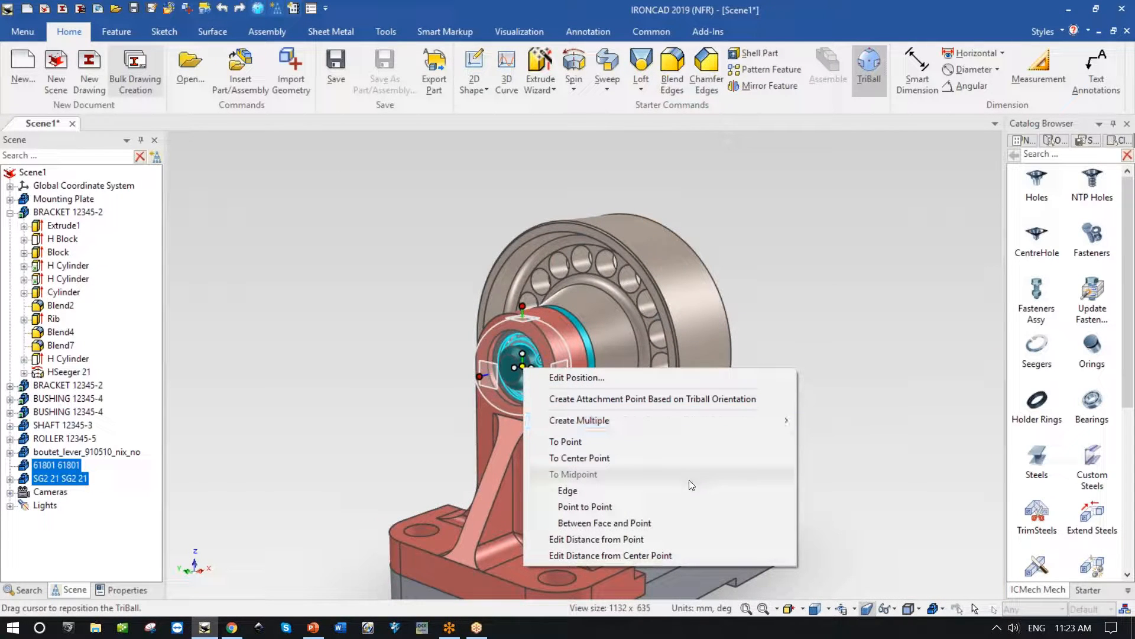
pyautogui.click(692, 491)
pyautogui.click(661, 570)
pyautogui.press('space')
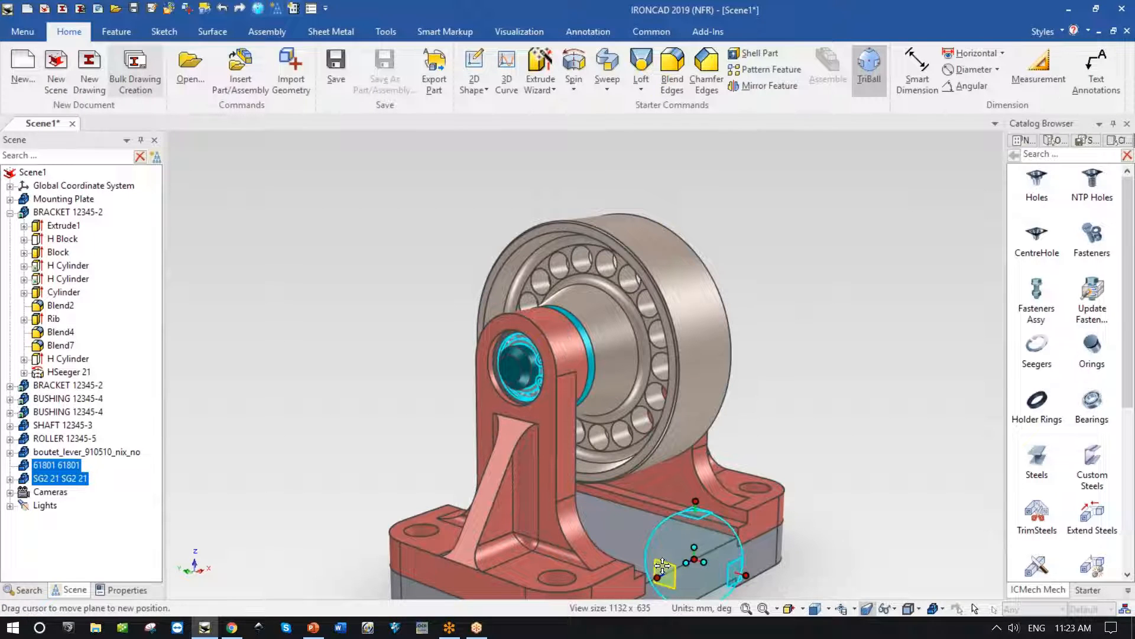
# Step: Mirror the bearing and Seeger ring as linked copies into the bore of the opposite bracket on the lever side
pyautogui.rightClick(695, 561)
pyautogui.moveTo(758, 552)
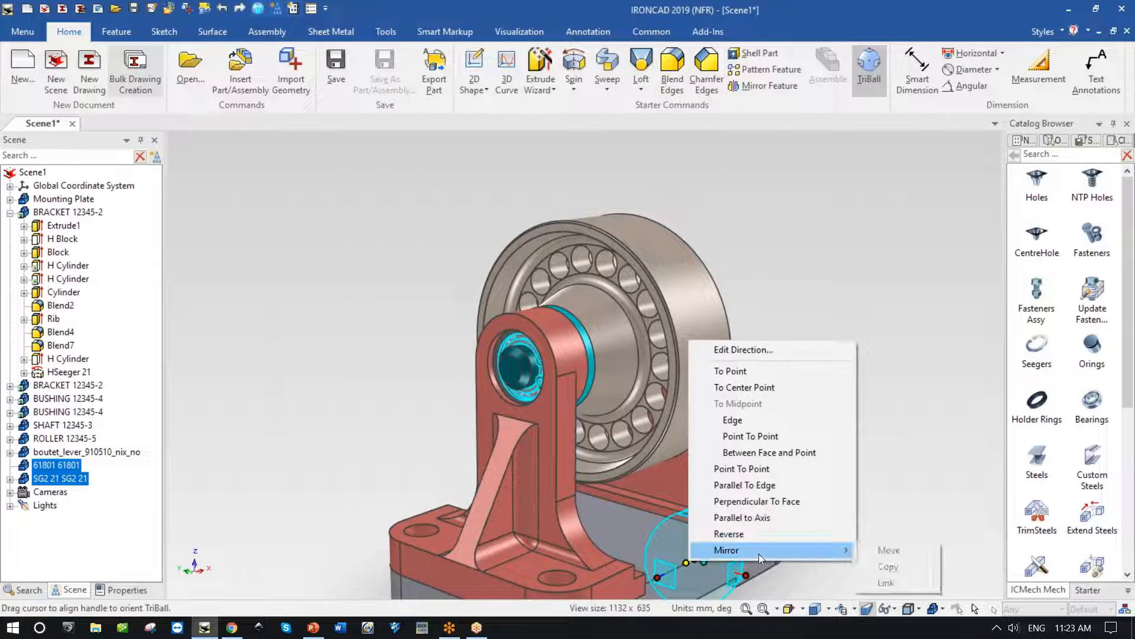
pyautogui.click(887, 583)
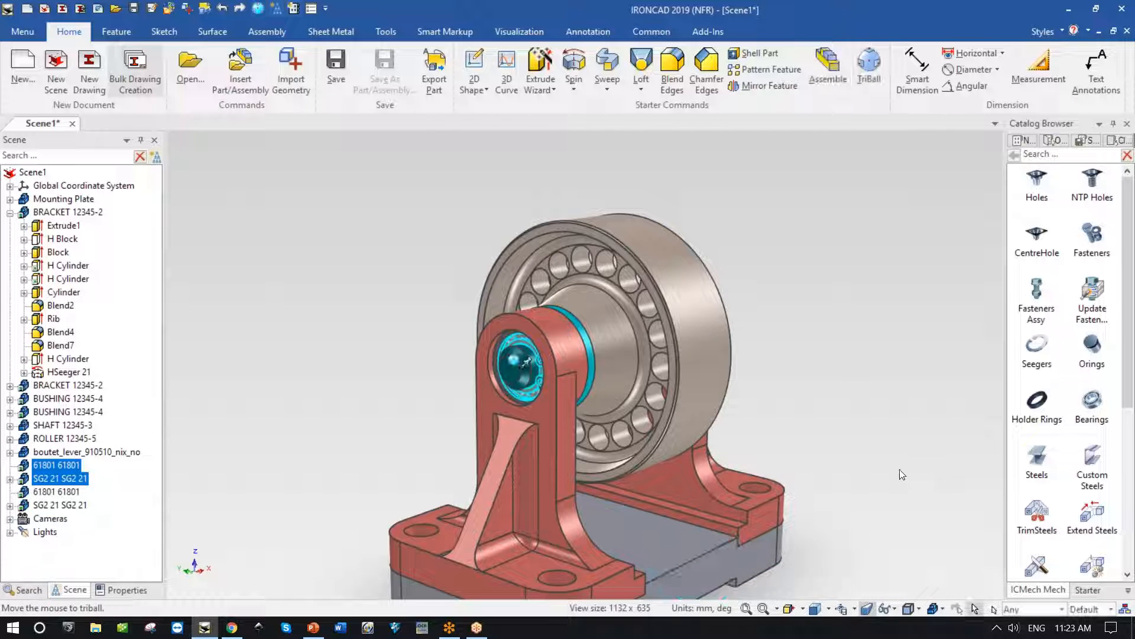
pyautogui.click(835, 382)
pyautogui.moveTo(835, 382); pyautogui.dragTo(784, 564, button='middle')
pyautogui.scroll(5, 781, 561)
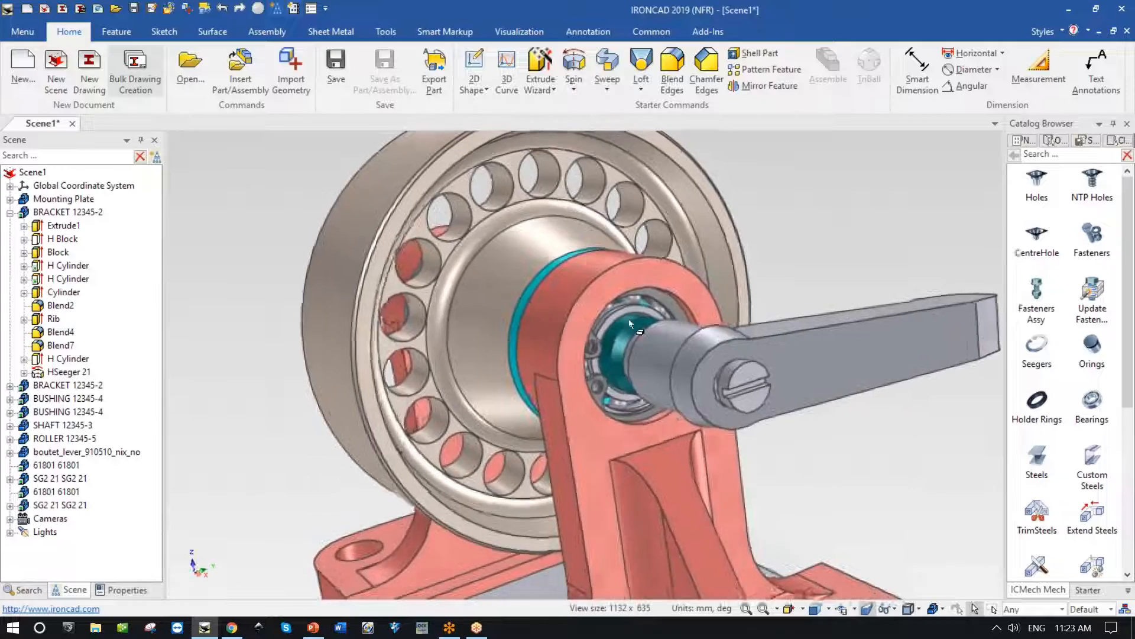
pyautogui.moveTo(598, 429); pyautogui.dragTo(913, 483, button='middle')
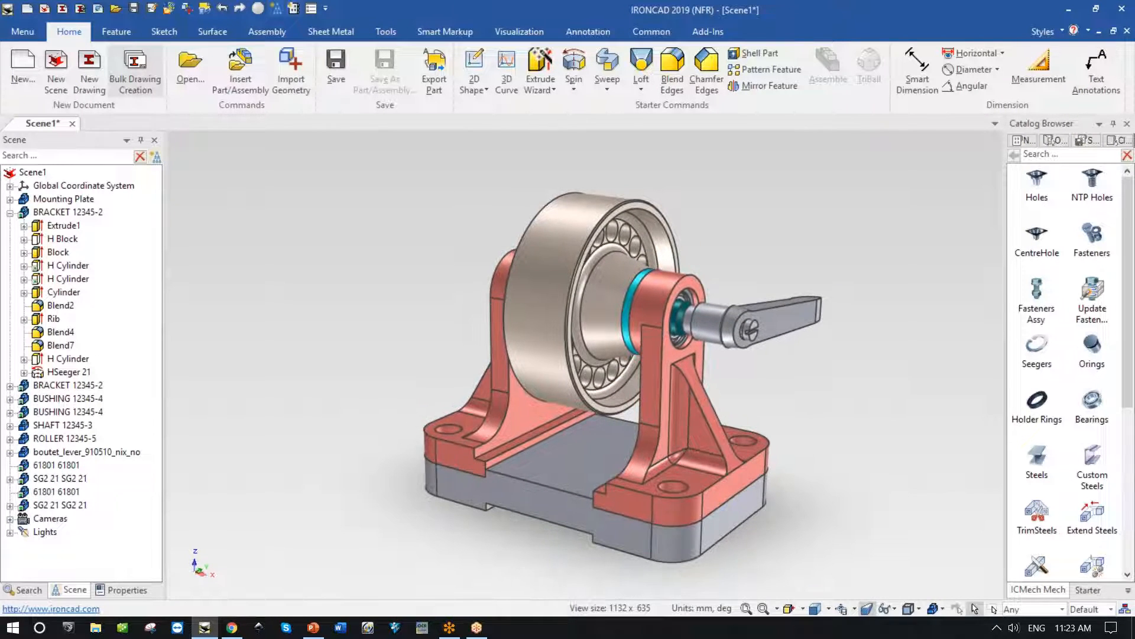
# Step: Collapse the bracket's feature tree and group all parts in the scene into one assembly
pyautogui.click(10, 212)
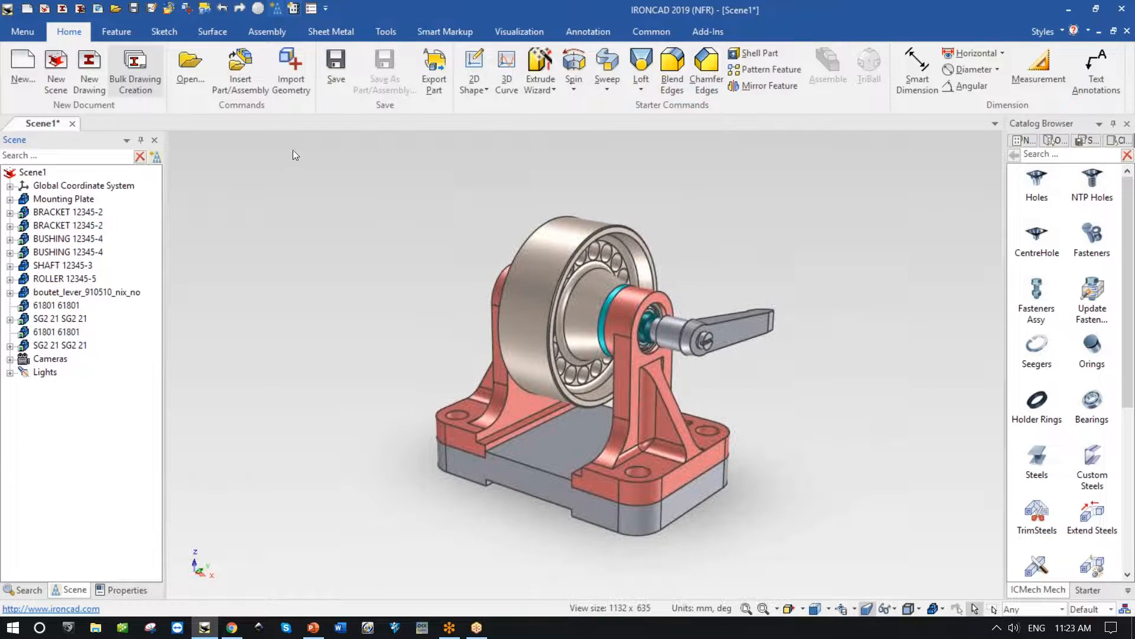
pyautogui.moveTo(326, 163); pyautogui.dragTo(878, 563)
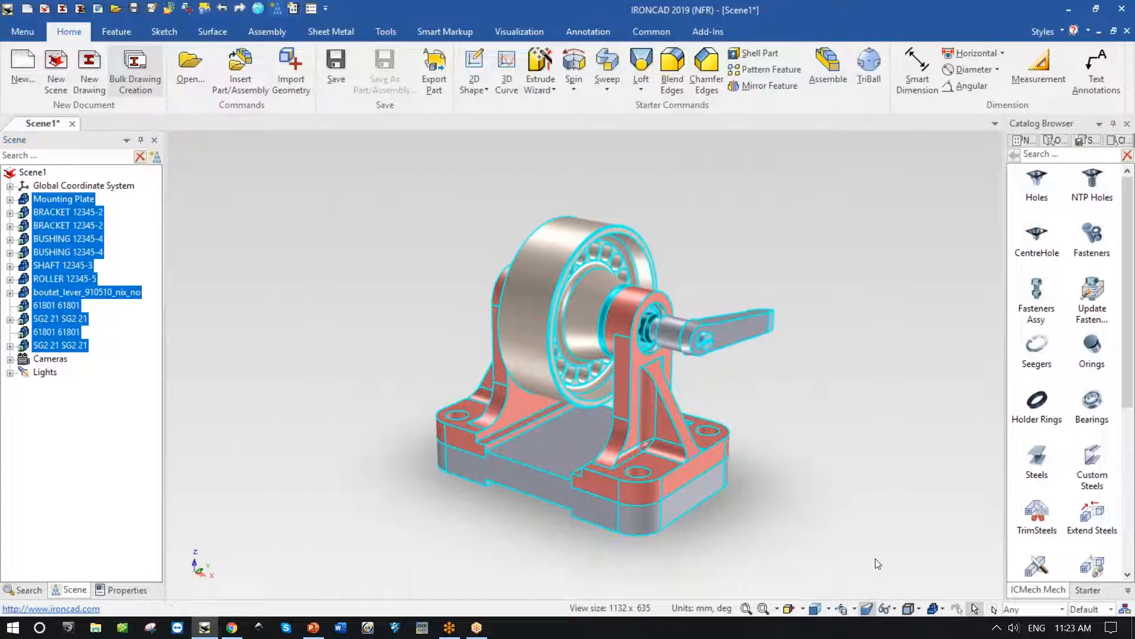
pyautogui.rightClick(641, 460)
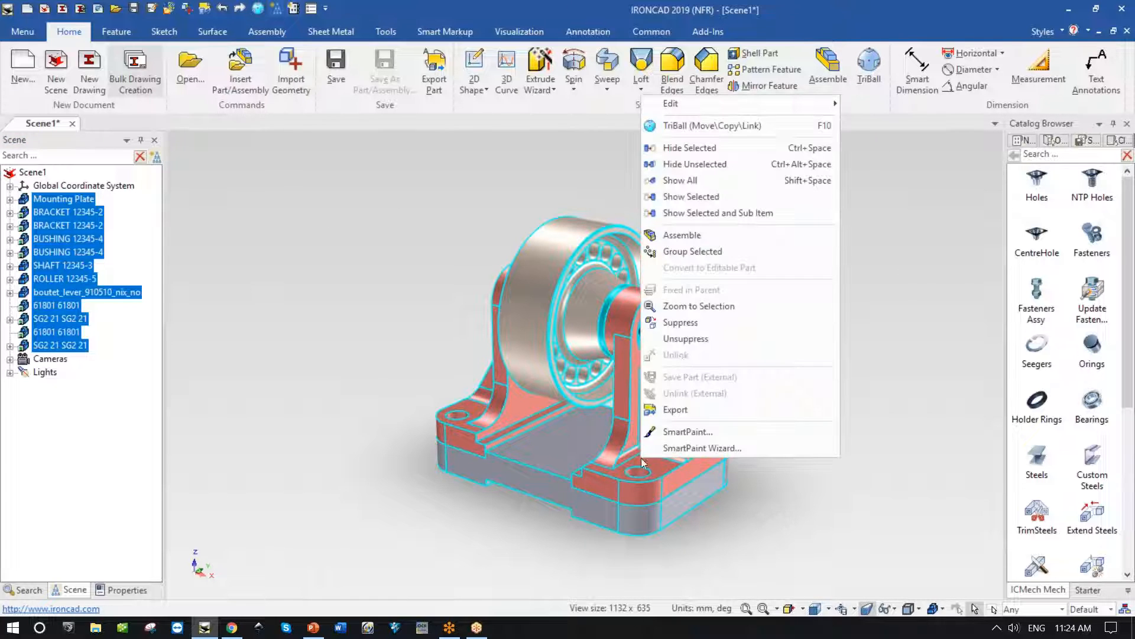
pyautogui.click(681, 239)
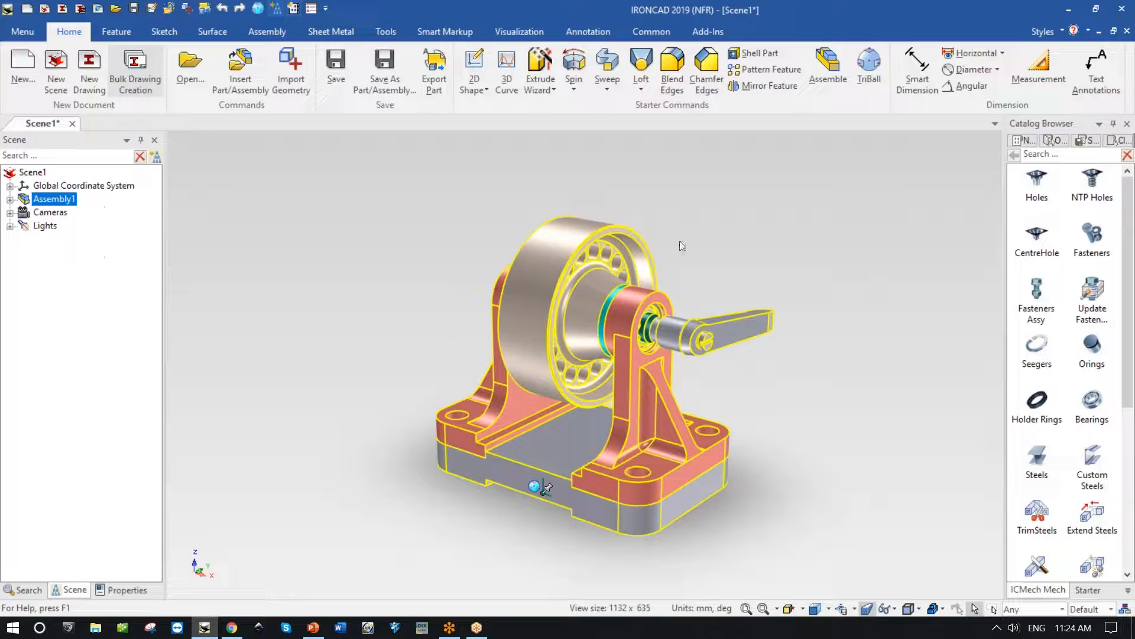
# Step: Rename the new top-level assembly as Mounting Plate Assembly
pyautogui.click(73, 201)
pyautogui.write('Mounting Plate A')
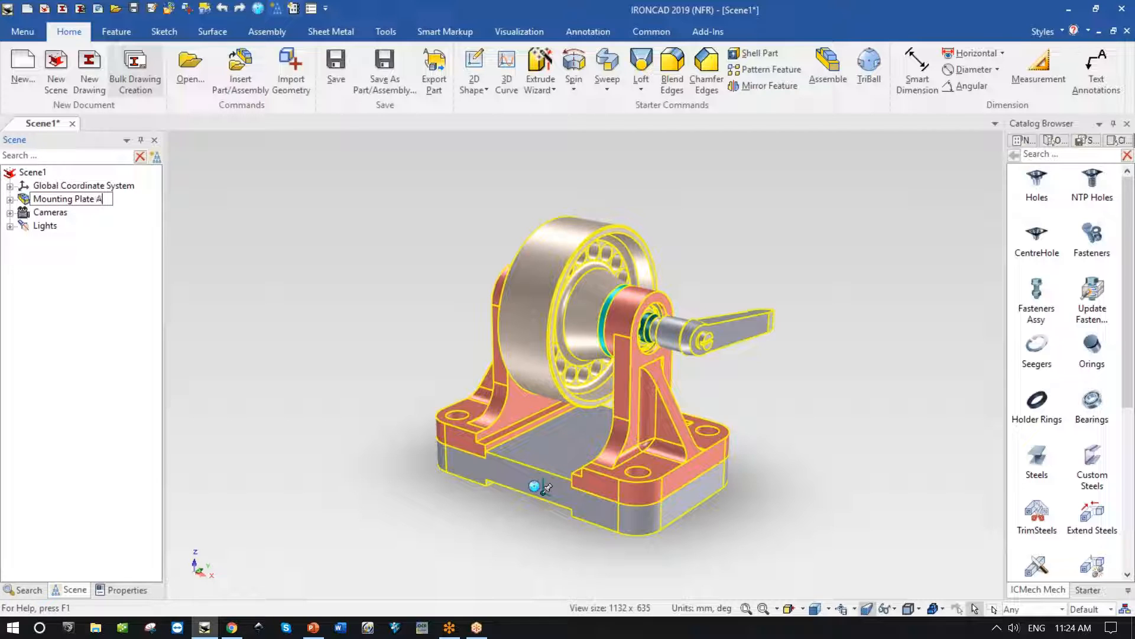
pyautogui.write('ssembly')
pyautogui.press('Return')
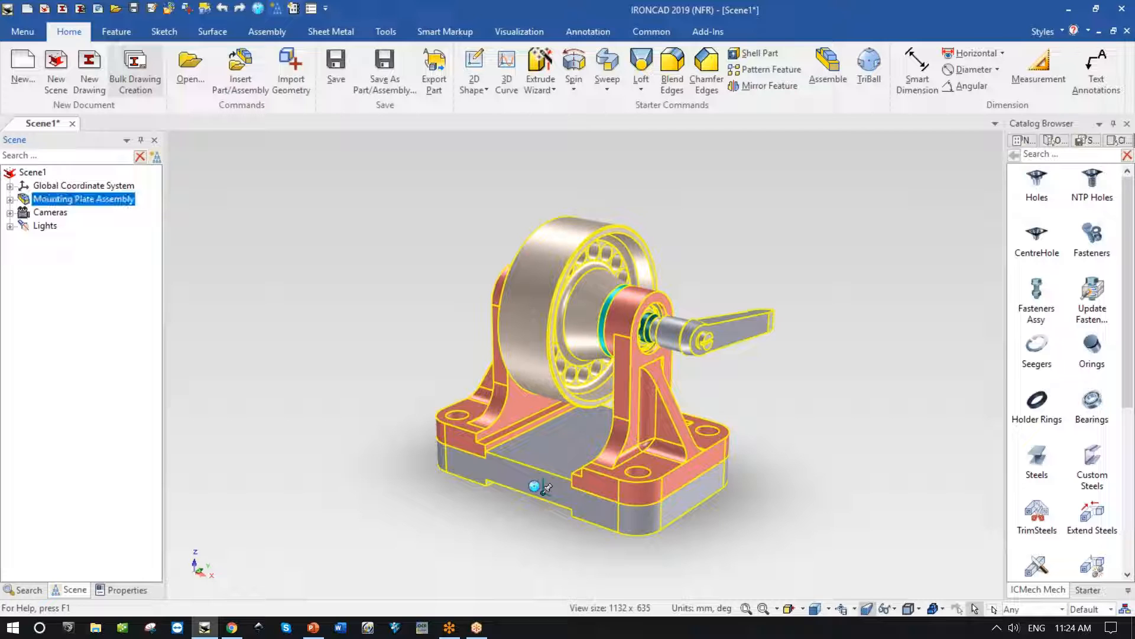
pyautogui.click(334, 242)
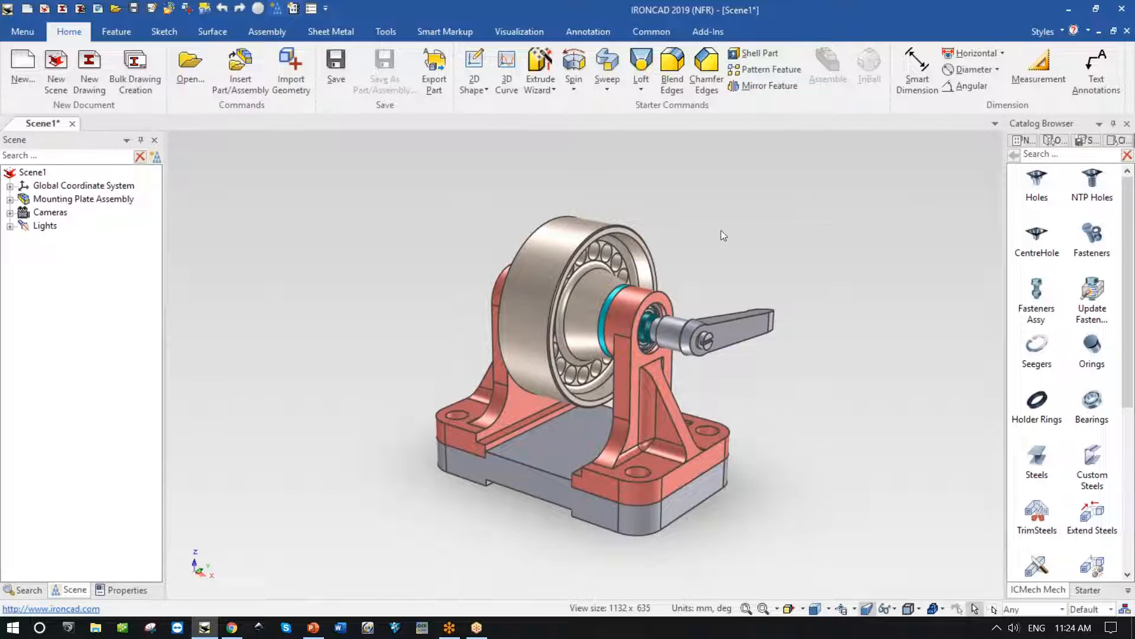
# Step: Section the Mounting Plate Assembly with an X-Z Plane section tool placed at the middle of the mounting plate's upper face
pyautogui.moveTo(875, 253); pyautogui.dragTo(862, 258, button='middle')
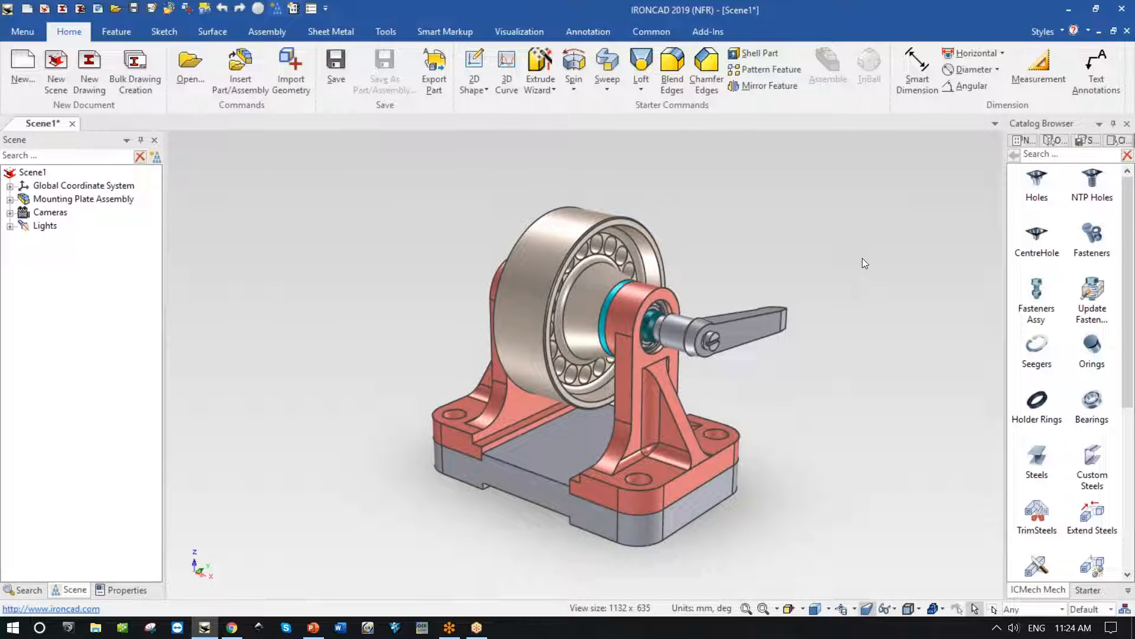
pyautogui.press('F8')
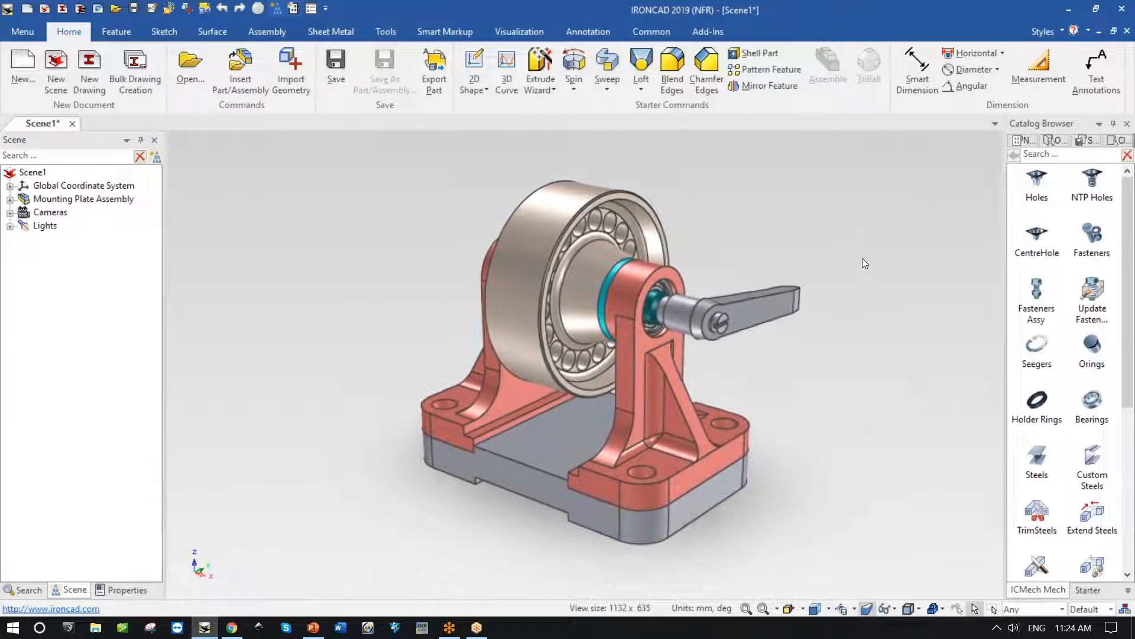
pyautogui.click(659, 344)
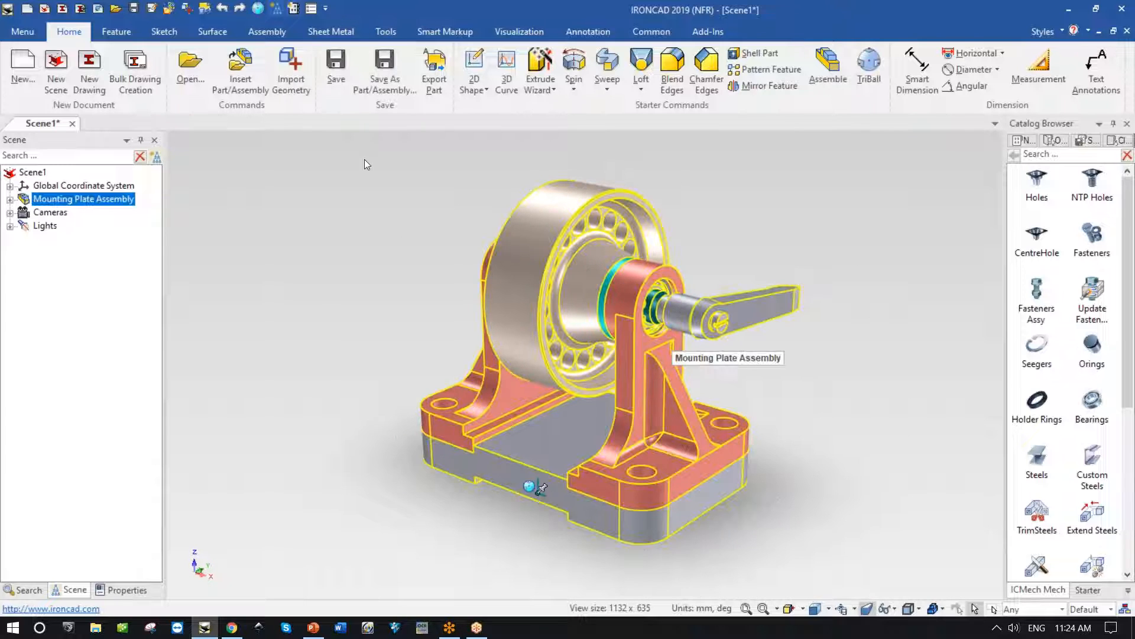
pyautogui.click(387, 33)
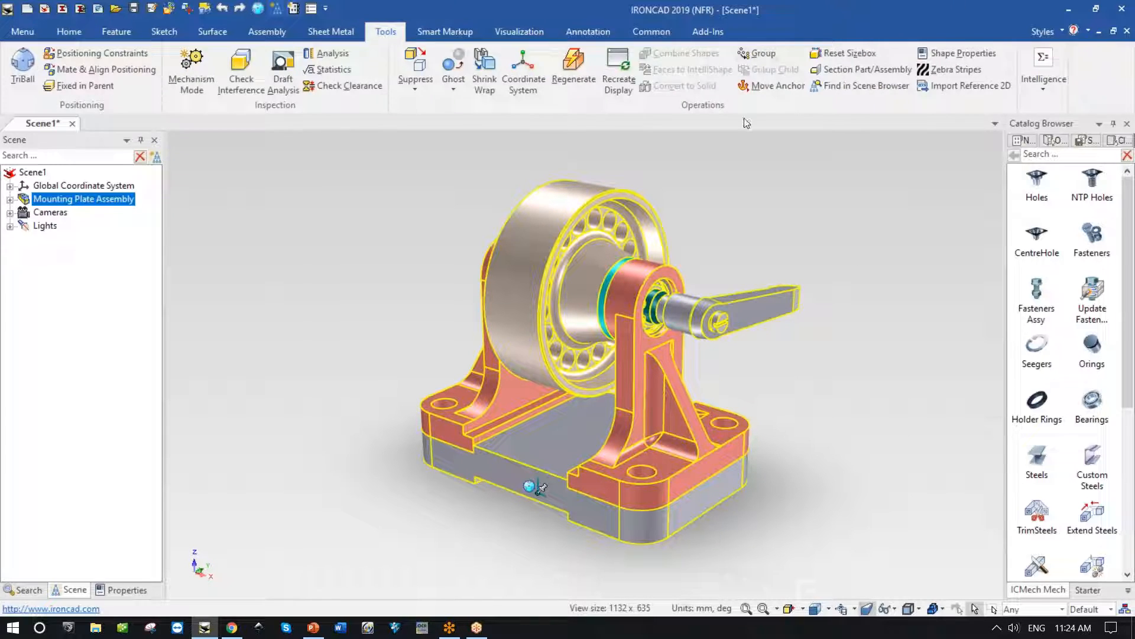
pyautogui.click(879, 71)
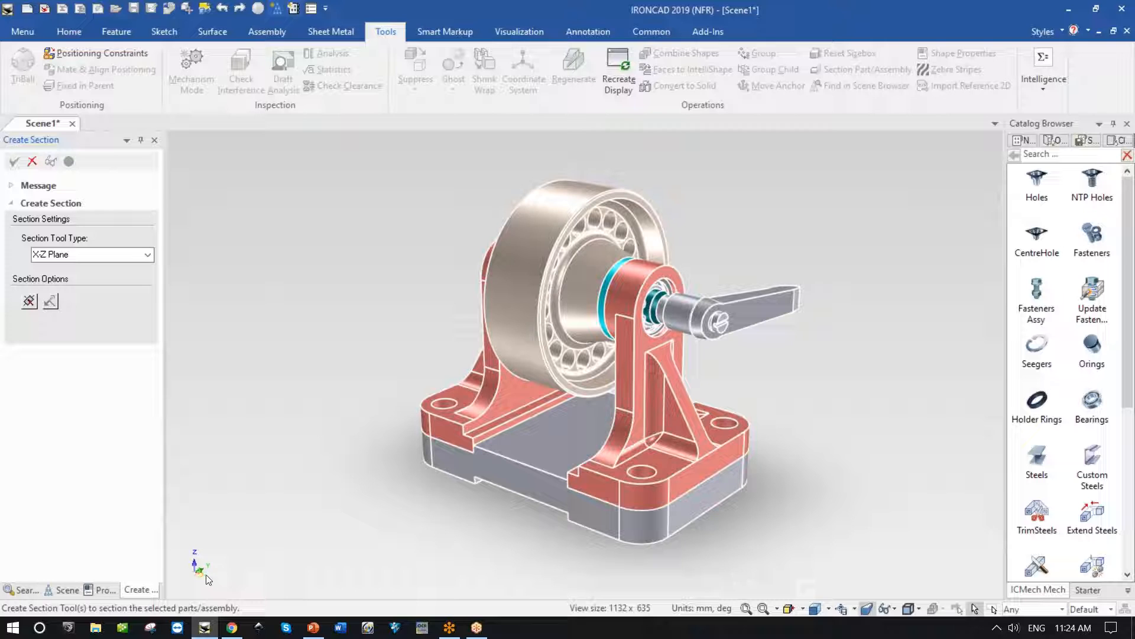
pyautogui.click(29, 302)
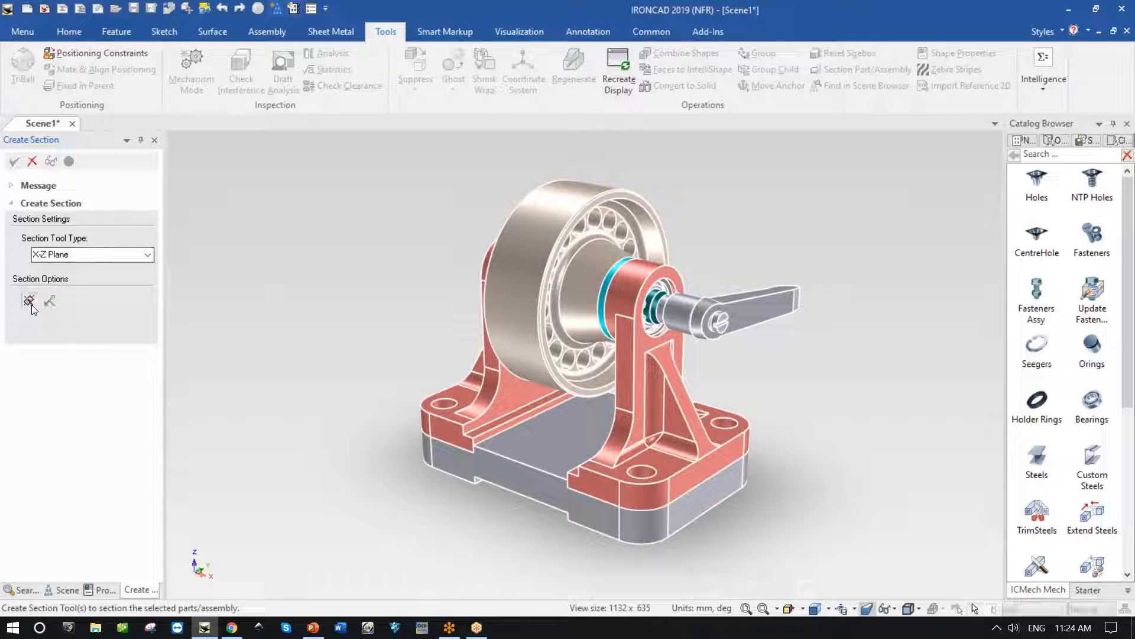
pyautogui.click(581, 428)
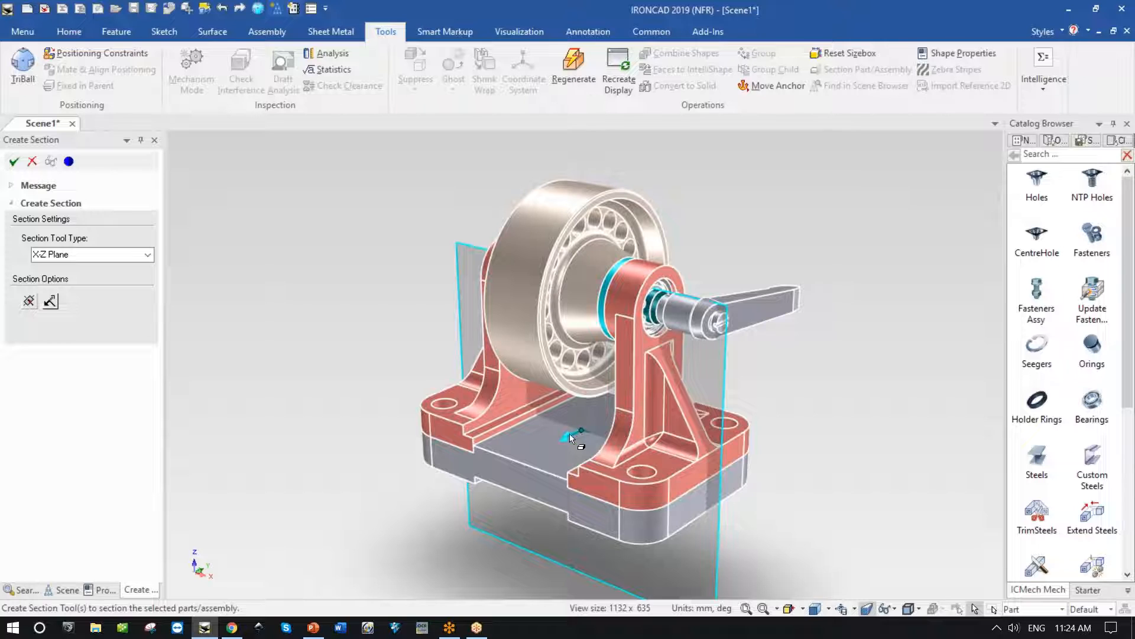
pyautogui.click(15, 164)
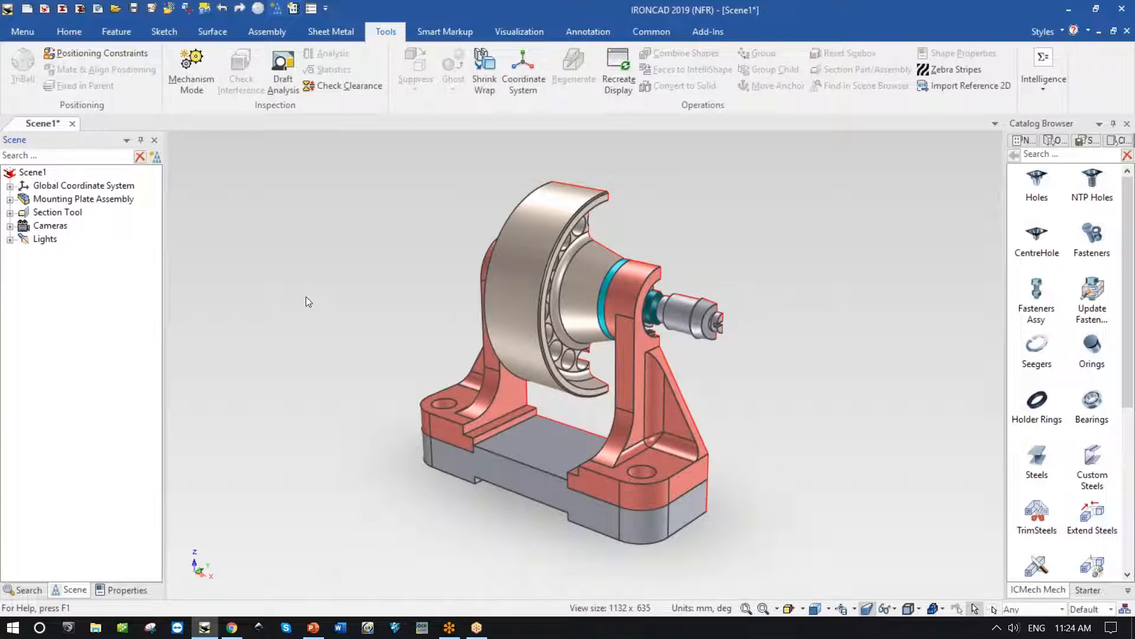
# Step: Reverse the section tool's orientation and turn on its Precise Mode
pyautogui.click(58, 213)
pyautogui.rightClick(58, 214)
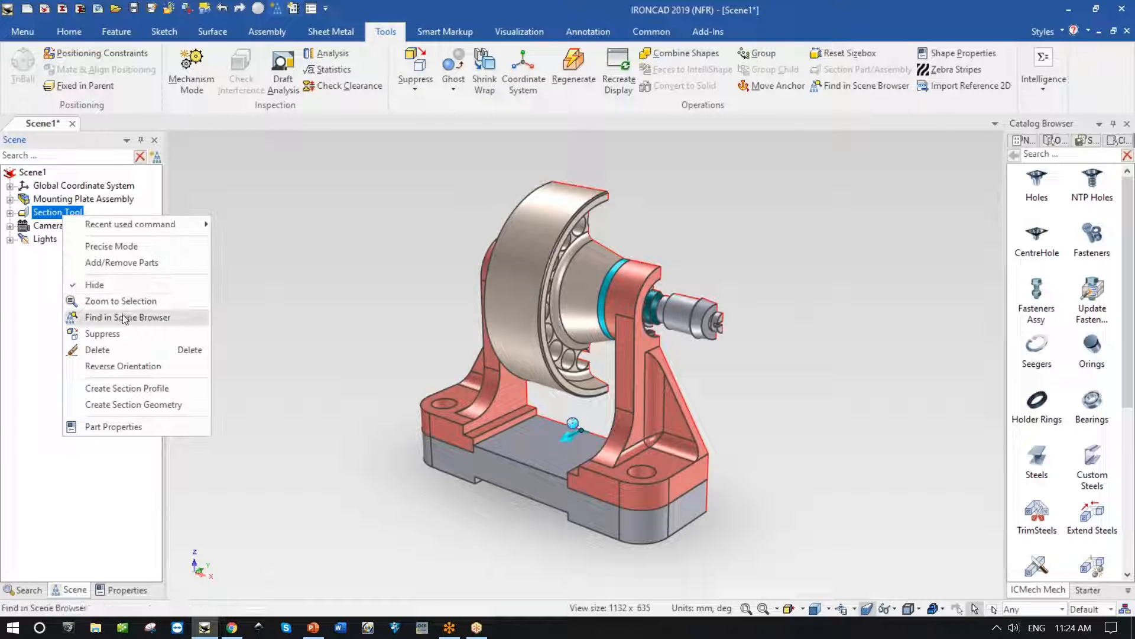
pyautogui.click(114, 370)
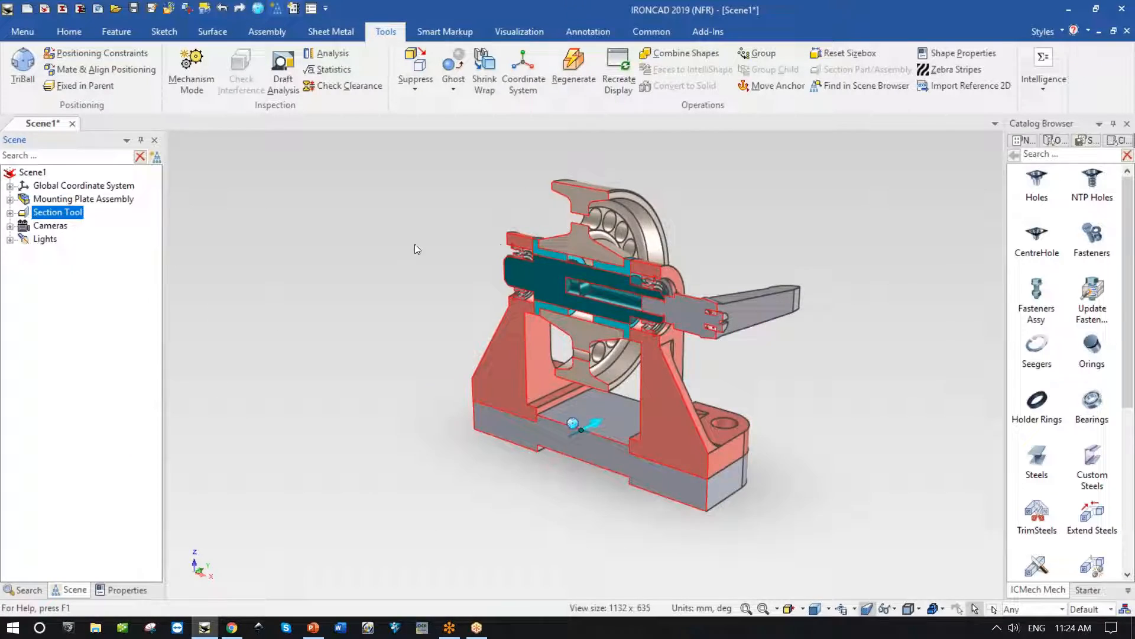
pyautogui.rightClick(52, 216)
pyautogui.click(98, 244)
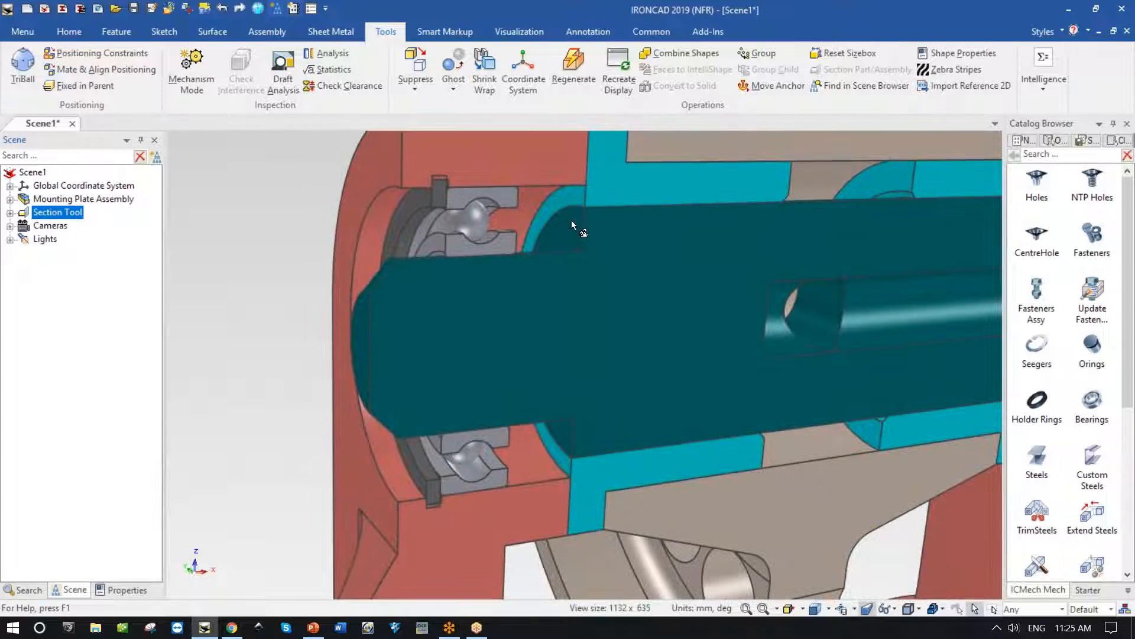
# Step: Extend the shaft's large-diameter cylinder to the inner face of the ball bearing in the bracket opposite the lever
pyautogui.click(571, 222)
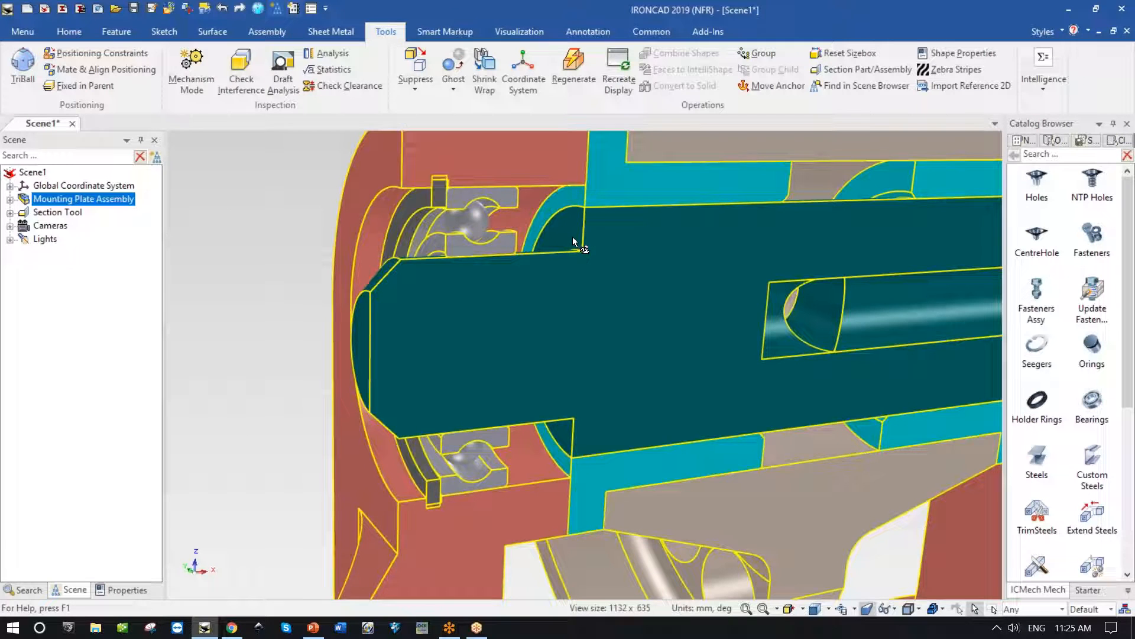
pyautogui.click(573, 239)
pyautogui.click(575, 229)
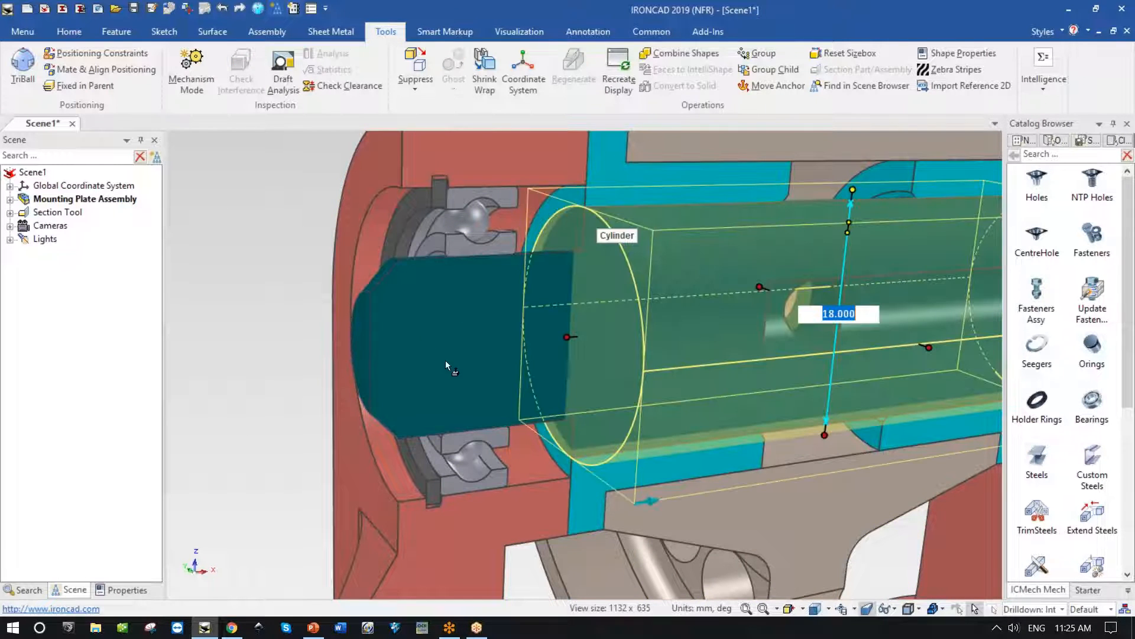
pyautogui.moveTo(572, 338); pyautogui.dragTo(516, 240)
# Step: Extend the cylinder's lever-side end to the inner face of the other ball bearing, making it about 56 mm long
pyautogui.moveTo(474, 428); pyautogui.dragTo(715, 360, button='middle')
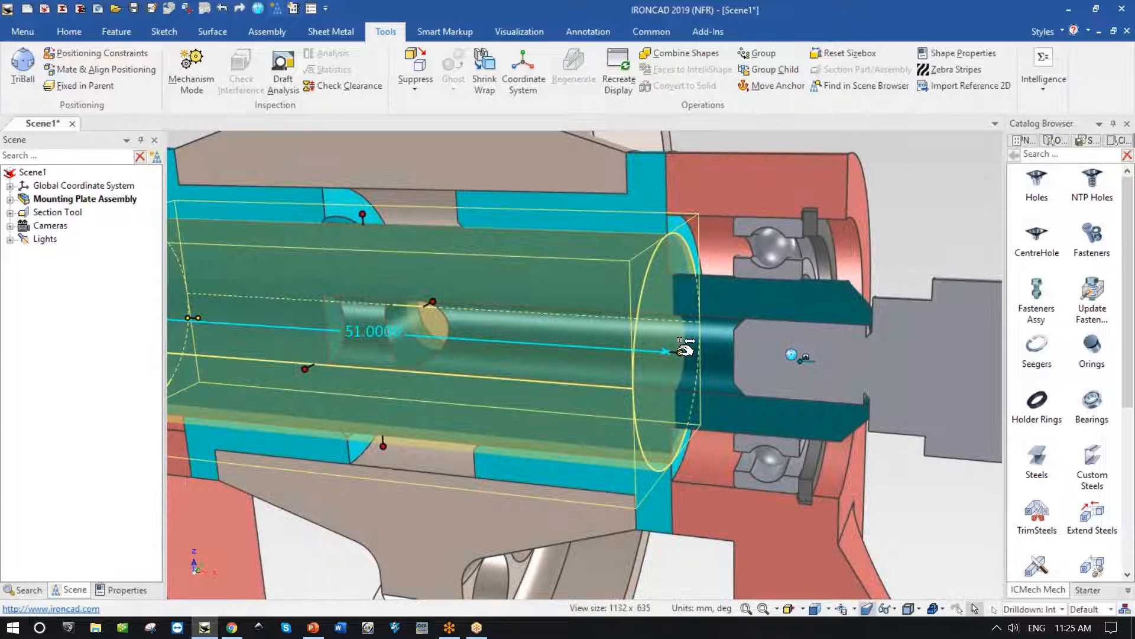
pyautogui.moveTo(686, 350); pyautogui.dragTo(745, 355)
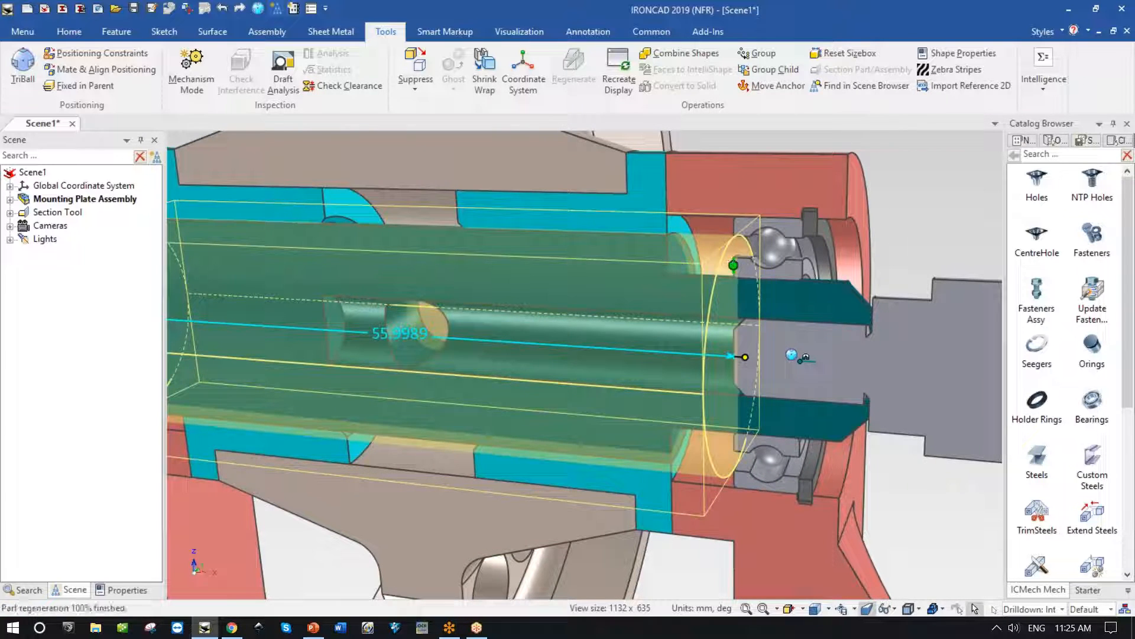
pyautogui.scroll(-3, 895, 507)
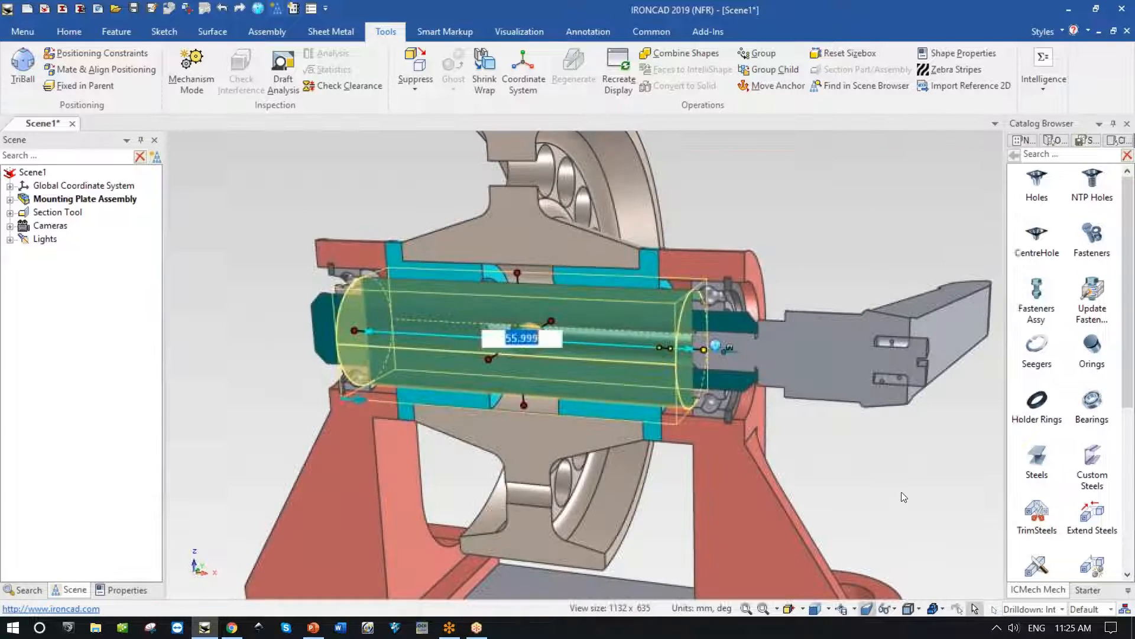
pyautogui.click(925, 486)
# Step: Check the lengthened shaft in section and suppress the section tool
pyautogui.moveTo(926, 492); pyautogui.dragTo(362, 292, button='middle')
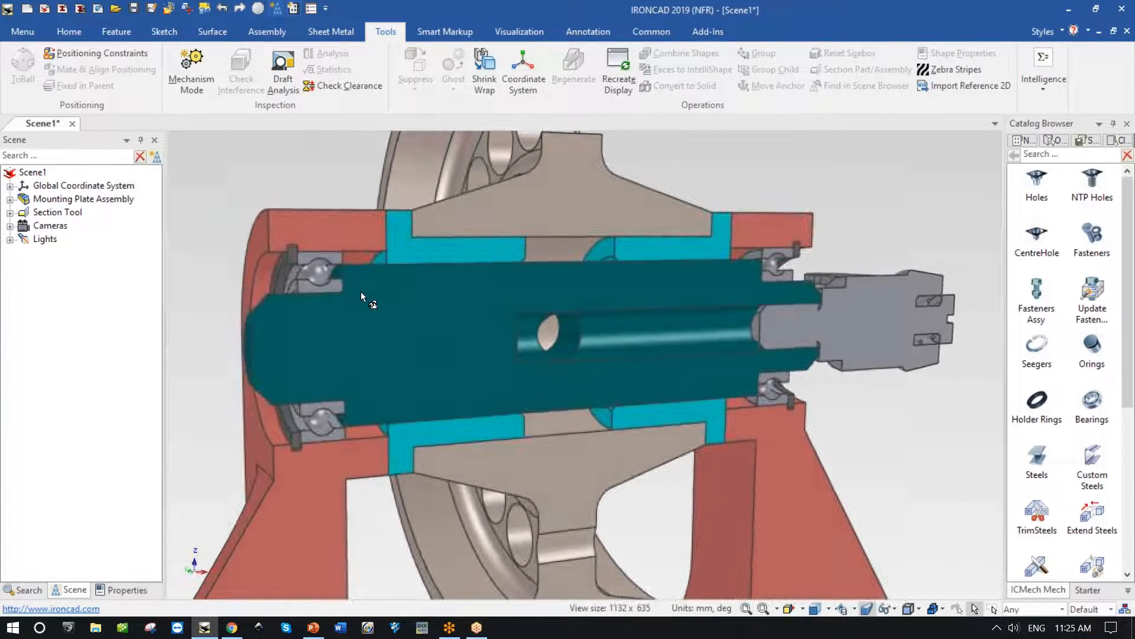
pyautogui.scroll(-3, 692, 445)
pyautogui.scroll(-3, 747, 427)
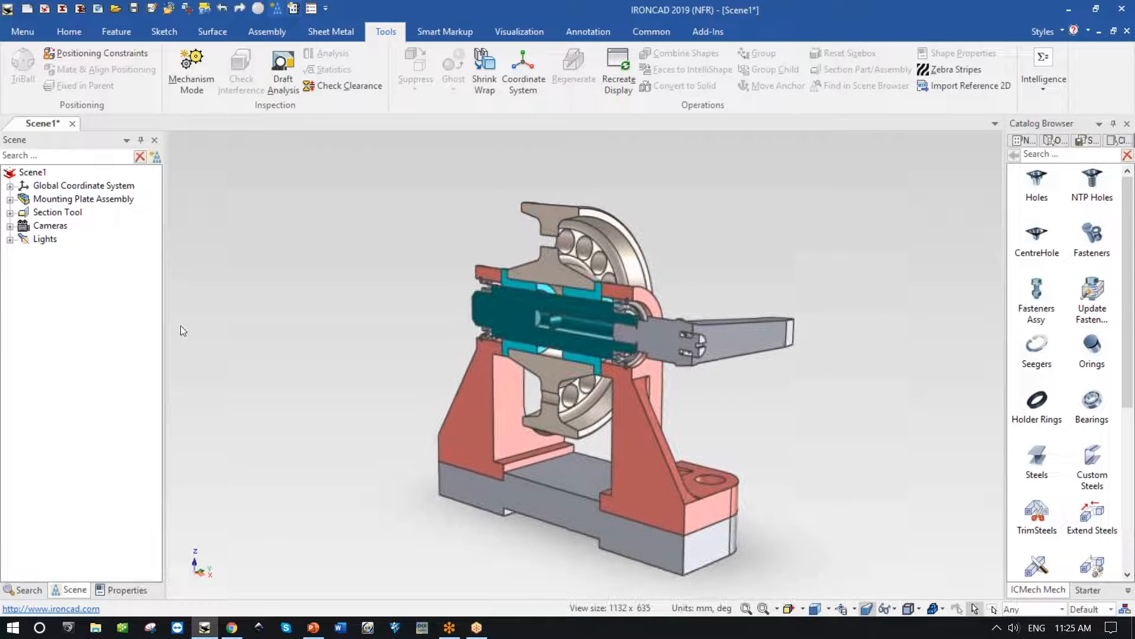
pyautogui.rightClick(62, 217)
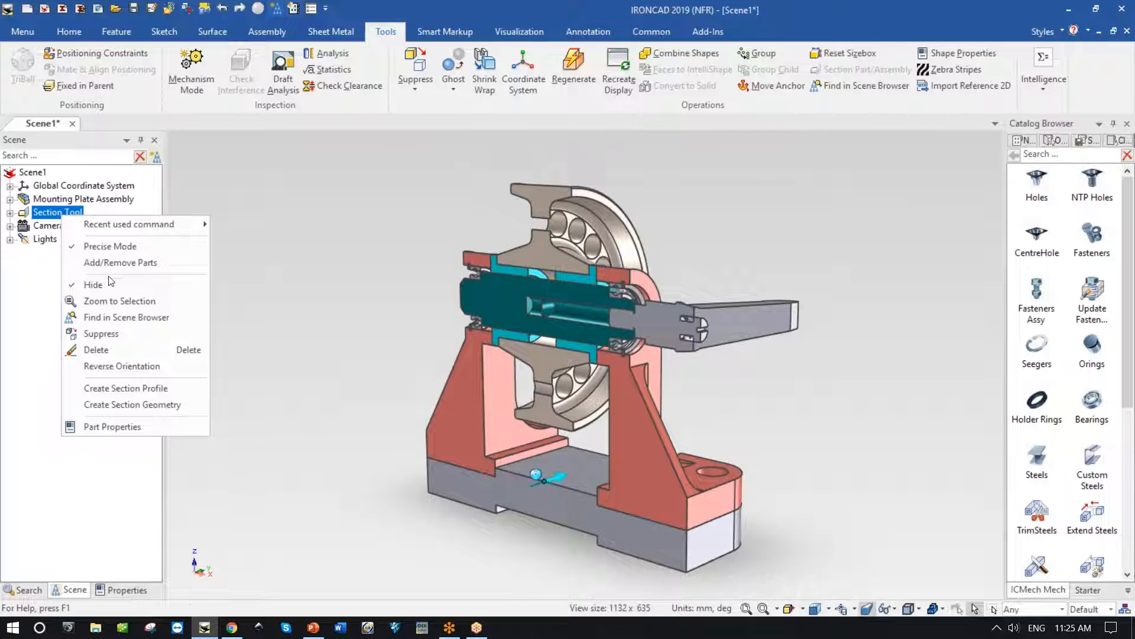
pyautogui.click(110, 335)
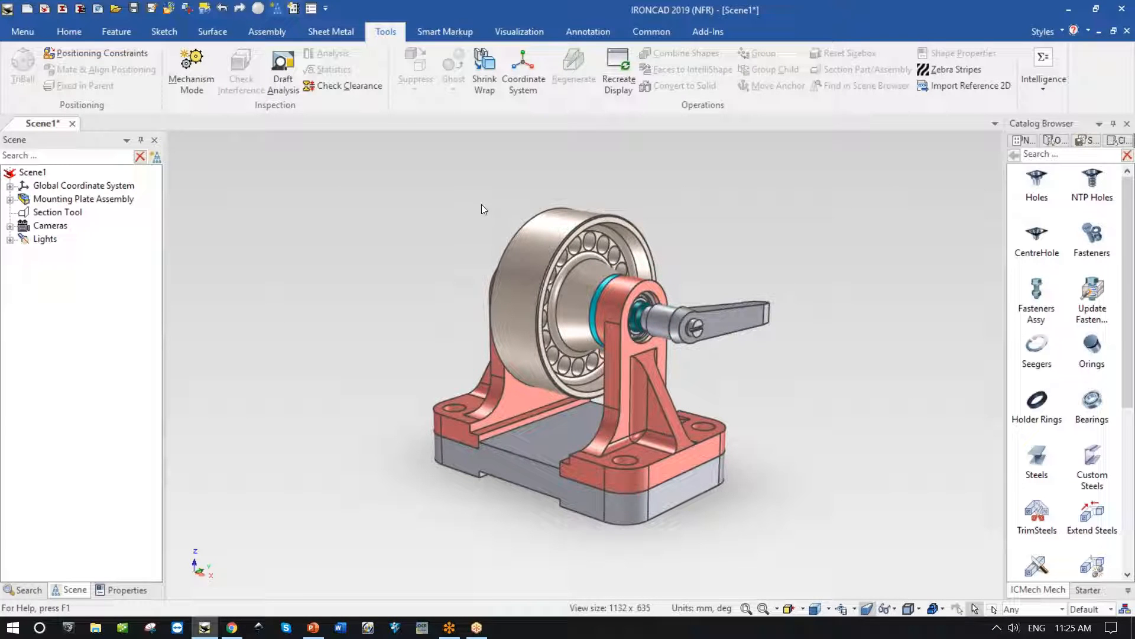
# Step: Start a new Spin animation path for the roller around its height axis
pyautogui.click(565, 228)
pyautogui.click(541, 240)
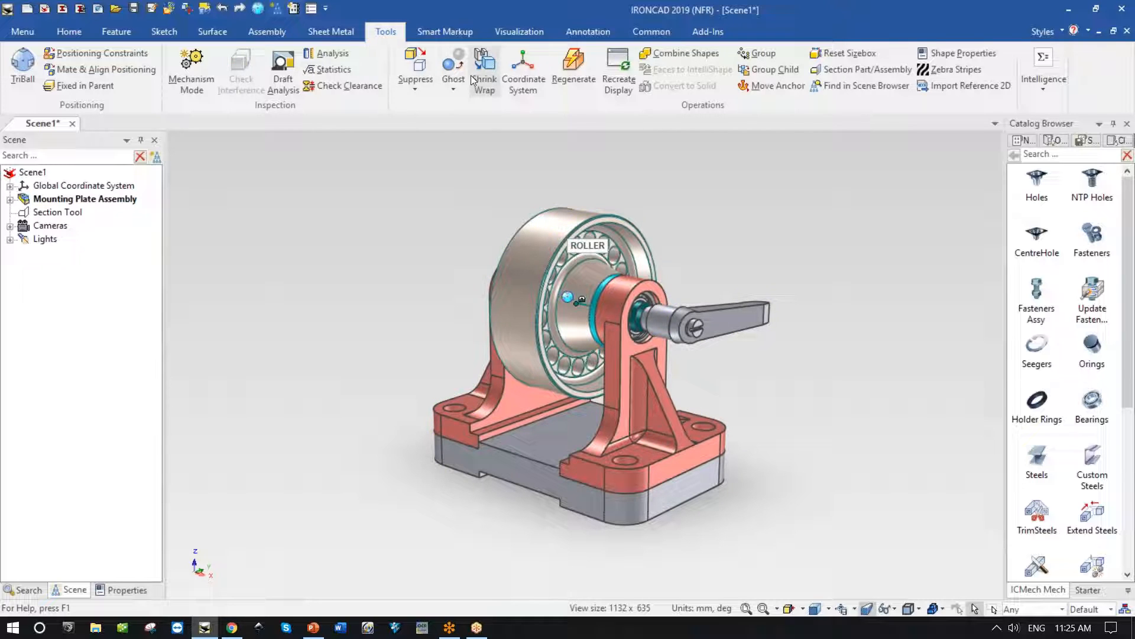
pyautogui.click(514, 30)
pyautogui.click(677, 54)
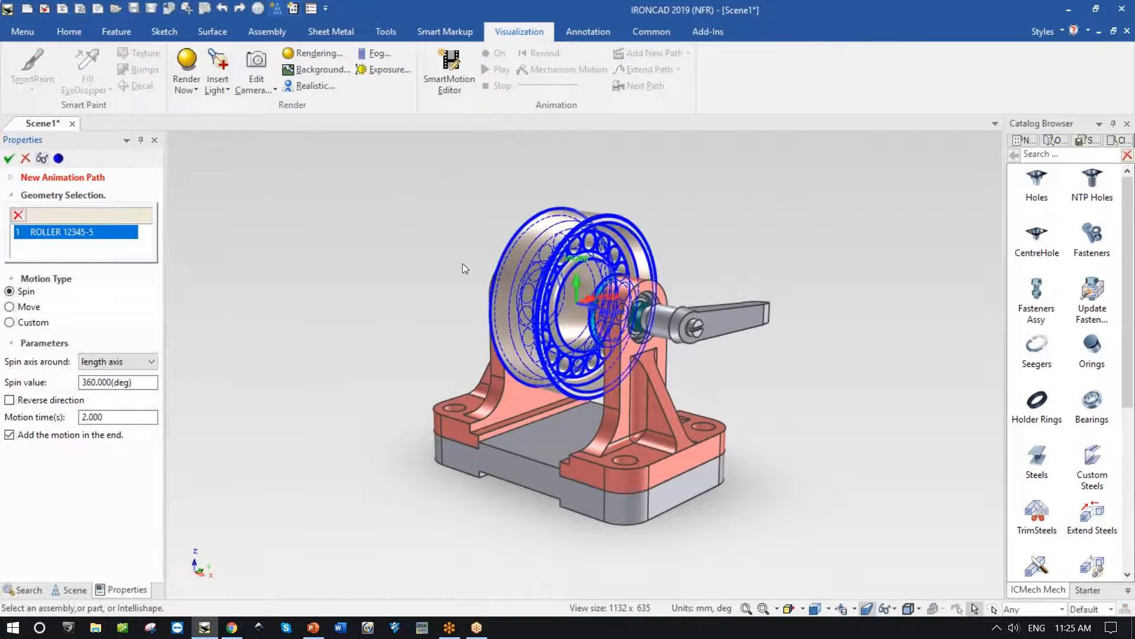
pyautogui.click(151, 361)
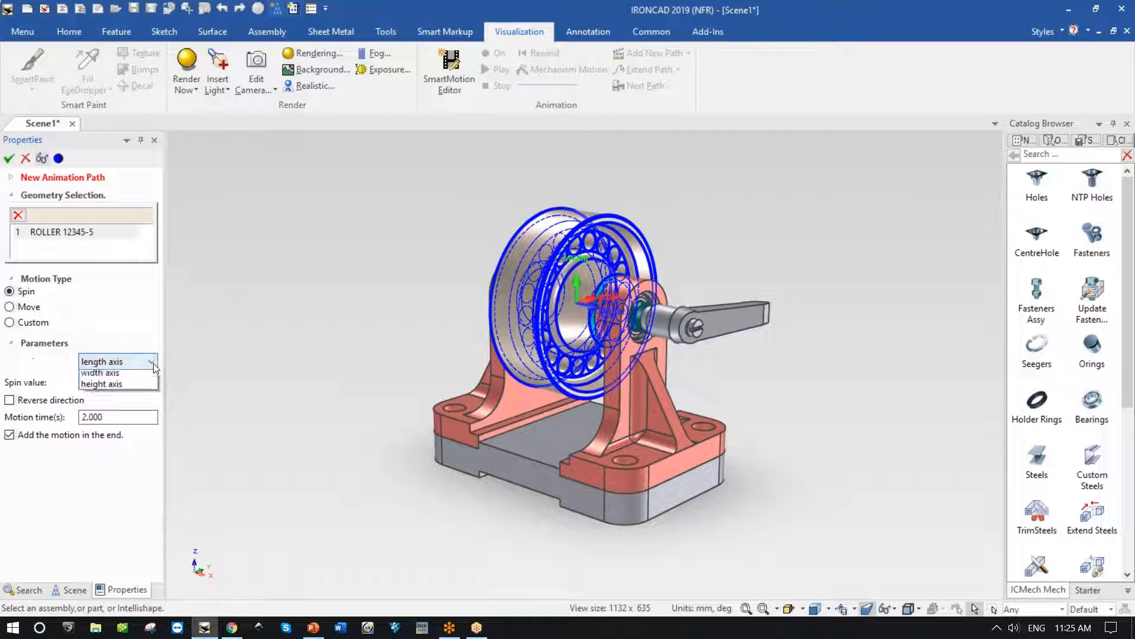
pyautogui.click(130, 399)
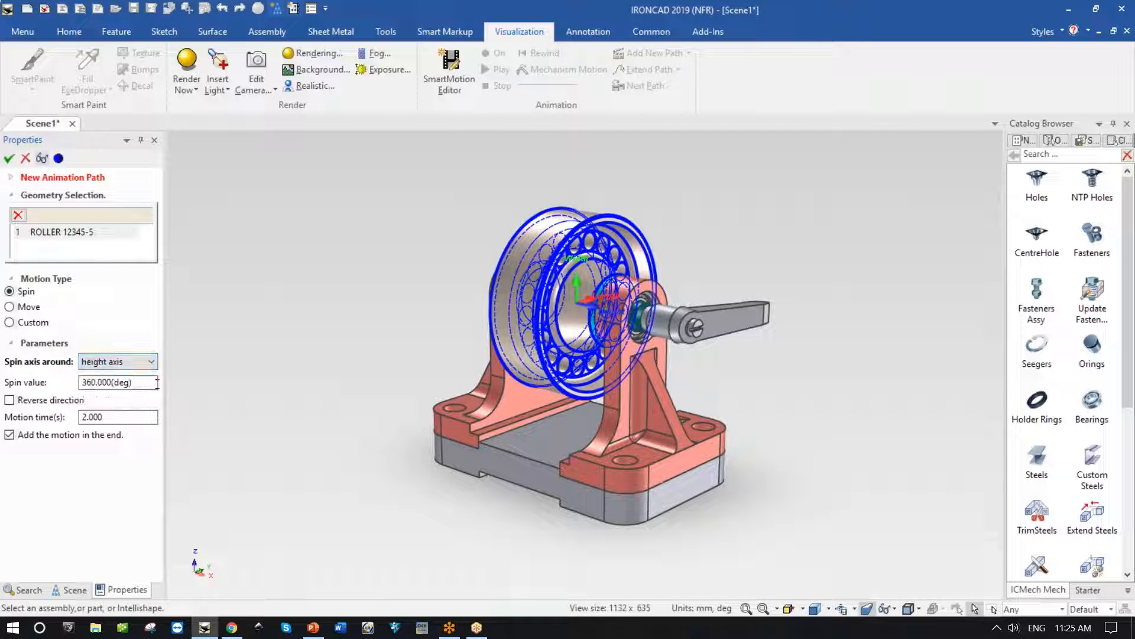
# Step: Set the roller's spin value to 360*5 degrees and its motion time to 20 seconds, and create the path
pyautogui.click(157, 383)
pyautogui.write('360*5')
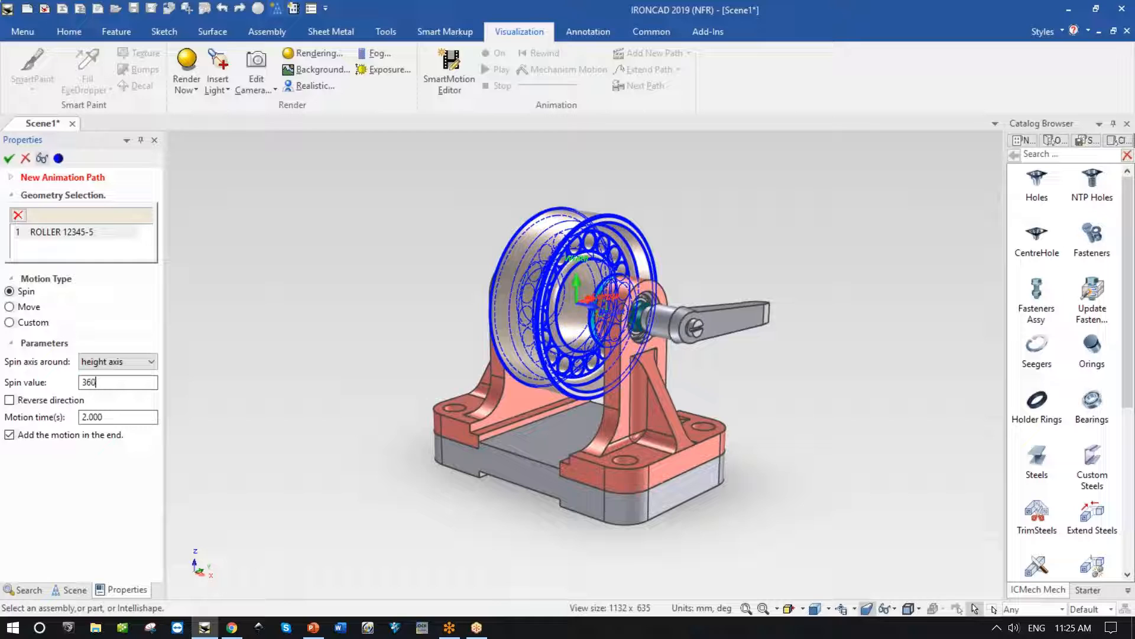
pyautogui.click(126, 417)
pyautogui.write('20')
pyautogui.click(10, 159)
# Step: Add a Spin animation path to the lever around its width axis, with 1800 degrees over 20 seconds
pyautogui.scroll(3, 783, 378)
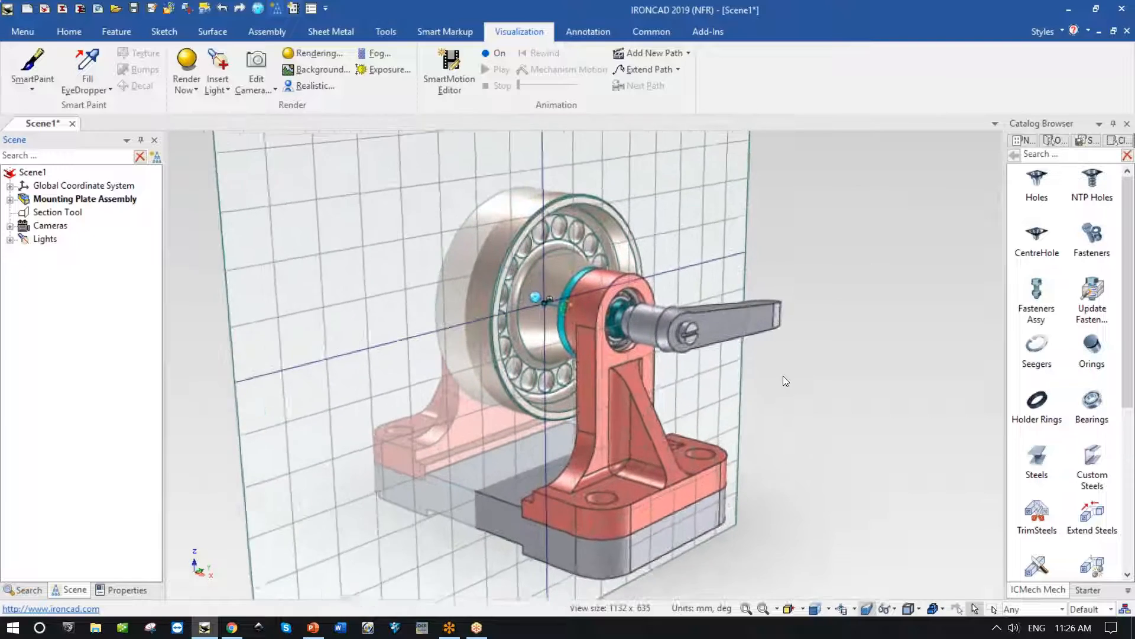
pyautogui.scroll(2, 783, 381)
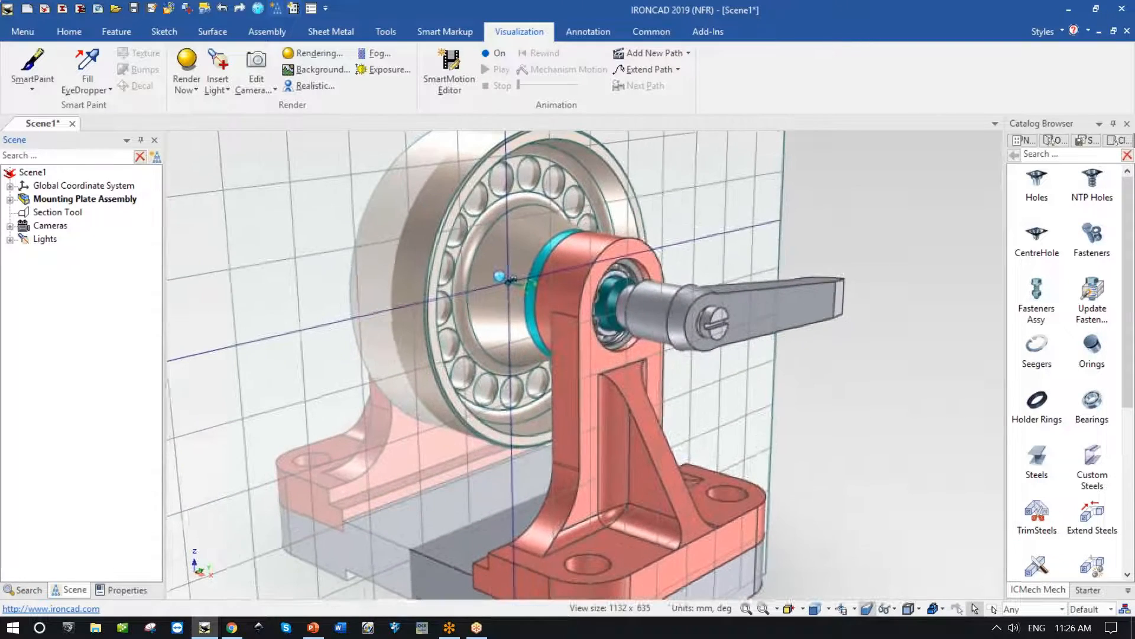
pyautogui.click(641, 53)
pyautogui.click(665, 297)
pyautogui.click(668, 295)
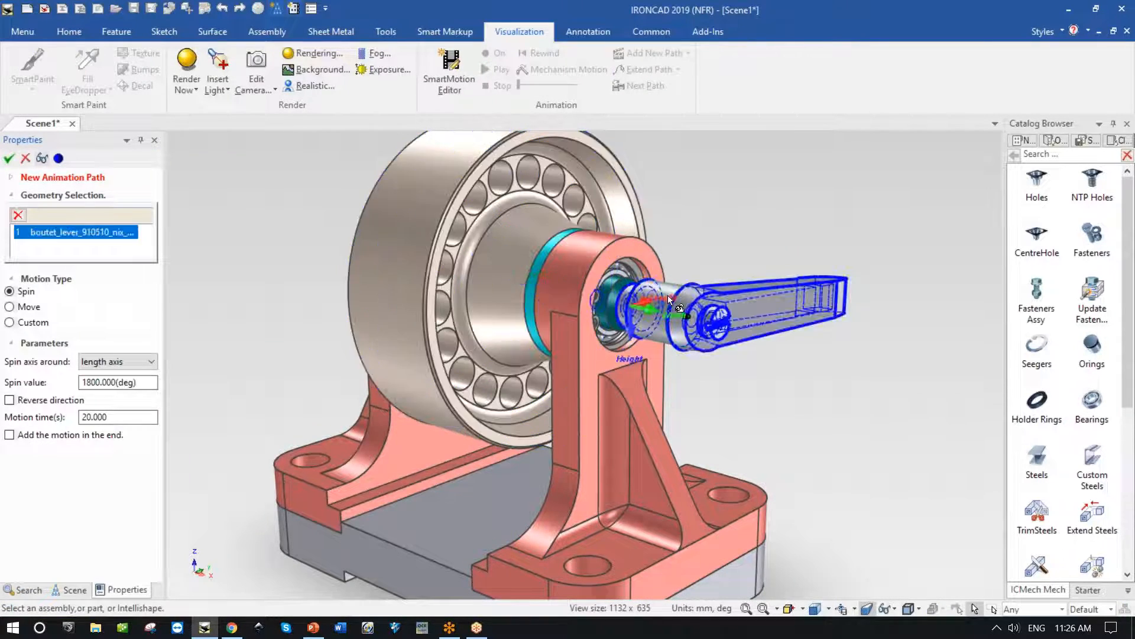
pyautogui.click(120, 360)
pyautogui.click(115, 388)
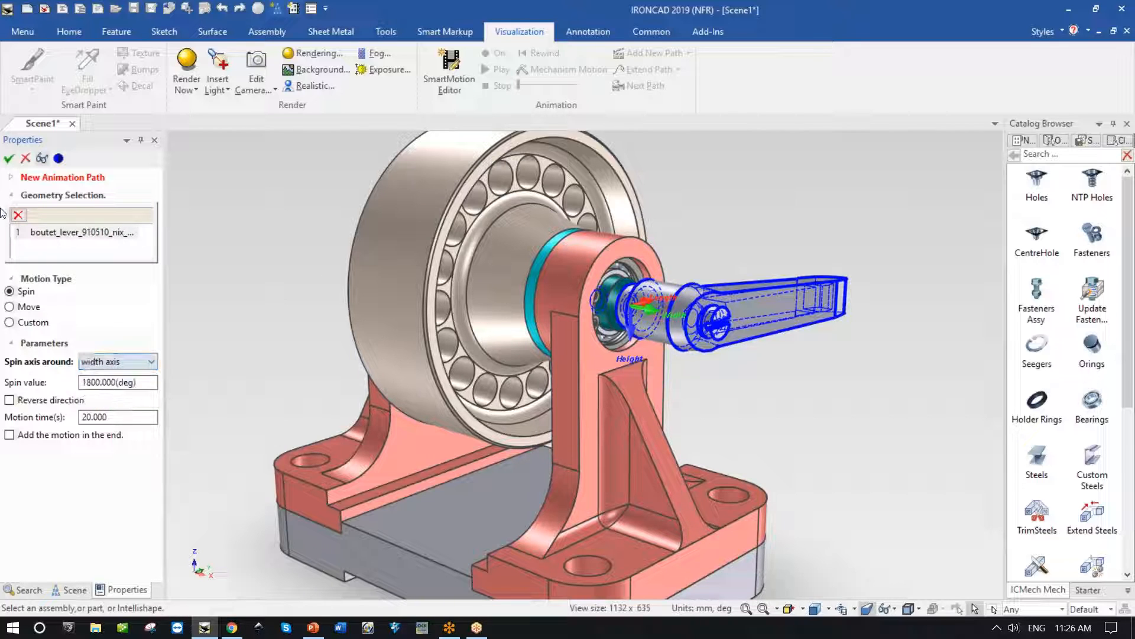
pyautogui.click(9, 159)
# Step: Add a Spin animation path to the bearing in the lever-side bracket around its height axis, with 1800 degrees over 20 seconds
pyautogui.scroll(5, 658, 267)
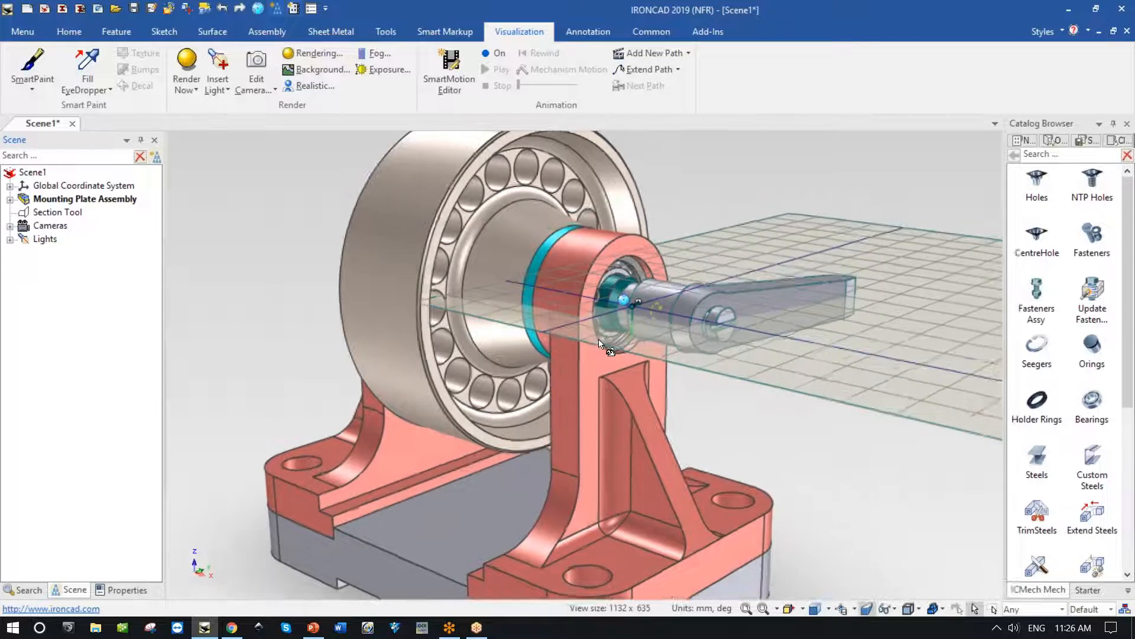
pyautogui.click(657, 267)
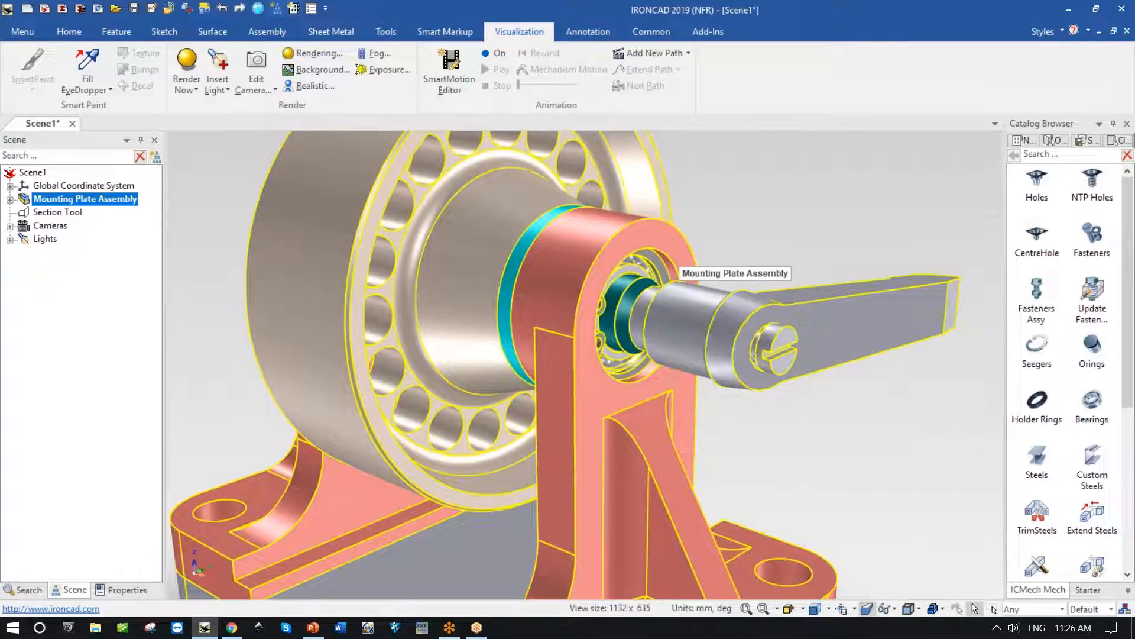
pyautogui.click(655, 265)
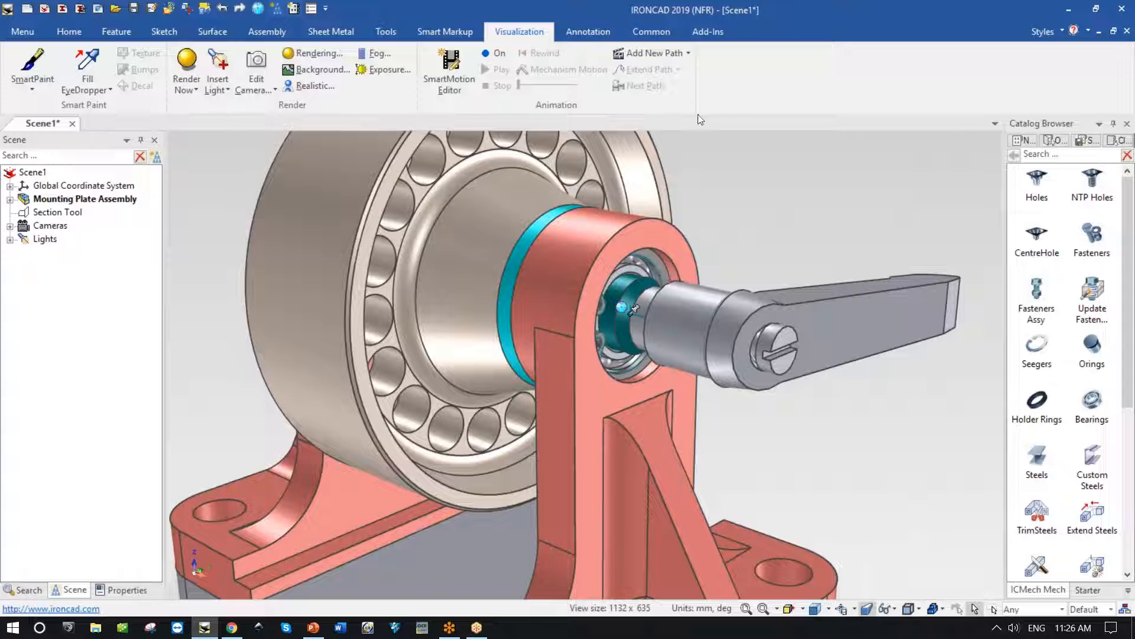
pyautogui.click(640, 50)
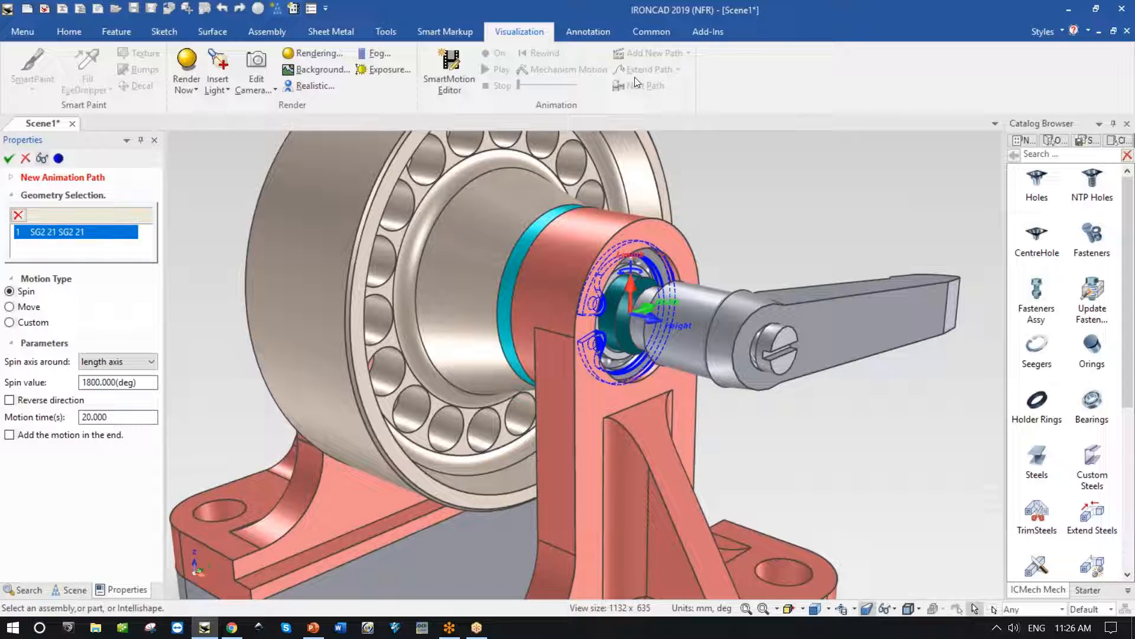
pyautogui.click(118, 361)
pyautogui.click(94, 399)
pyautogui.click(9, 159)
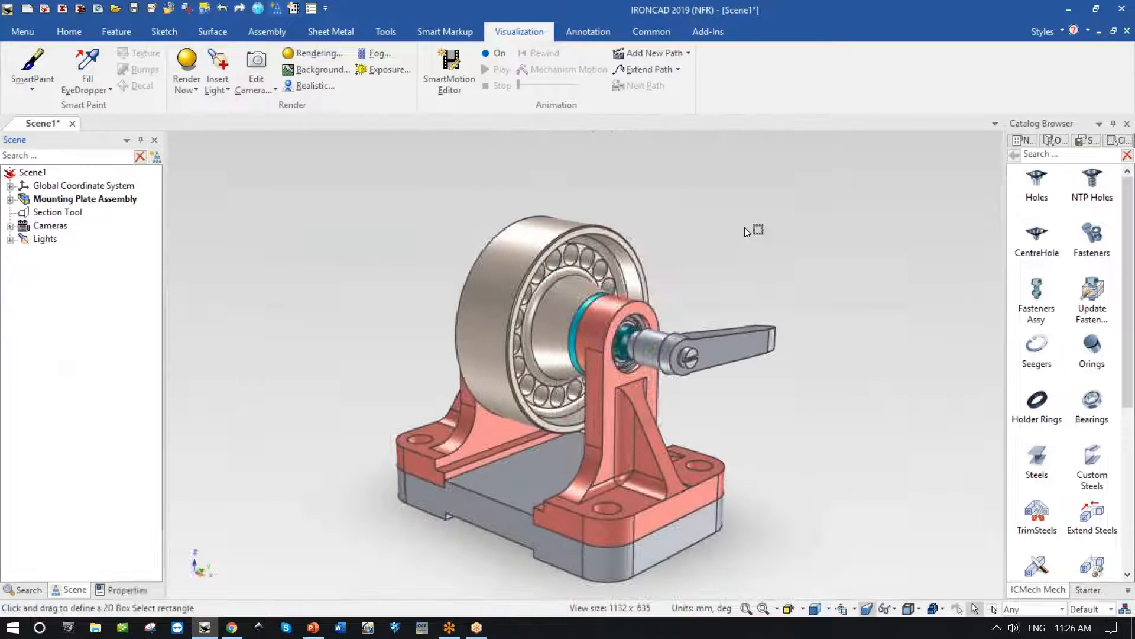
# Step: Turn on animation mode and play the motion to check the rotating parts
pyautogui.click(744, 227)
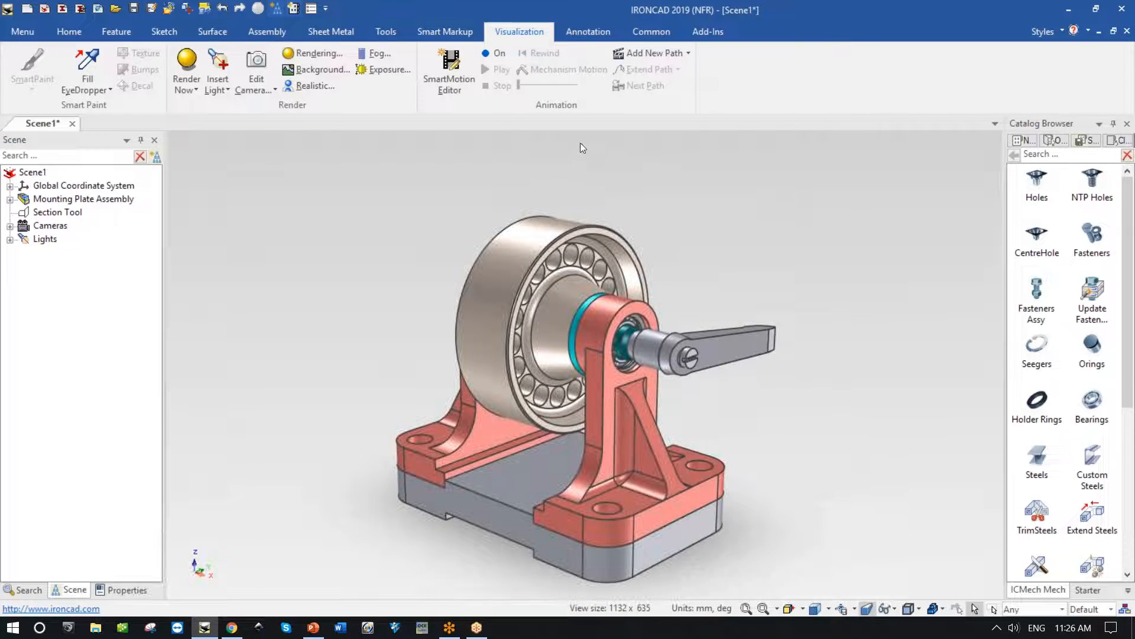
pyautogui.click(488, 56)
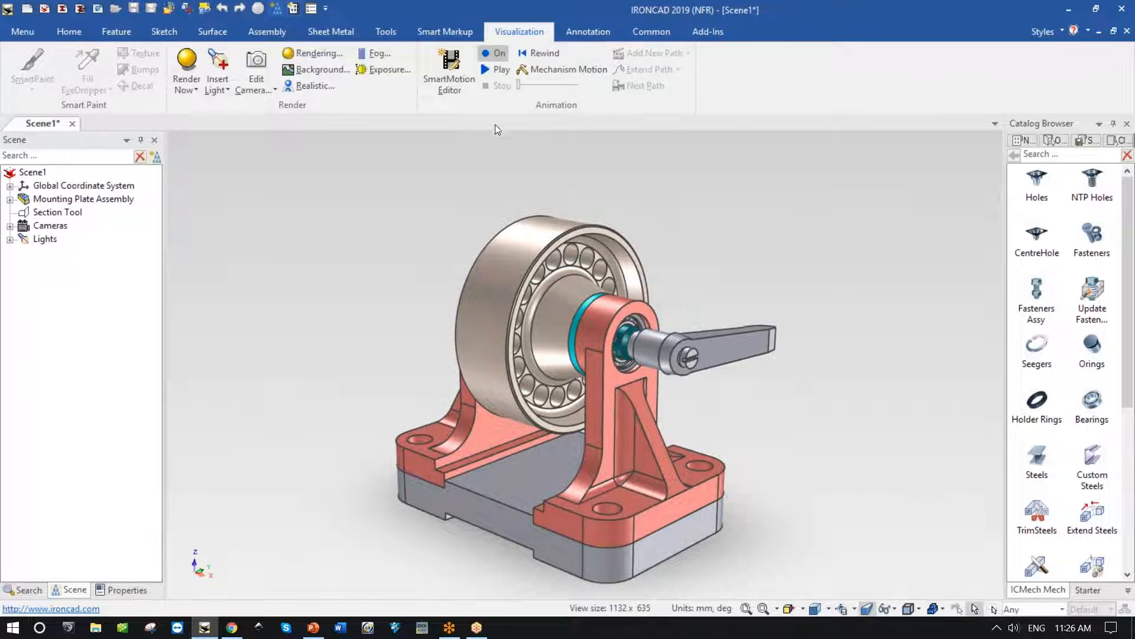
pyautogui.click(498, 72)
pyautogui.moveTo(486, 133); pyautogui.dragTo(541, 380, button='middle')
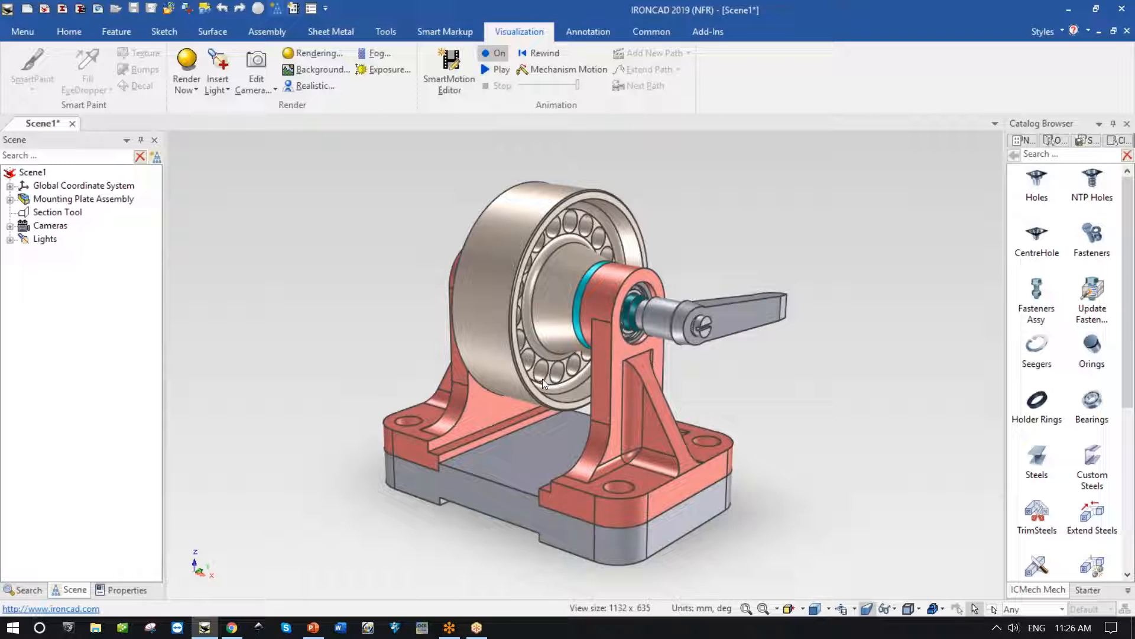
# Step: Open the IronCAD USA catalog, try to place the Rough Sketch in the scene, and turn animation mode off
pyautogui.click(1128, 591)
pyautogui.click(1073, 427)
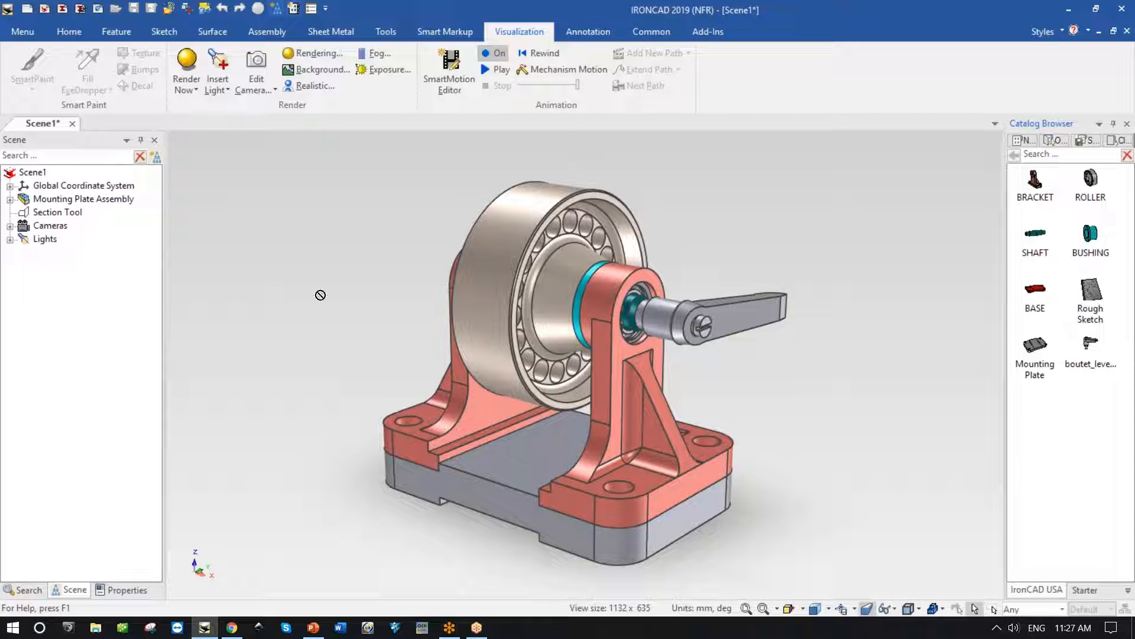
pyautogui.click(1090, 300)
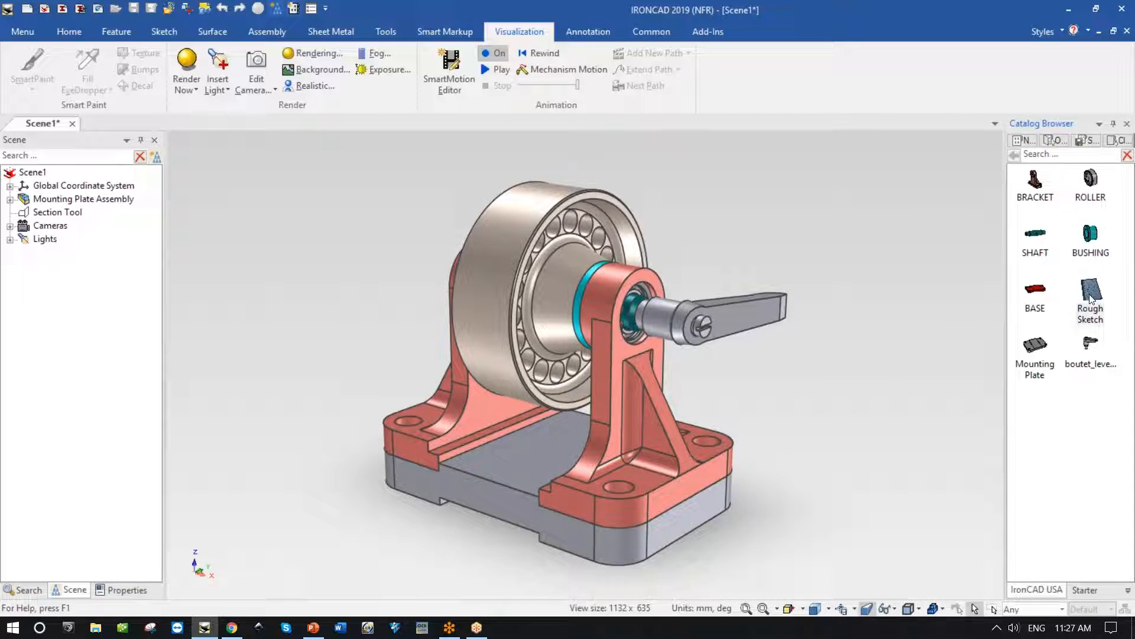
pyautogui.moveTo(916, 317); pyautogui.dragTo(907, 305)
pyautogui.scroll(-2, 907, 305)
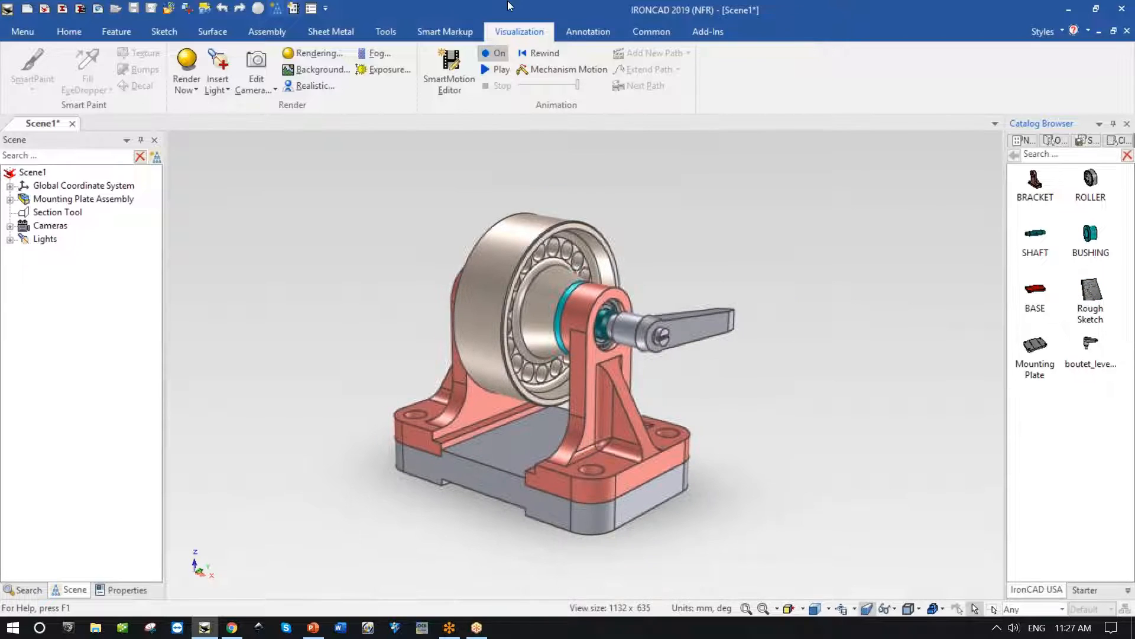
pyautogui.click(500, 54)
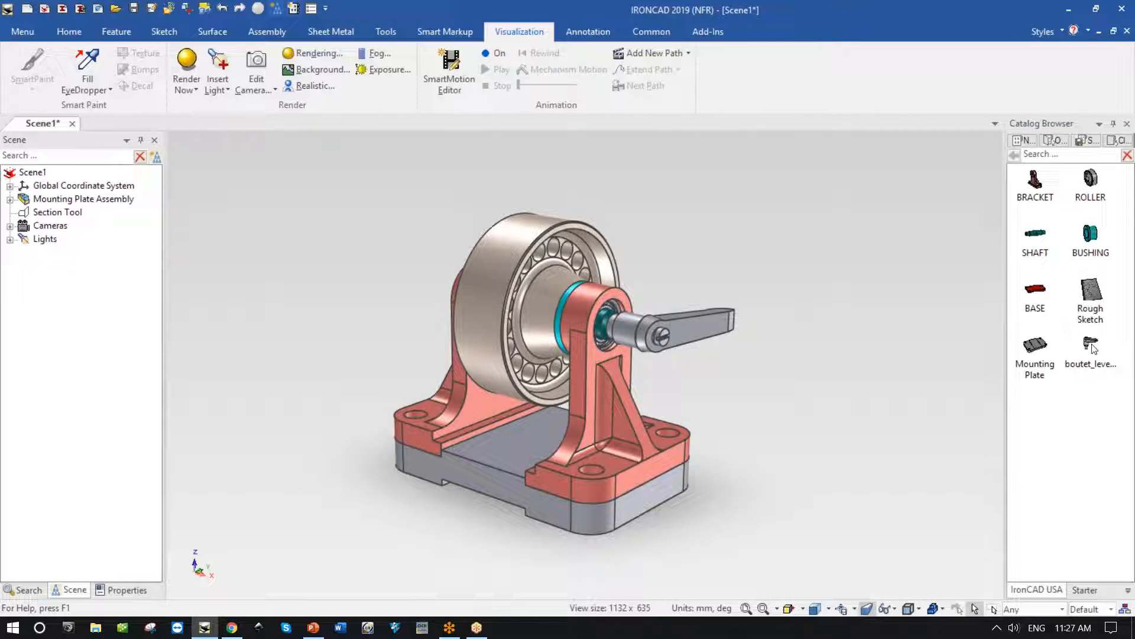
# Step: Place the Rough Sketch beside the assembly to read its handwritten notes, and delete it from the scene
pyautogui.moveTo(1087, 296)
pyautogui.mouseDown()
pyautogui.moveTo(887, 346)
pyautogui.moveTo(849, 342)
pyautogui.mouseUp()
pyautogui.moveTo(892, 472)
pyautogui.mouseDown(button='middle')
pyautogui.moveTo(910, 426)
pyautogui.moveTo(851, 308)
pyautogui.mouseUp(button='middle')
pyautogui.click(850, 341)
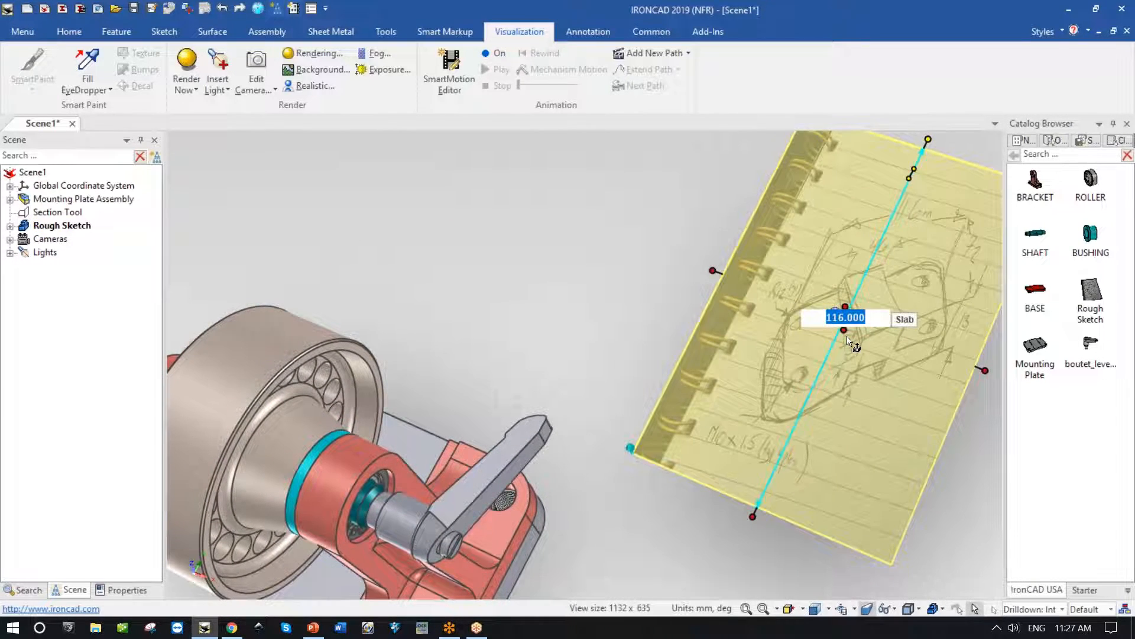
pyautogui.press('Delete')
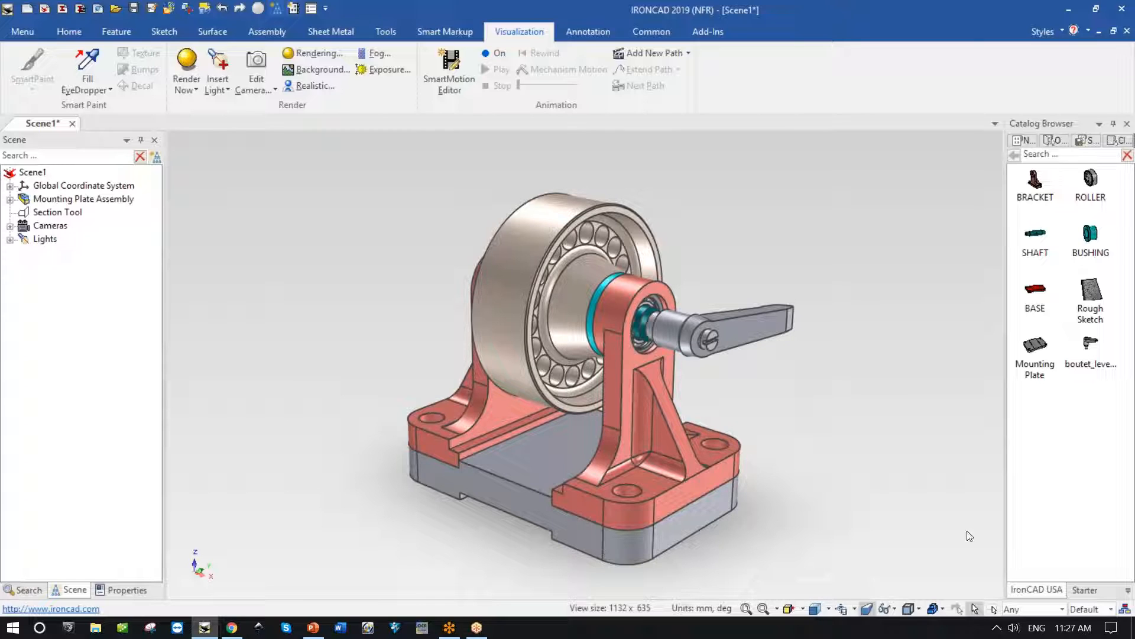
# Step: Place a Fastener from the Tools catalog on the bracket's near corner hole and define it as a metric screw with a socket head
pyautogui.click(1129, 591)
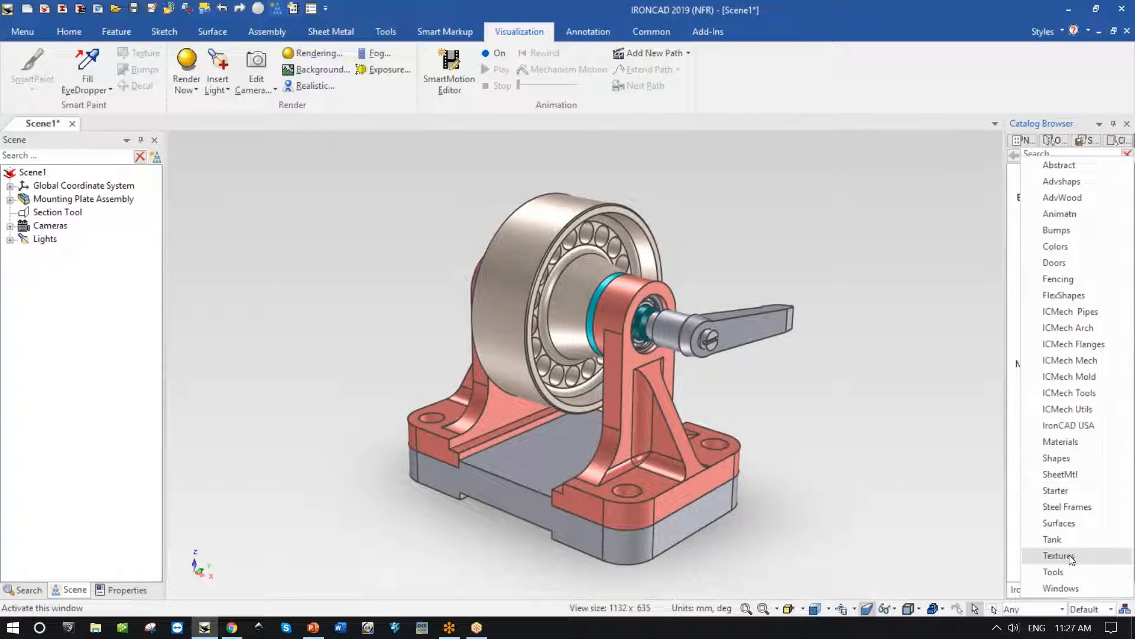
pyautogui.click(1056, 572)
pyautogui.moveTo(1092, 293); pyautogui.dragTo(628, 491)
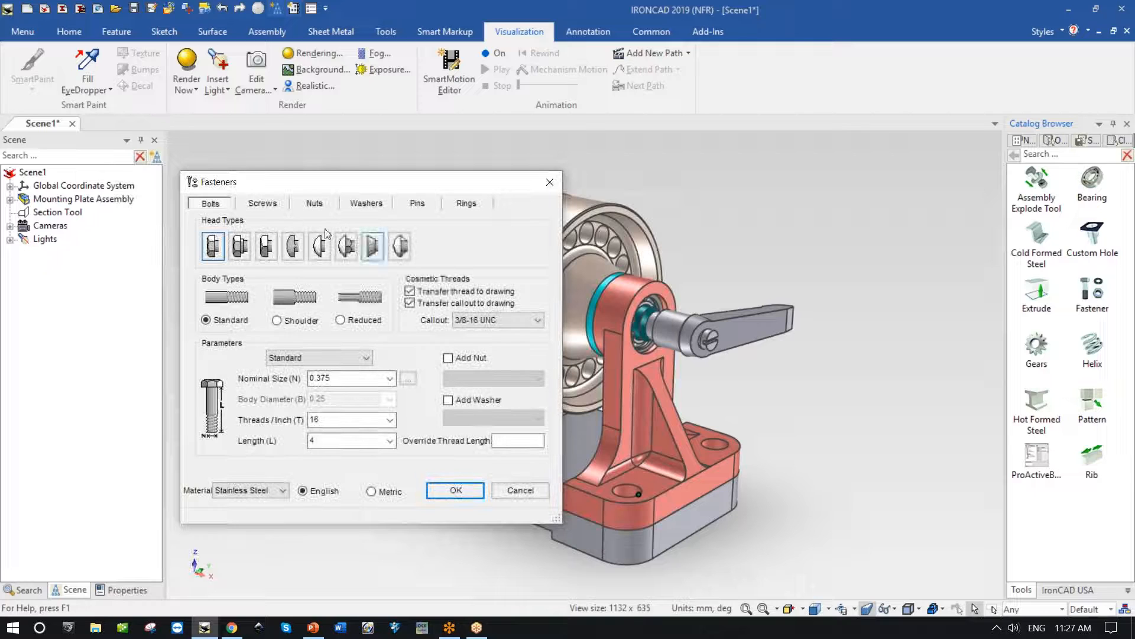
pyautogui.click(371, 491)
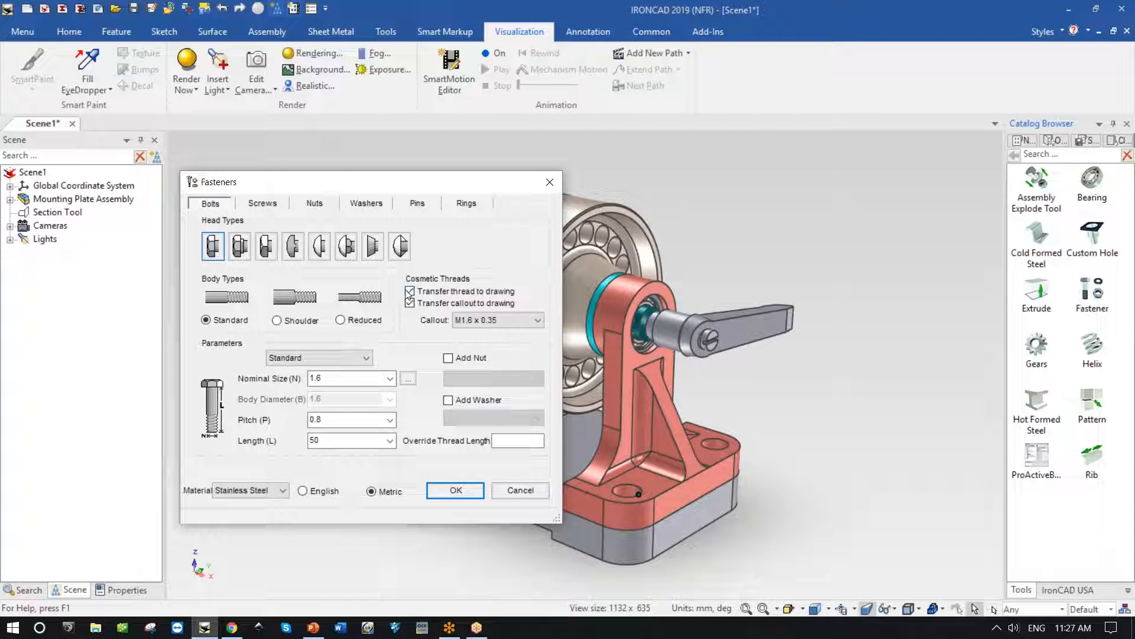
pyautogui.click(263, 204)
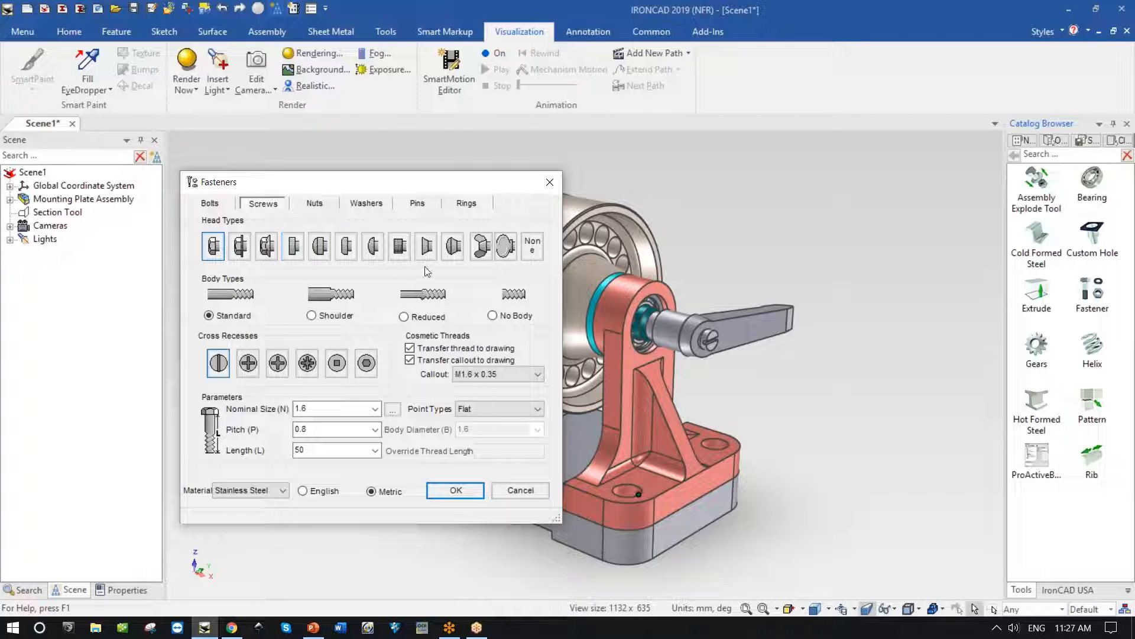
pyautogui.click(398, 252)
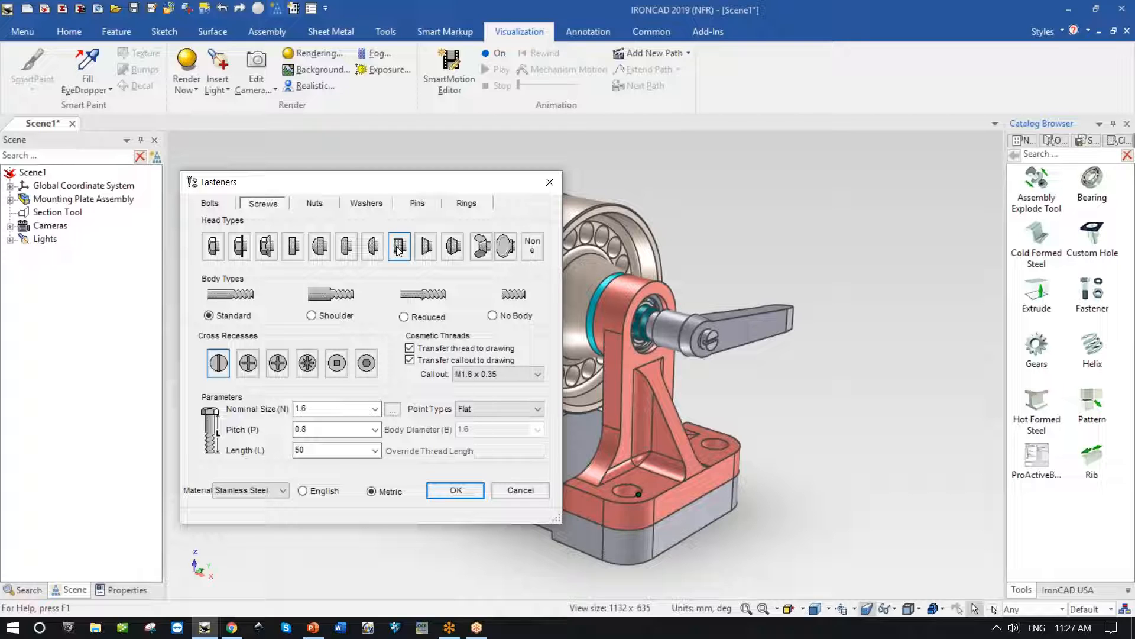
# Step: Create the screw with nominal size 10, pitch 1.5 and length 14, duplicating it across the bracket's hole pattern
pyautogui.click(381, 408)
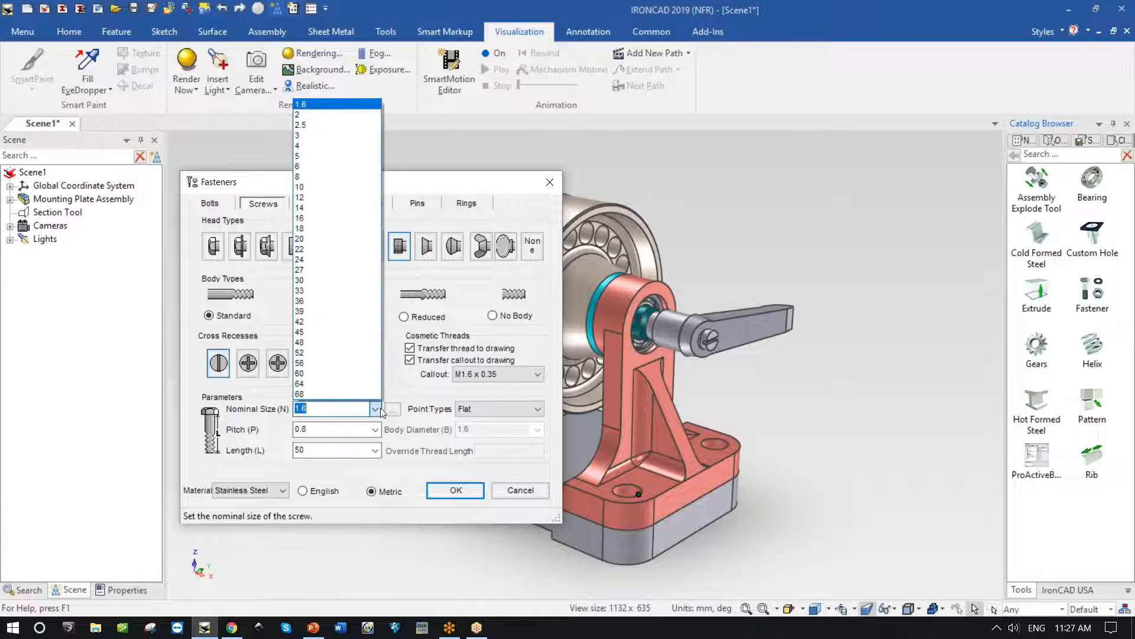
pyautogui.click(325, 187)
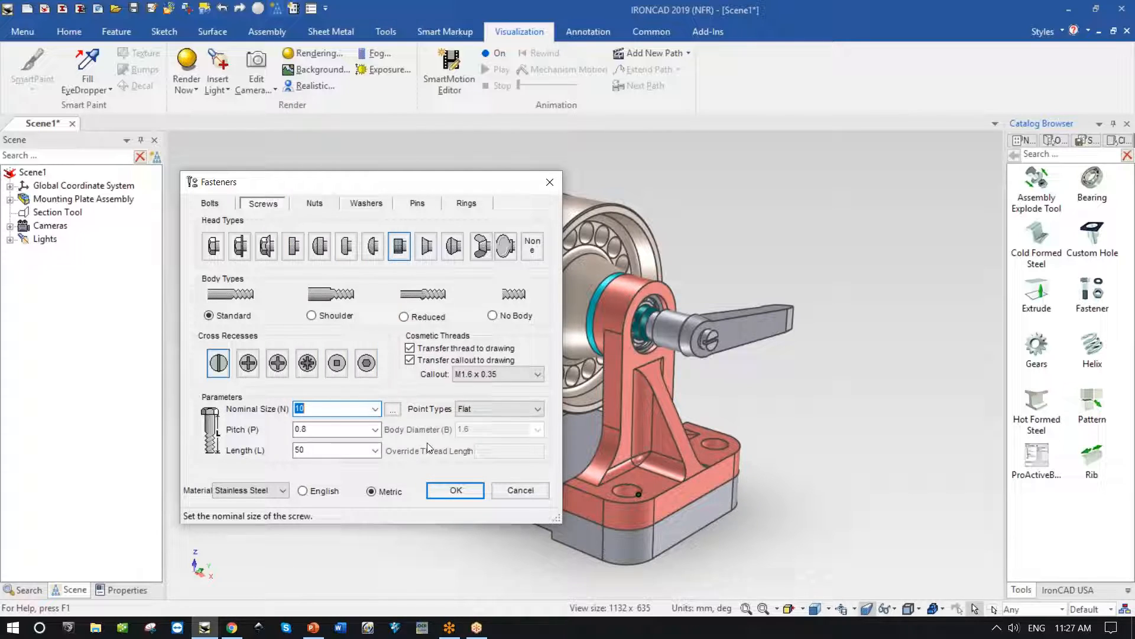
pyautogui.click(374, 429)
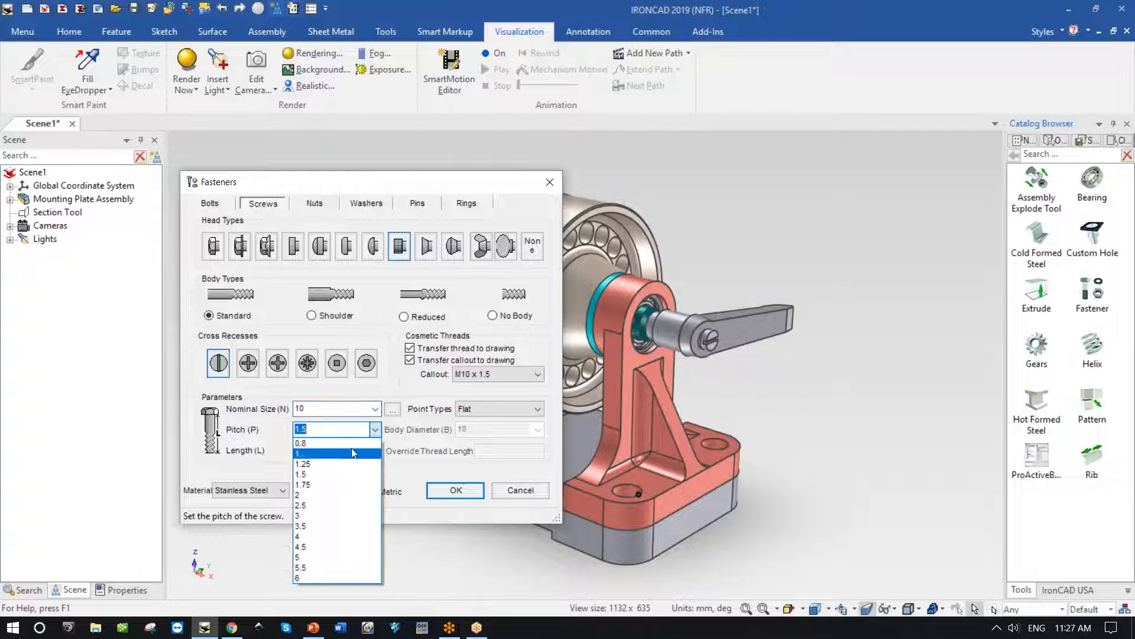
pyautogui.click(322, 477)
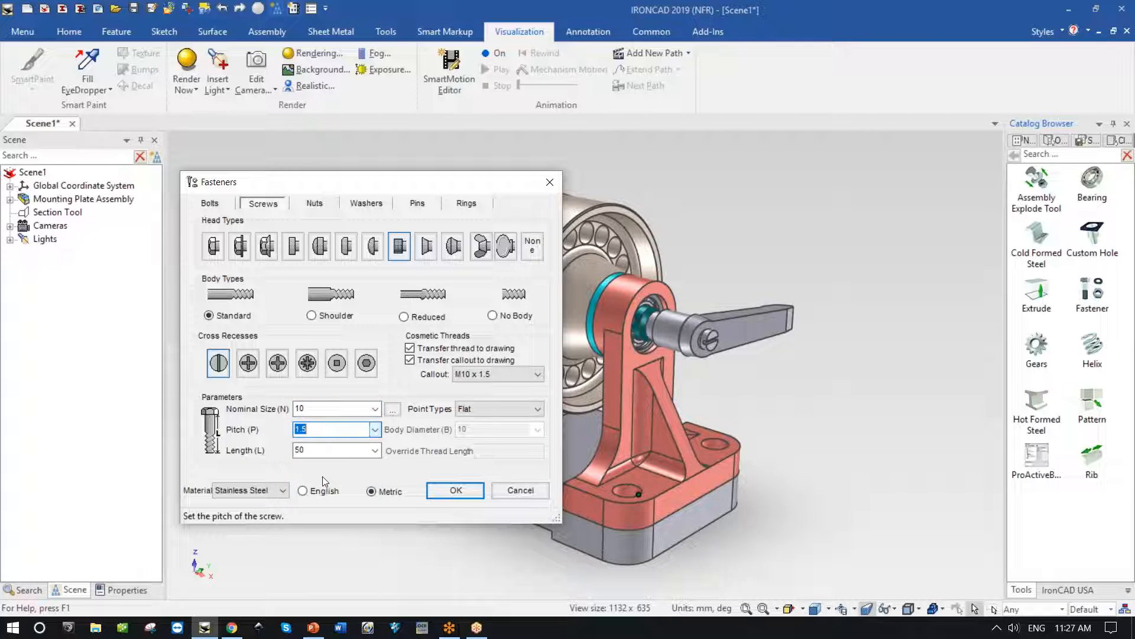
pyautogui.click(375, 450)
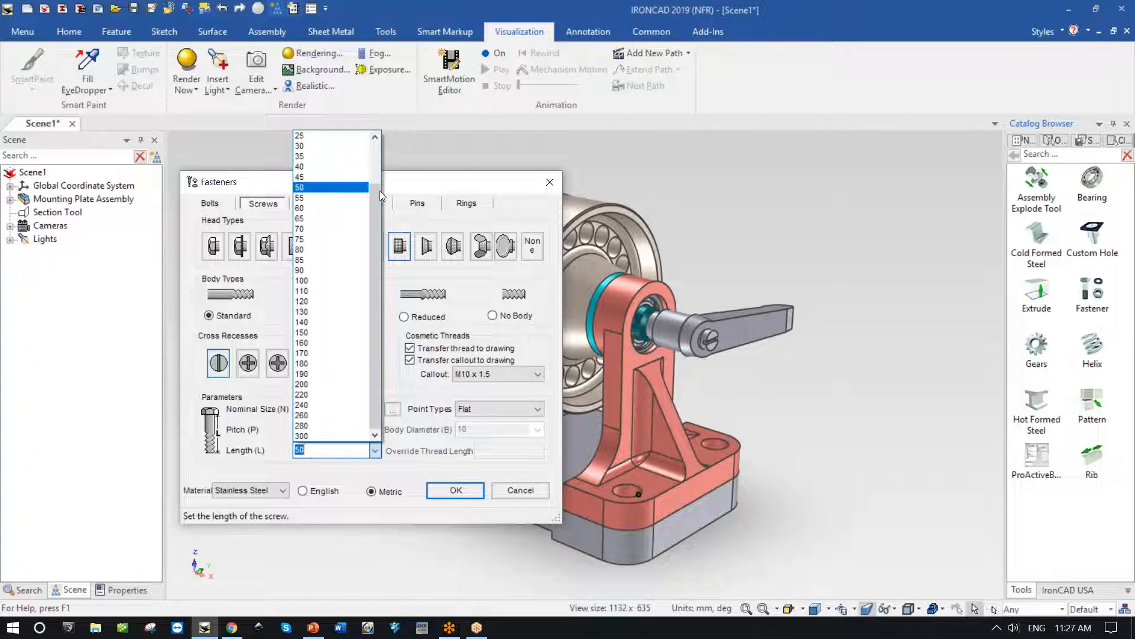
pyautogui.moveTo(374, 197); pyautogui.dragTo(375, 156)
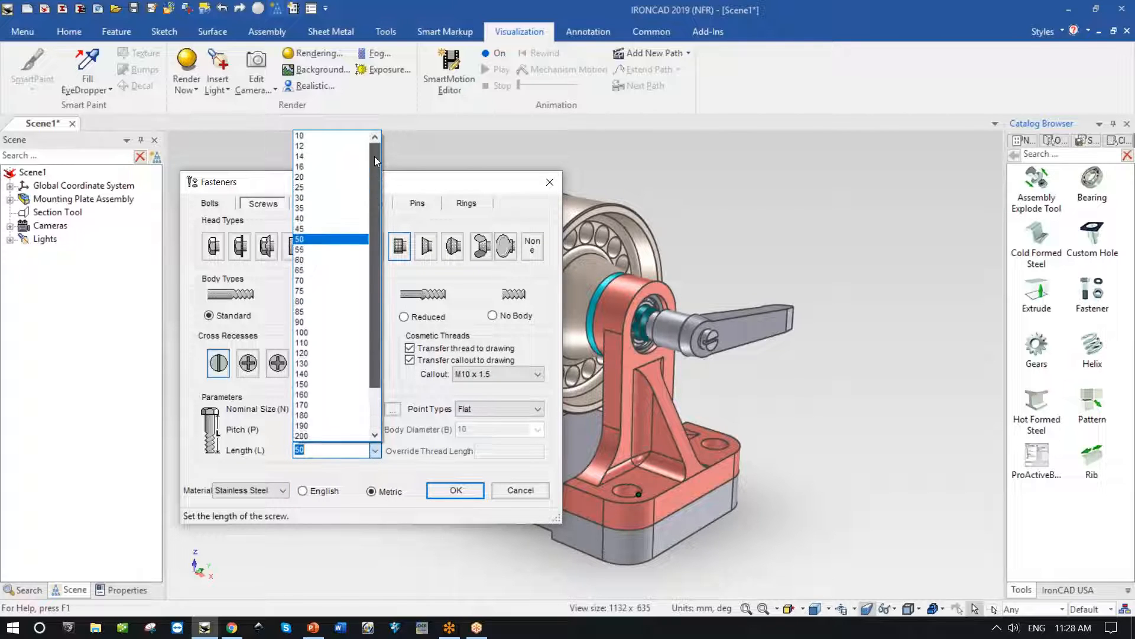
pyautogui.click(332, 156)
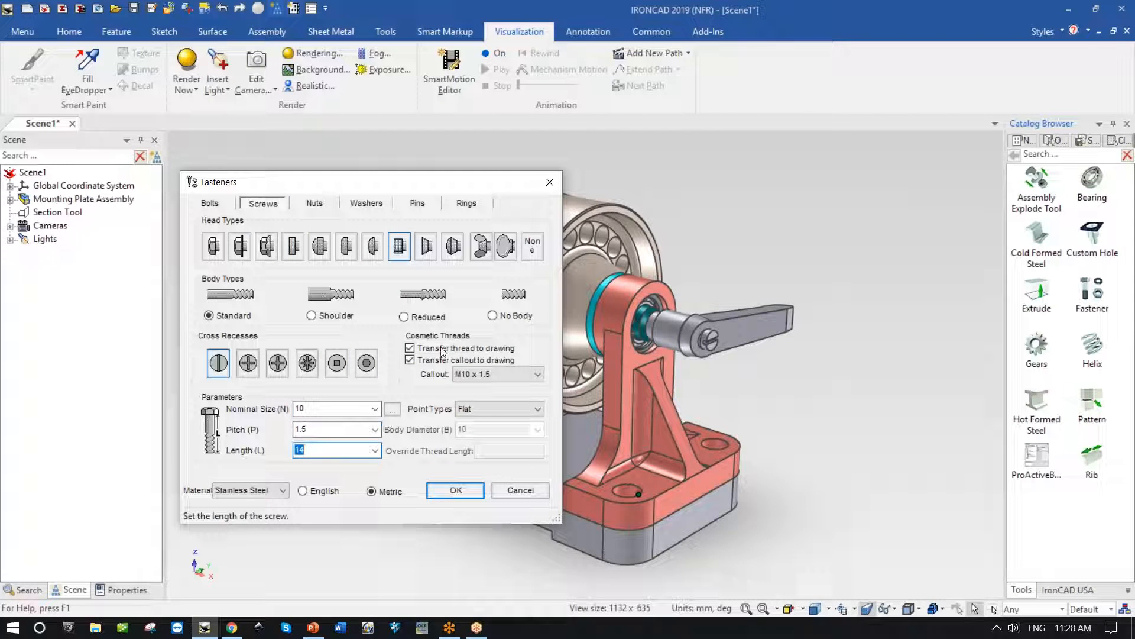
pyautogui.click(453, 490)
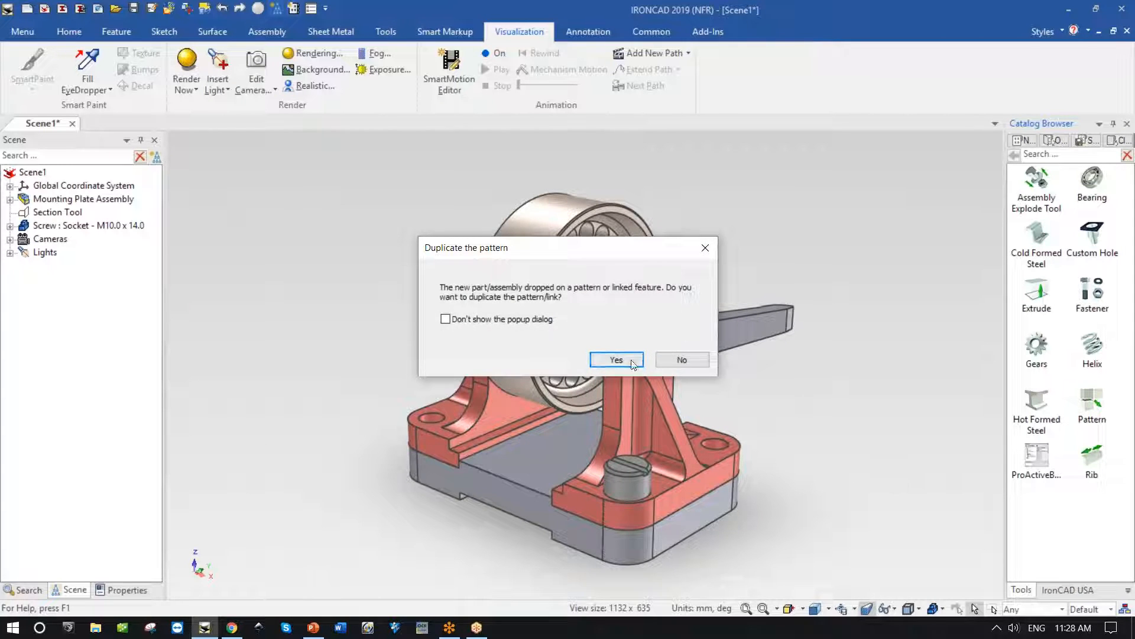
pyautogui.click(616, 359)
# Step: Edit the socket screw's add-on properties to use a hexagonal recess and a length of 25
pyautogui.moveTo(892, 438); pyautogui.dragTo(633, 488, button='middle')
pyautogui.scroll(2, 633, 488)
pyautogui.rightClick(619, 401)
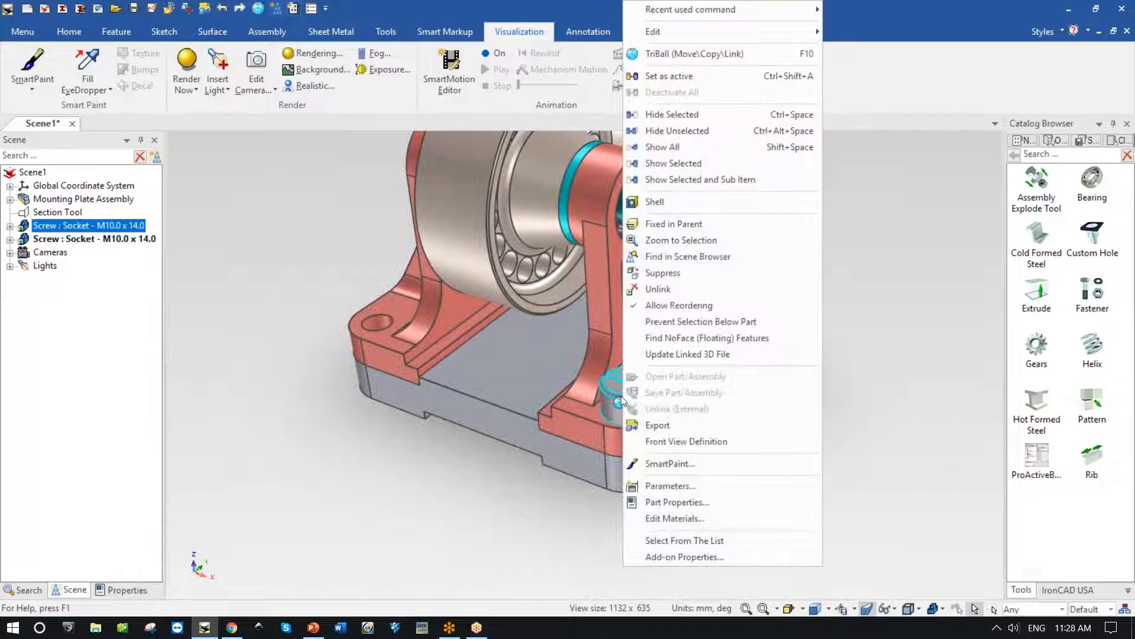
pyautogui.click(684, 556)
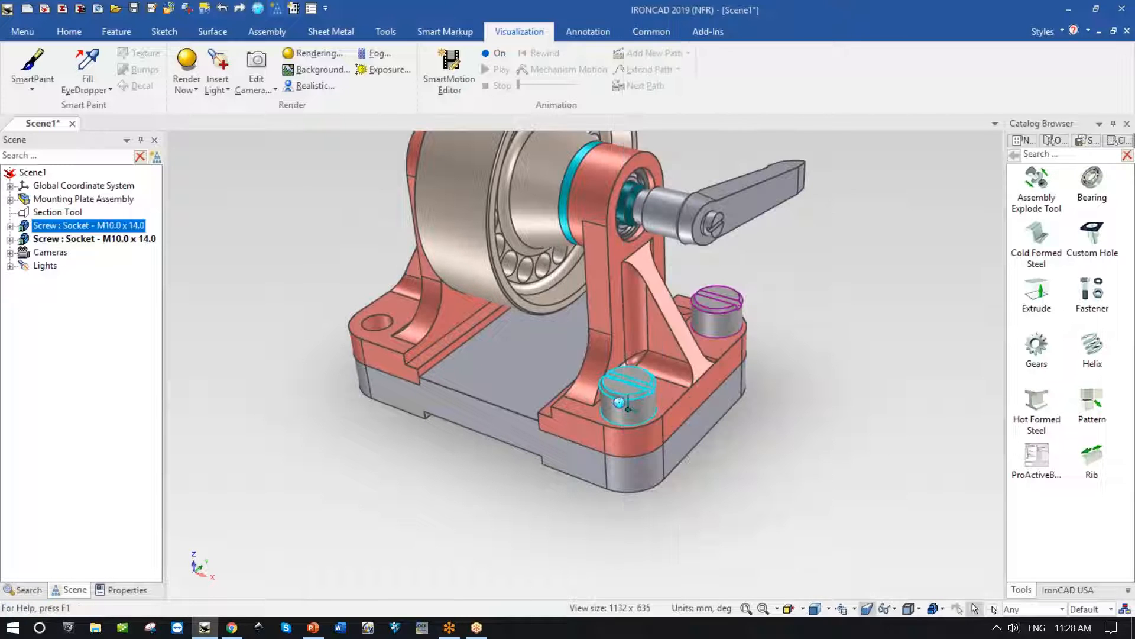
pyautogui.click(630, 358)
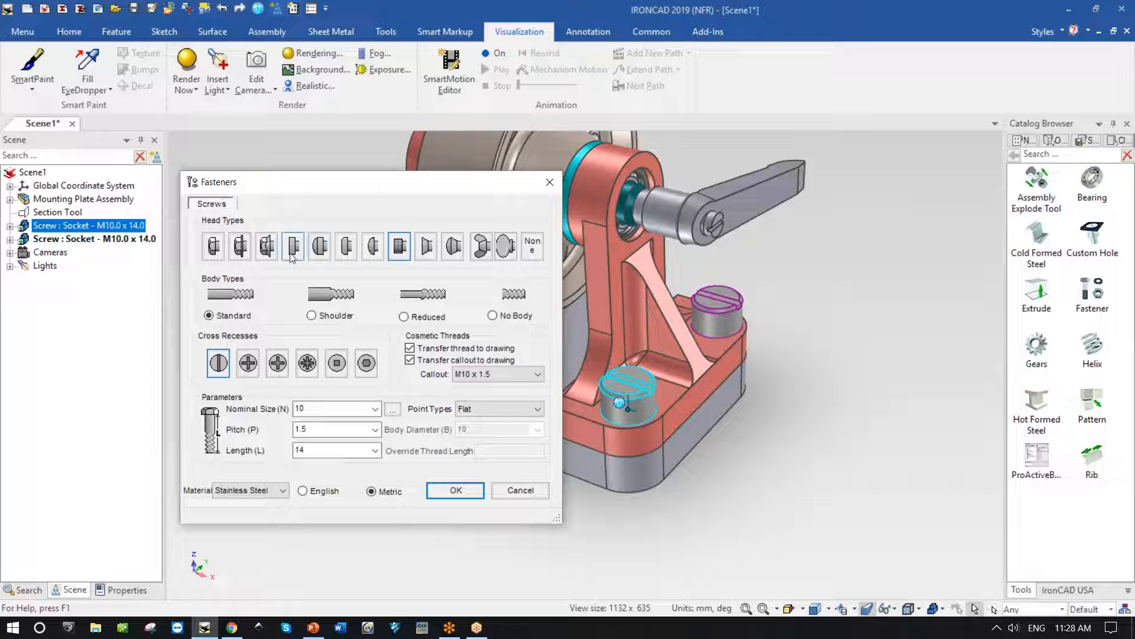
pyautogui.click(367, 366)
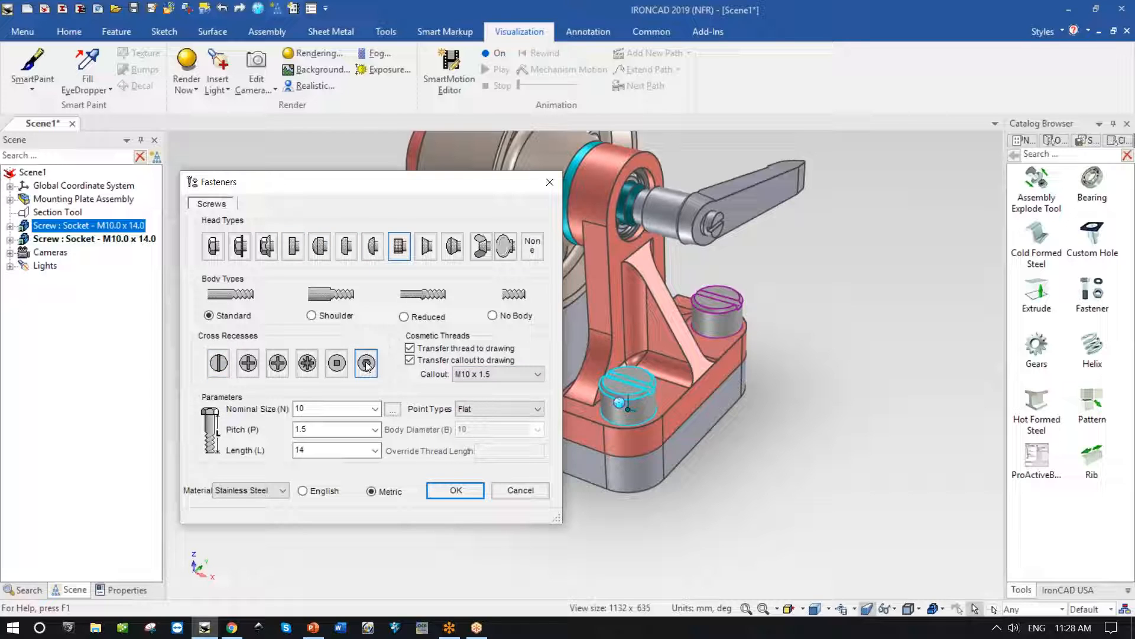
pyautogui.click(376, 452)
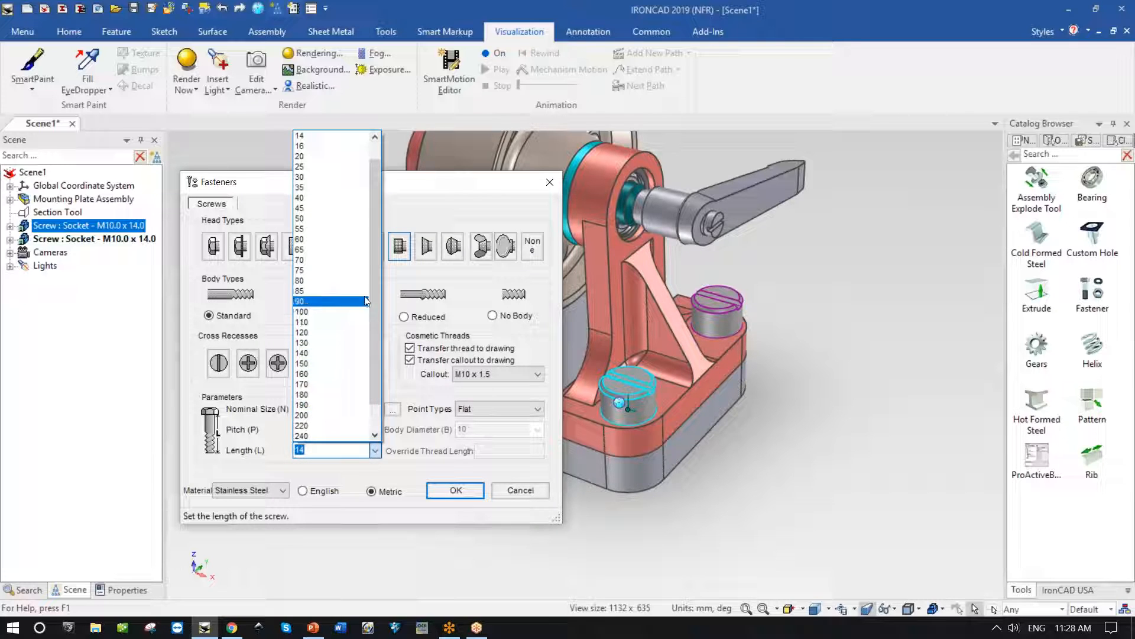
pyautogui.click(324, 167)
pyautogui.press('Return')
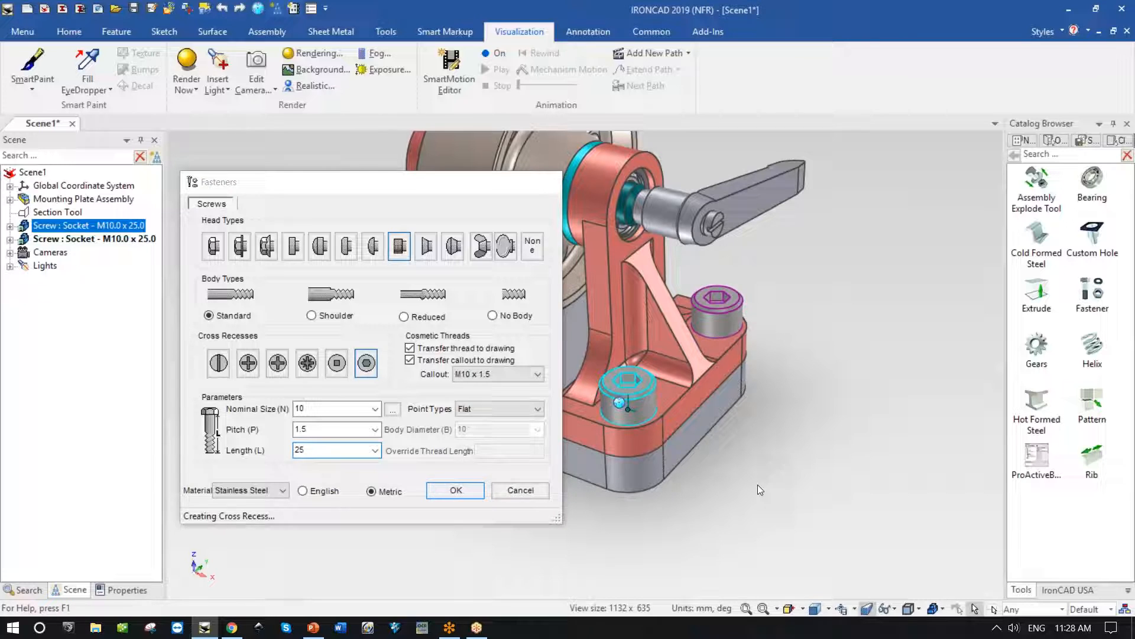
pyautogui.click(790, 424)
# Step: Activate the TriBall on both socket screws and reposition it alone to the midpoint of the mounting plate's front edge between the brackets
pyautogui.moveTo(790, 425); pyautogui.dragTo(629, 396, button='middle')
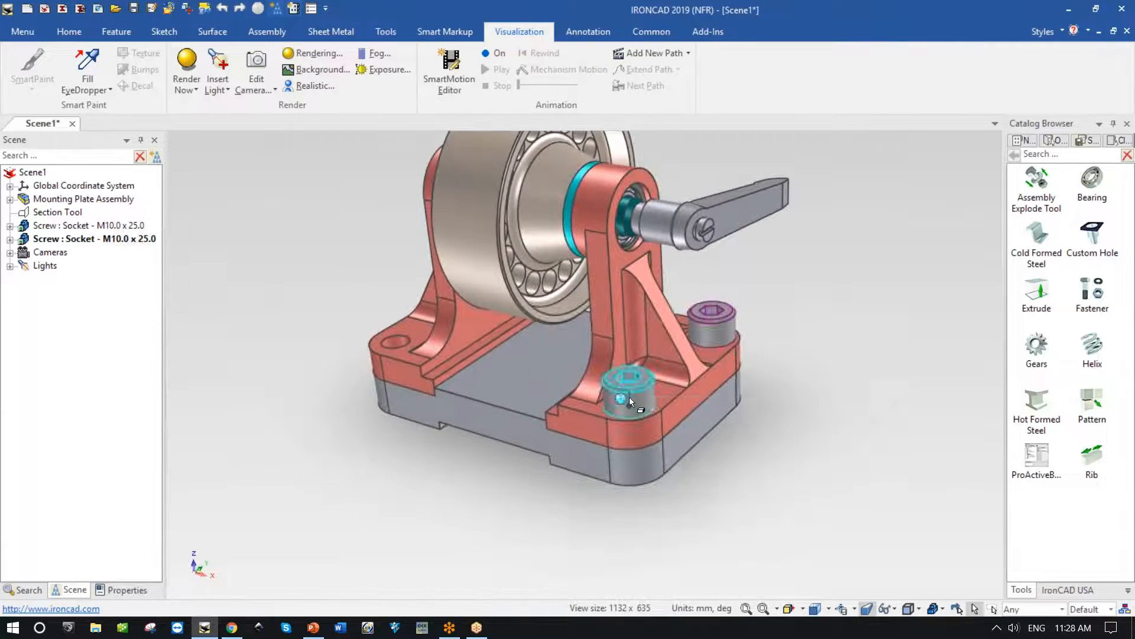
pyautogui.click(629, 397)
pyautogui.keyDown('shift'); pyautogui.click(713, 331); pyautogui.keyUp('shift')
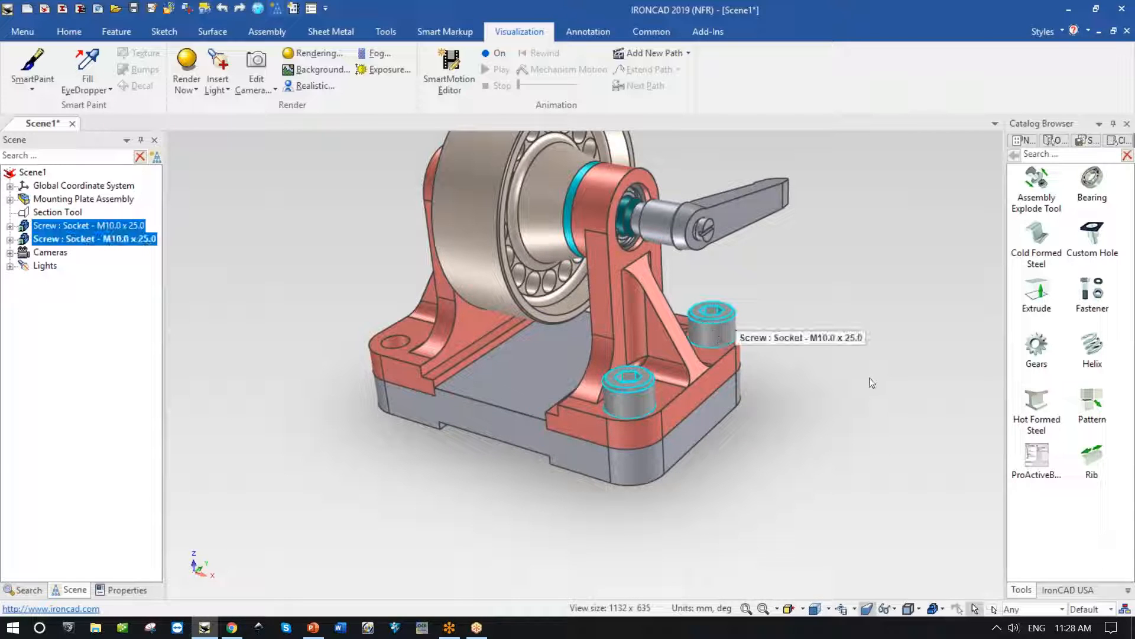
pyautogui.press('F10')
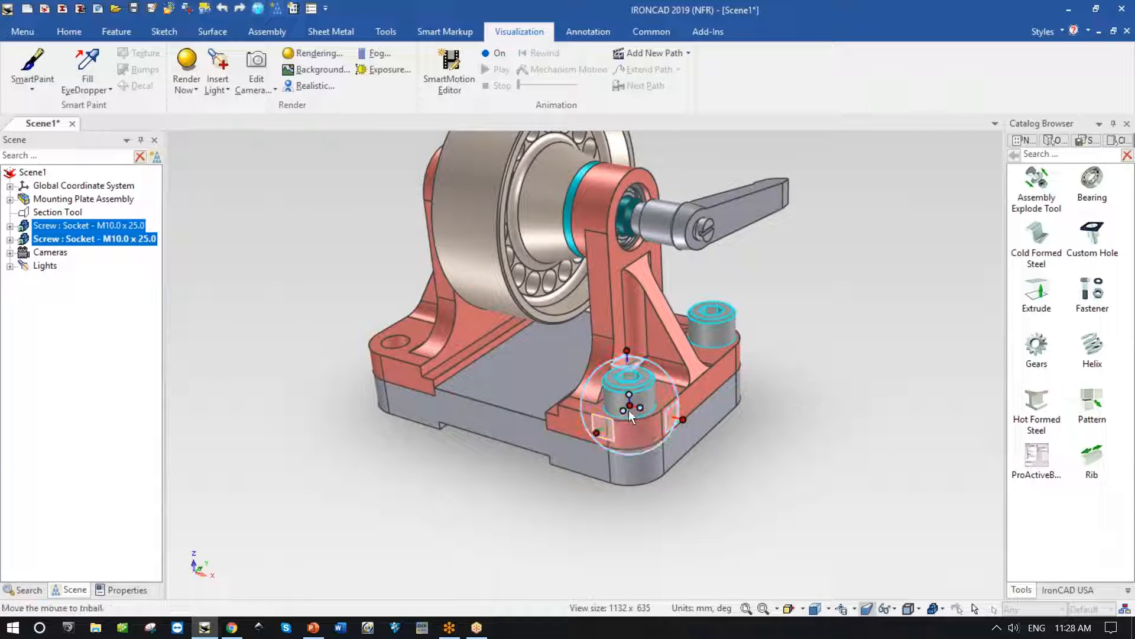
pyautogui.rightClick(630, 406)
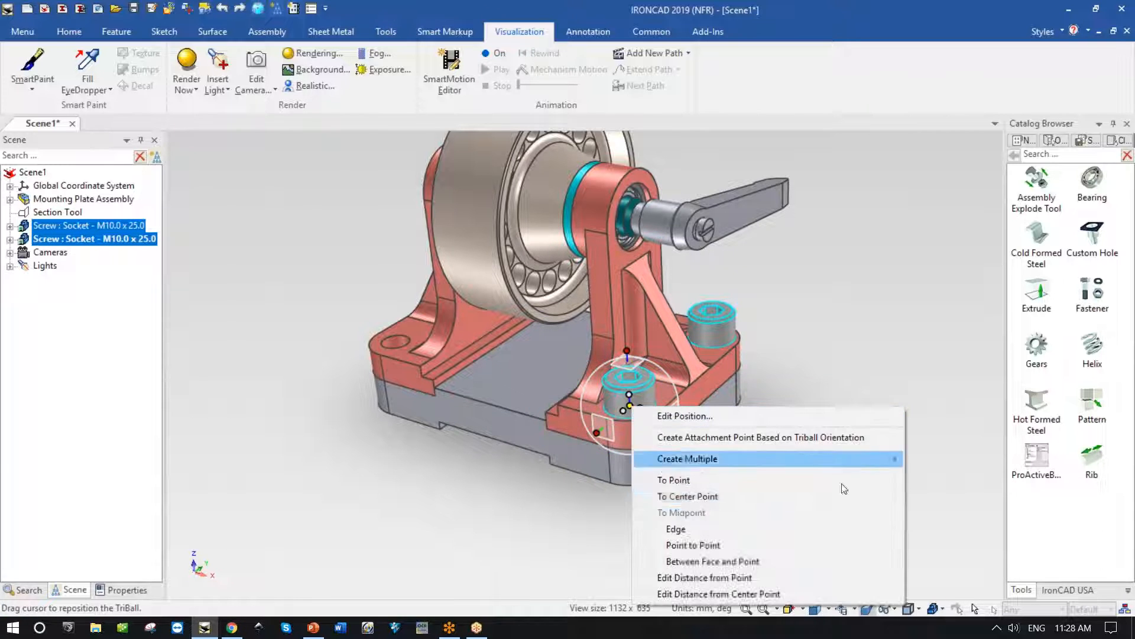
pyautogui.click(744, 532)
pyautogui.click(505, 406)
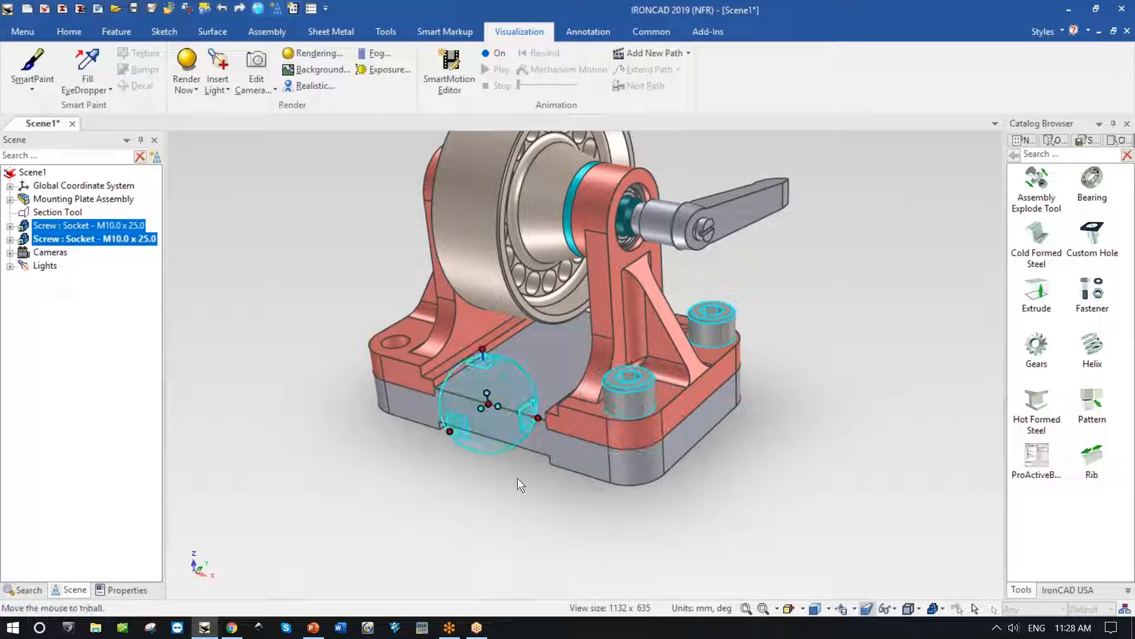
# Step: Mirror copies of the two socket screws across the TriBall onto the opposite bracket's holes
pyautogui.rightClick(499, 406)
pyautogui.moveTo(651, 403)
pyautogui.click(708, 428)
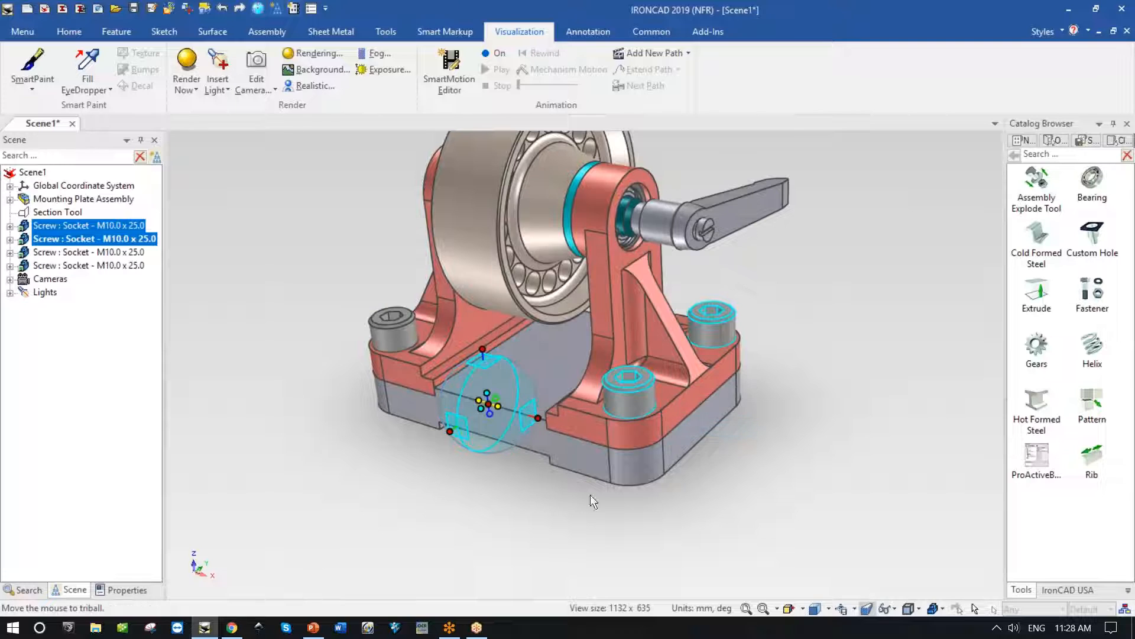
pyautogui.moveTo(530, 510); pyautogui.dragTo(768, 470, button='middle')
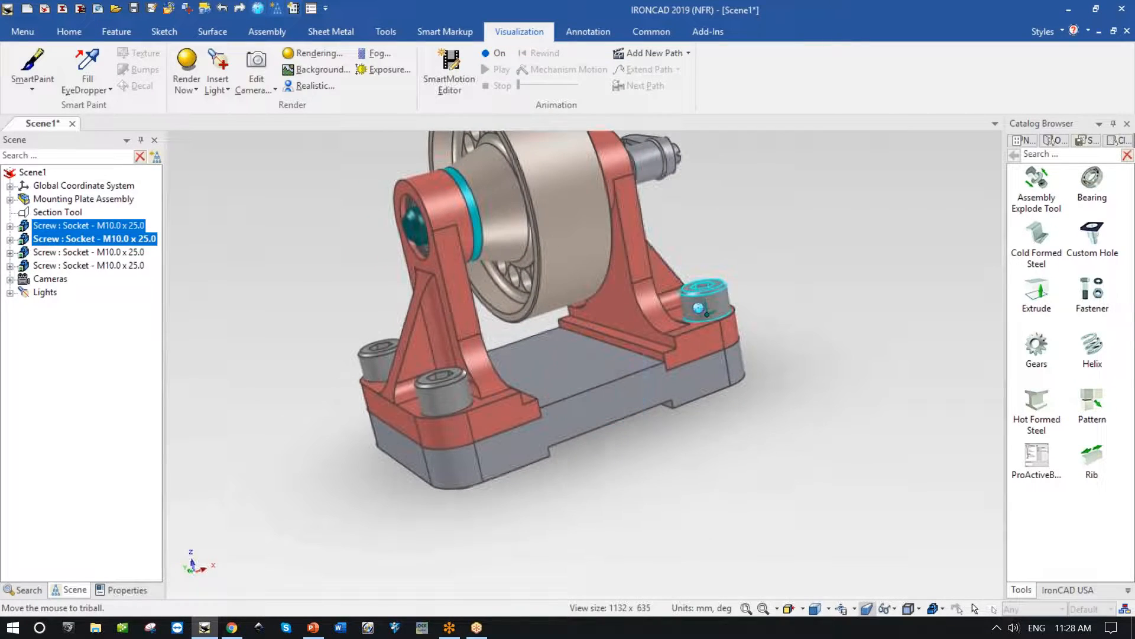
pyautogui.click(755, 456)
# Step: Trim a protruding socket screw with the mounting plate's underside face, keeping the portion on the head side
pyautogui.moveTo(600, 499); pyautogui.dragTo(715, 484, button='middle')
pyautogui.moveTo(662, 232); pyautogui.dragTo(693, 259, button='middle')
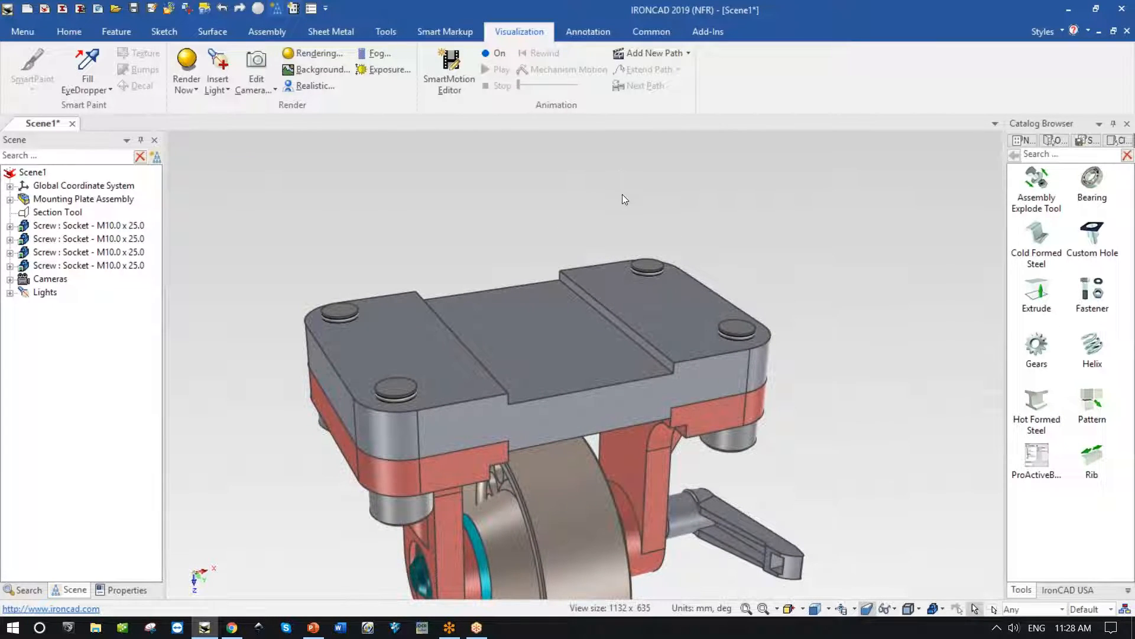
pyautogui.moveTo(701, 278); pyautogui.dragTo(716, 293, button='middle')
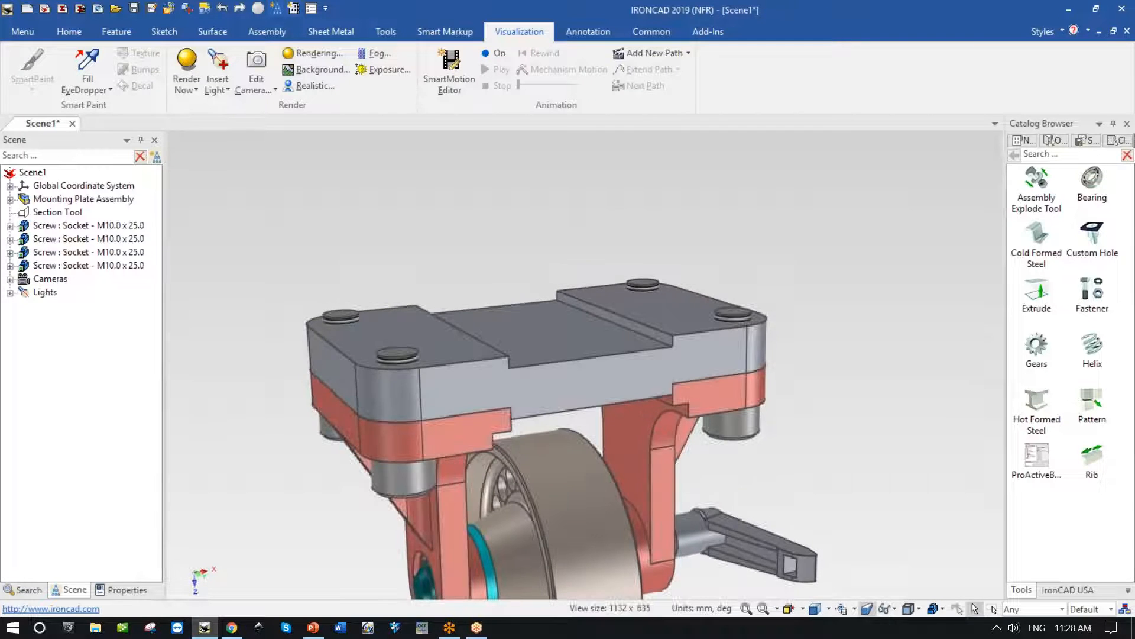
pyautogui.click(117, 32)
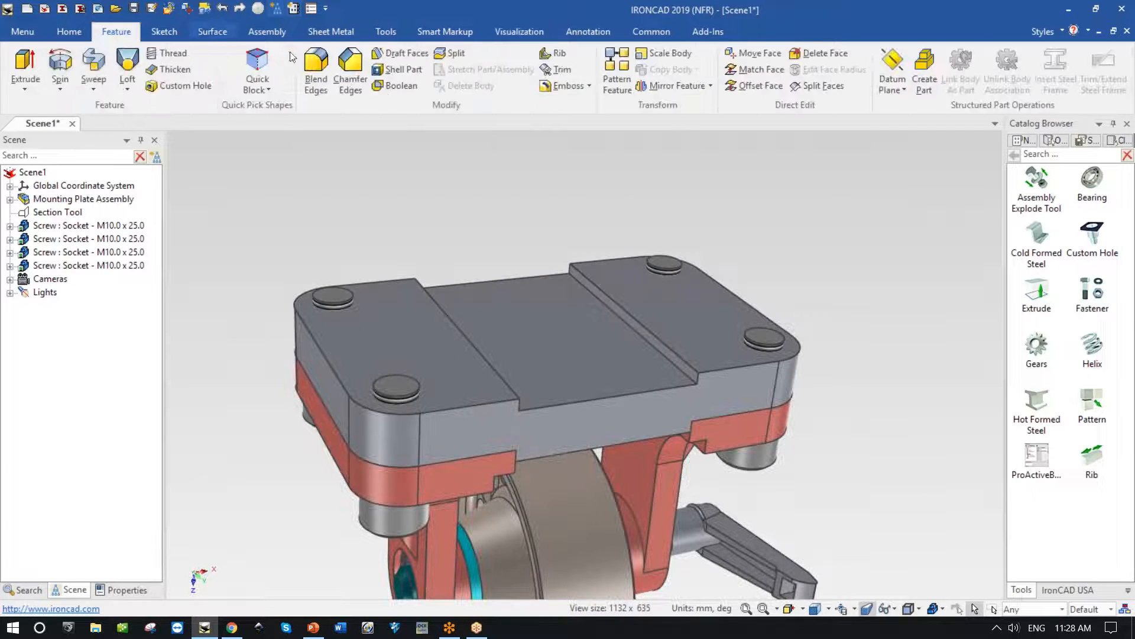
pyautogui.click(561, 69)
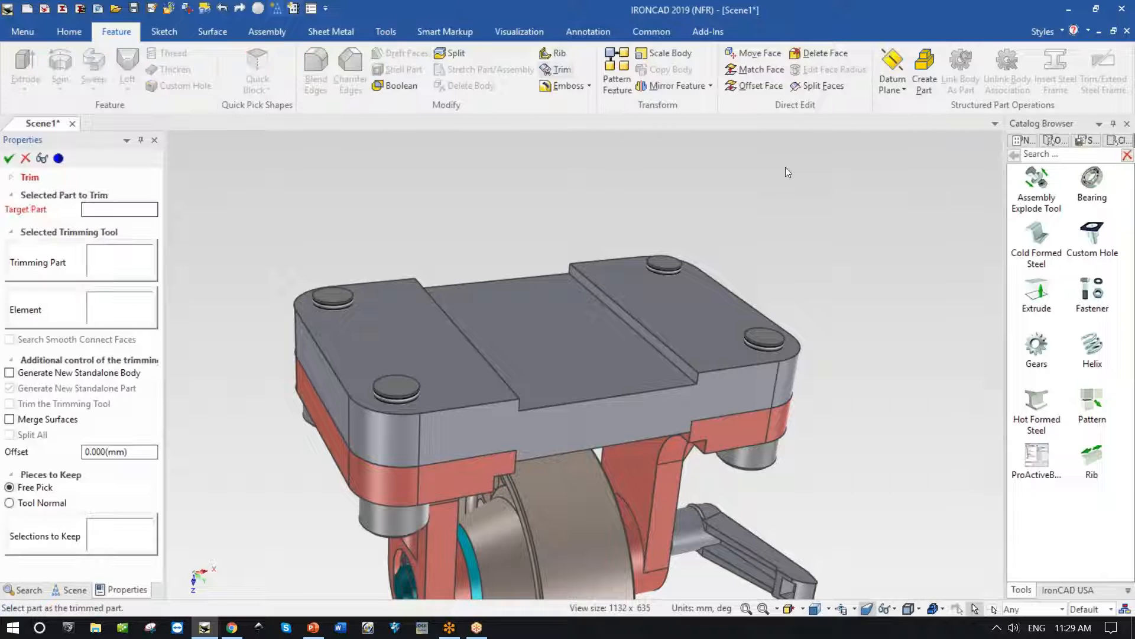
pyautogui.click(771, 335)
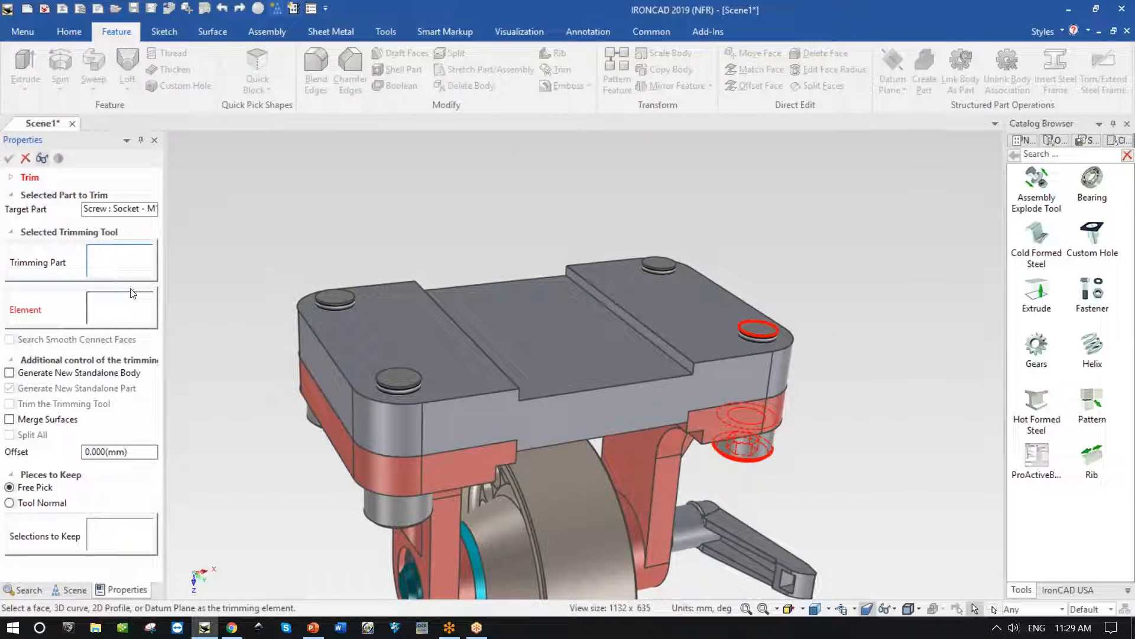
pyautogui.click(647, 305)
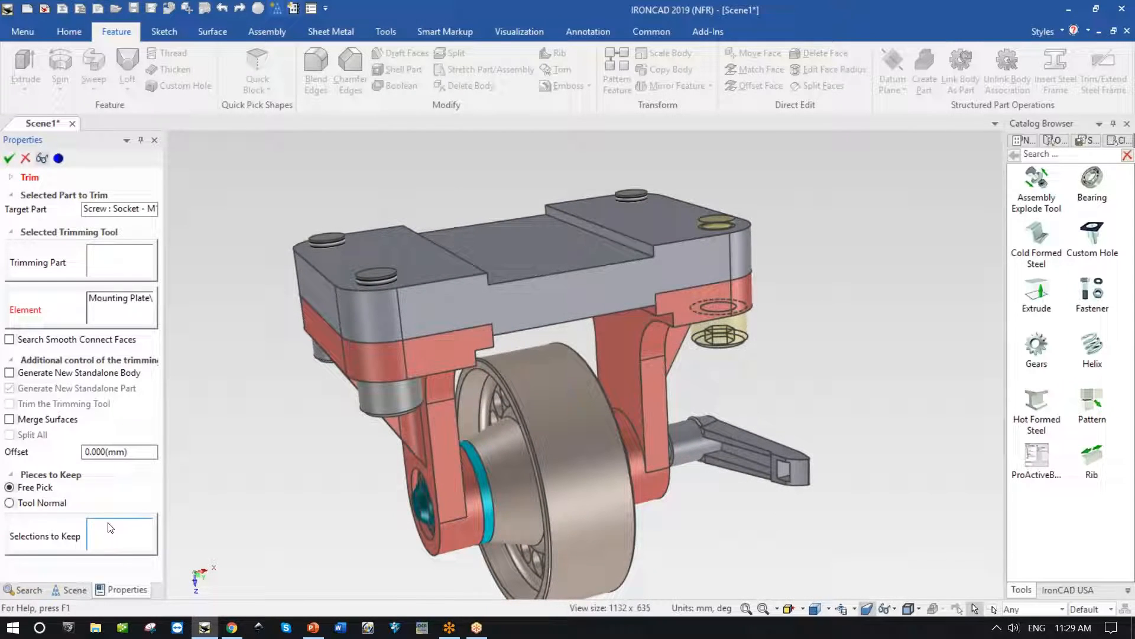
pyautogui.click(120, 534)
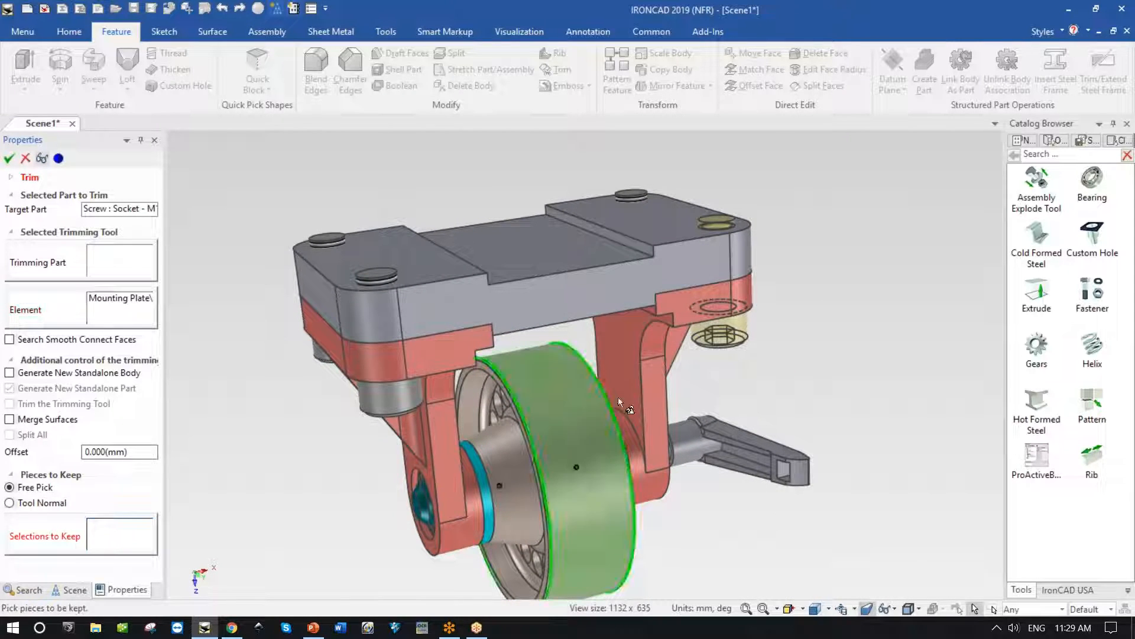
pyautogui.click(719, 334)
pyautogui.click(10, 159)
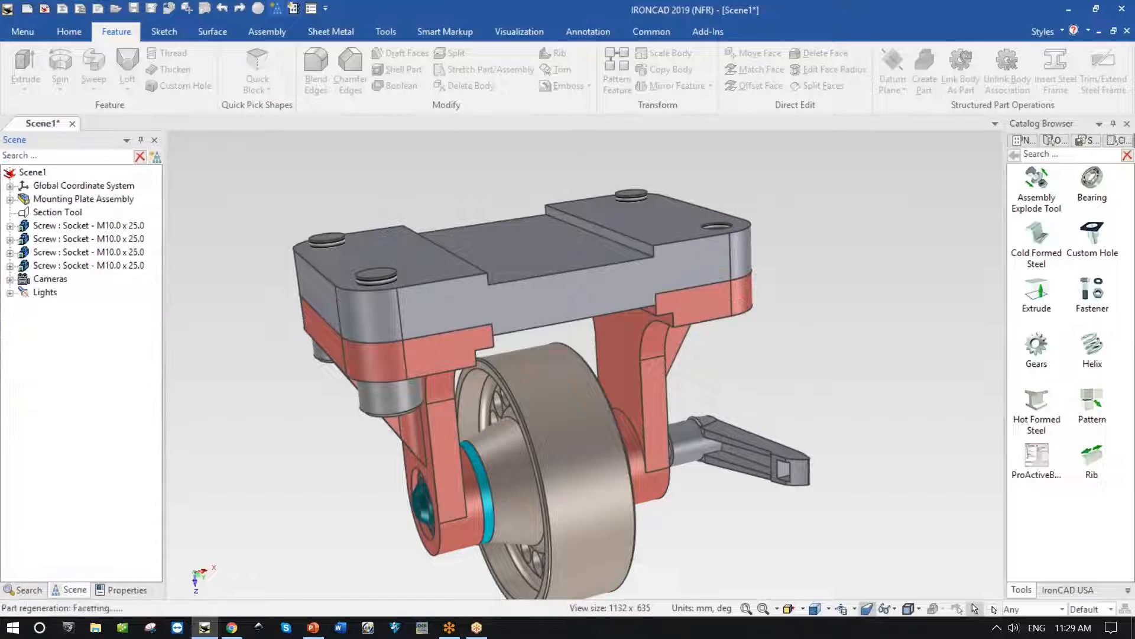
# Step: Return to the upright view of the assembly and save the scene as Webinar in the Downloads folder
pyautogui.moveTo(786, 300); pyautogui.dragTo(506, 382, button='middle')
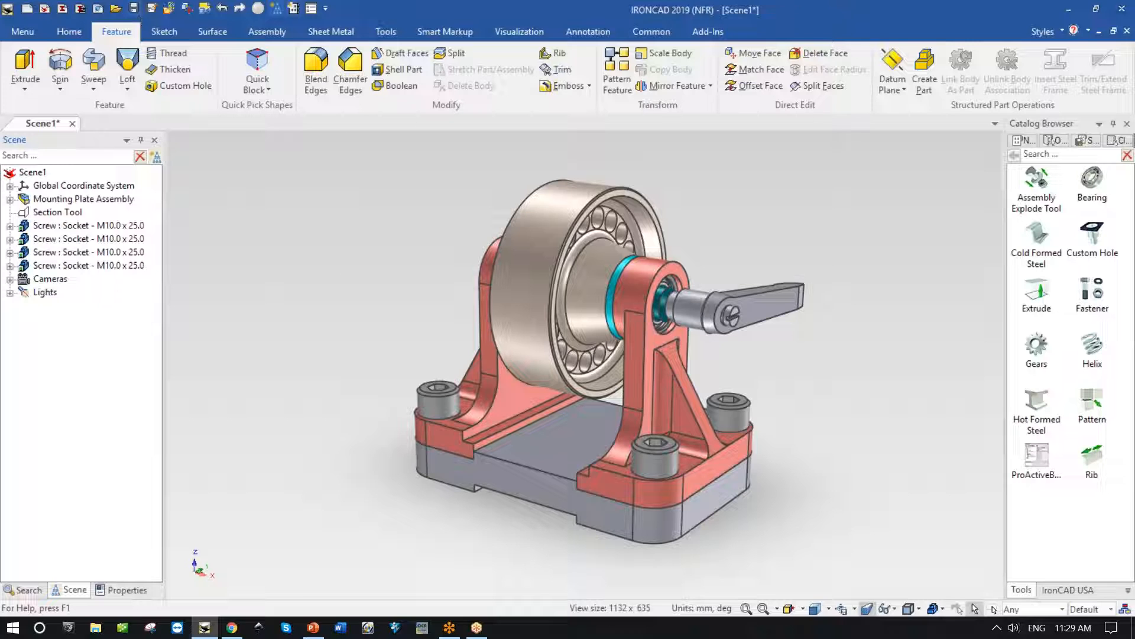
pyautogui.hotkey('ctrl', 's')
pyautogui.write('Webinar')
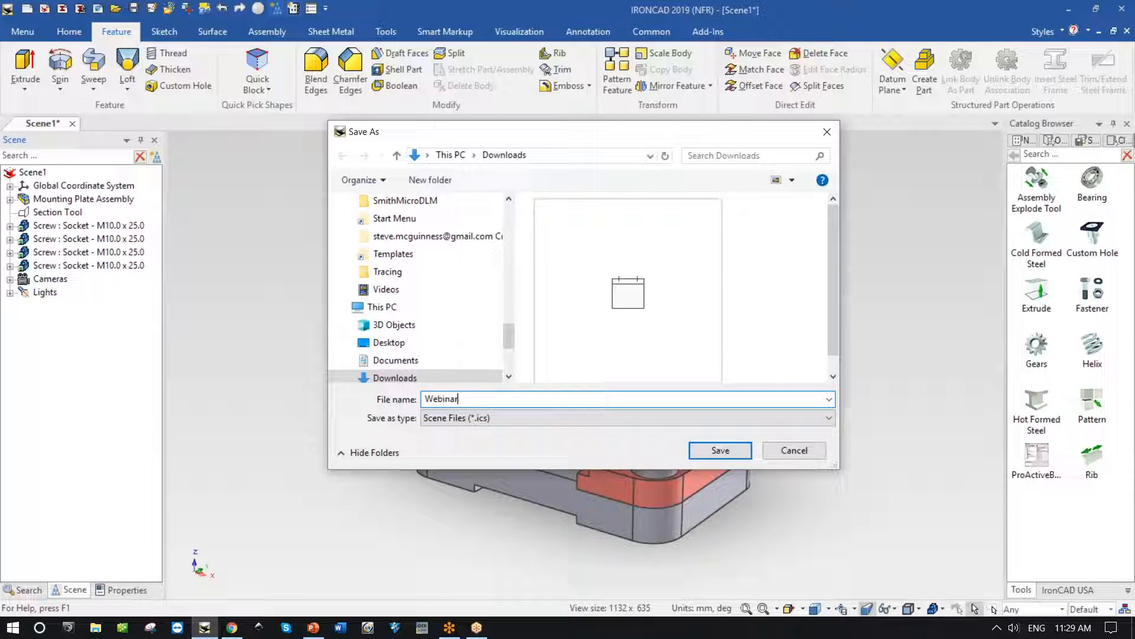
pyautogui.press('Return')
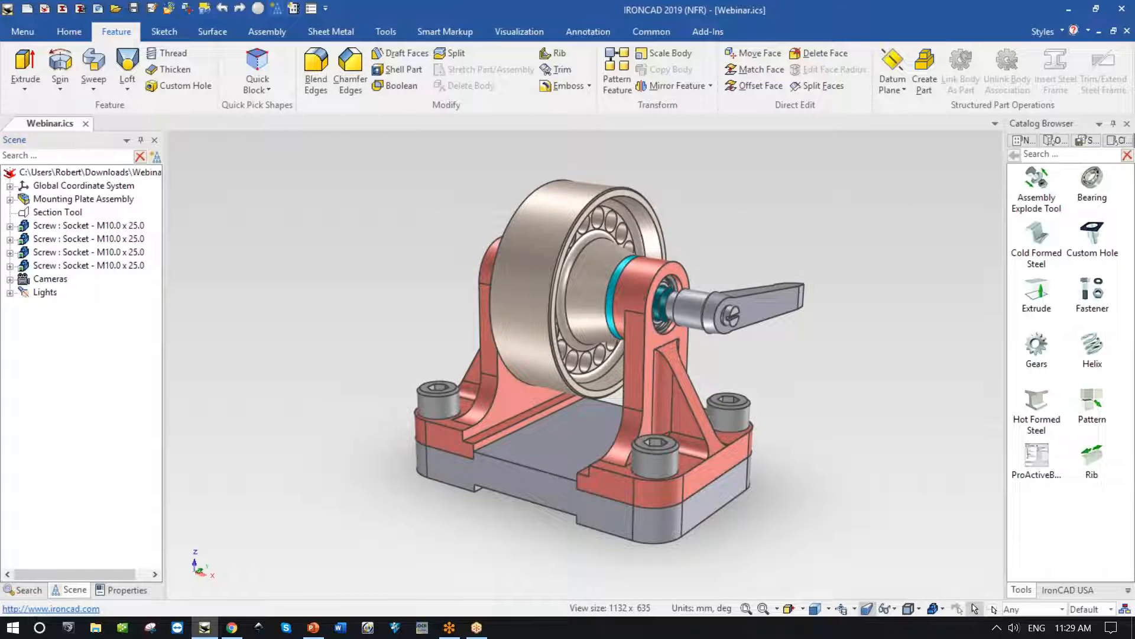
# Step: Start Bulk Drawing Creation and add sheets for the Mounting Plate Assembly, Mounting Plate, first bracket and first bushing
pyautogui.click(67, 31)
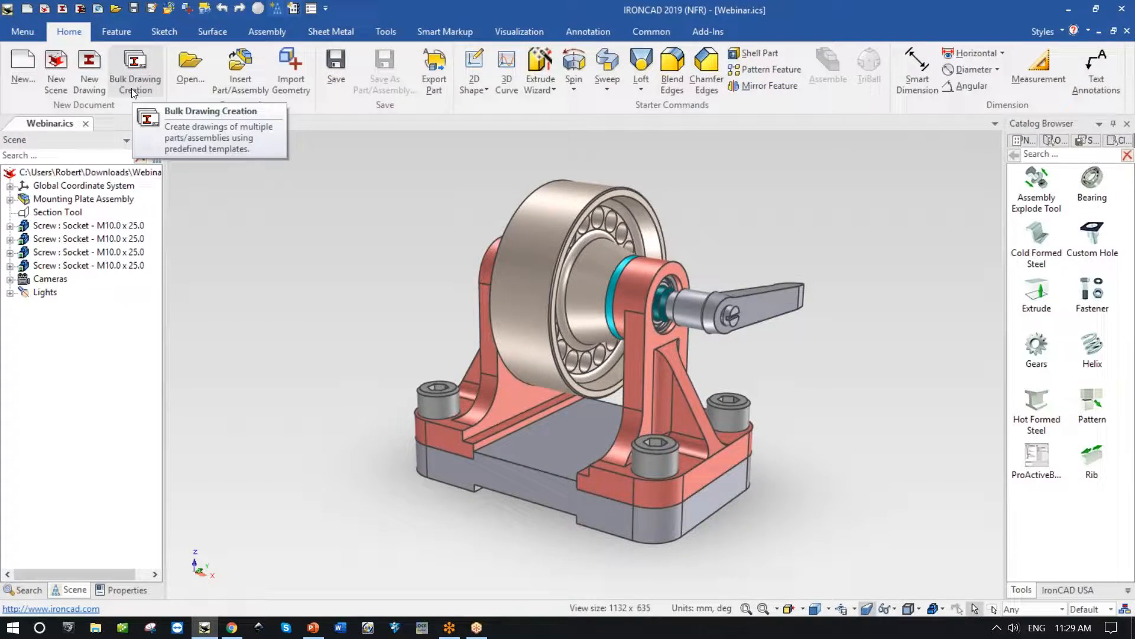
pyautogui.click(140, 73)
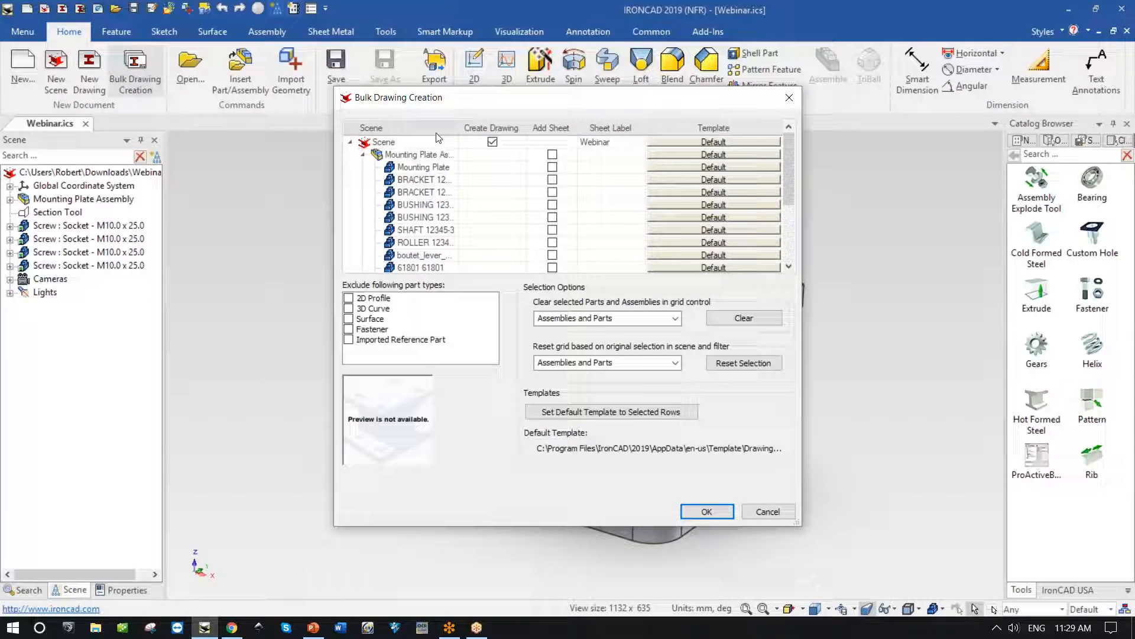
pyautogui.click(552, 155)
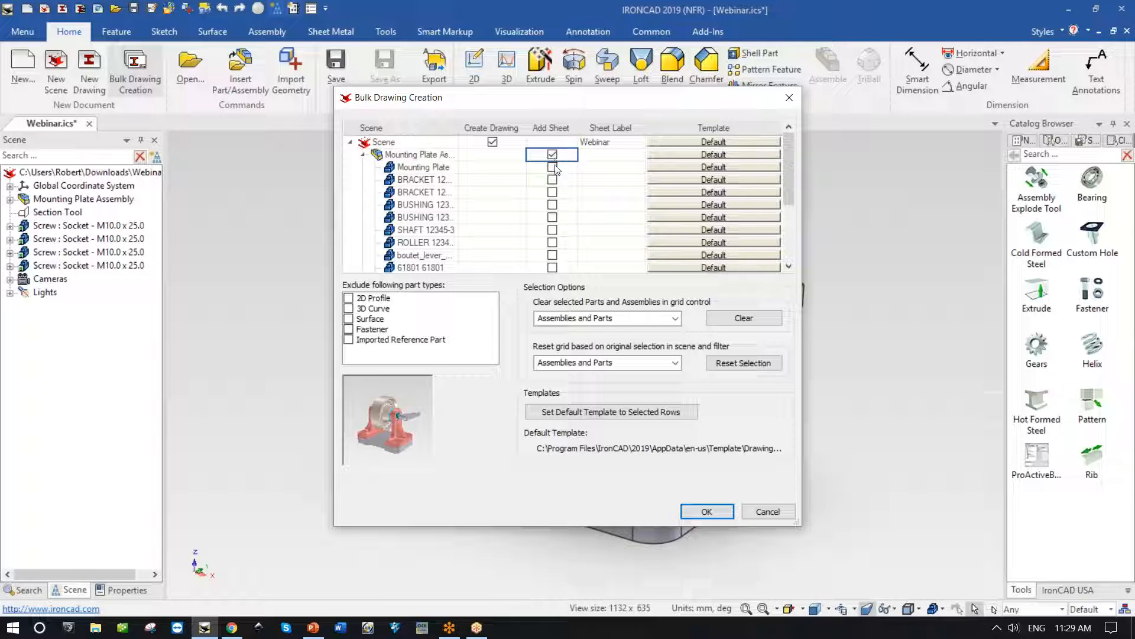
pyautogui.click(553, 167)
pyautogui.click(553, 180)
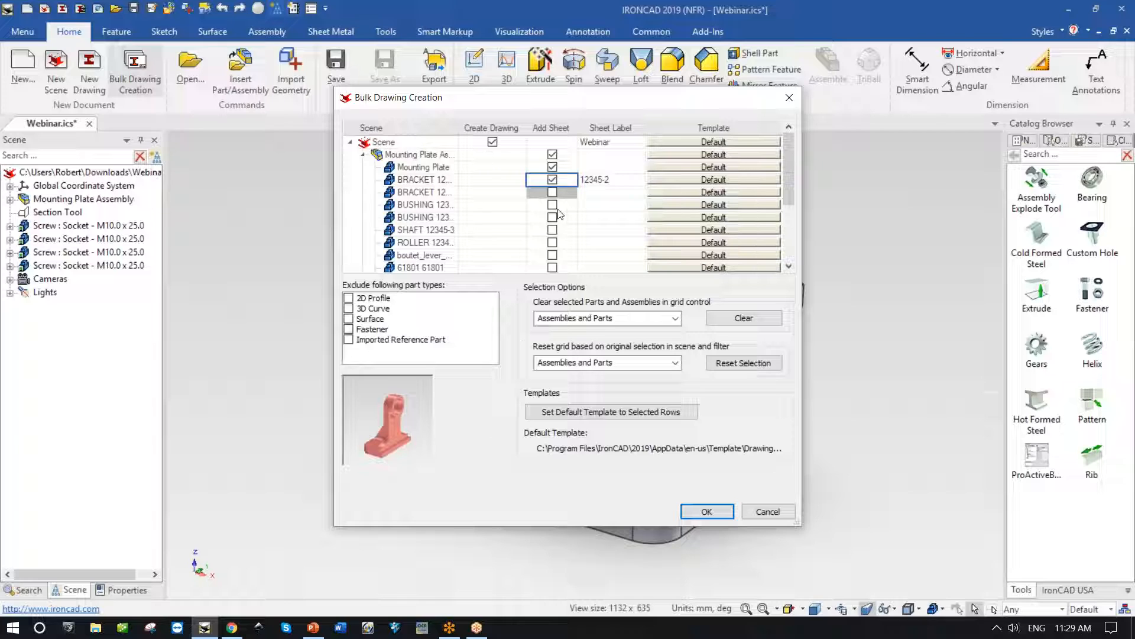
pyautogui.click(552, 205)
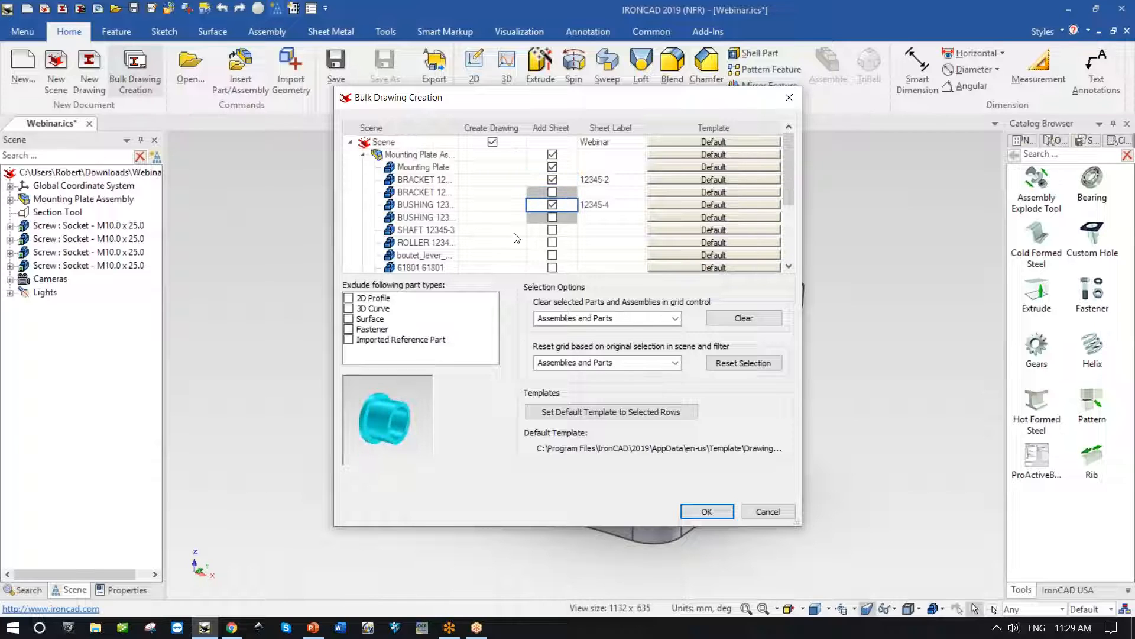
# Step: Add sheets for the shaft, roller, lever, first 61801 bearing and first SG2 21 ring, and generate the drawing
pyautogui.click(552, 230)
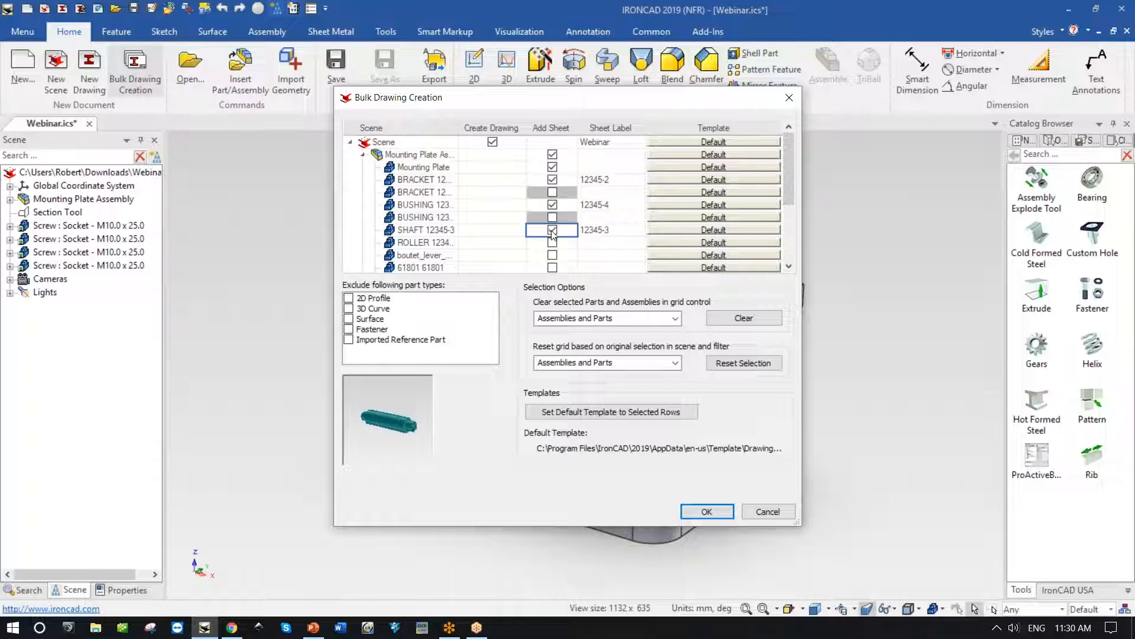
pyautogui.click(552, 243)
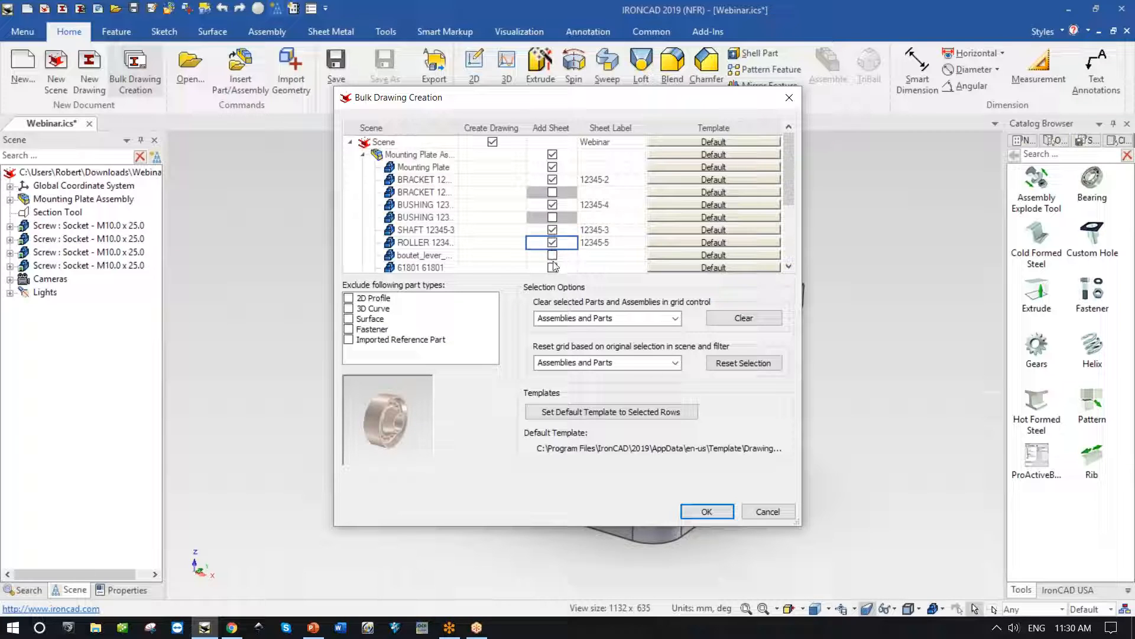
pyautogui.click(552, 255)
pyautogui.click(551, 268)
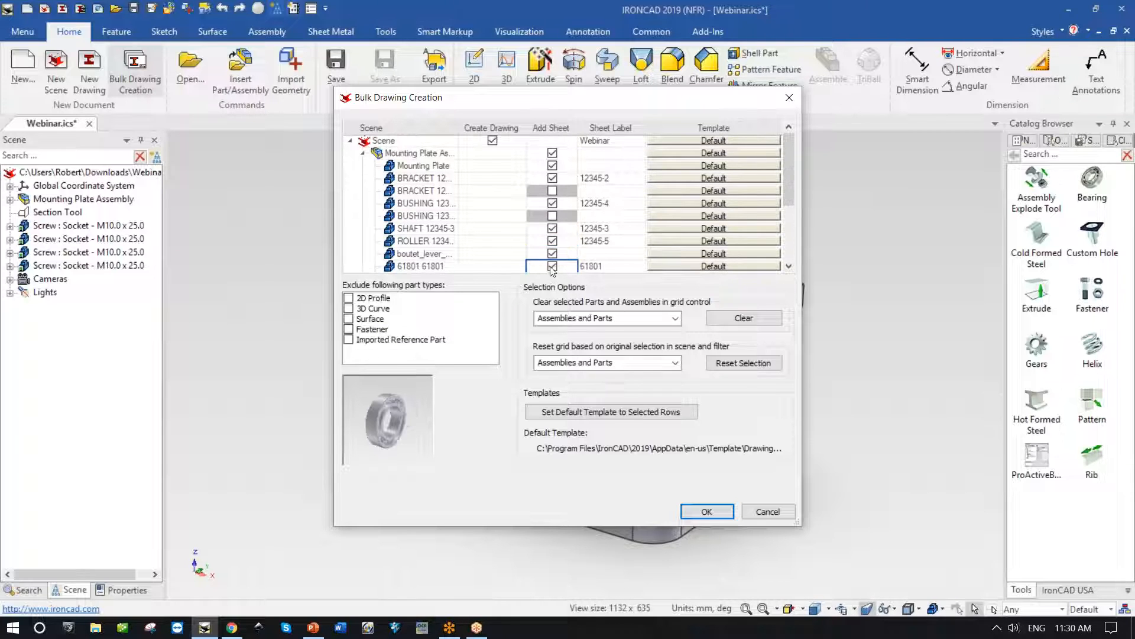
pyautogui.scroll(-2, 566, 237)
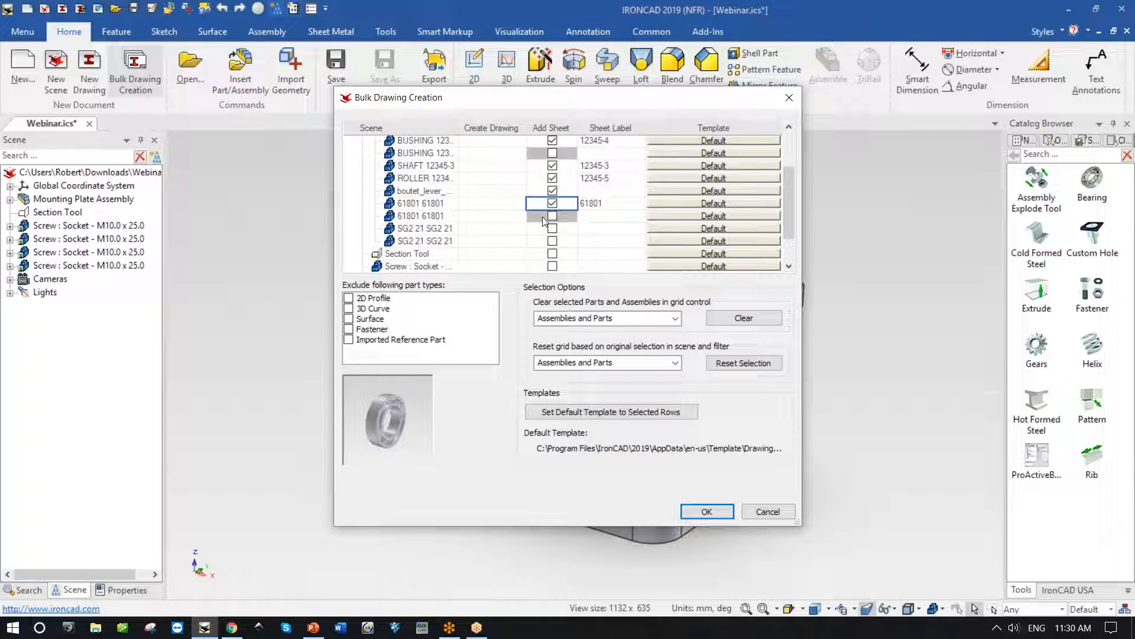
pyautogui.click(552, 228)
pyautogui.click(707, 511)
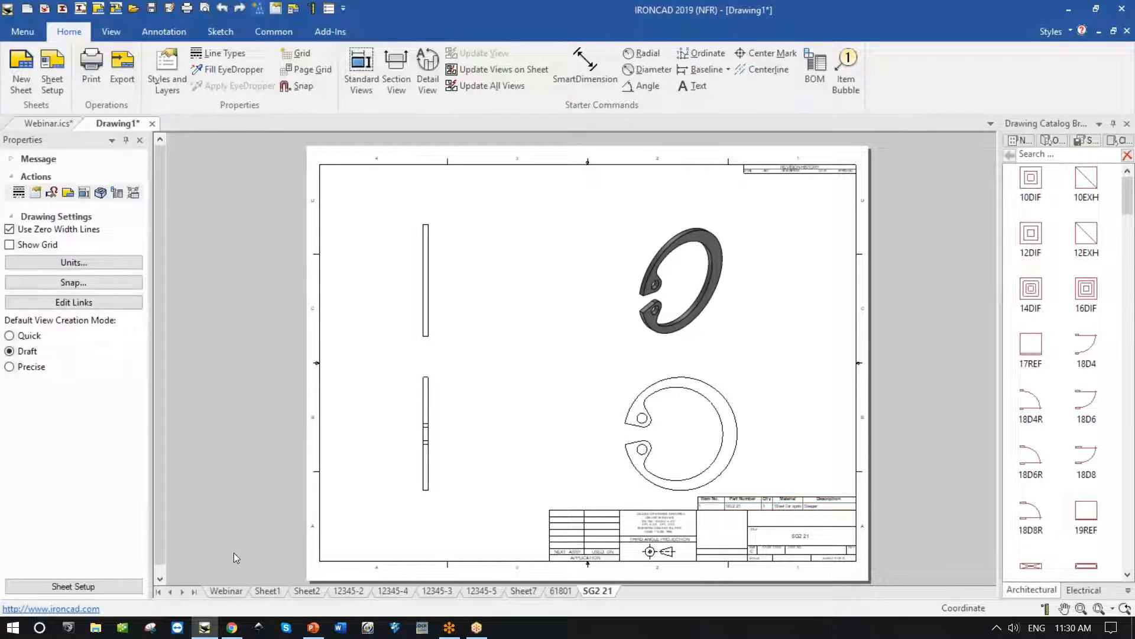
# Step: Fit the Webinar sheet in view and move the assembly's right view away from the bill of materials table
pyautogui.click(236, 591)
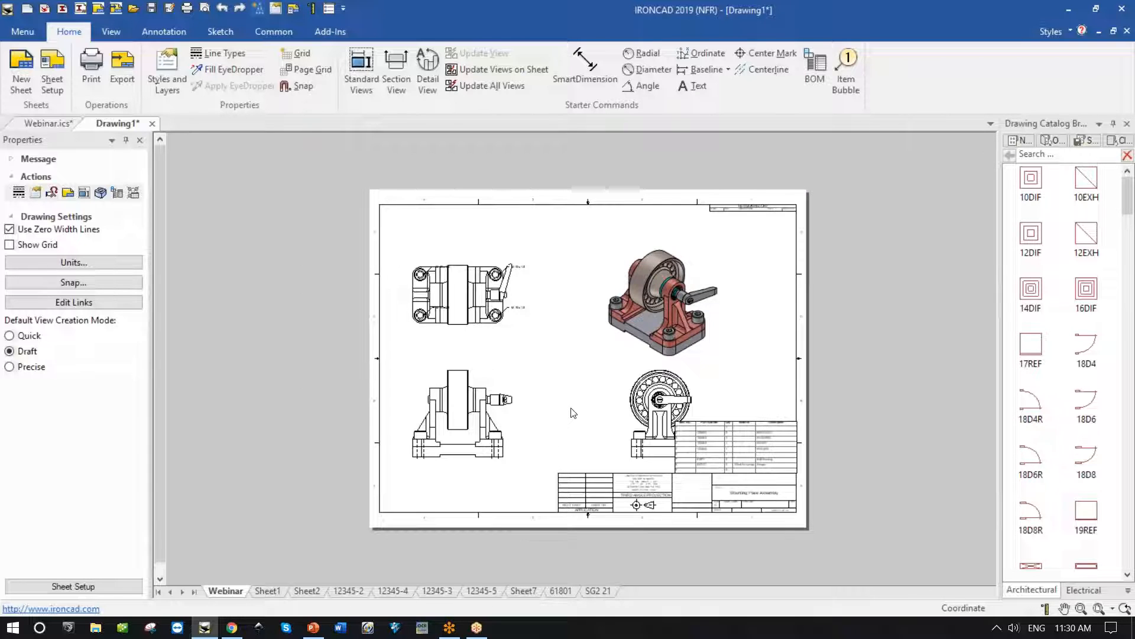
pyautogui.press('F8')
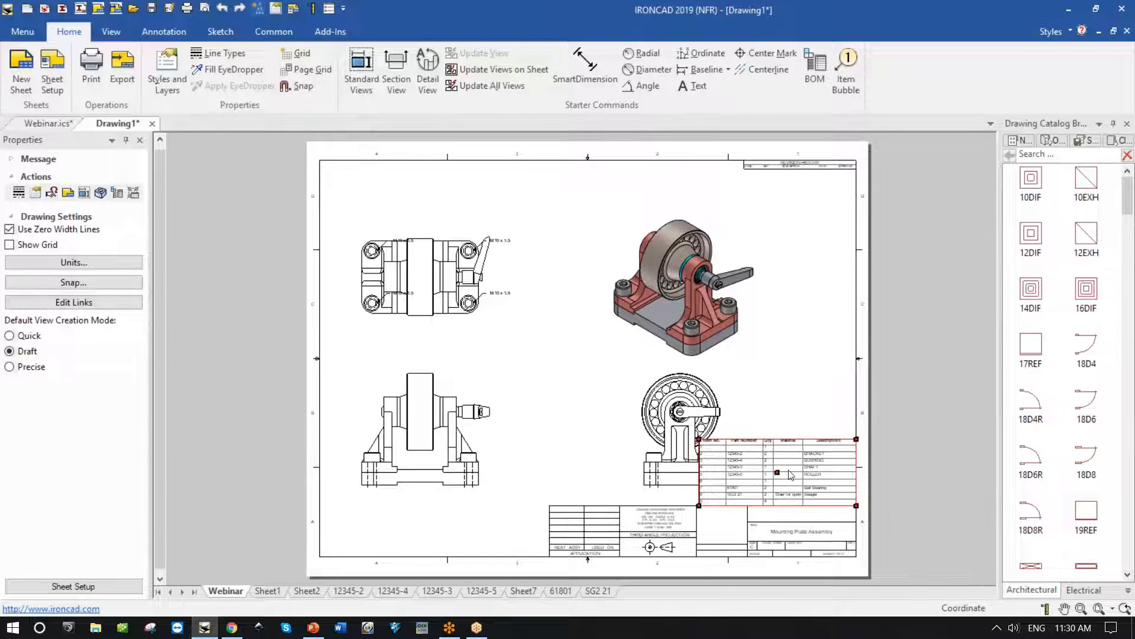
pyautogui.click(674, 432)
pyautogui.moveTo(676, 430); pyautogui.dragTo(590, 431)
# Step: Open the Webinar sheet's bill of materials for editing and insert a PartName column before Part Number
pyautogui.click(810, 486)
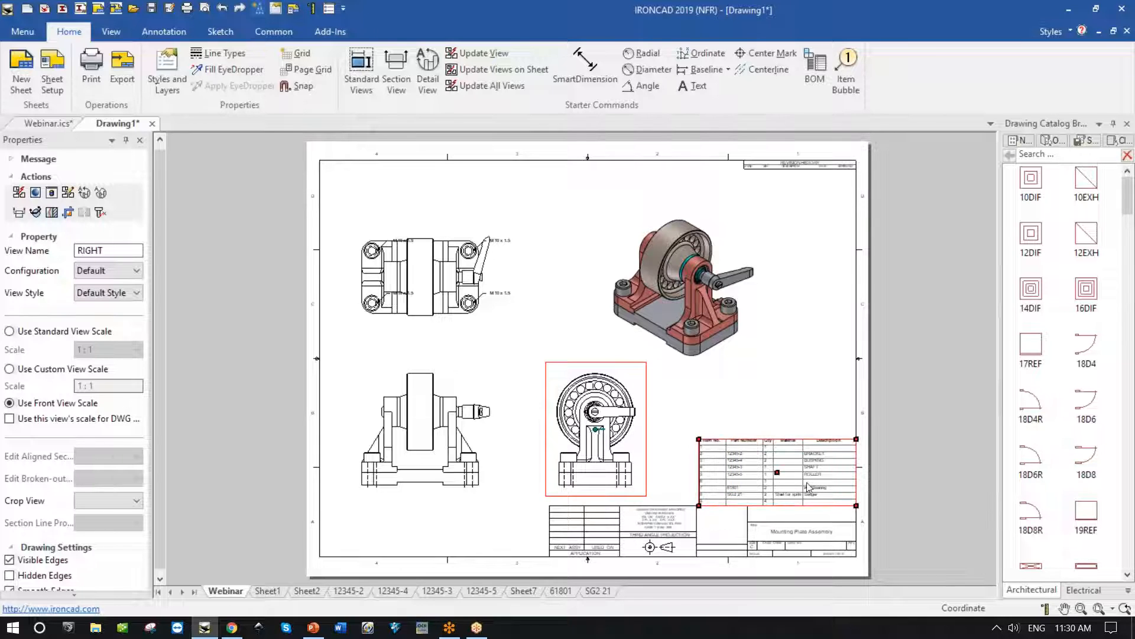
pyautogui.doubleClick(769, 478)
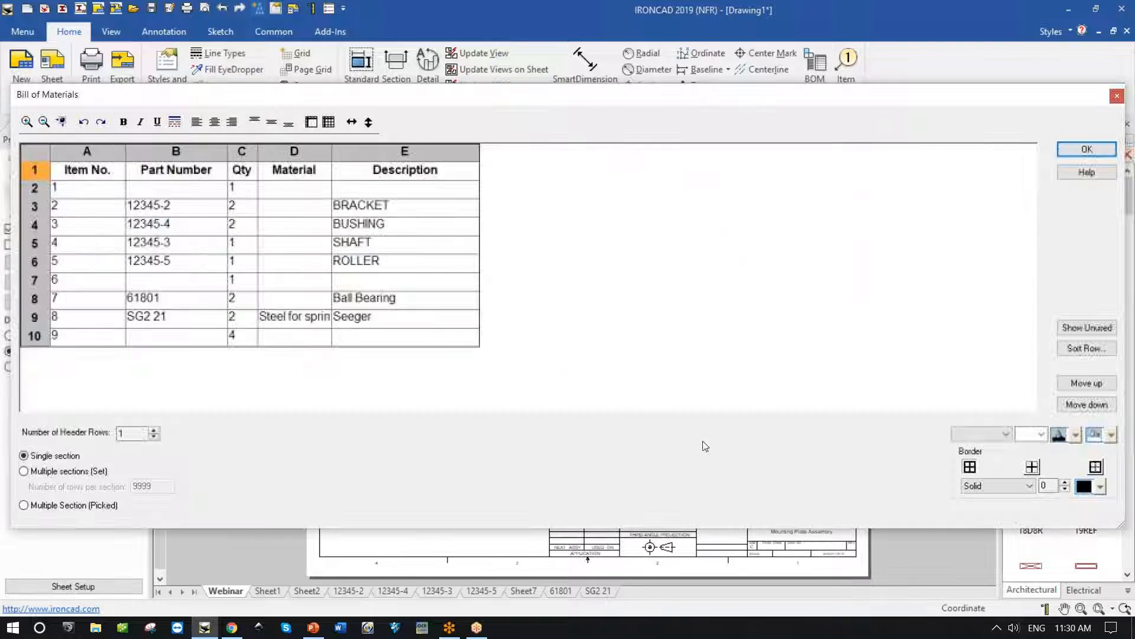
pyautogui.click(166, 159)
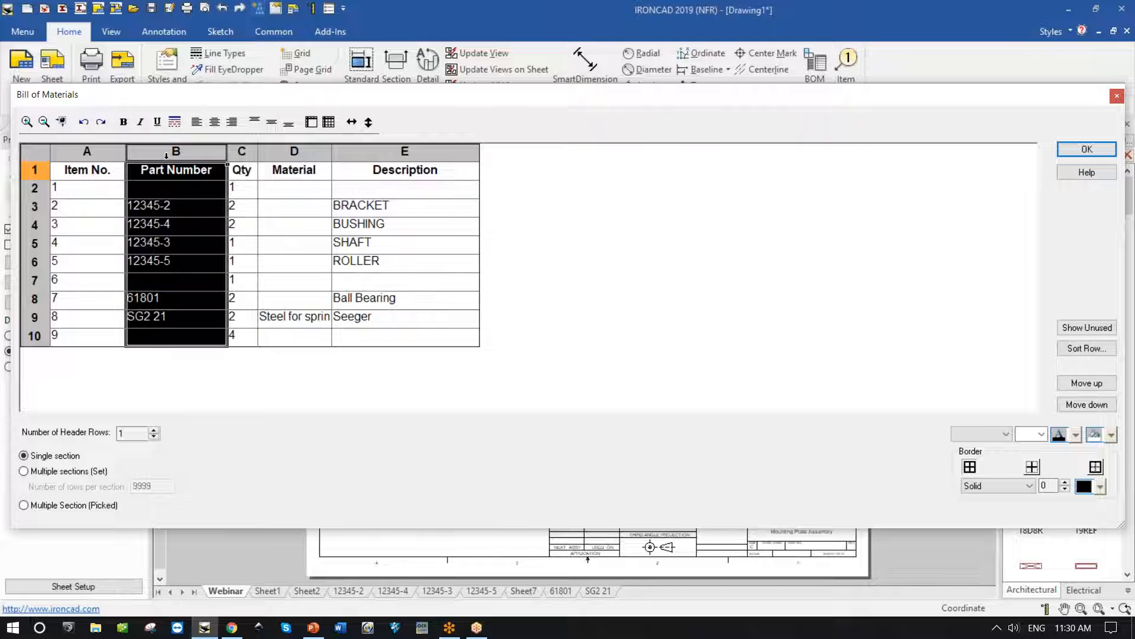
pyautogui.rightClick(168, 156)
pyautogui.click(259, 242)
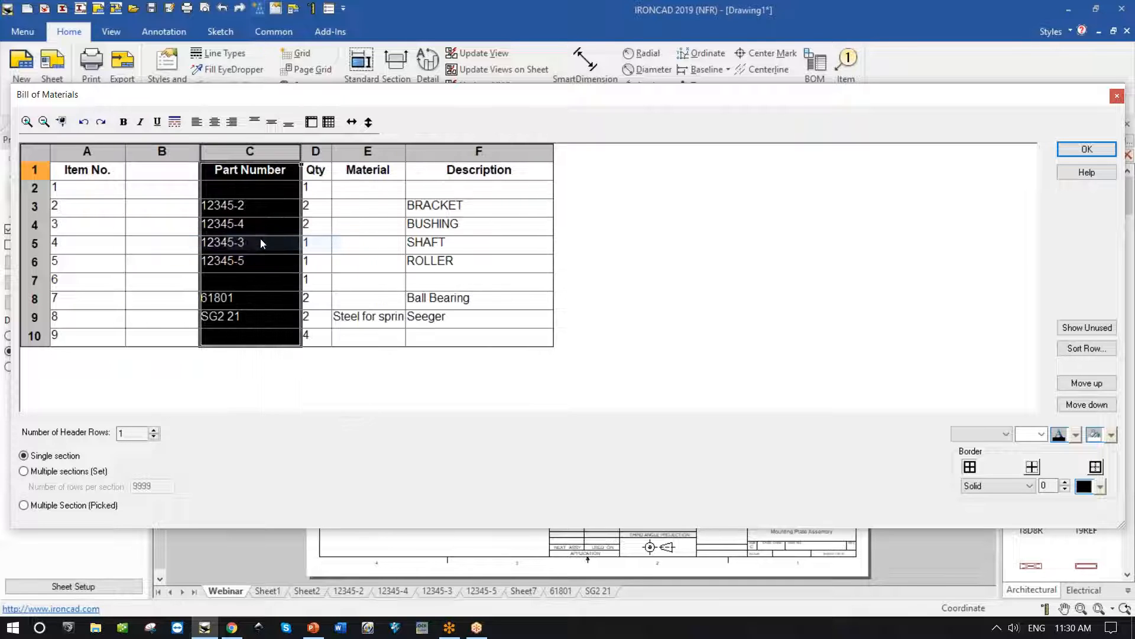
pyautogui.doubleClick(175, 178)
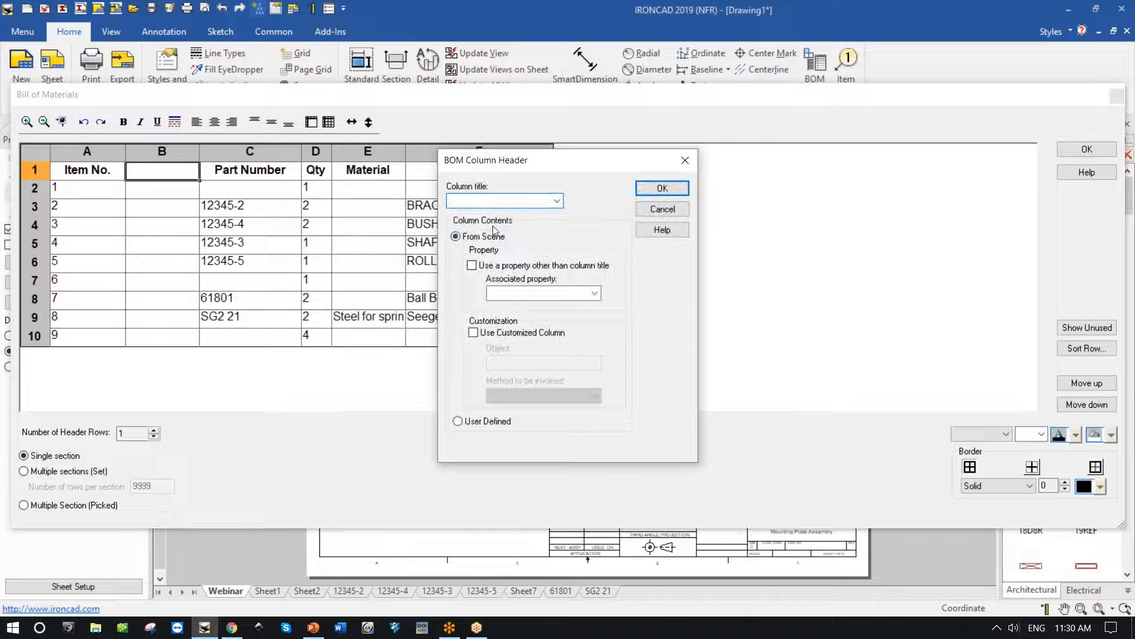
pyautogui.click(557, 201)
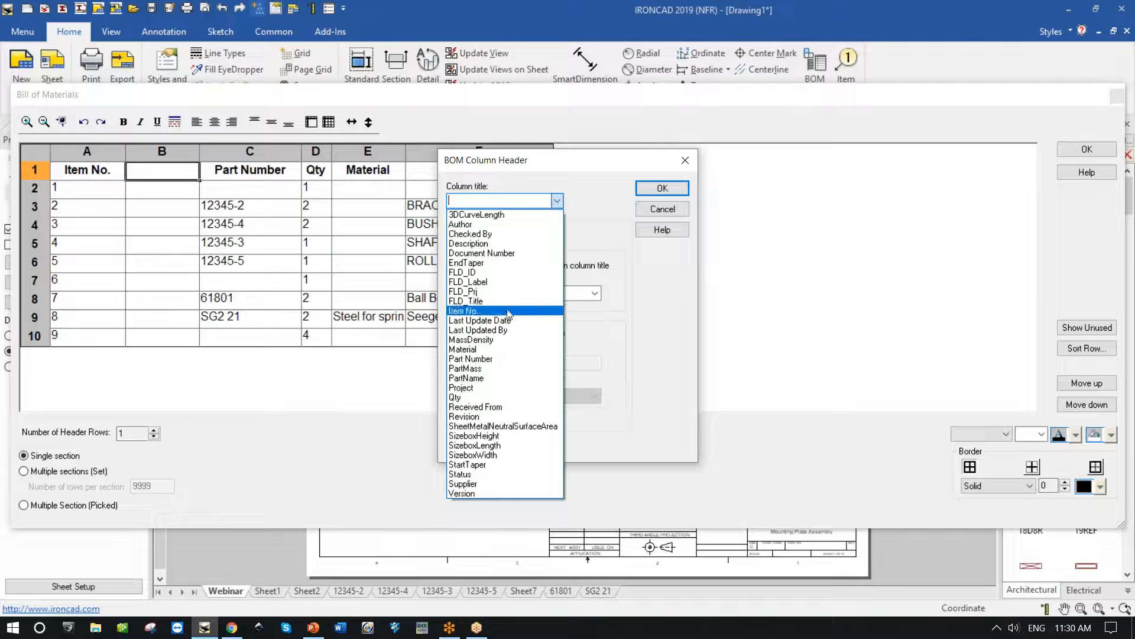
pyautogui.click(486, 379)
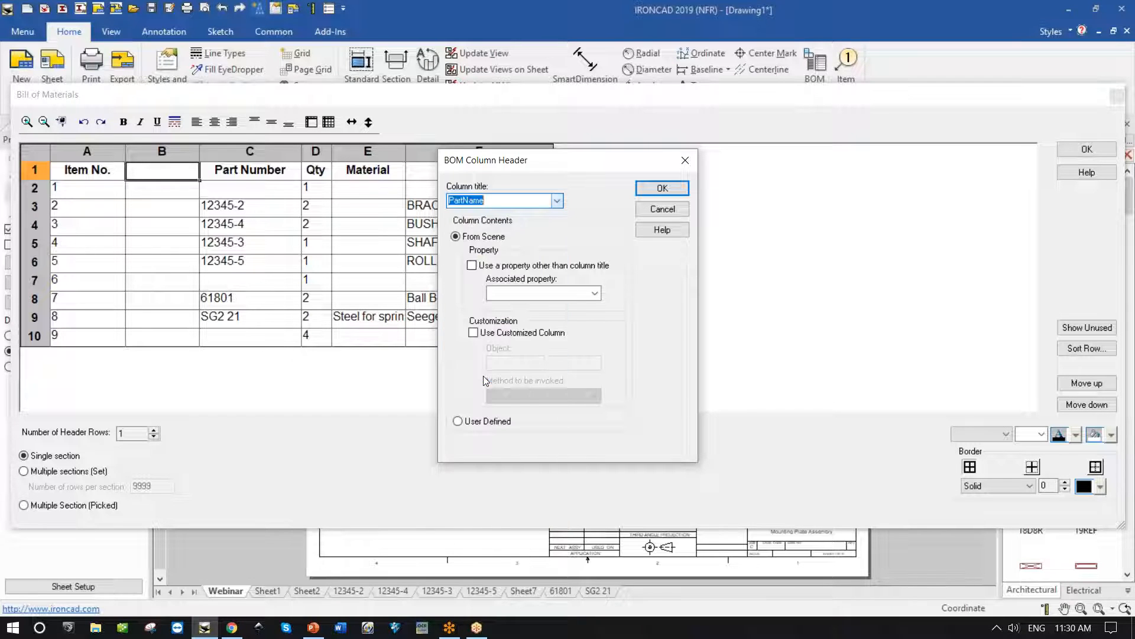
pyautogui.click(662, 188)
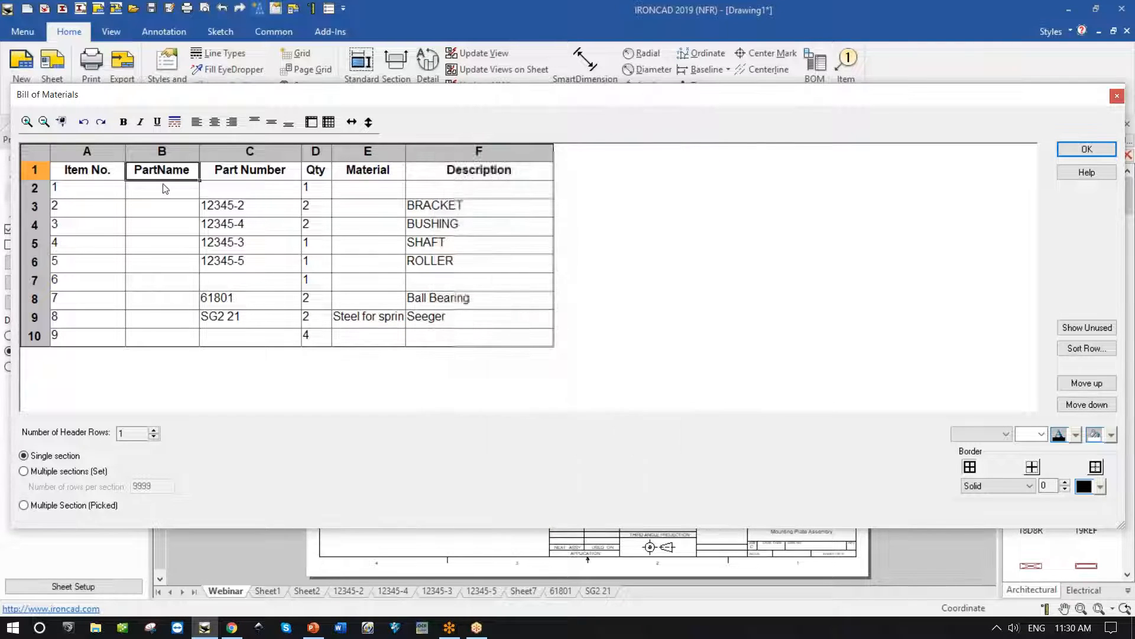
# Step: Fill in the PartName entries from the scene and widen the column to fit the full names
pyautogui.doubleClick(162, 187)
pyautogui.doubleClick(180, 207)
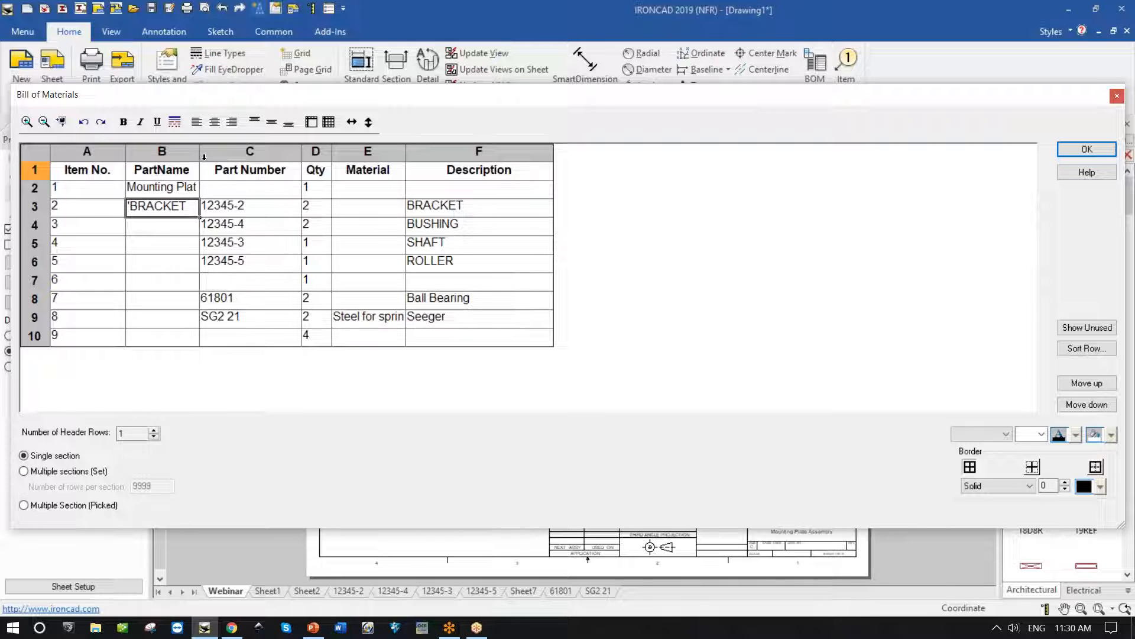
pyautogui.moveTo(200, 149); pyautogui.dragTo(317, 170)
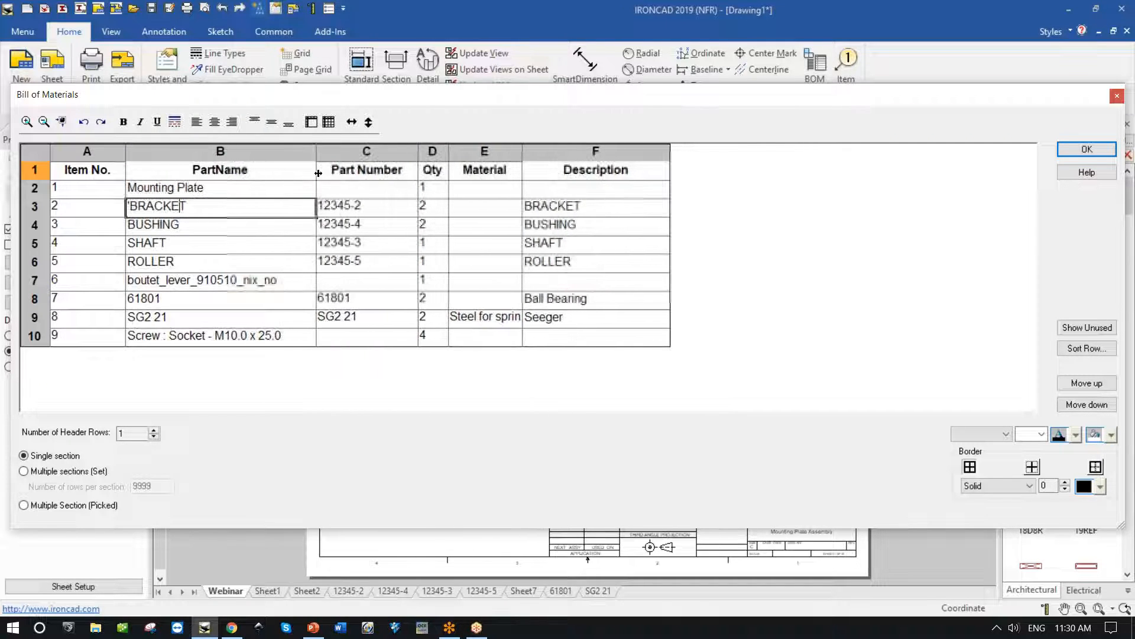
# Step: Insert a PartMass column between Qty and Material in the bill of materials
pyautogui.click(485, 152)
pyautogui.rightClick(486, 155)
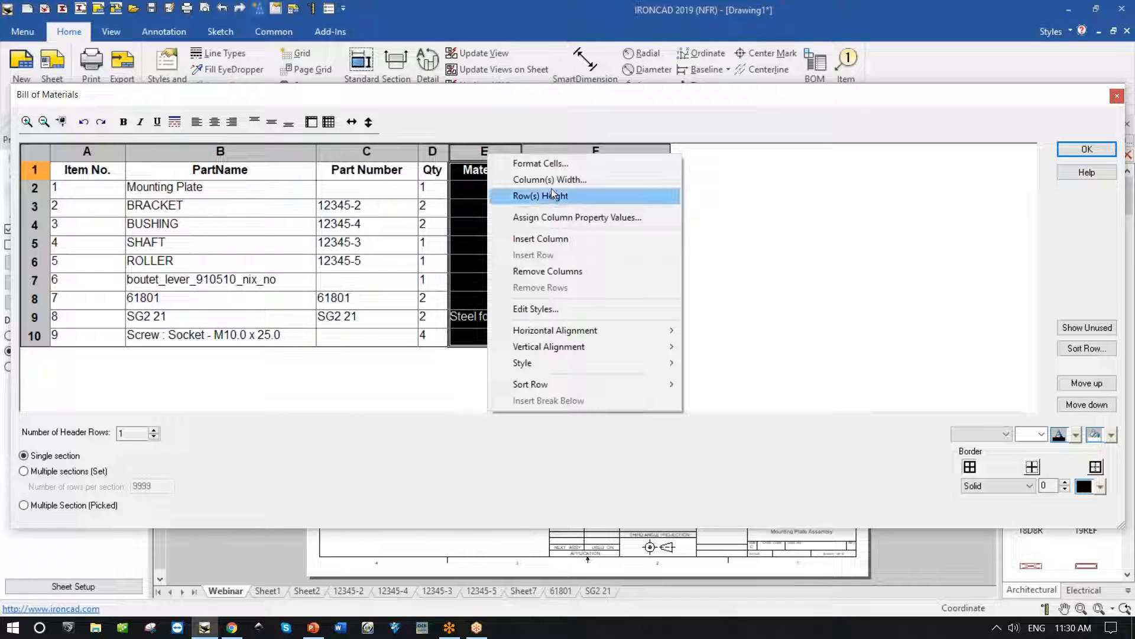
pyautogui.click(553, 239)
pyautogui.doubleClick(495, 177)
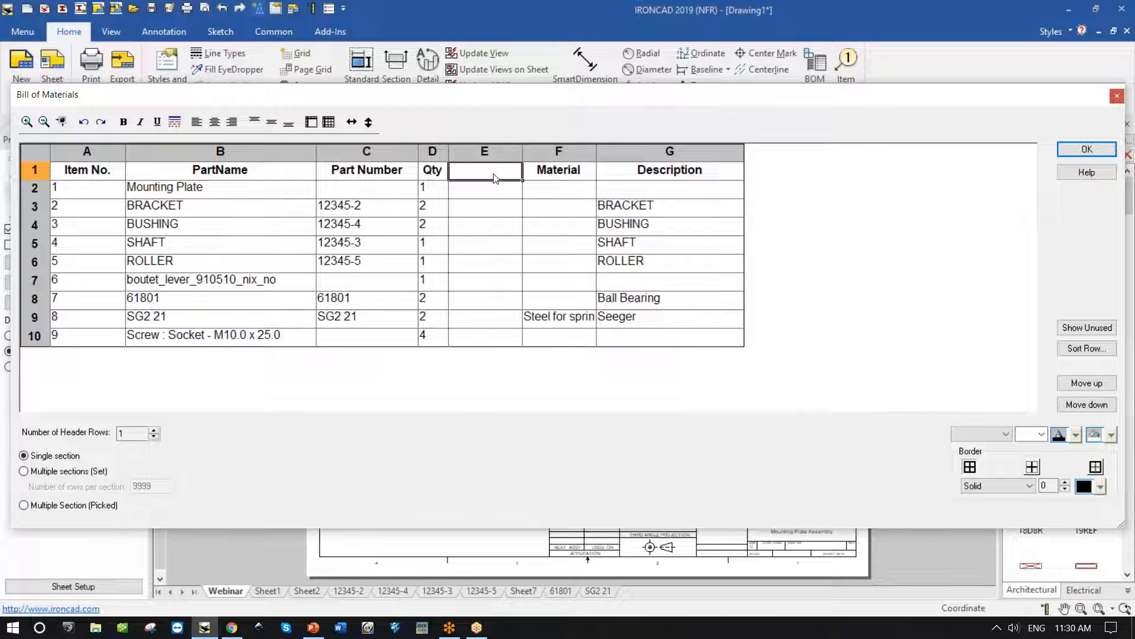
pyautogui.click(557, 201)
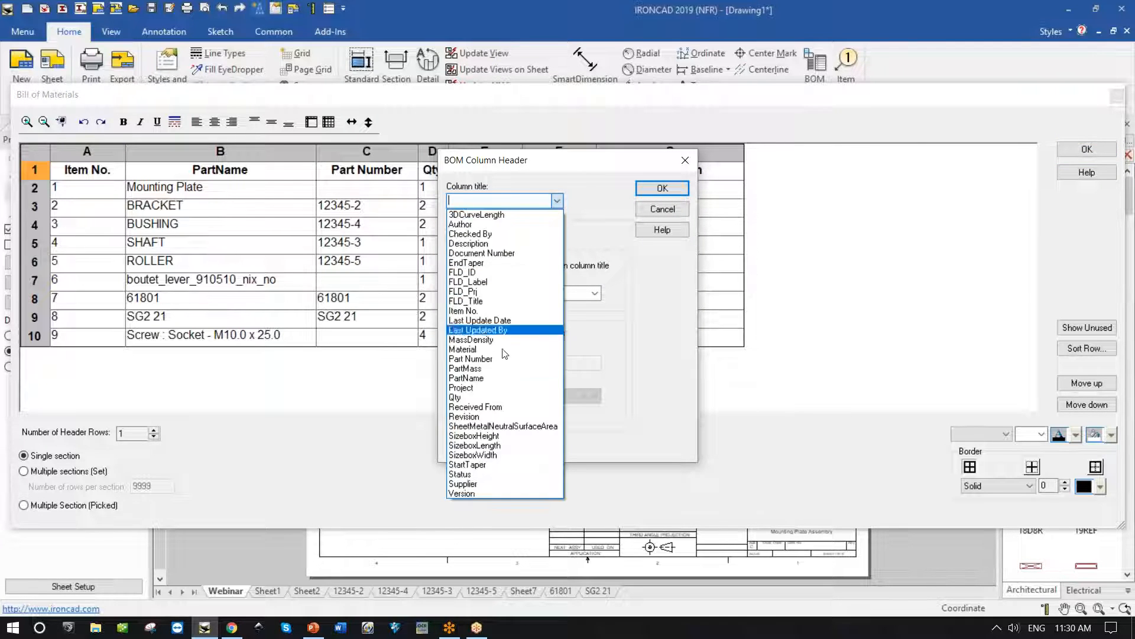
pyautogui.click(509, 368)
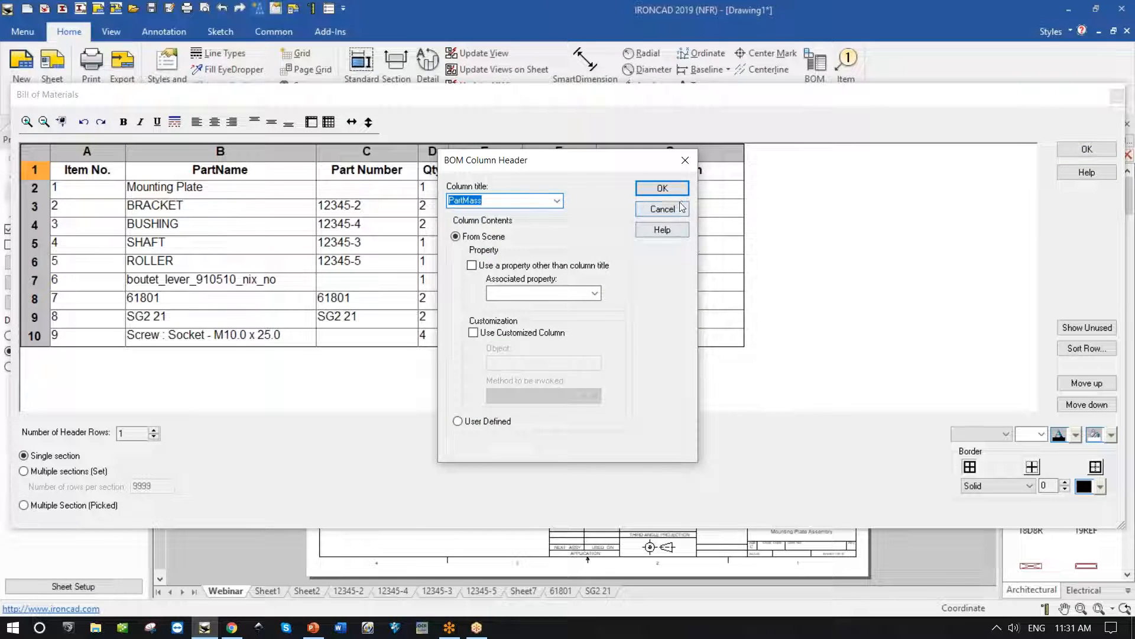
pyautogui.click(663, 188)
# Step: Fill in the PartMass entries from the scene and apply the changes to the bill of materials
pyautogui.click(485, 195)
pyautogui.click(484, 193)
pyautogui.doubleClick(490, 207)
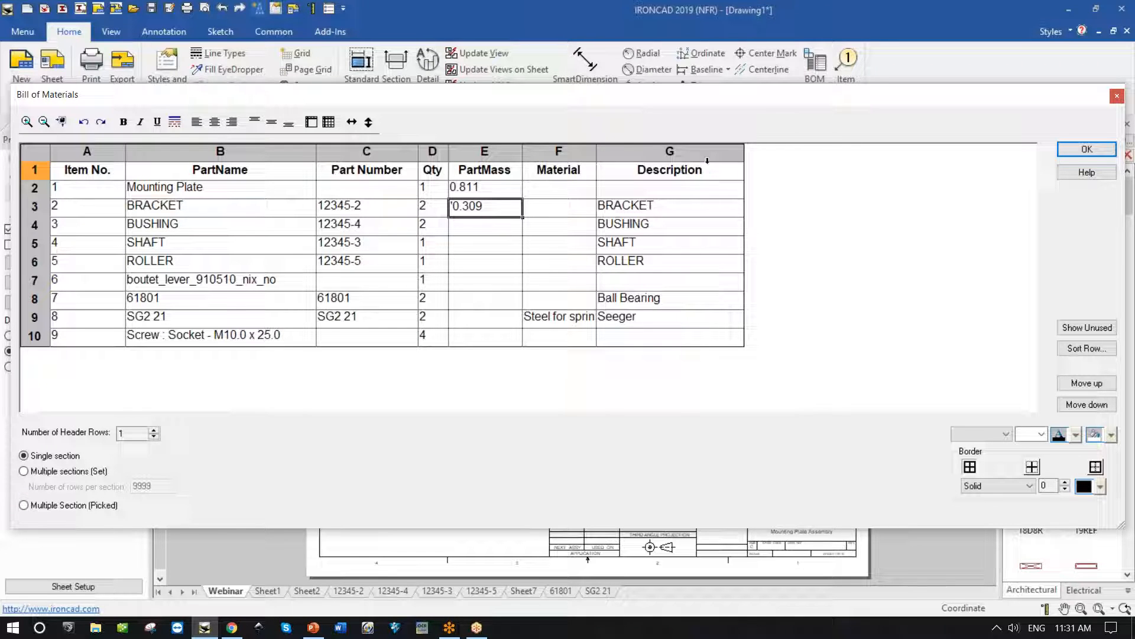
pyautogui.click(1086, 149)
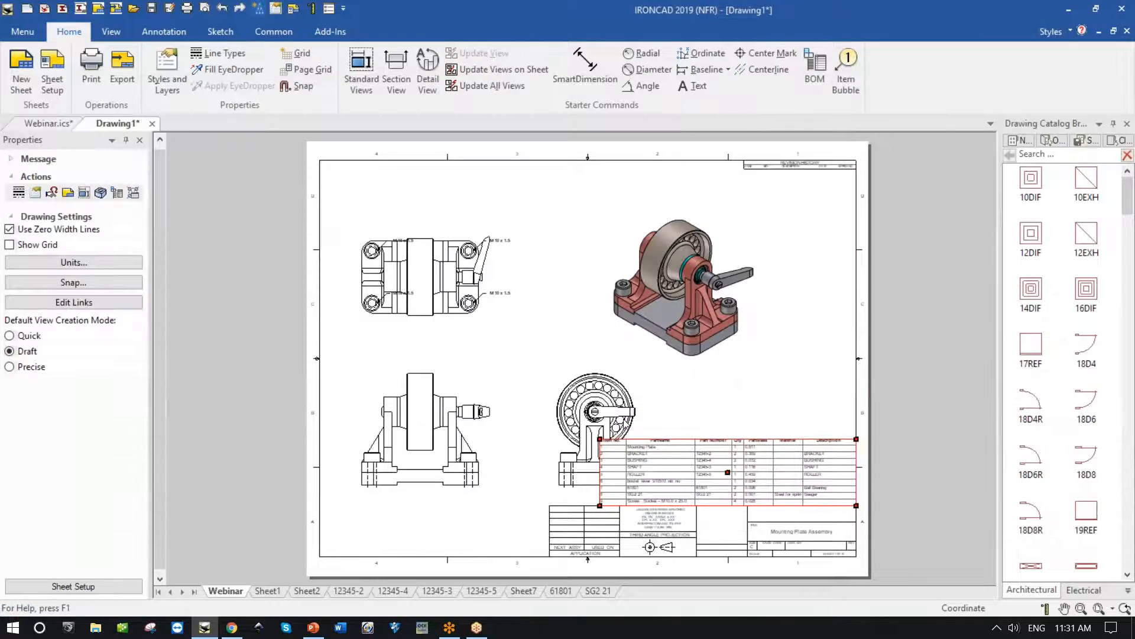
# Step: Move the right view closer to the front view, clear of the table, and raise the top view to the sheet's upper edge
pyautogui.click(593, 410)
pyautogui.moveTo(552, 405); pyautogui.dragTo(506, 405)
pyautogui.click(426, 276)
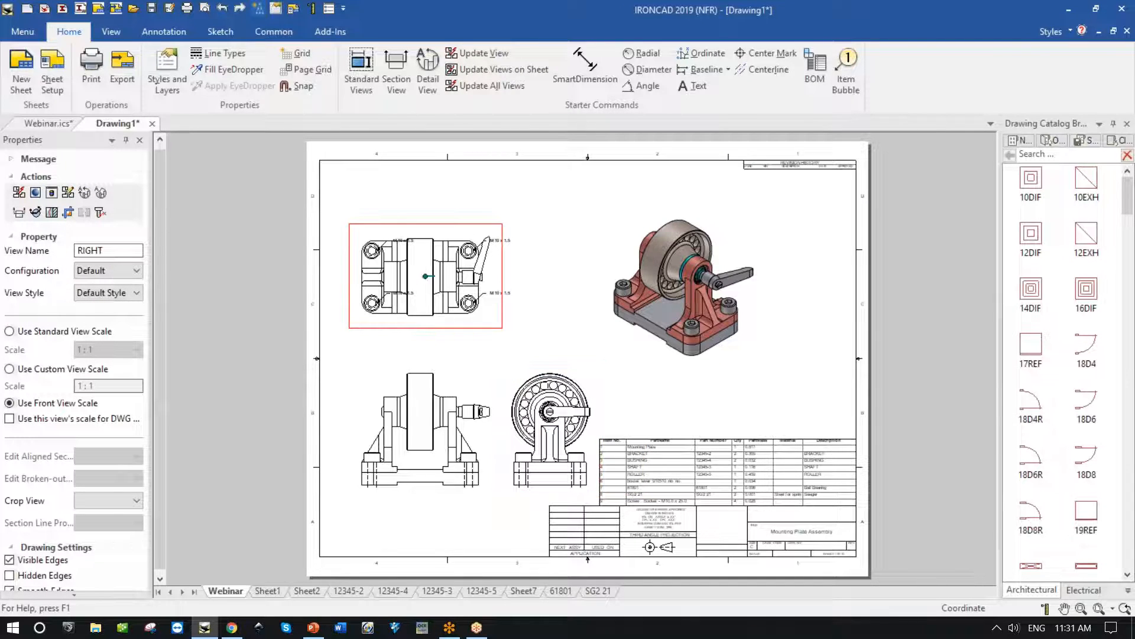
pyautogui.moveTo(439, 241); pyautogui.dragTo(439, 180)
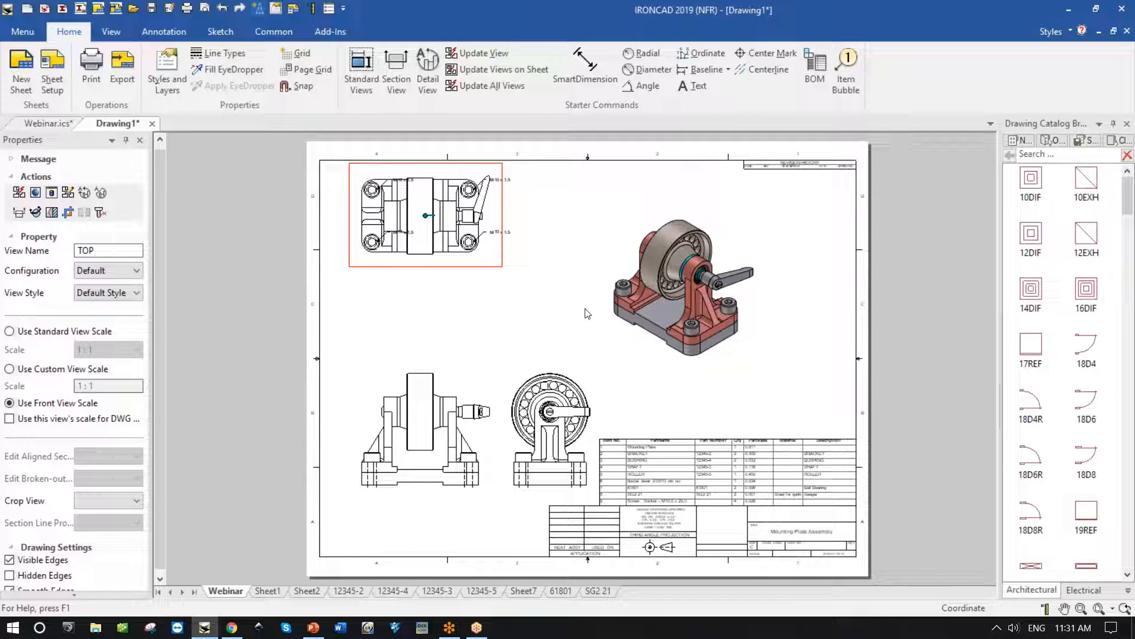
pyautogui.click(562, 306)
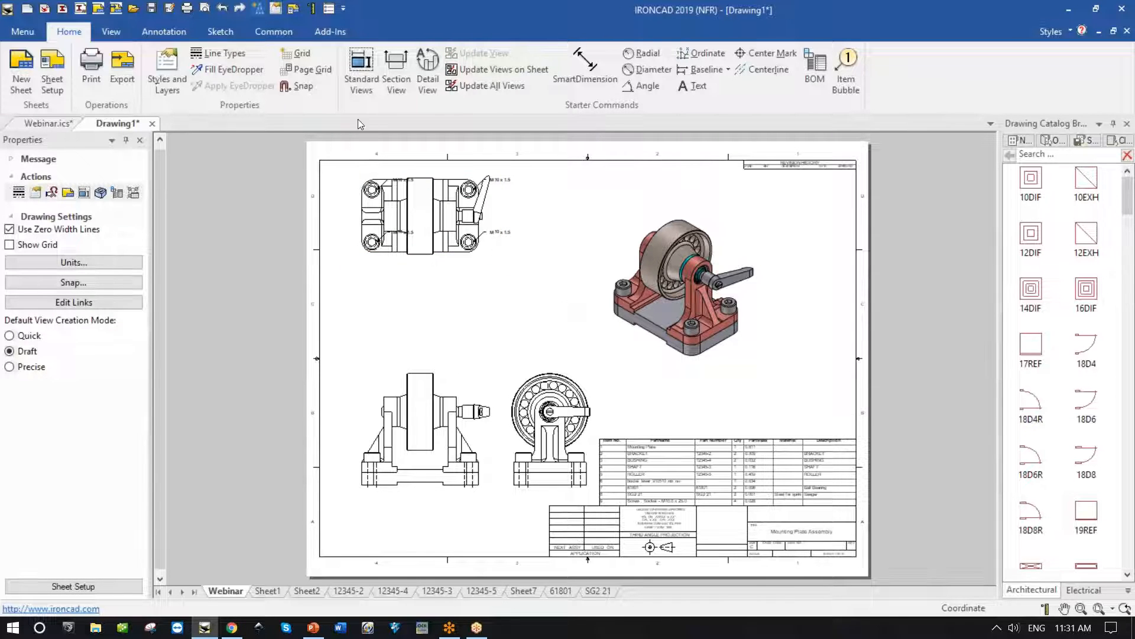
# Step: Create horizontal section view A through the centre of the top view and place it between the top and front views
pyautogui.click(397, 70)
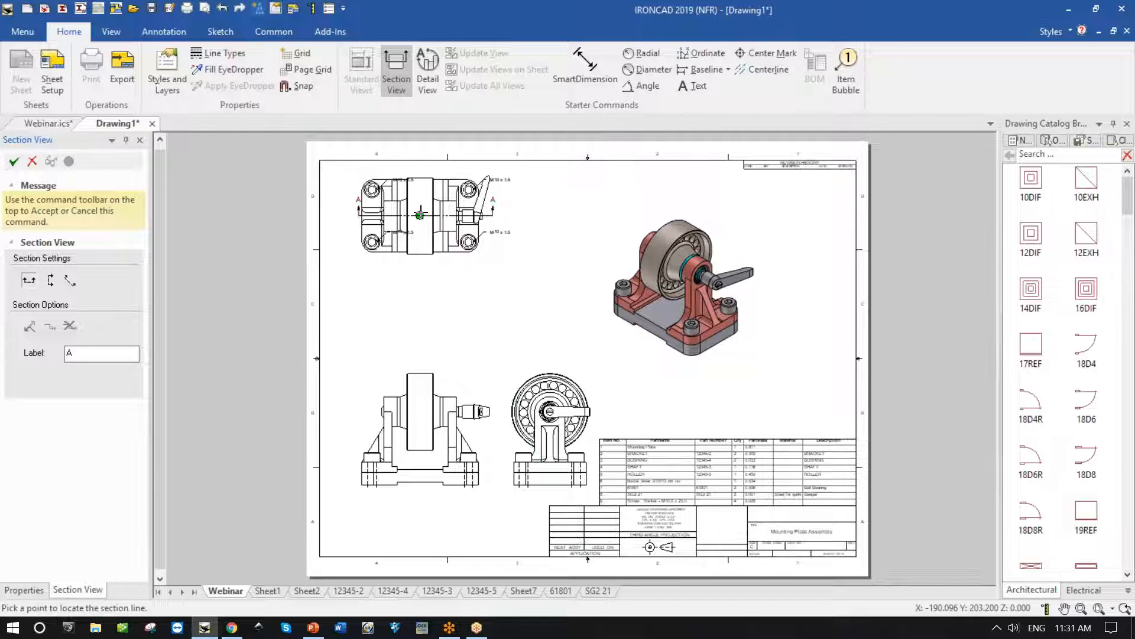
pyautogui.click(421, 215)
pyautogui.click(15, 160)
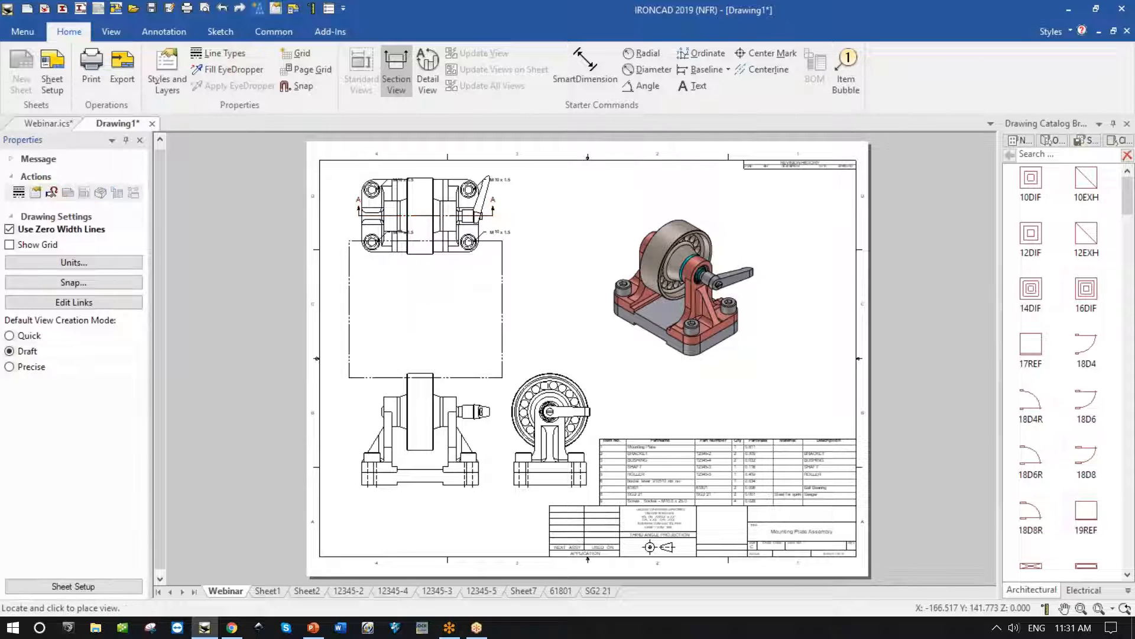
pyautogui.click(421, 316)
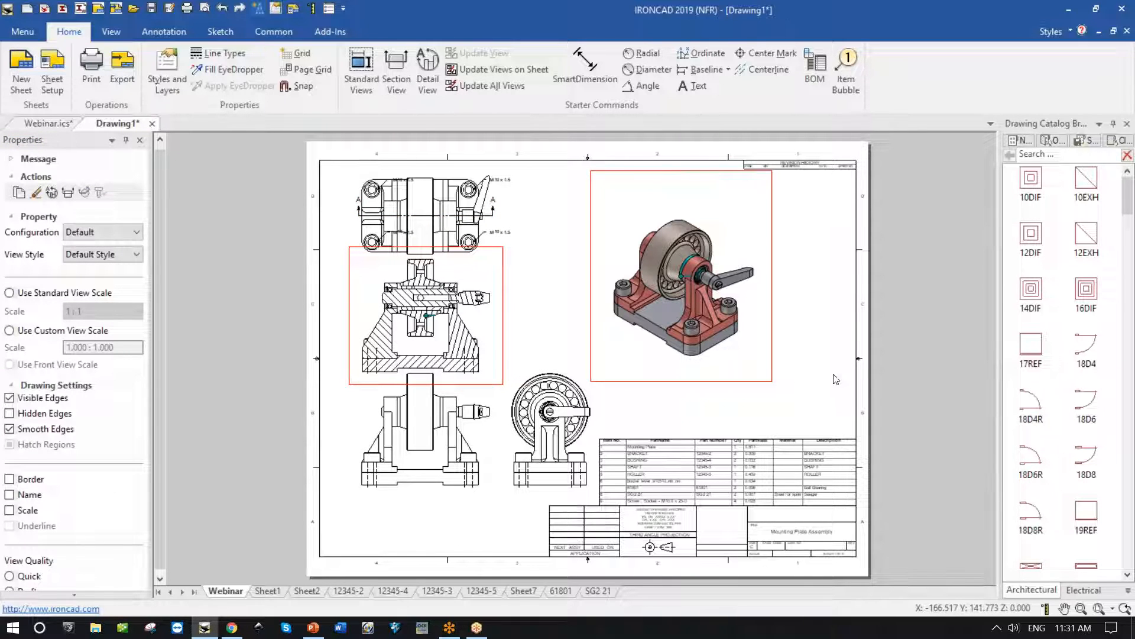
# Step: Create a circular detail view of the section's lever-side bearing area and shift the isometric view aside to make room for it
pyautogui.click(683, 283)
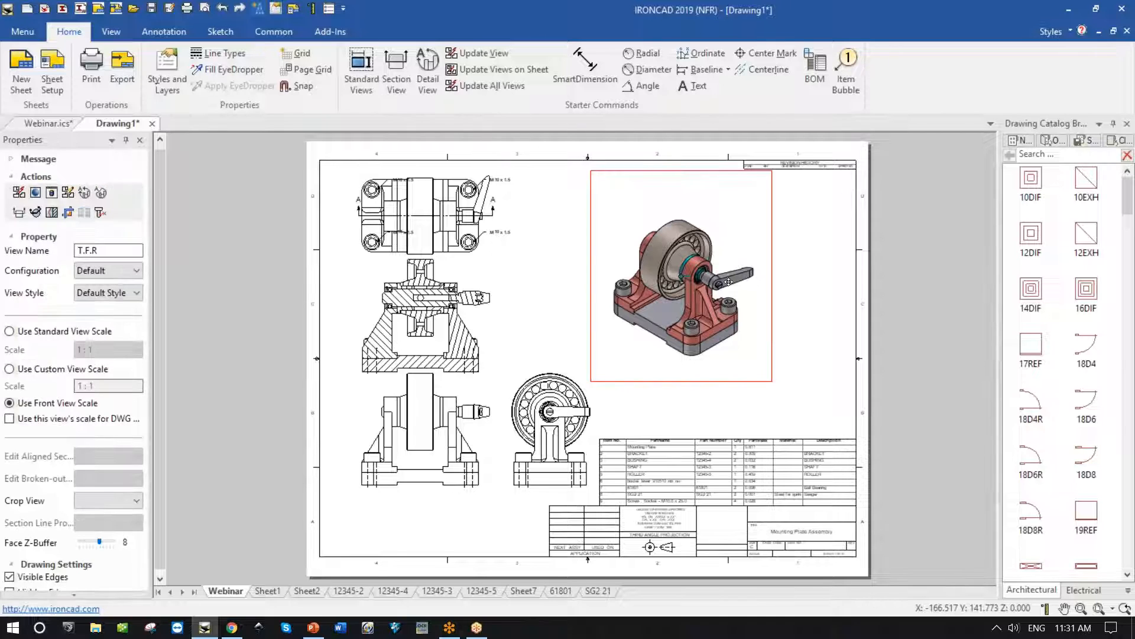
pyautogui.moveTo(736, 282); pyautogui.dragTo(796, 287)
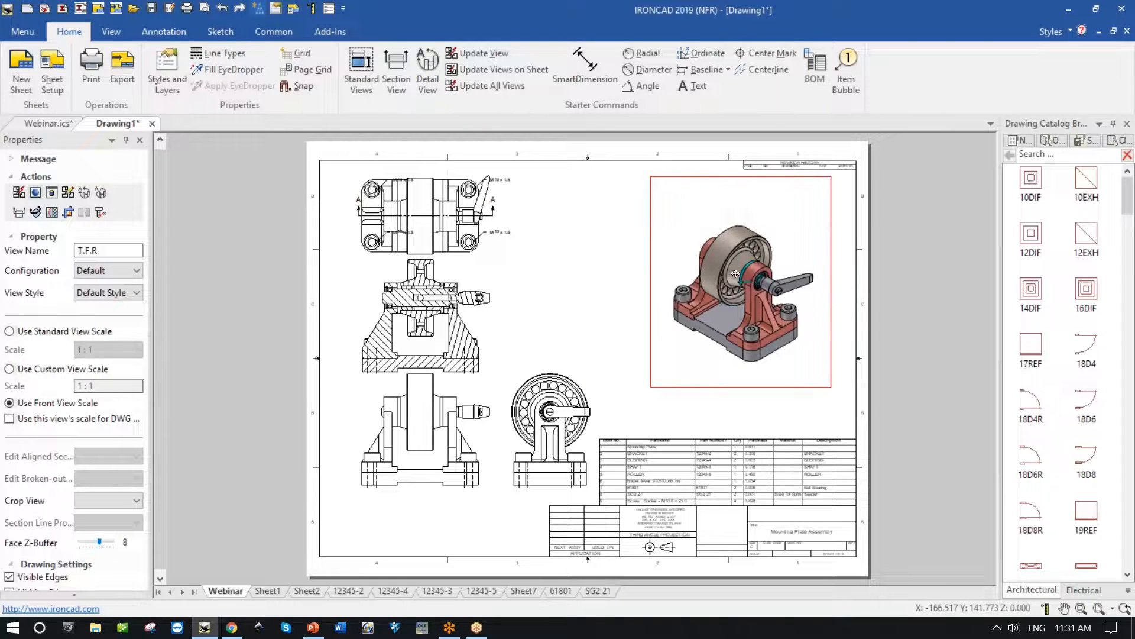
pyautogui.click(429, 59)
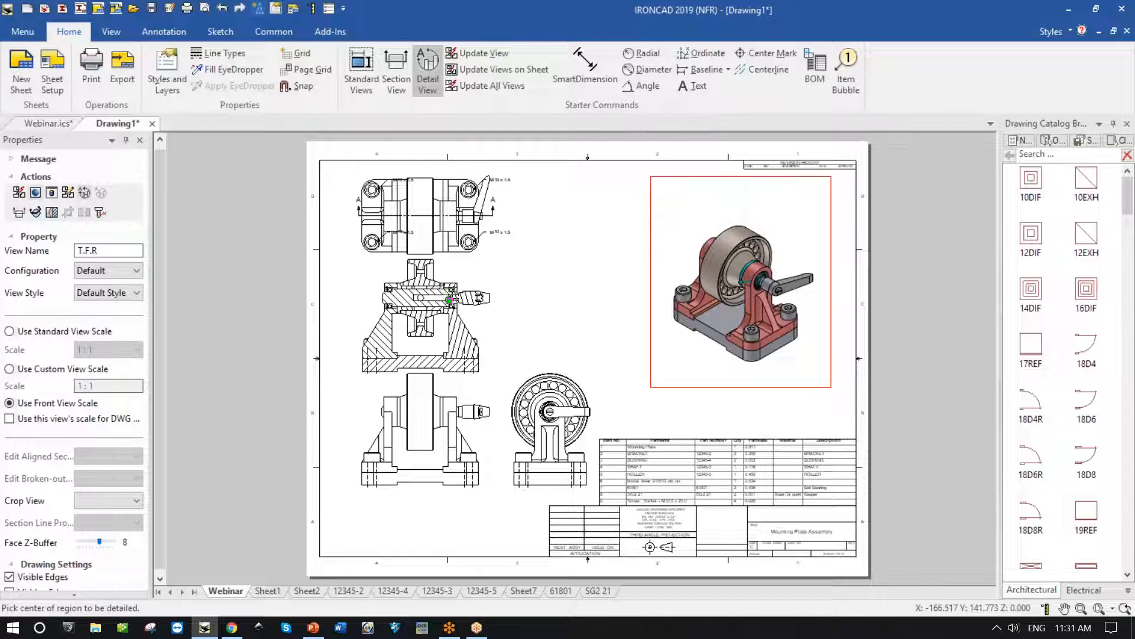
pyautogui.click(448, 300)
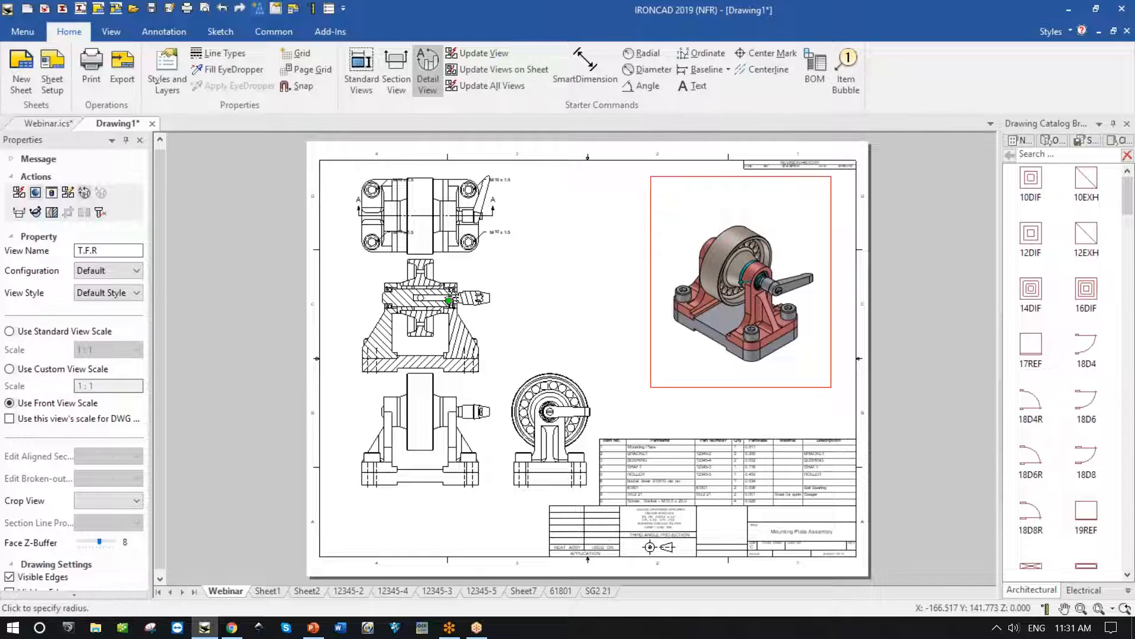
pyautogui.click(467, 319)
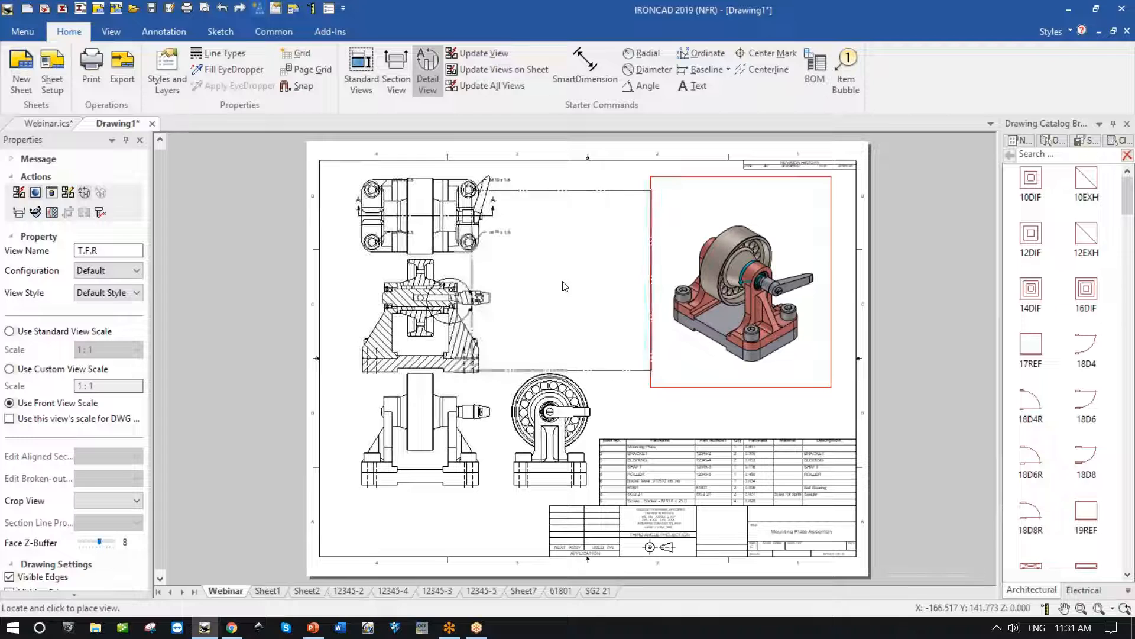
pyautogui.click(584, 284)
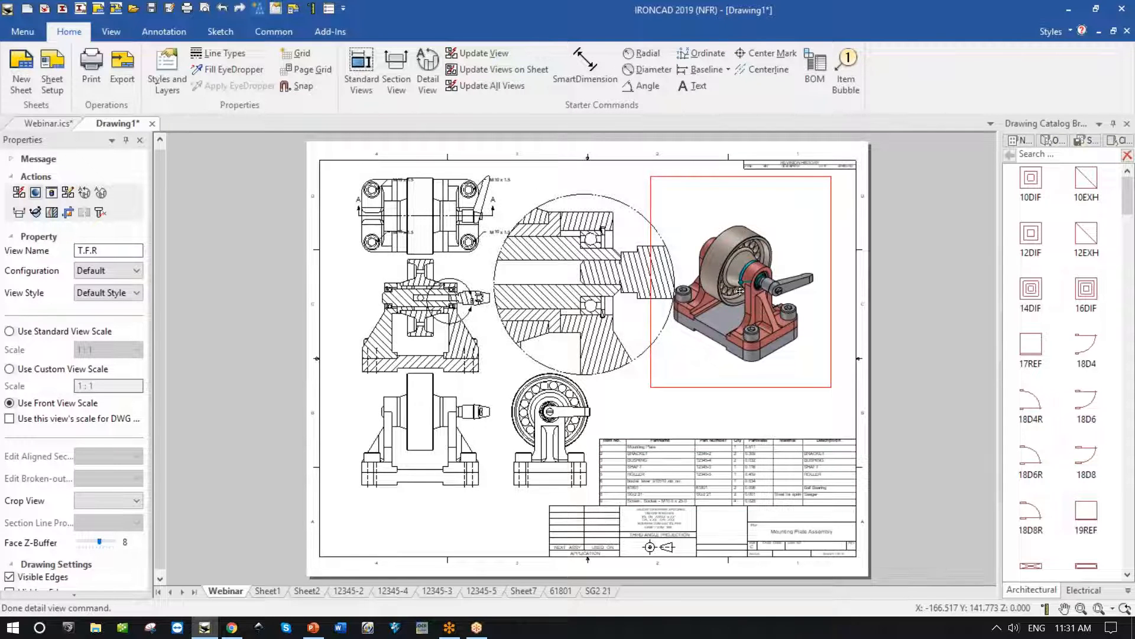
pyautogui.moveTo(752, 280); pyautogui.dragTo(773, 280)
pyautogui.click(624, 407)
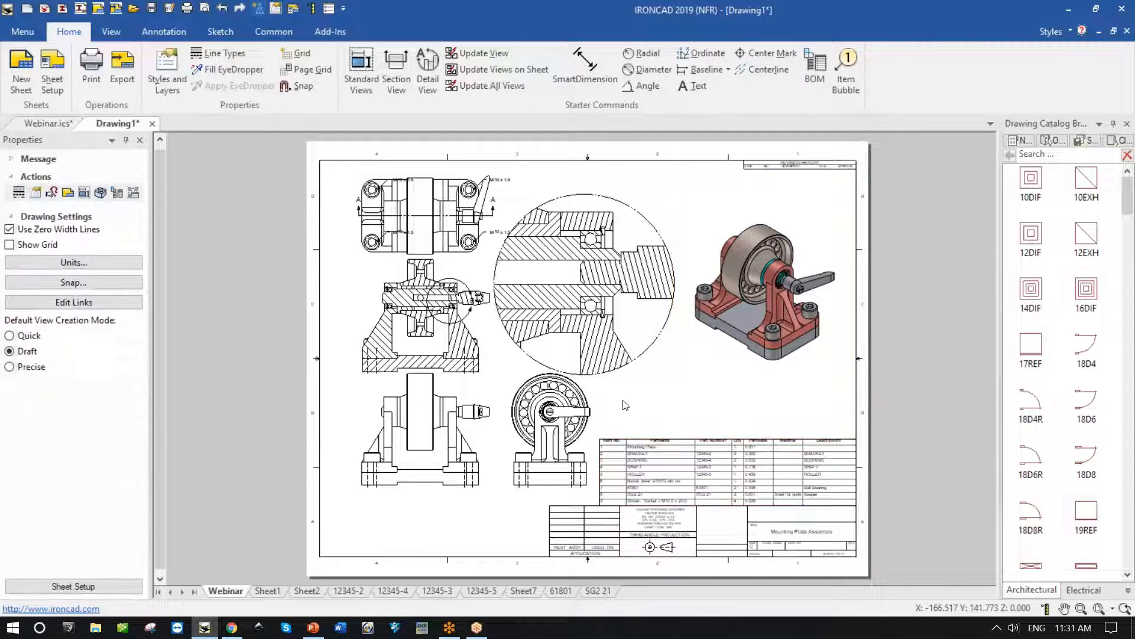
# Step: Auto-dimension the mounting plate's front view on Sheet2 with baseline dimensions, placed Horizontal Above and Vertical right
pyautogui.click(260, 591)
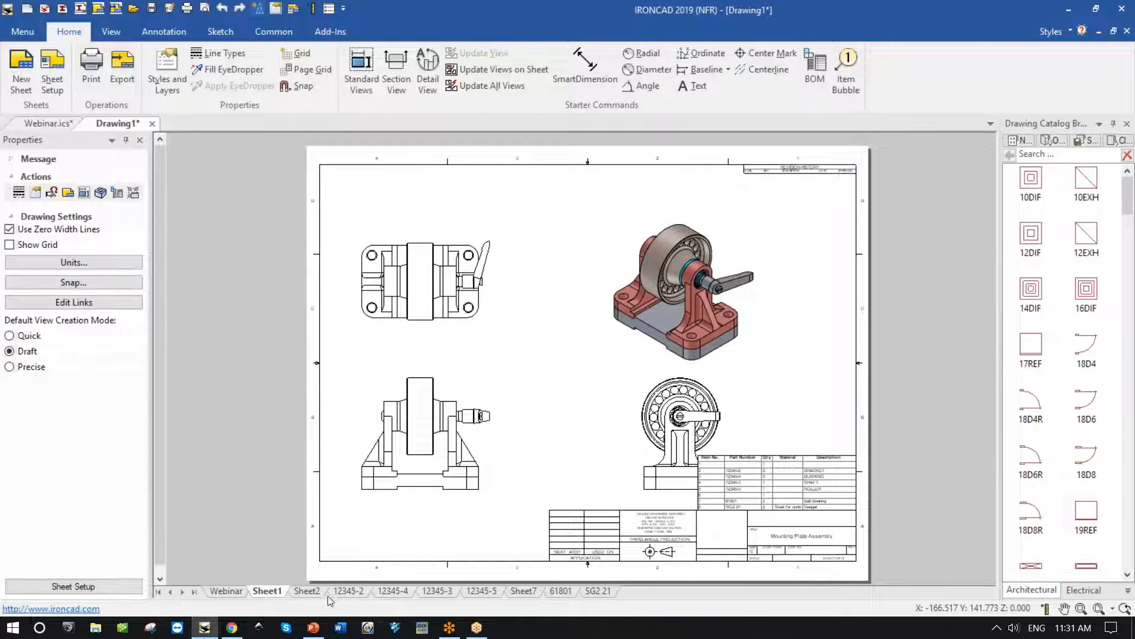
pyautogui.click(307, 592)
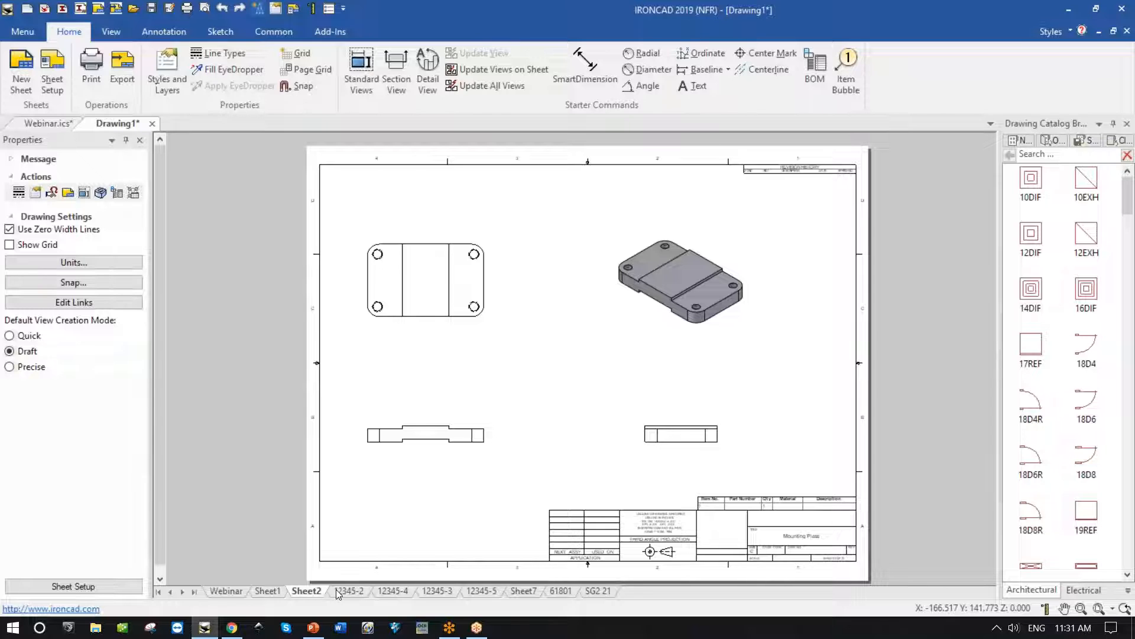
pyautogui.click(423, 432)
pyautogui.rightClick(423, 432)
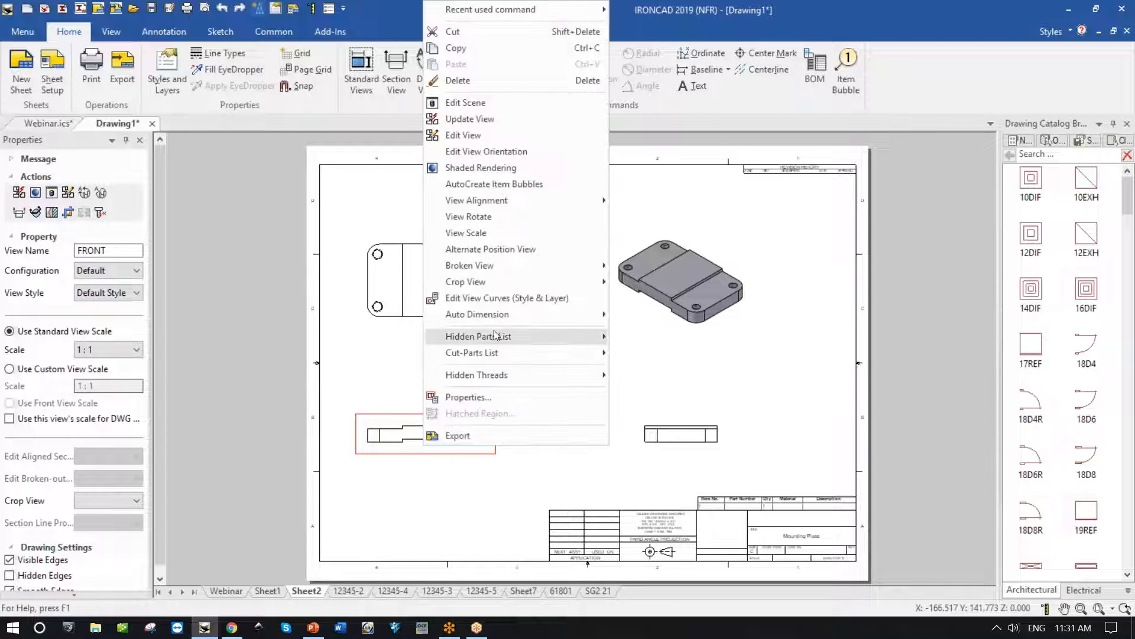
pyautogui.moveTo(500, 314)
pyautogui.click(668, 319)
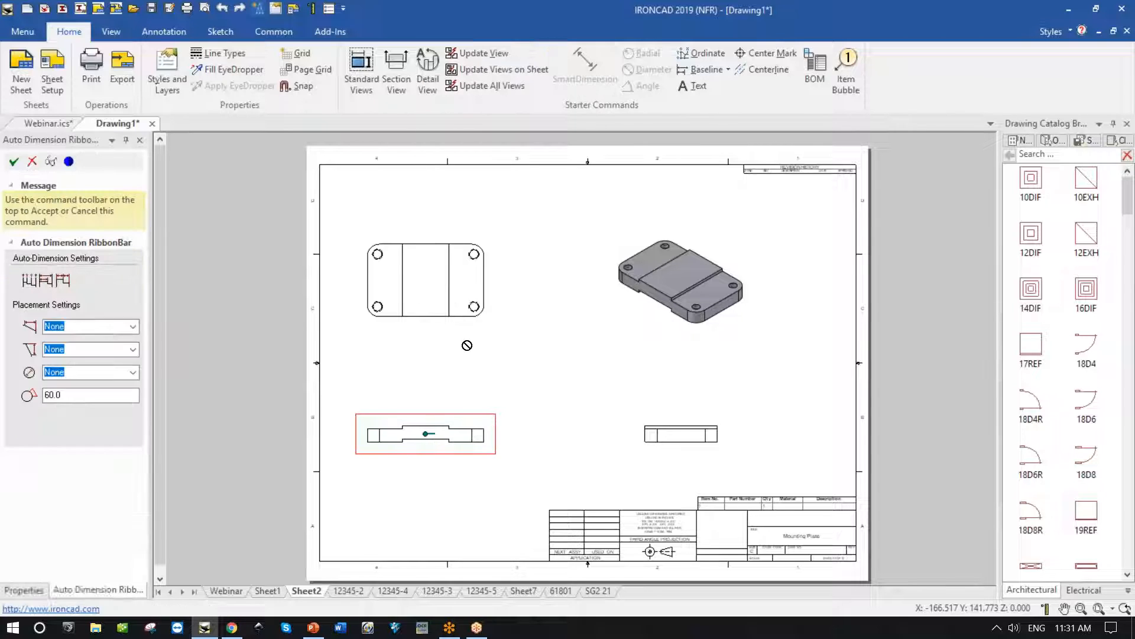
pyautogui.click(45, 281)
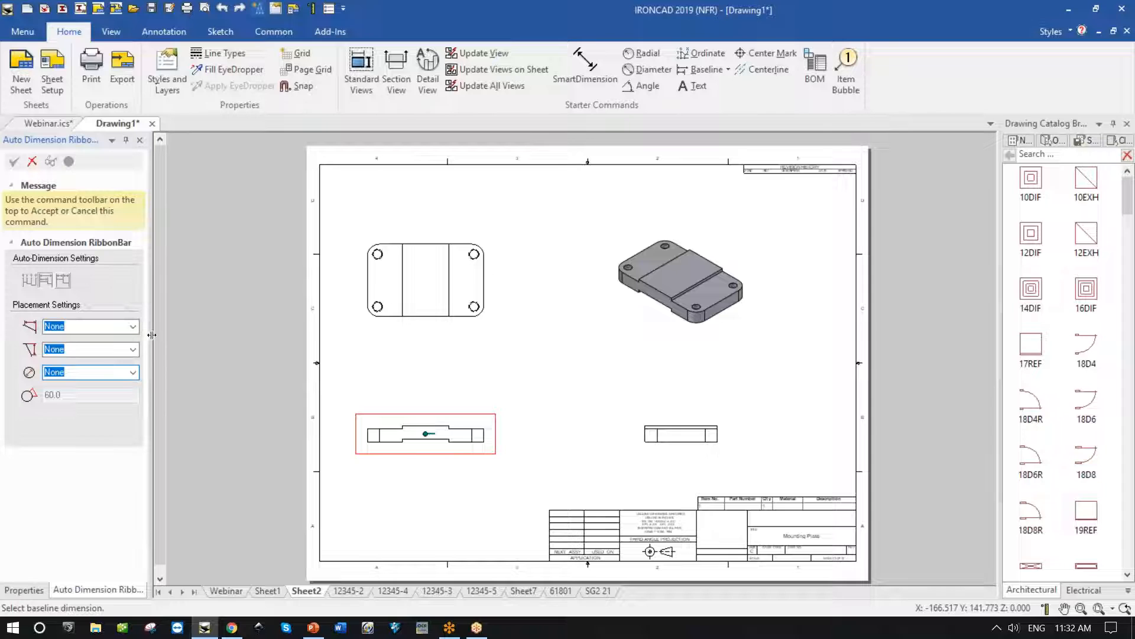
pyautogui.click(133, 326)
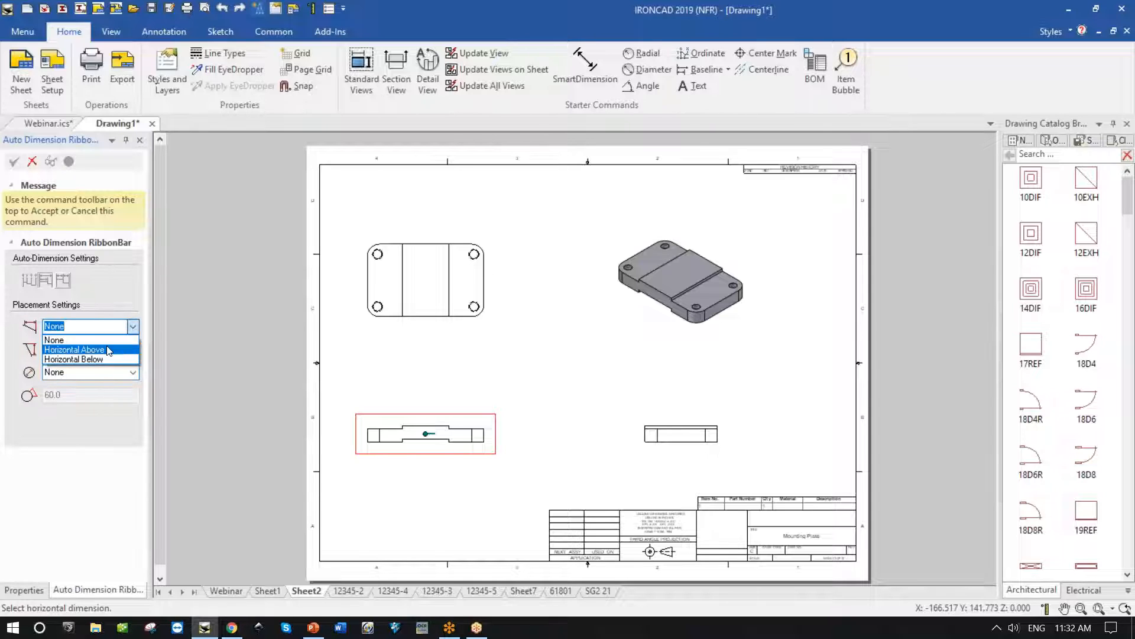
pyautogui.click(71, 346)
pyautogui.click(134, 349)
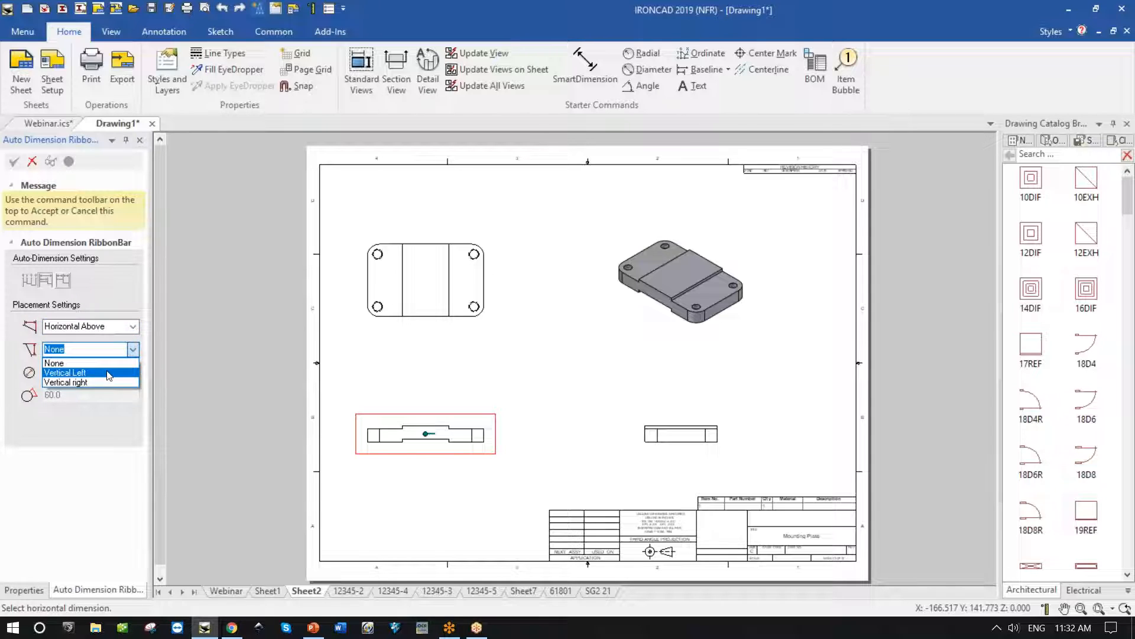
pyautogui.click(118, 382)
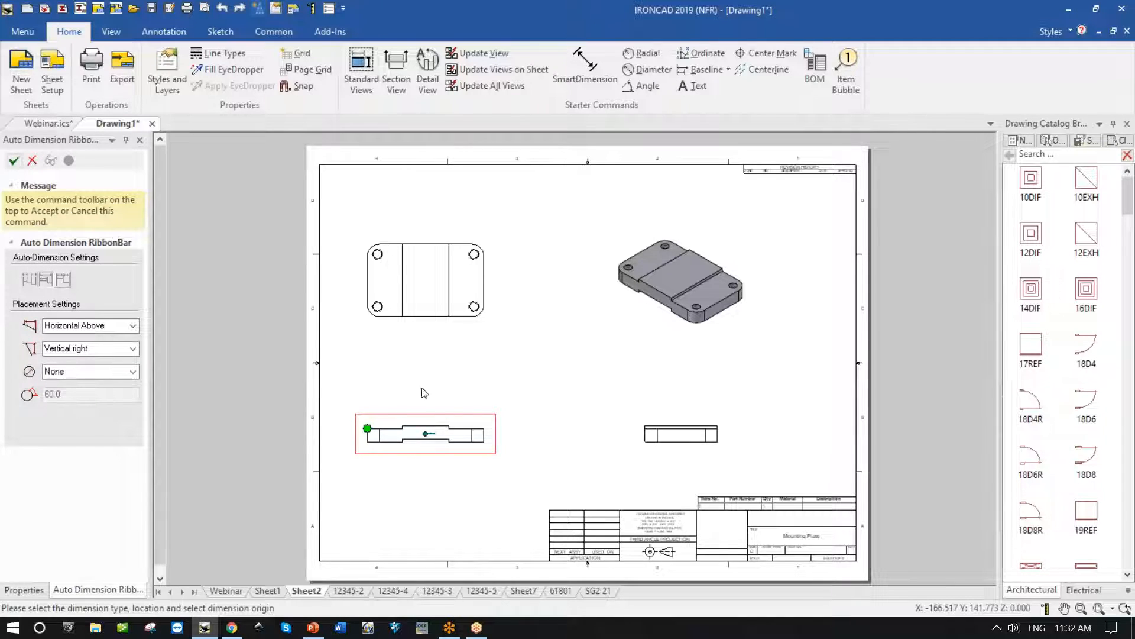
pyautogui.click(560, 372)
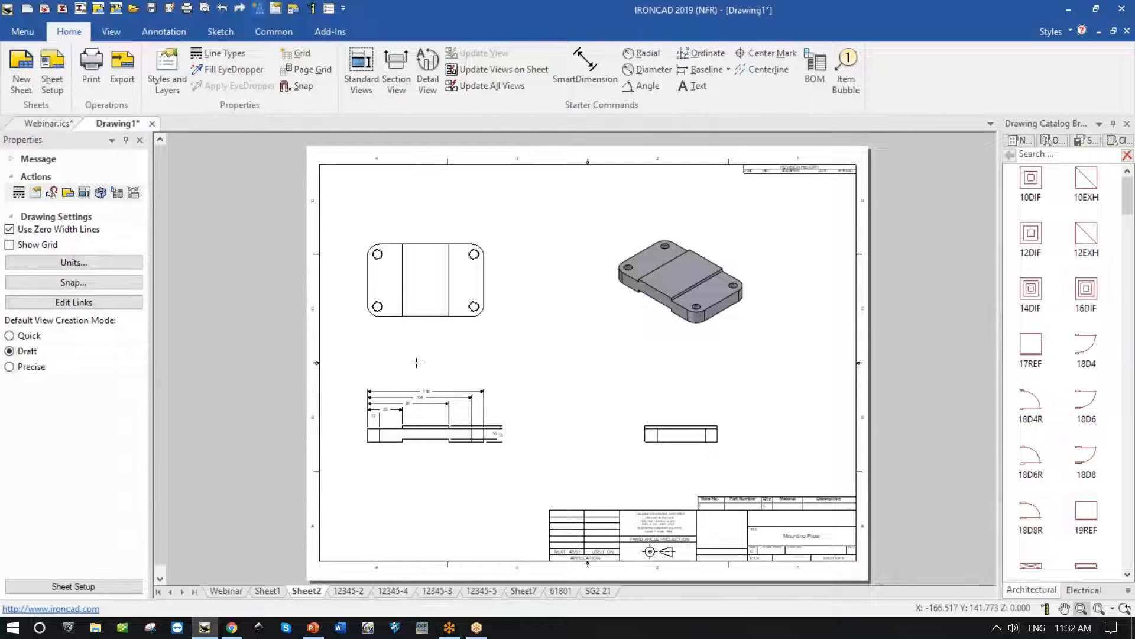
# Step: Add a vertical dimension for the depth of the recess in the plate's underside at its left end
pyautogui.moveTo(344, 366); pyautogui.dragTo(532, 473)
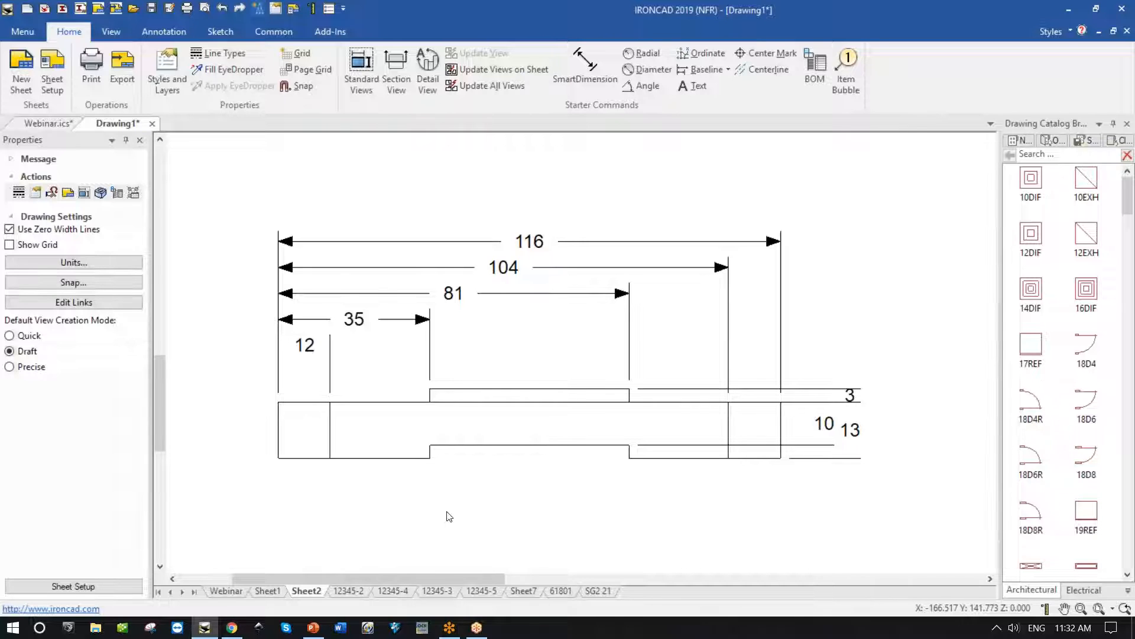
pyautogui.click(160, 33)
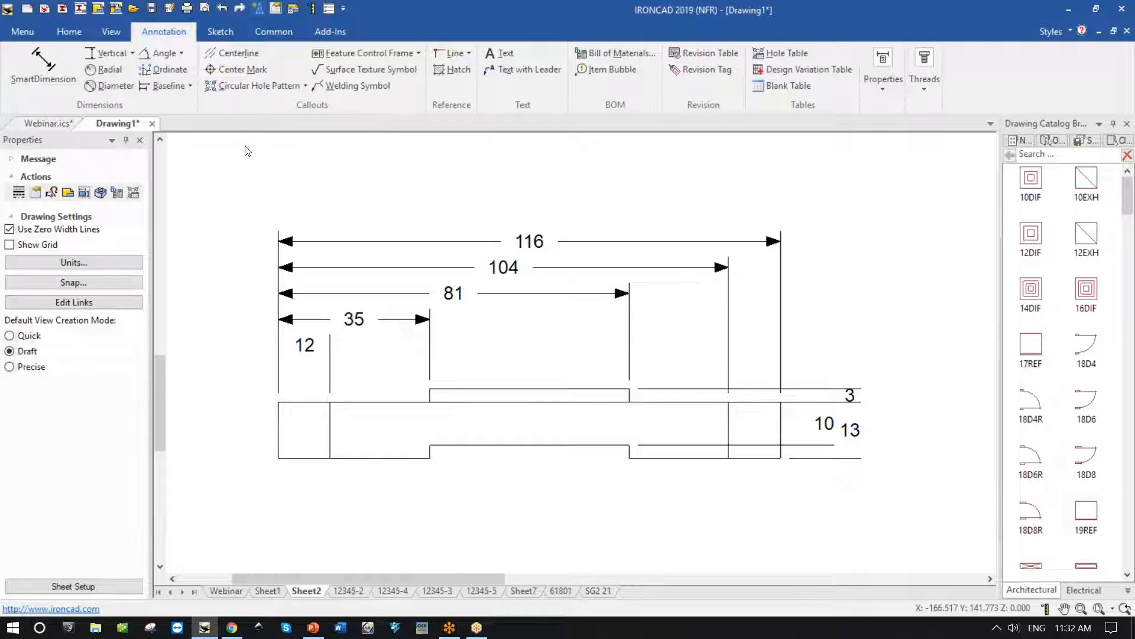
pyautogui.click(111, 55)
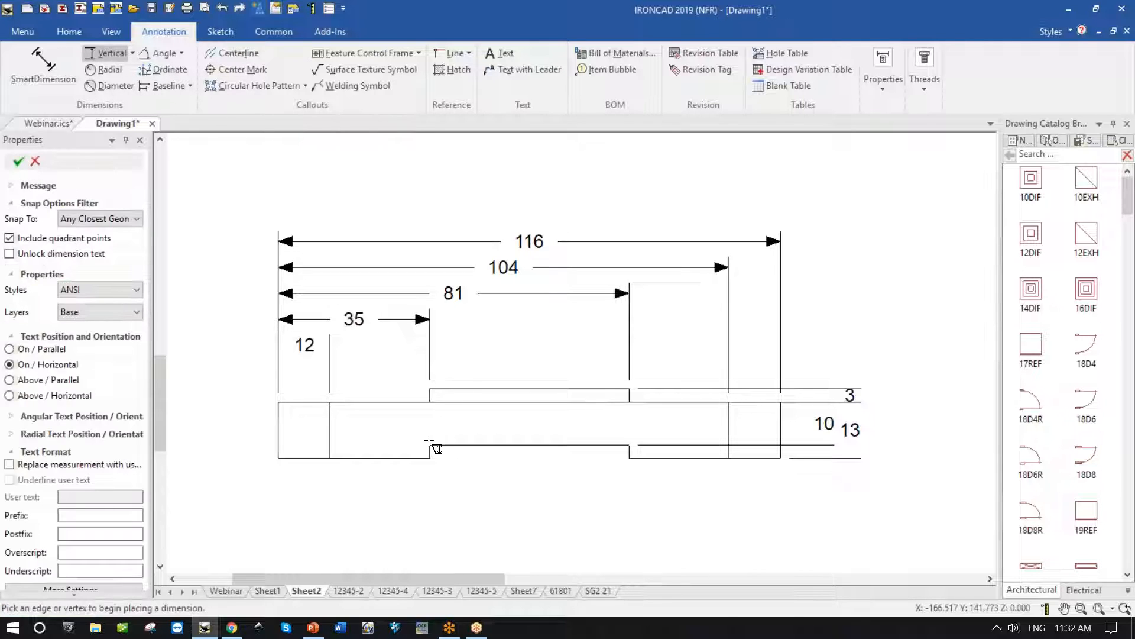
pyautogui.click(430, 445)
pyautogui.click(430, 457)
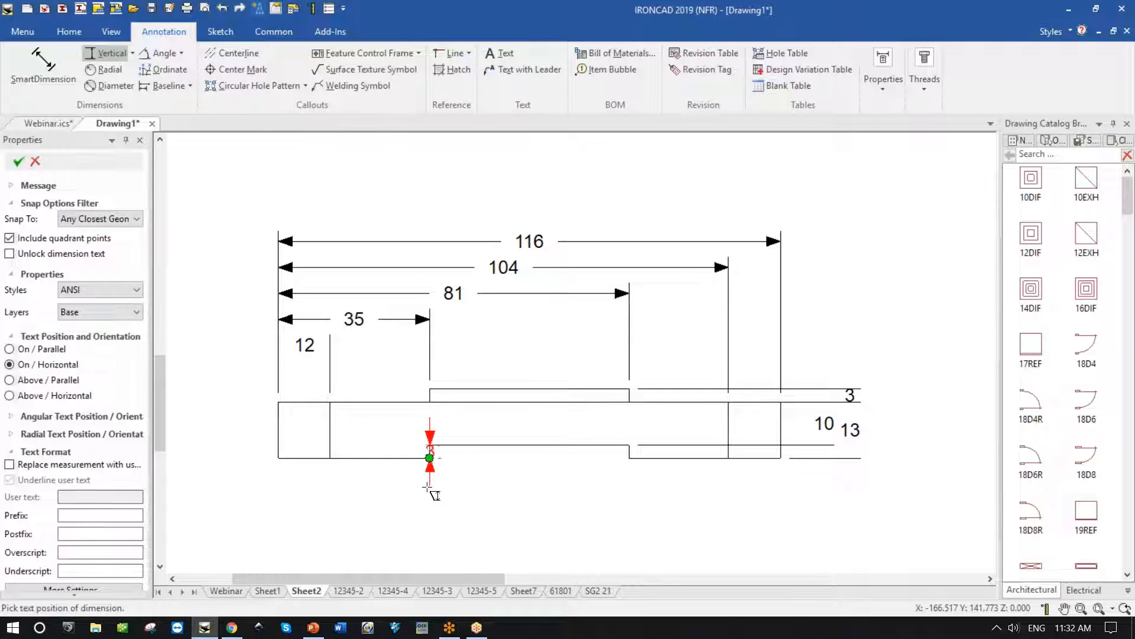
pyautogui.click(460, 504)
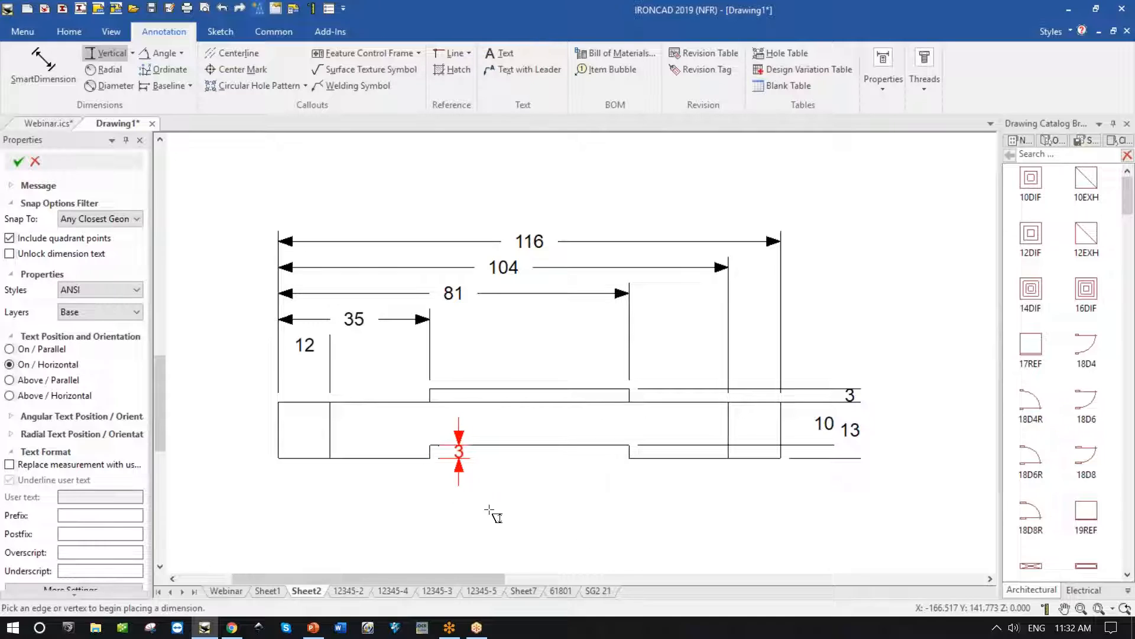
# Step: Add a vertical dimension for the height of the raised pad at its left end in the front view
pyautogui.click(430, 402)
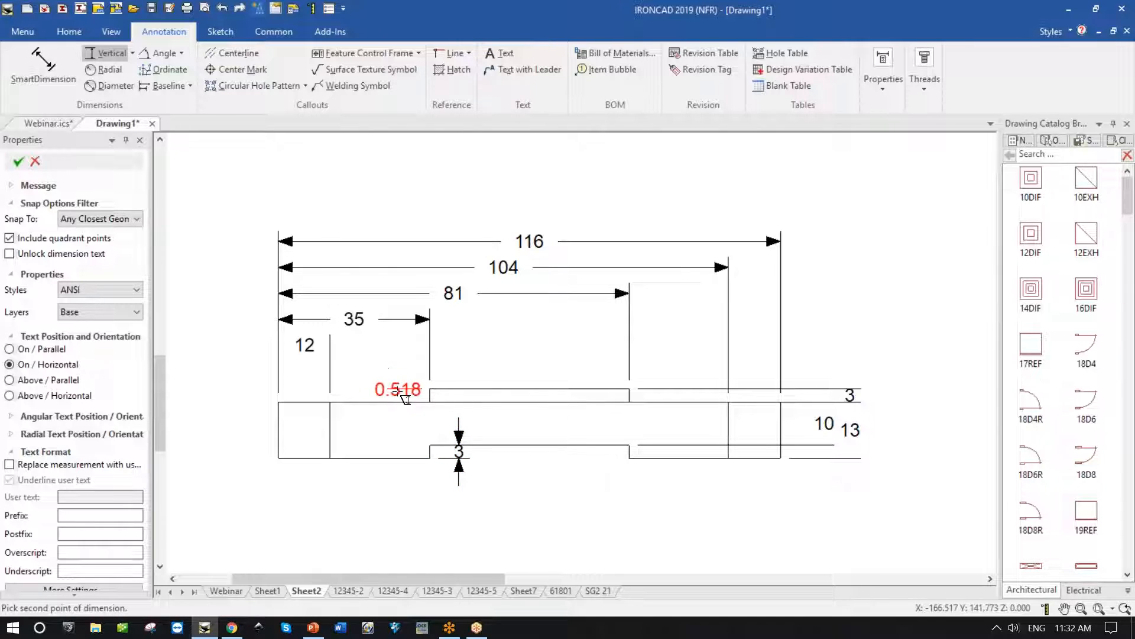
pyautogui.press('Escape')
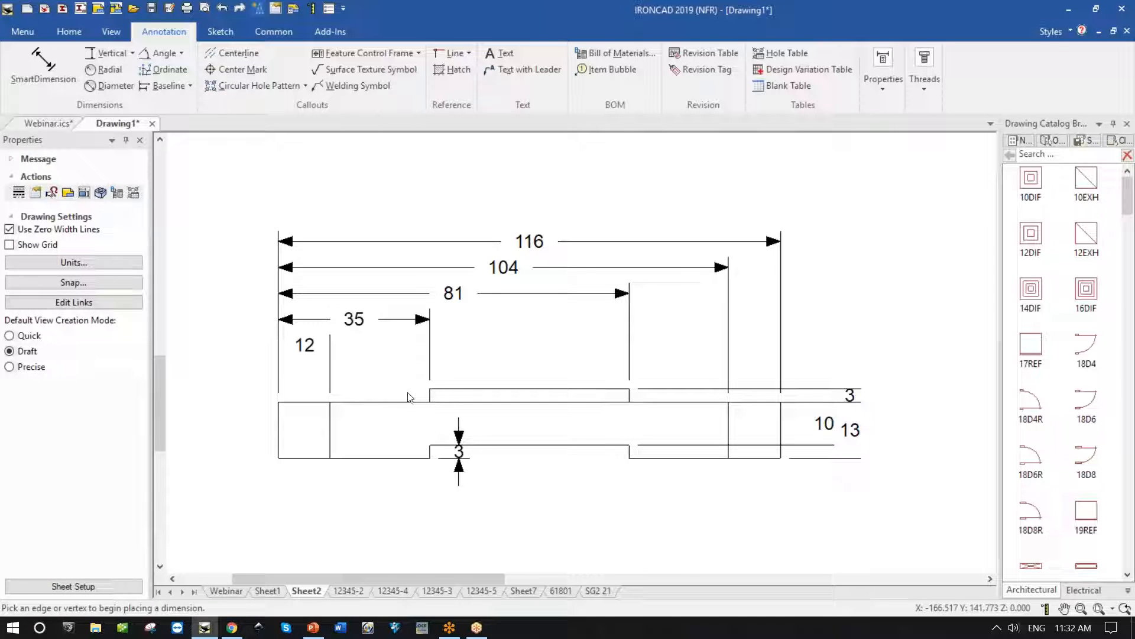
pyautogui.click(108, 53)
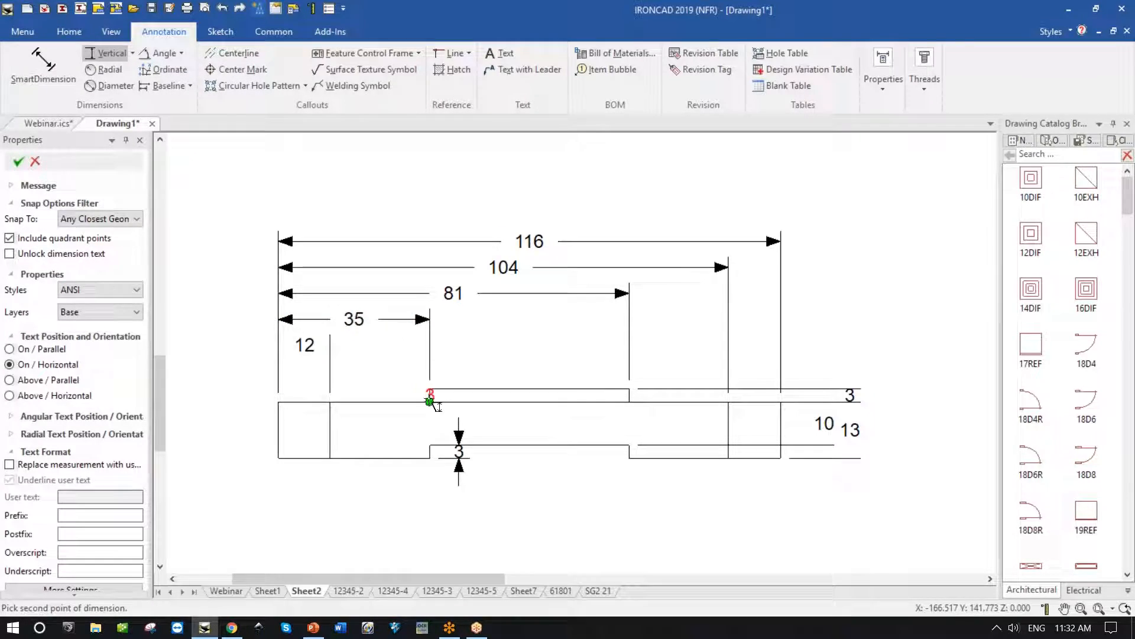
pyautogui.click(427, 396)
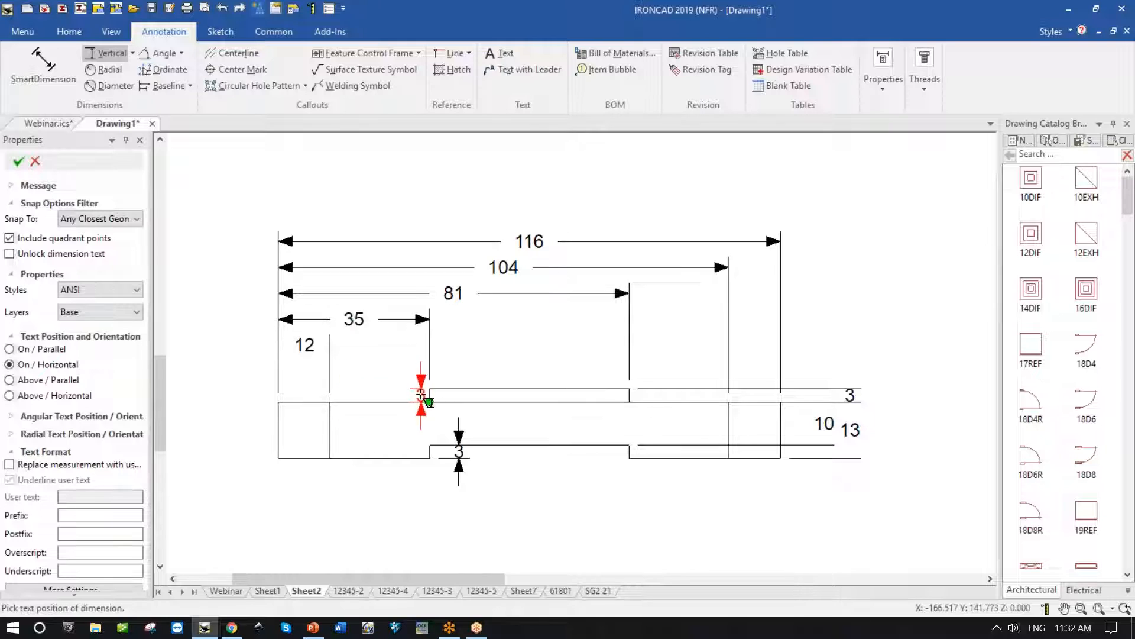
pyautogui.click(401, 373)
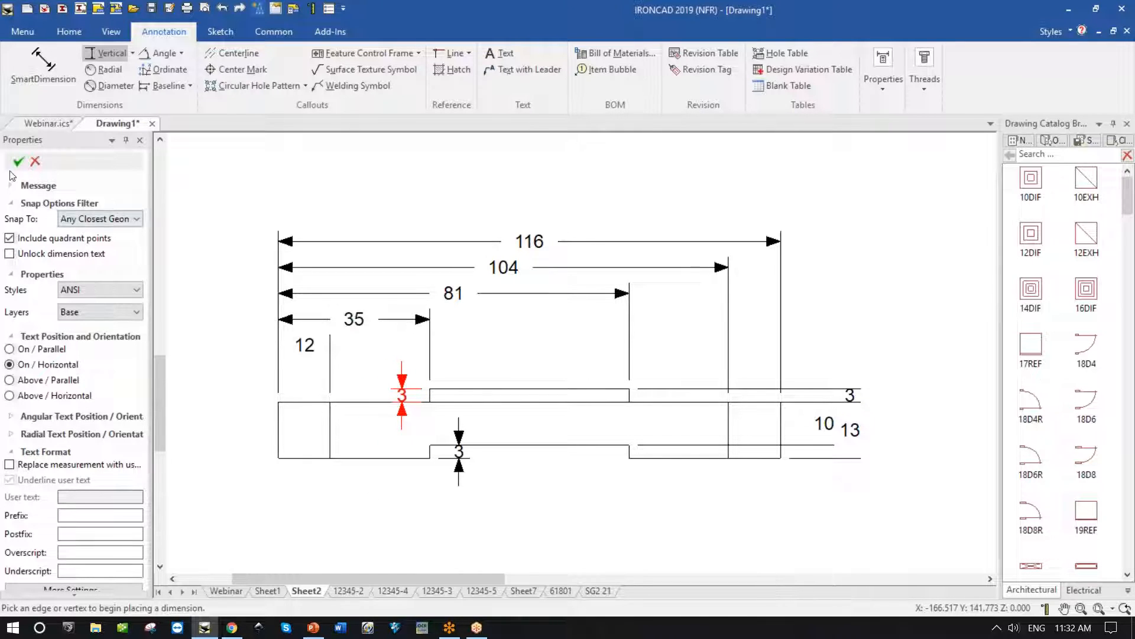
pyautogui.press('Escape')
# Step: Move the text of the pad-height and recess-depth dimensions clear of the profile, reversing the knee direction of the pad-height dimension
pyautogui.moveTo(411, 373); pyautogui.dragTo(385, 368)
pyautogui.rightClick(385, 368)
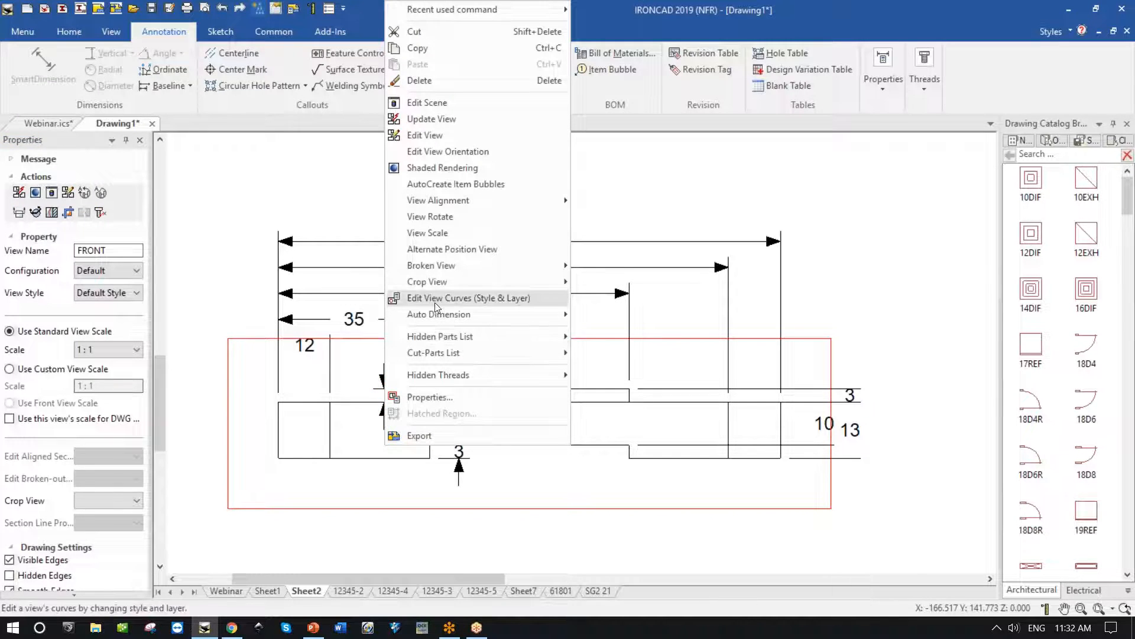
pyautogui.click(609, 314)
pyautogui.click(324, 339)
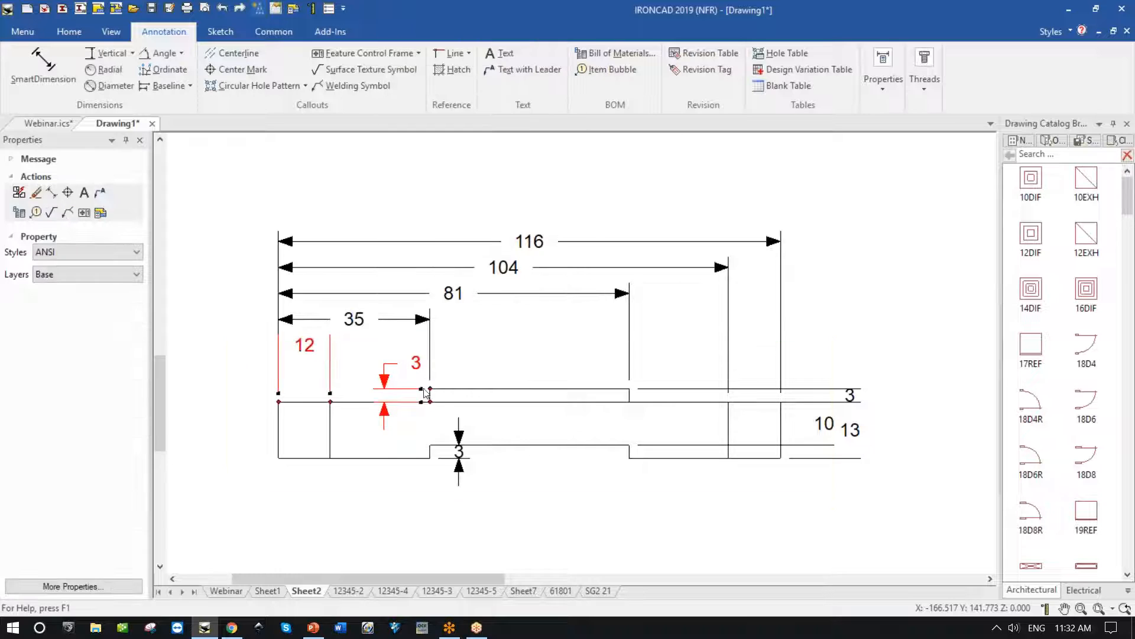
pyautogui.click(396, 370)
pyautogui.click(416, 364)
pyautogui.rightClick(421, 363)
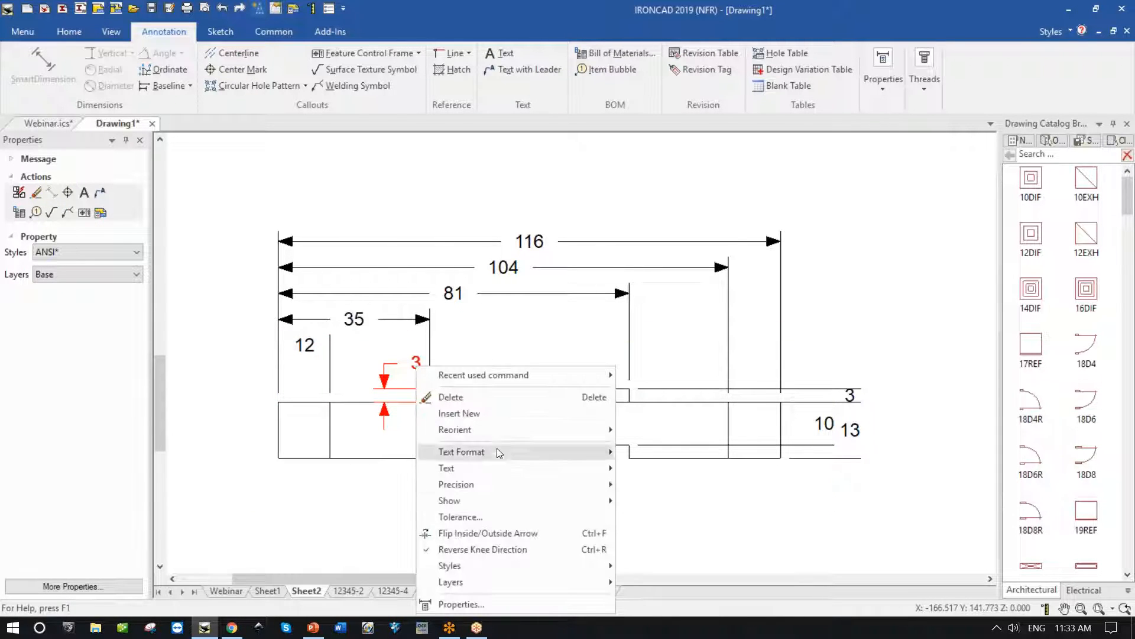
pyautogui.click(486, 549)
pyautogui.moveTo(369, 364); pyautogui.dragTo(383, 365)
pyautogui.moveTo(459, 452); pyautogui.dragTo(442, 498)
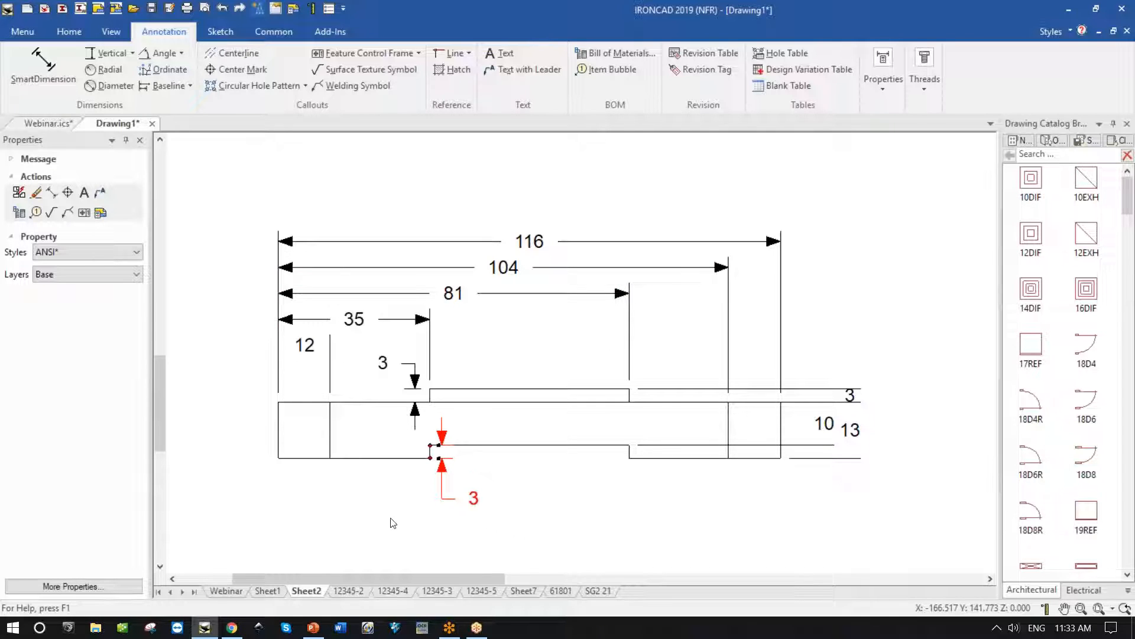
# Step: Review the part sheets 12345-2, 12345-4, 12345-3 and 12345-5, and return to the Webinar sheet
pyautogui.click(346, 593)
pyautogui.click(393, 591)
pyautogui.click(430, 592)
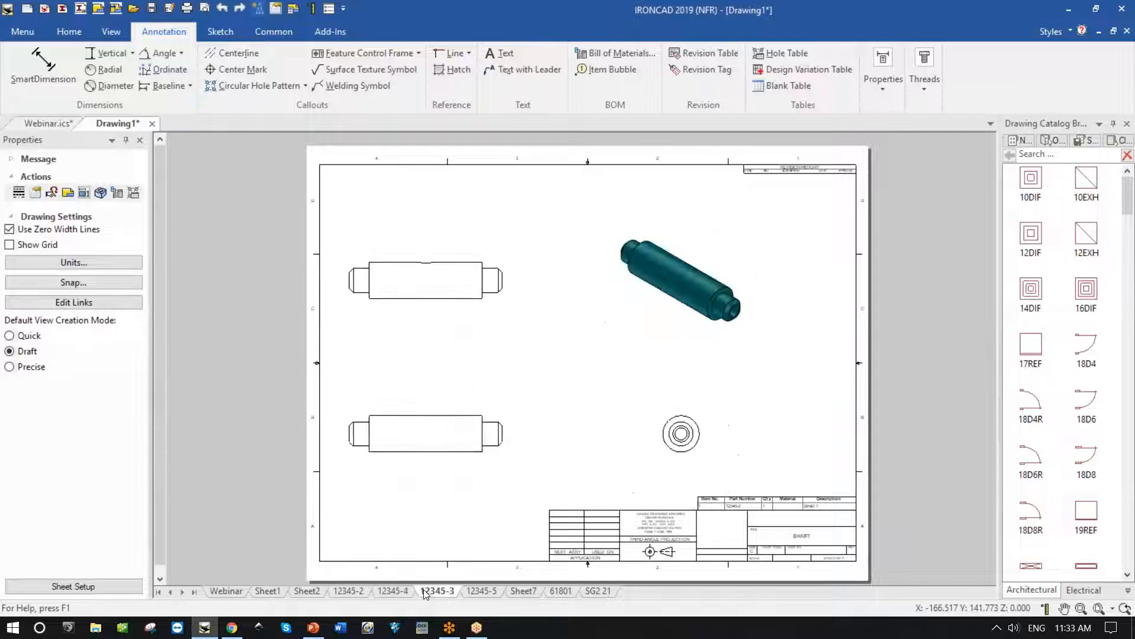
pyautogui.click(486, 592)
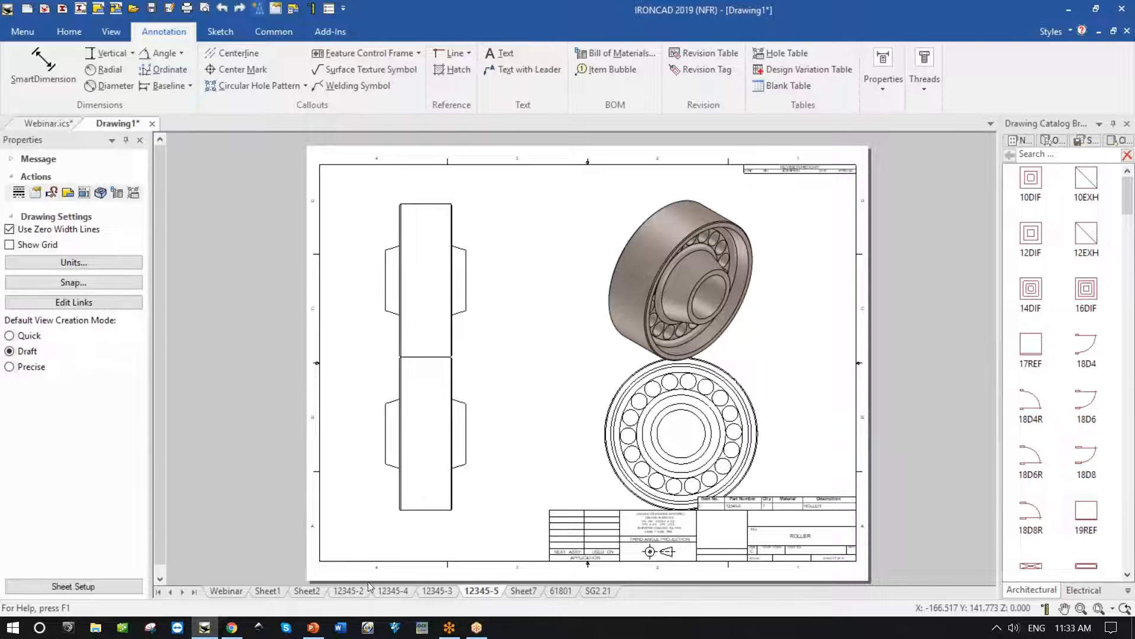
pyautogui.click(221, 592)
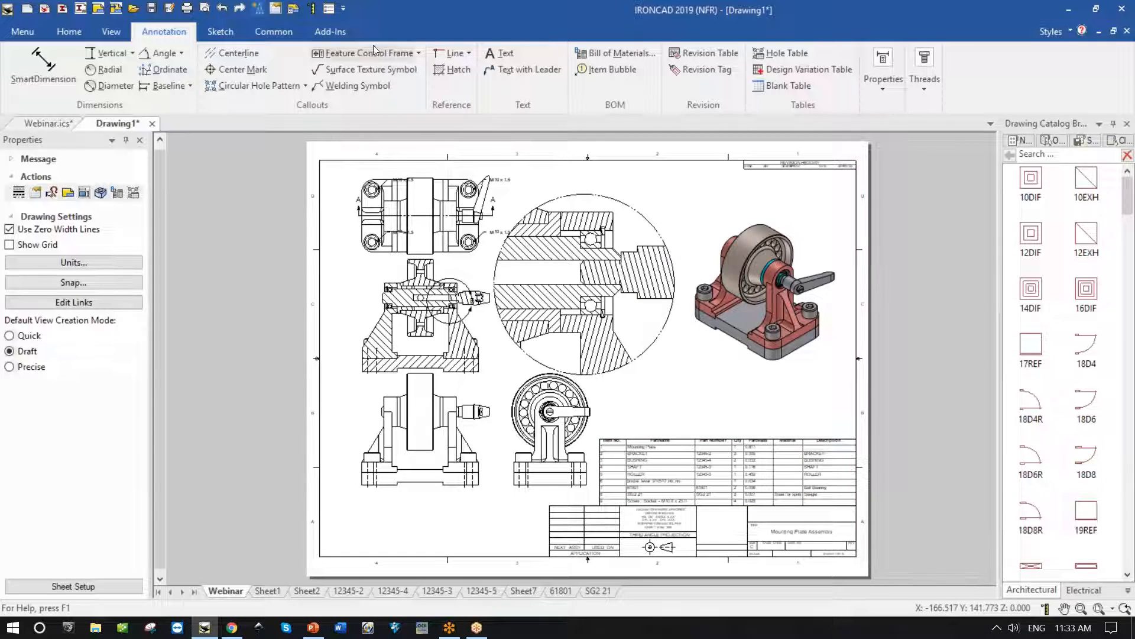
# Step: Switch to the Webinar.ics scene and unsuppress the Section Tool to cut the assembly open
pyautogui.click(46, 123)
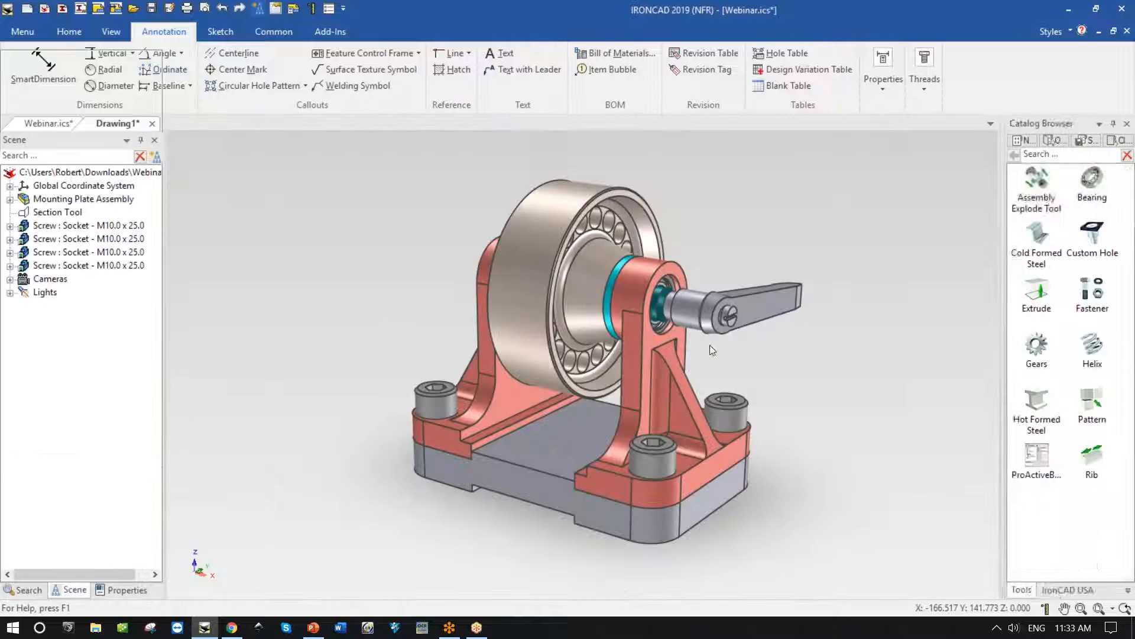
pyautogui.moveTo(793, 357); pyautogui.dragTo(762, 366, button='middle')
pyautogui.rightClick(48, 215)
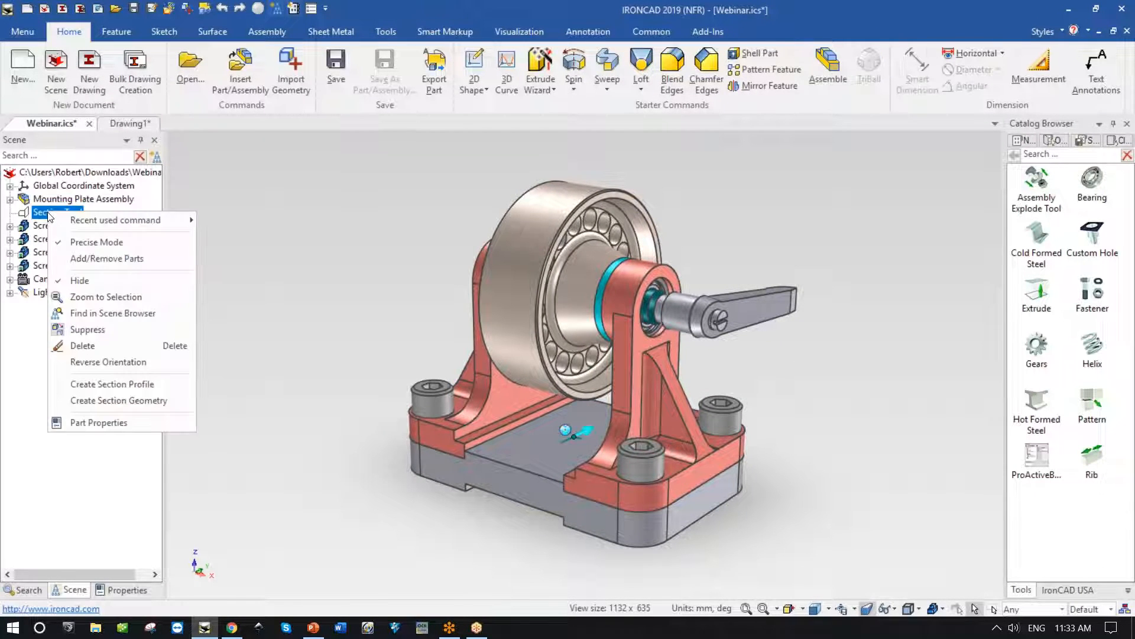
pyautogui.click(93, 330)
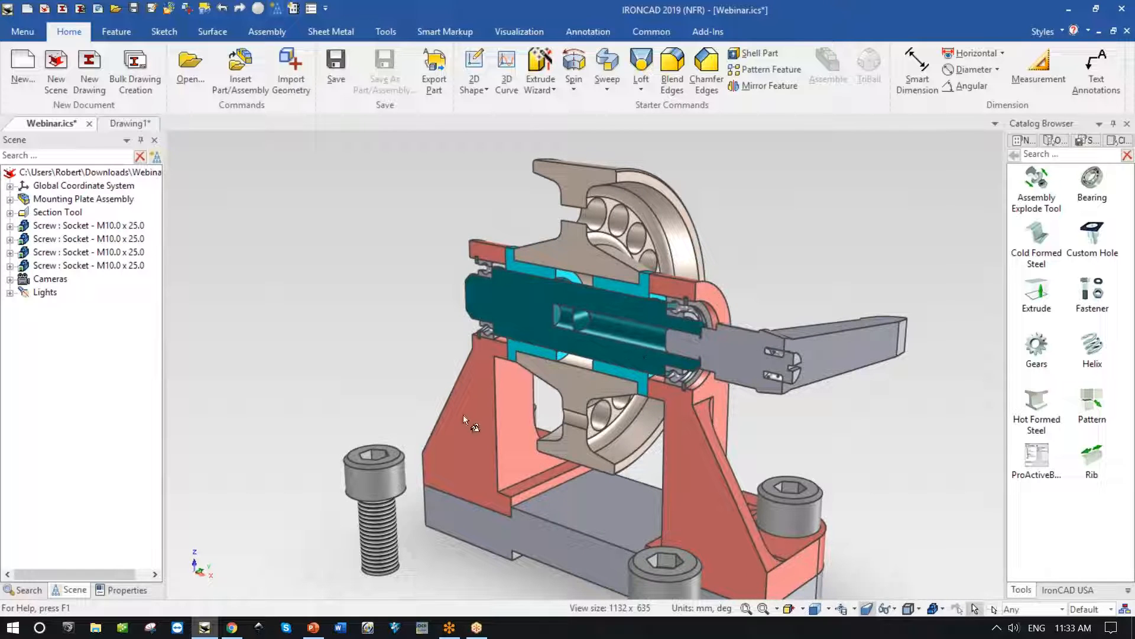
# Step: Switch to PowerPoint, show the Drag & Drop Modeling slide full screen, and exit the slide show
pyautogui.click(314, 630)
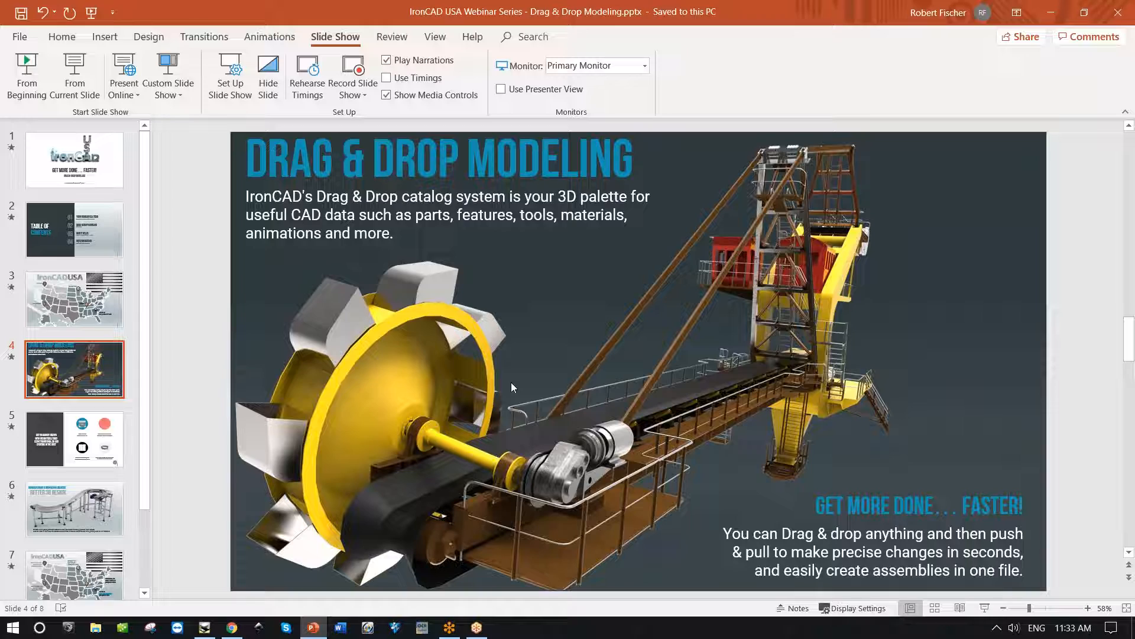
pyautogui.hotkey('shift', 'F5')
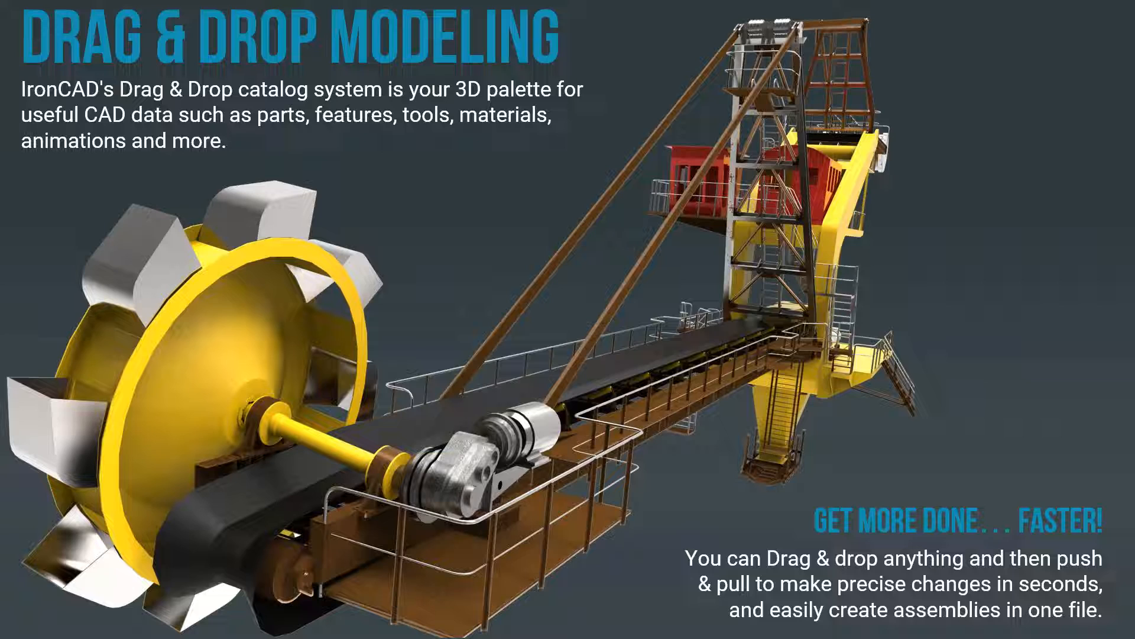
pyautogui.press('Escape')
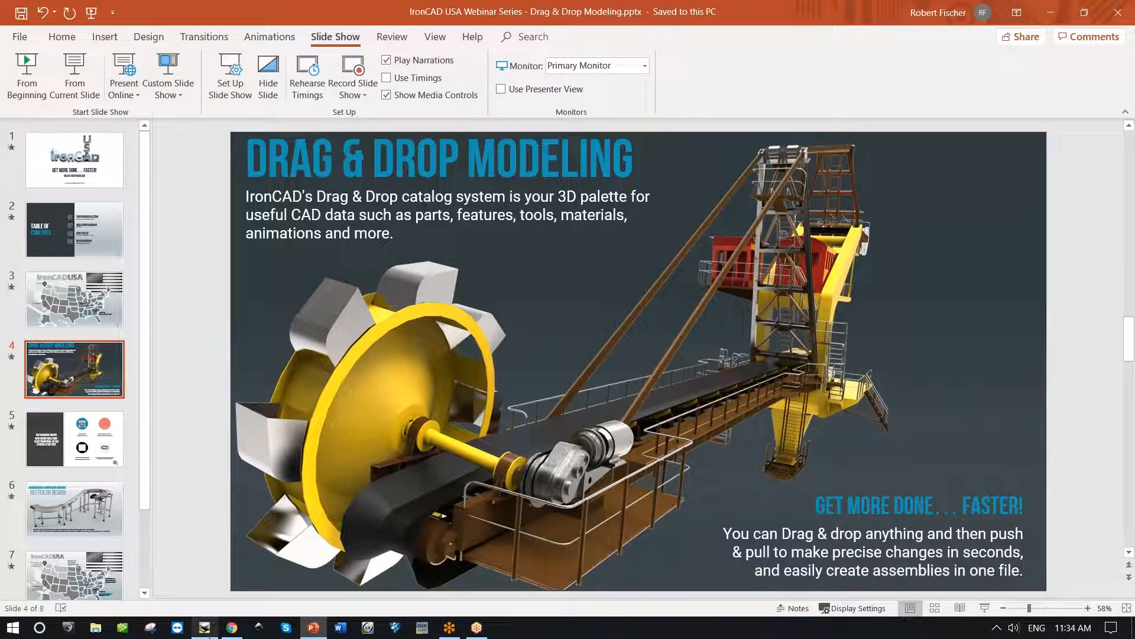
# Step: Switch back to IRONCAD and examine the fit of the sectioned shaft, bearing and retaining ring at the lever side
pyautogui.click(204, 627)
pyautogui.scroll(5, 740, 336)
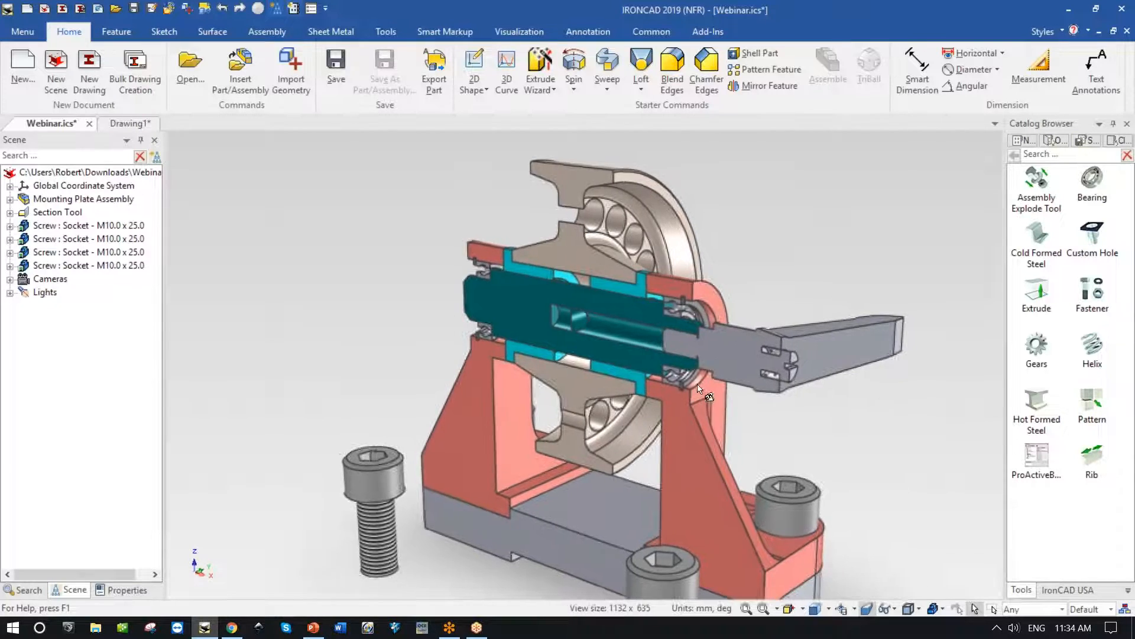
pyautogui.scroll(2, 711, 307)
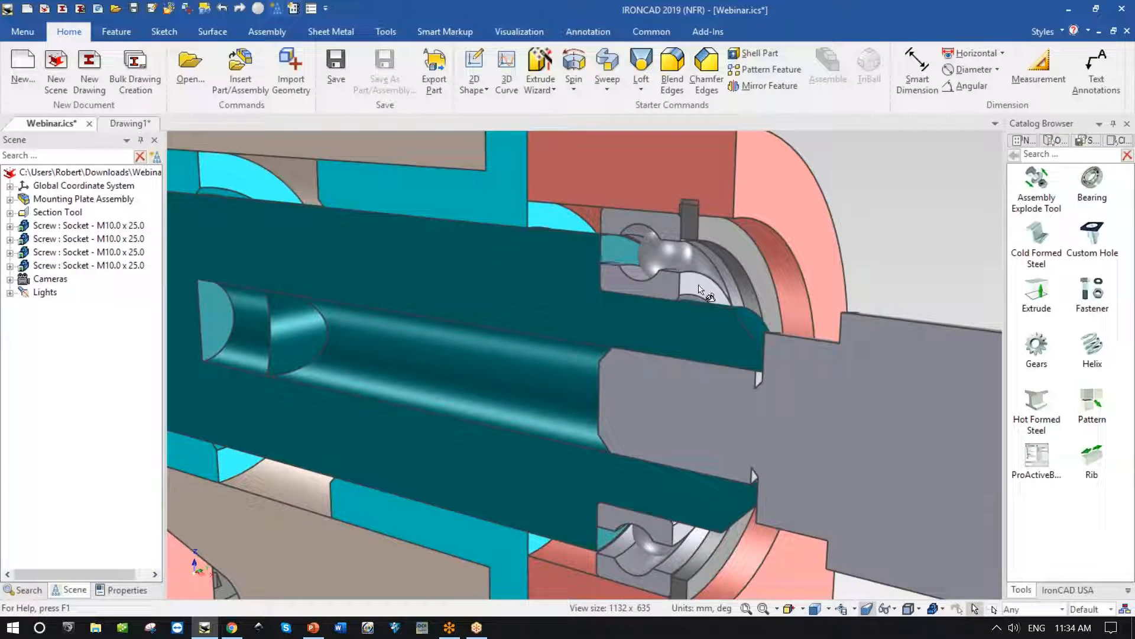
pyautogui.scroll(-1, 690, 283)
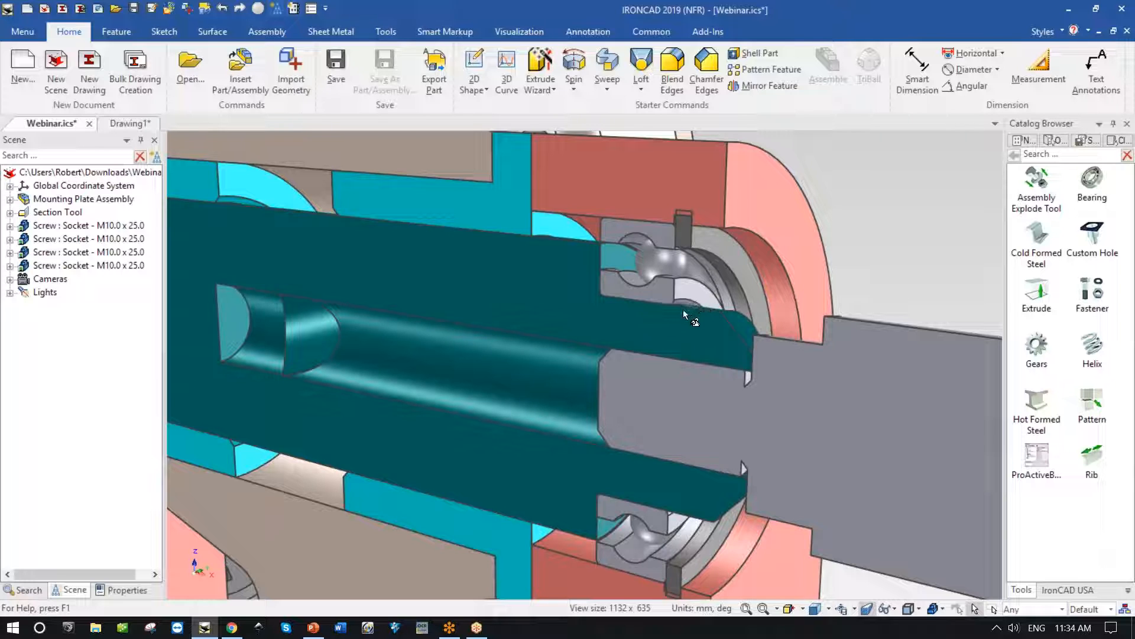
pyautogui.scroll(-1, 678, 295)
pyautogui.scroll(-6, 678, 294)
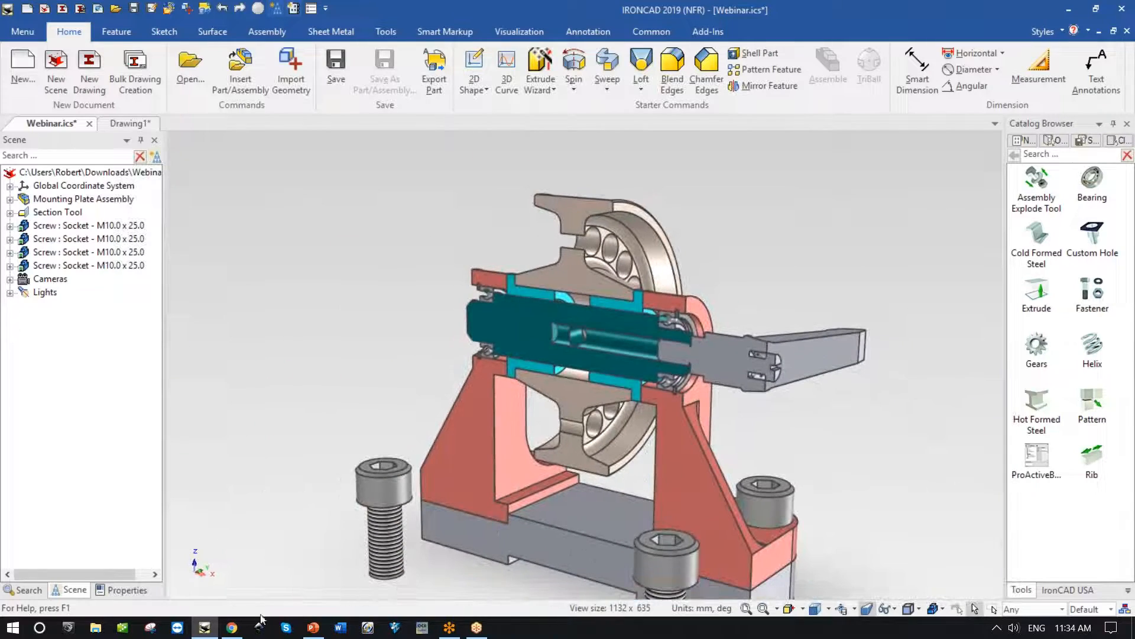
# Step: Switch to PowerPoint, start the slide show from slide 4 and advance to slide 5
pyautogui.click(314, 628)
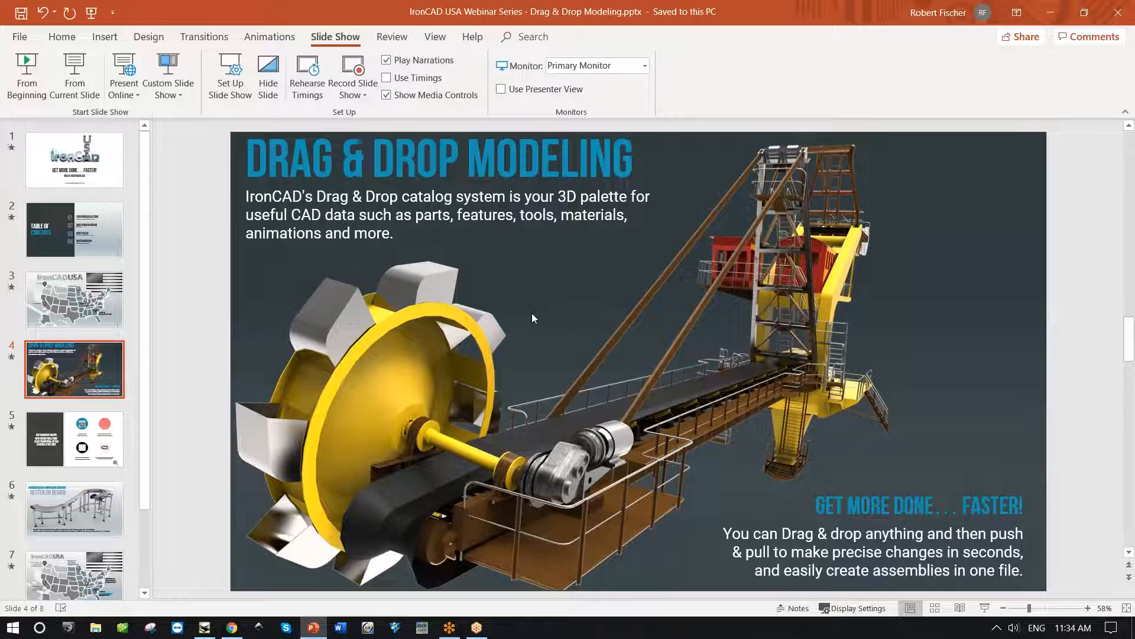
pyautogui.hotkey('shift', 'F5')
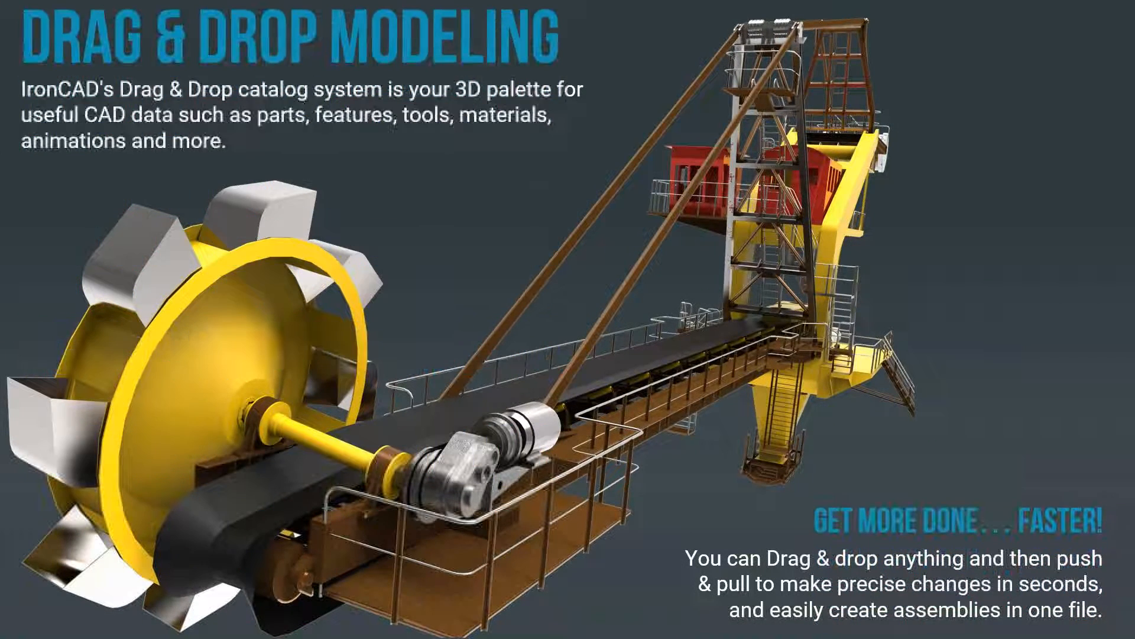
pyautogui.press('Right')
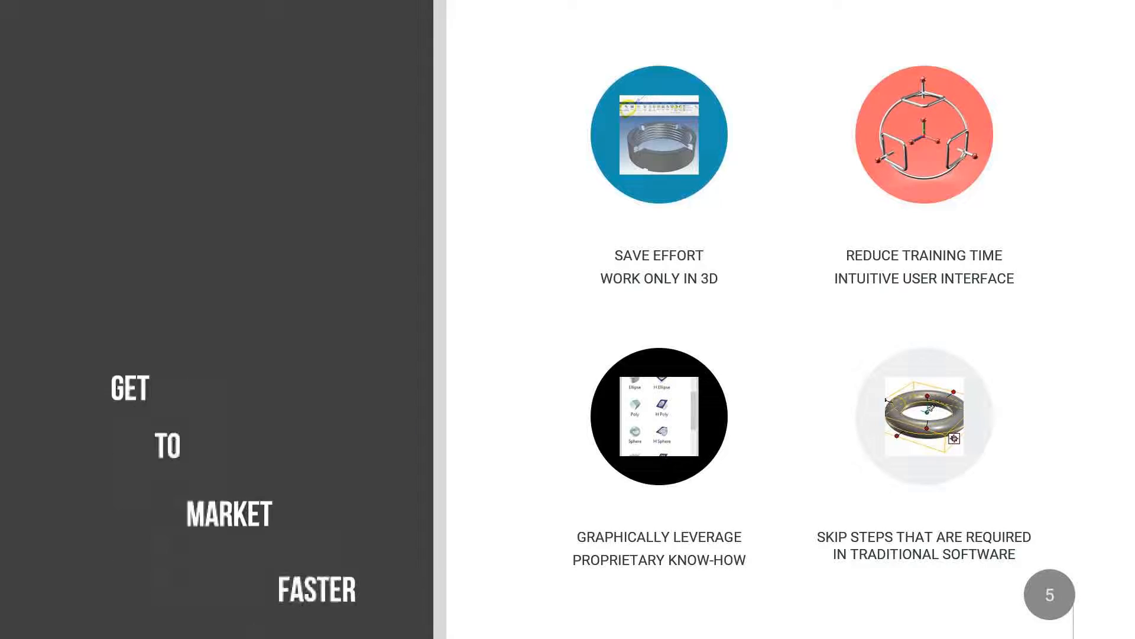